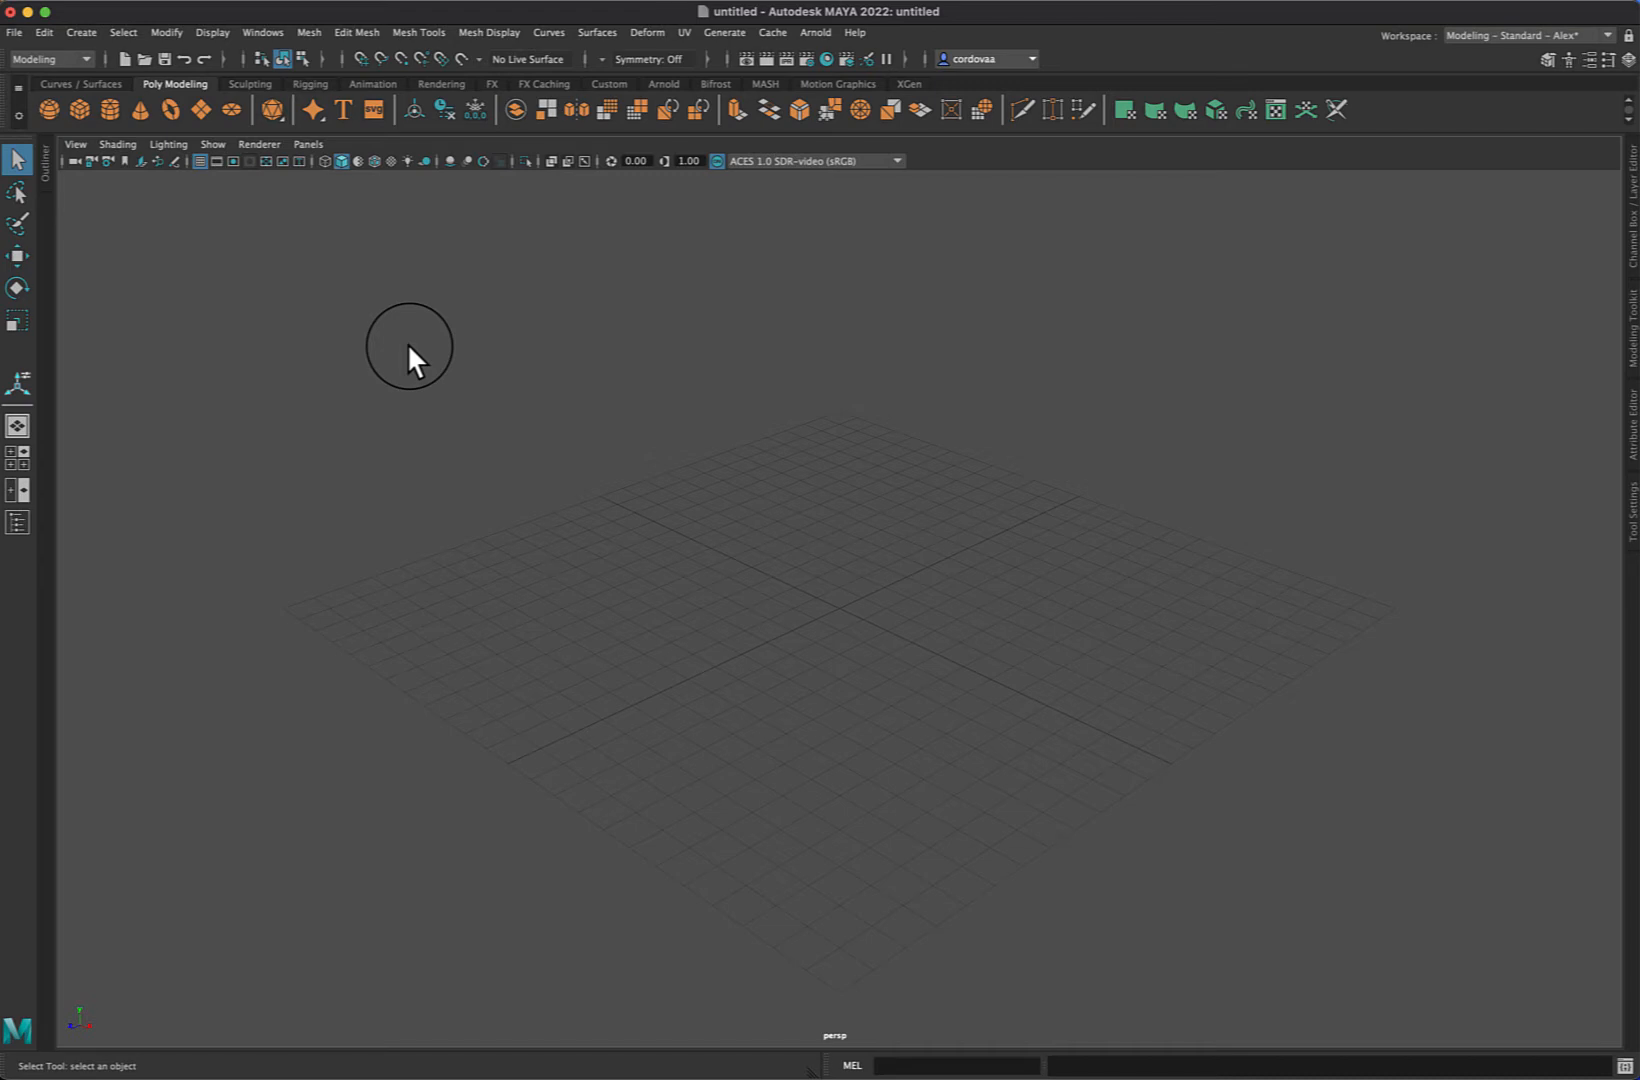
Create a polygon cube 4 units in width, height and depth with 8 divisions per axis, and review the cube creation options.
click(80, 111)
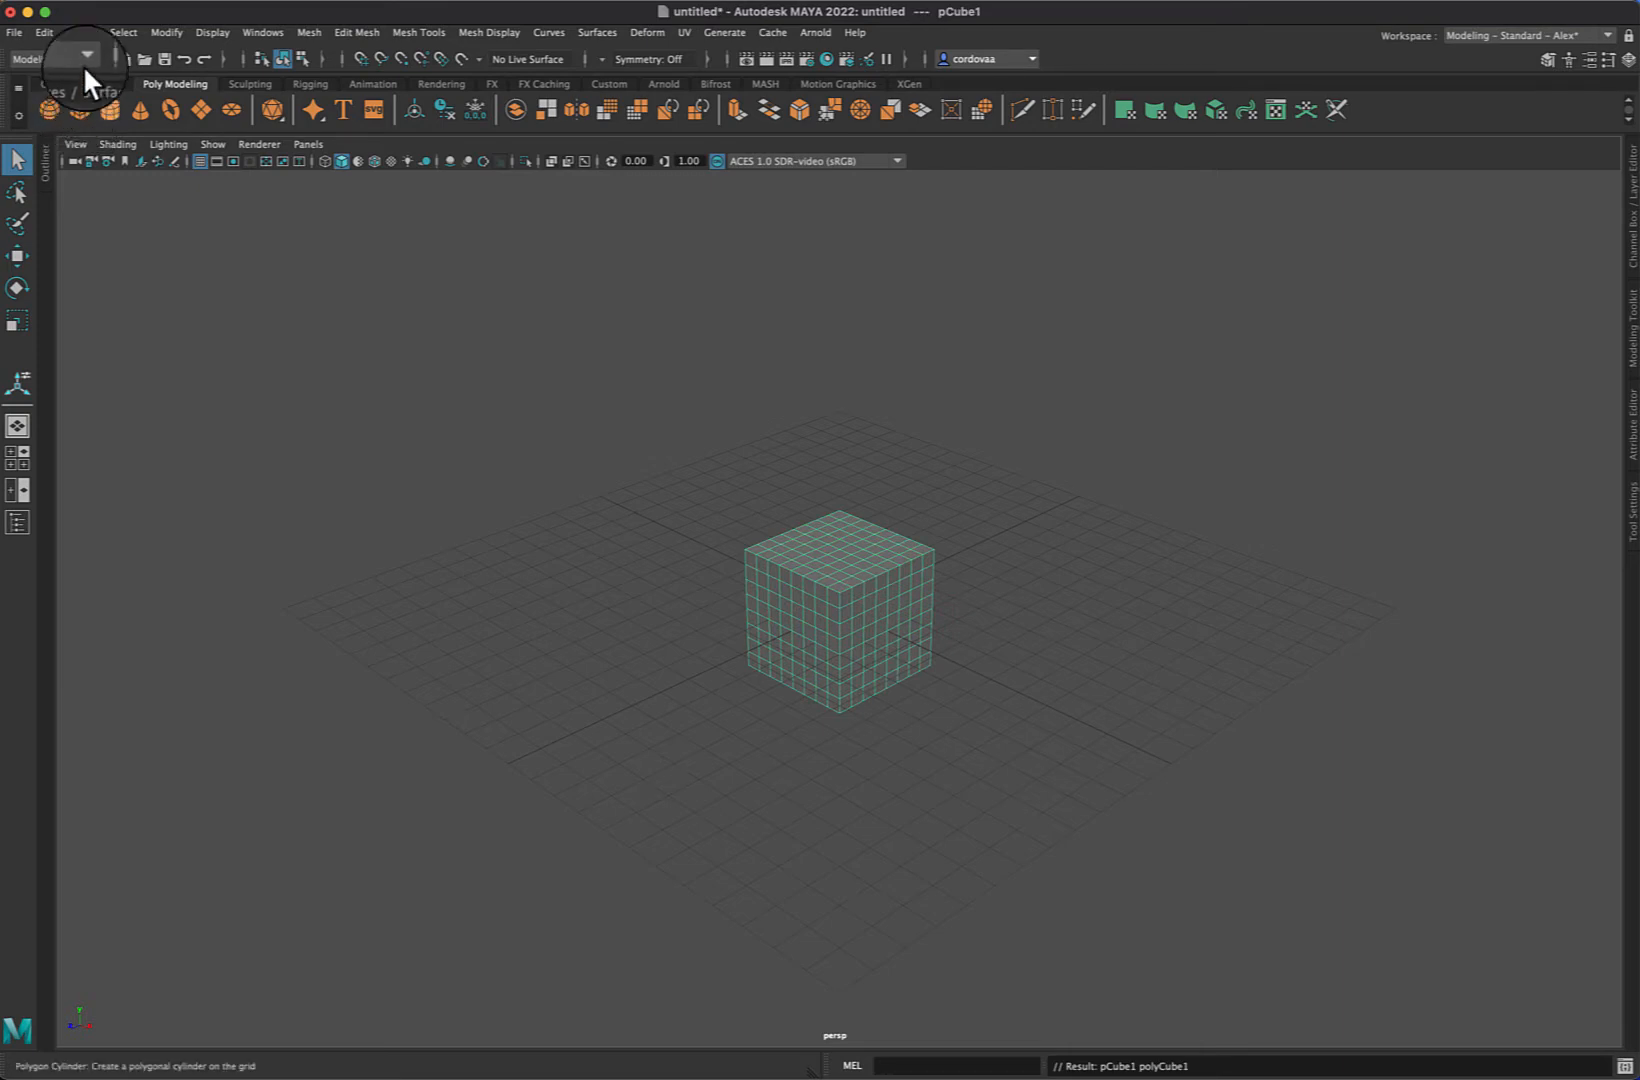
click(85, 31)
mouse_move(126, 93)
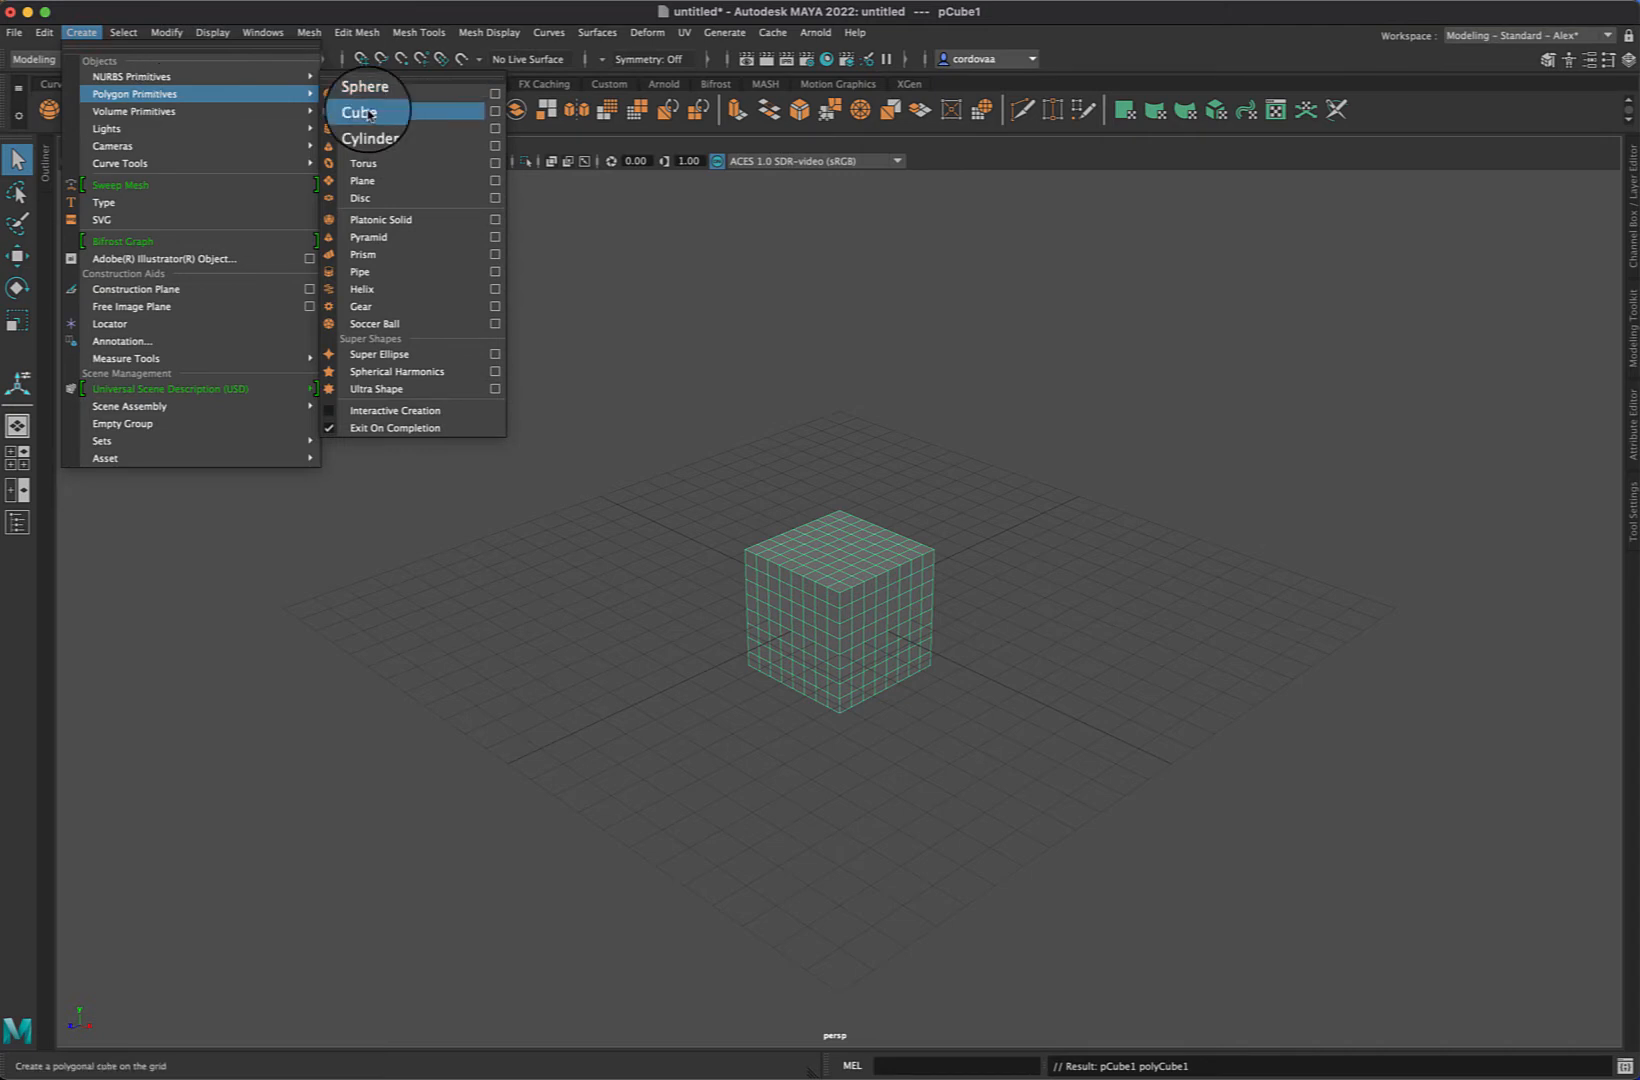
click(495, 111)
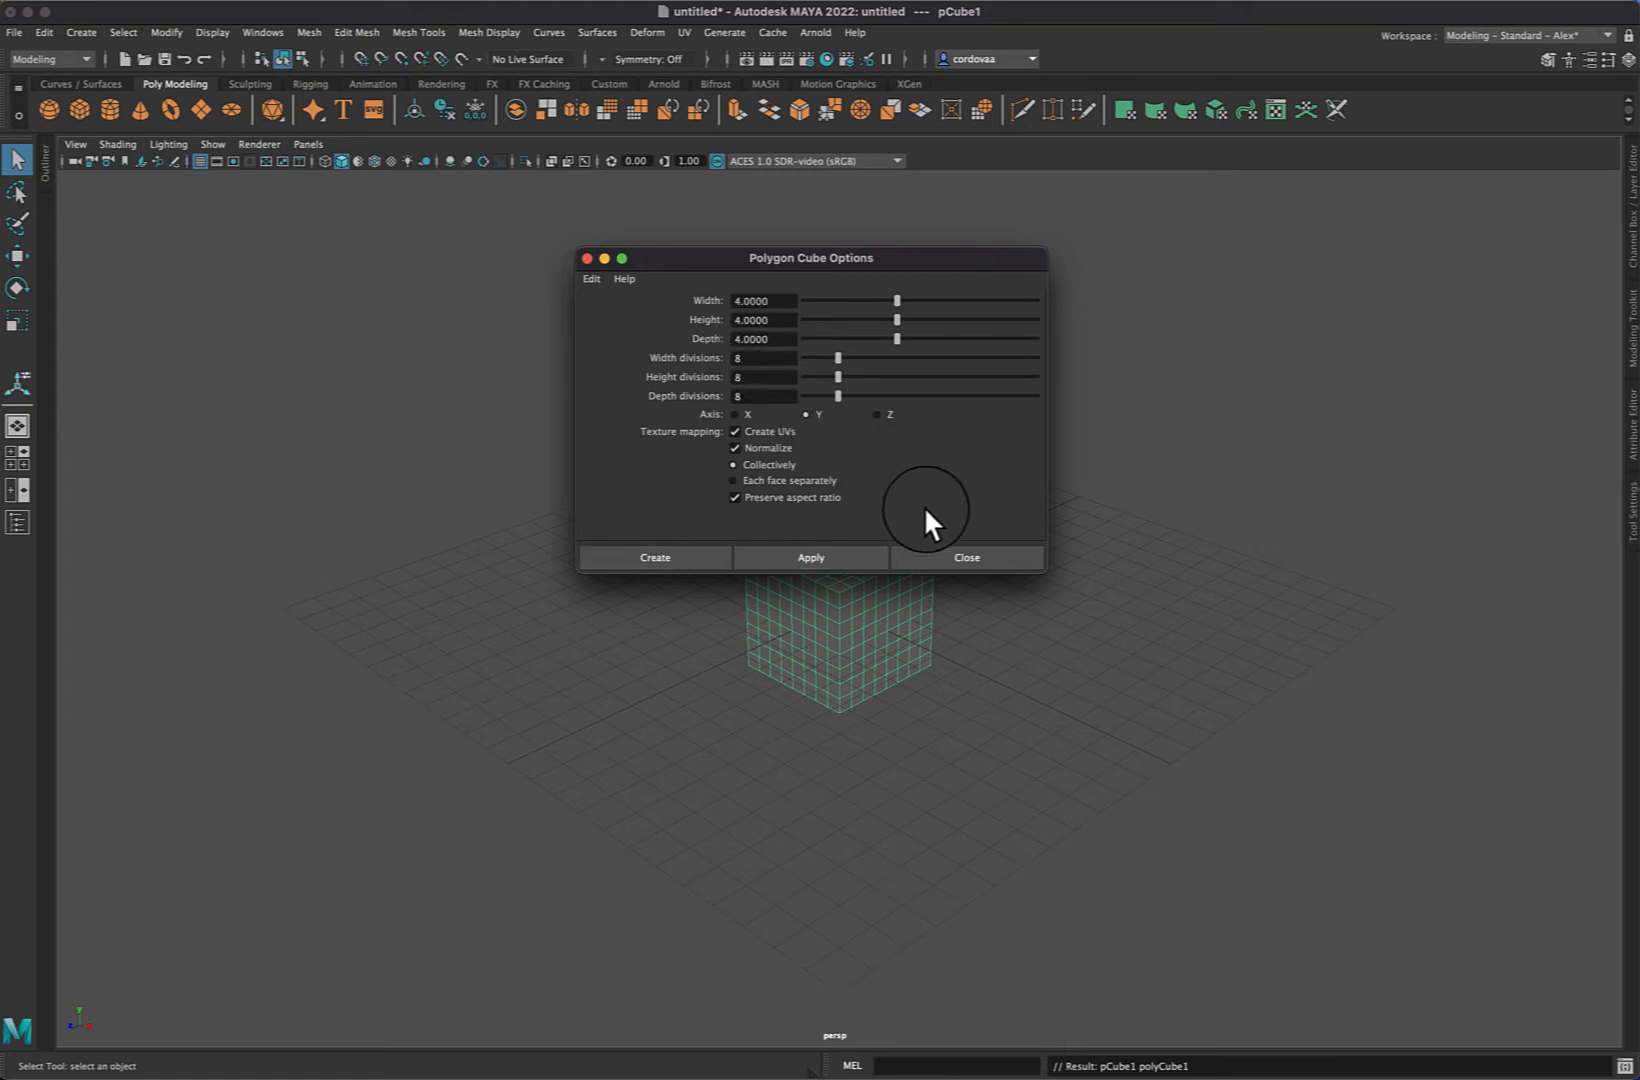
click(973, 555)
Move the cube up and toward the back of the grid, to about Y 5.975 and Z -5.352.
click(856, 586)
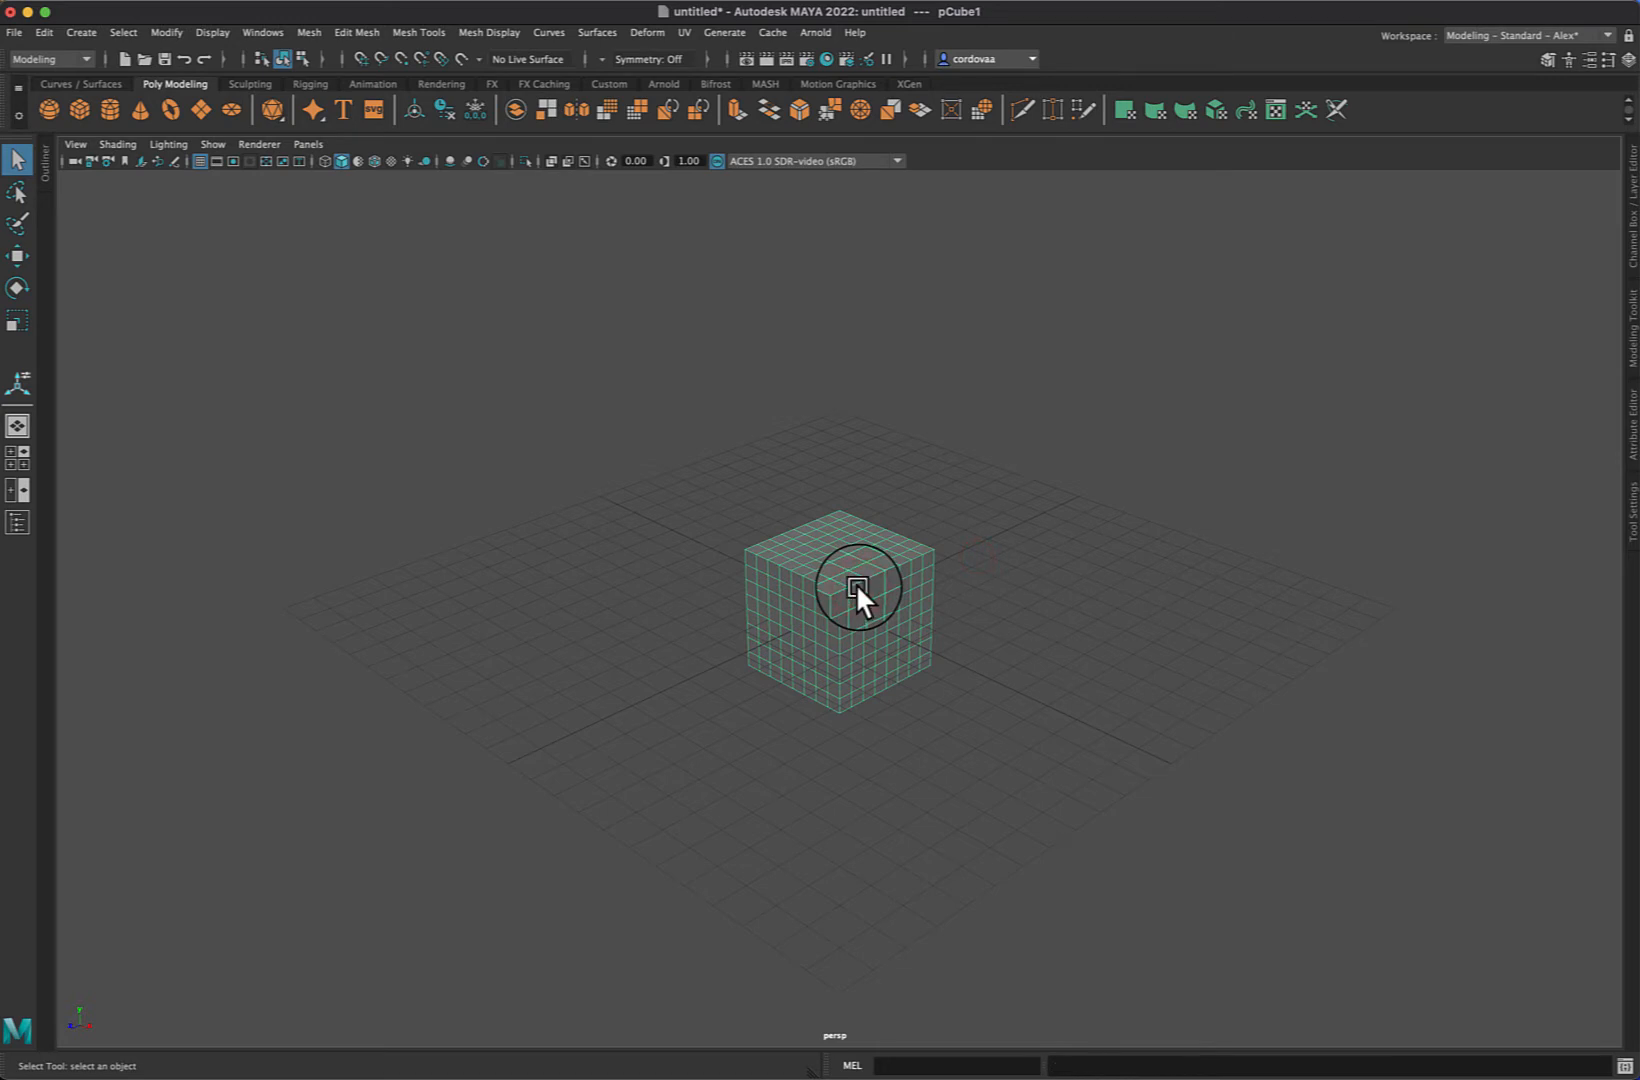
key(w)
drag(854, 583, 840, 422)
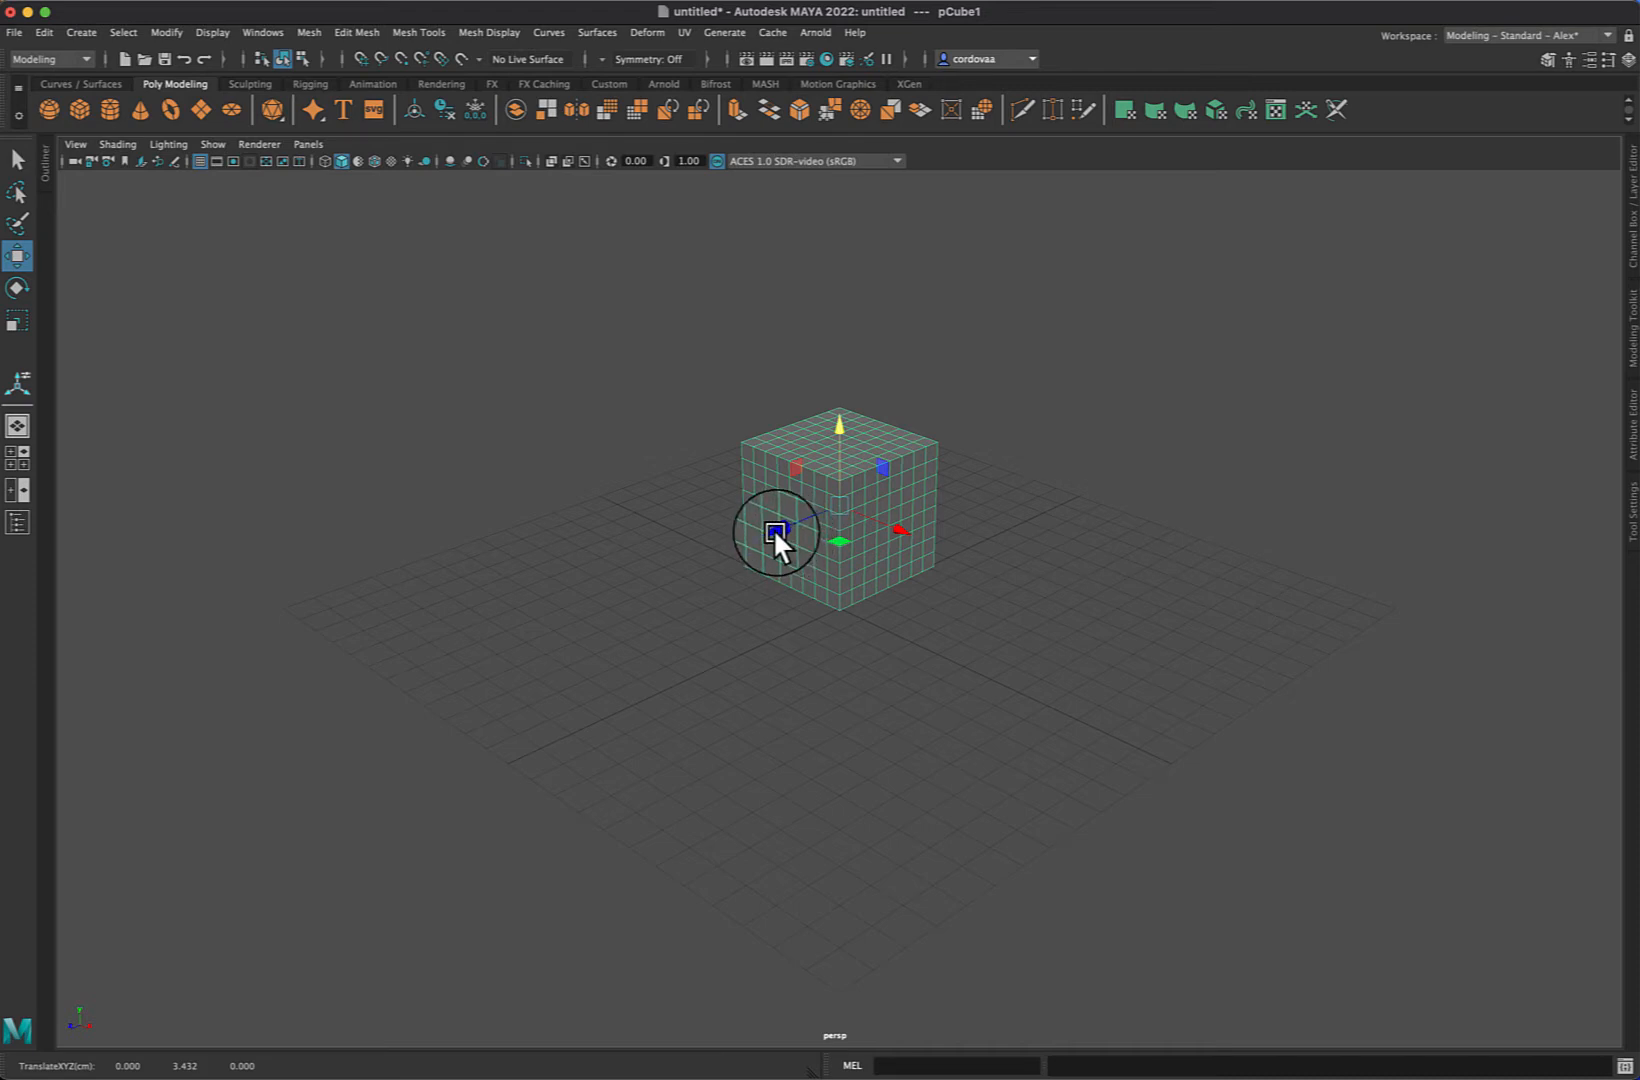
drag(774, 529, 907, 491)
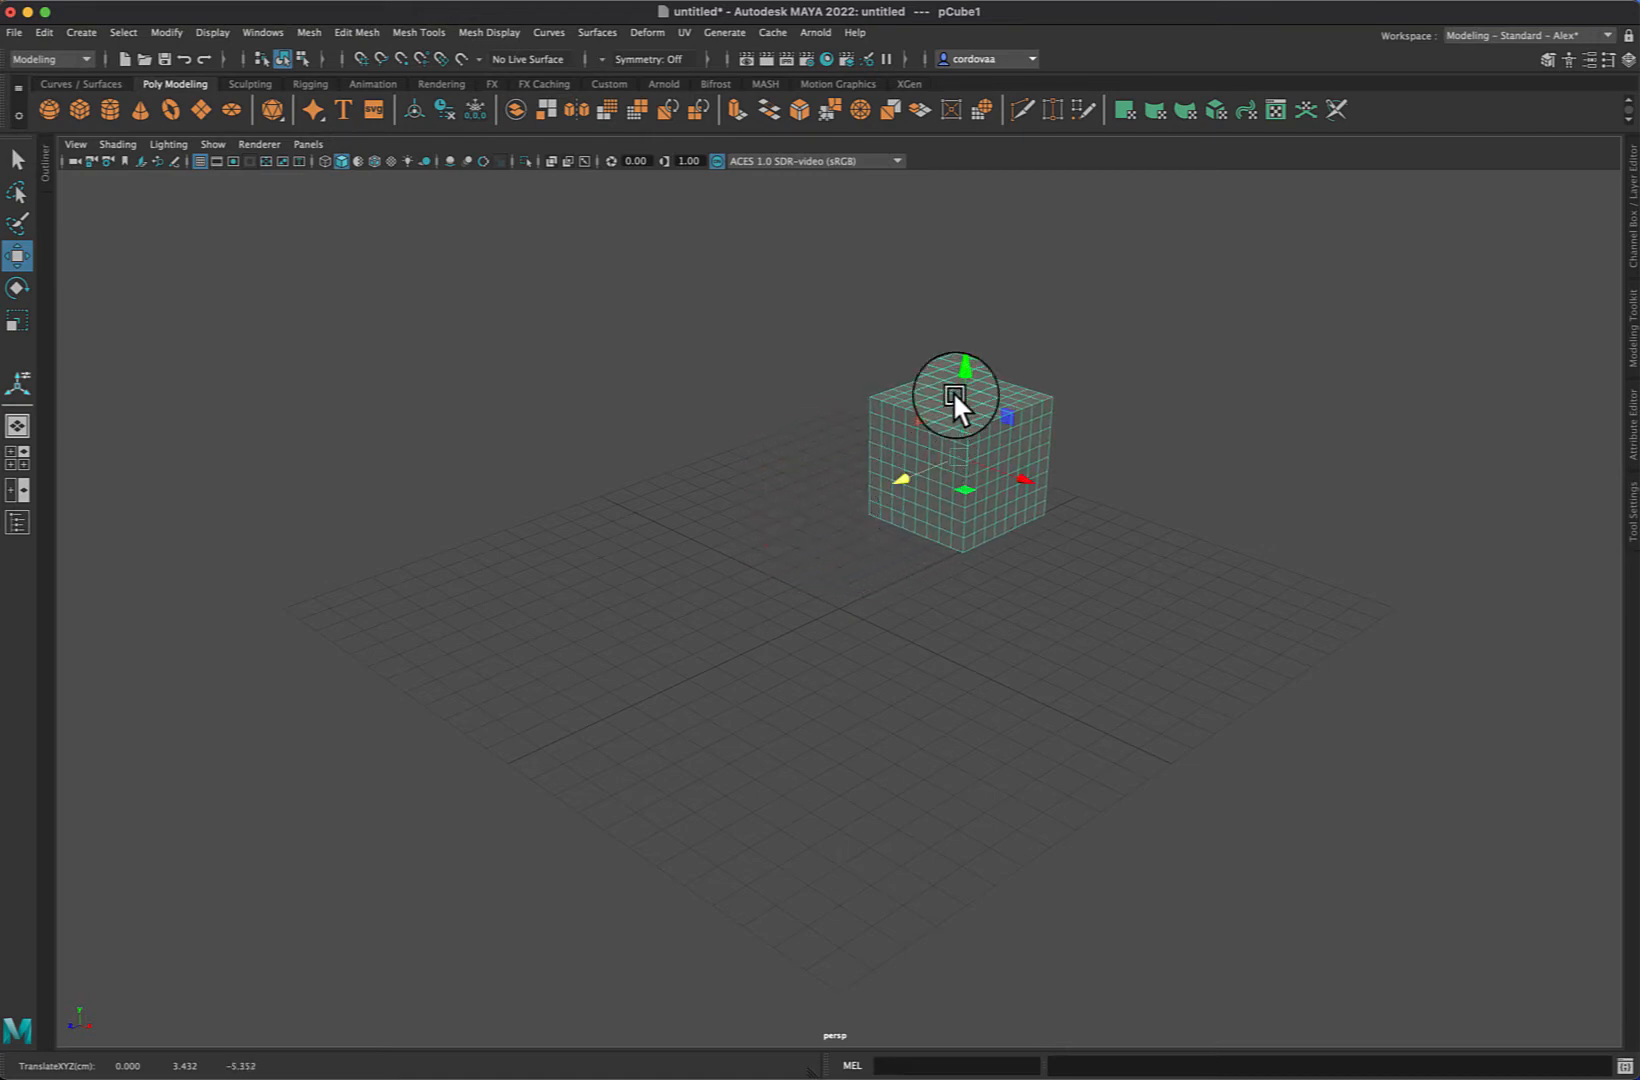
drag(962, 370, 969, 292)
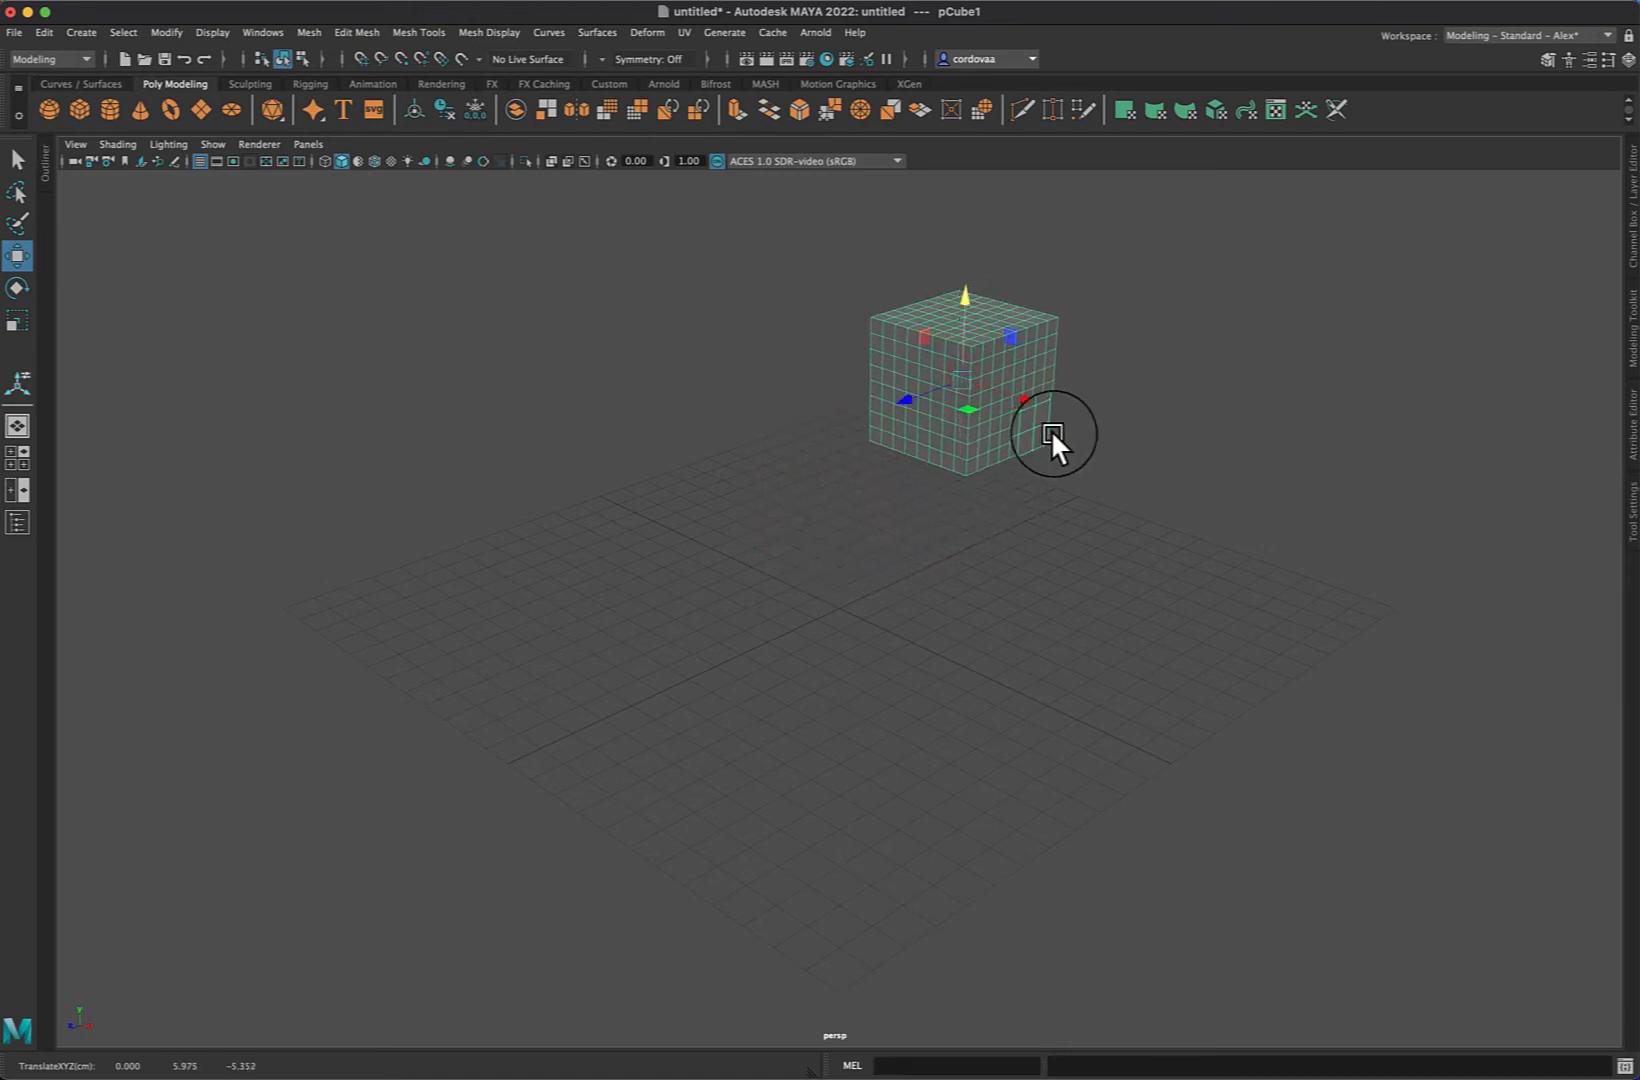
Flatten the cube into a thin slab with a Z scale of about 0.089, and lower it to about Y 2.953.
key(r)
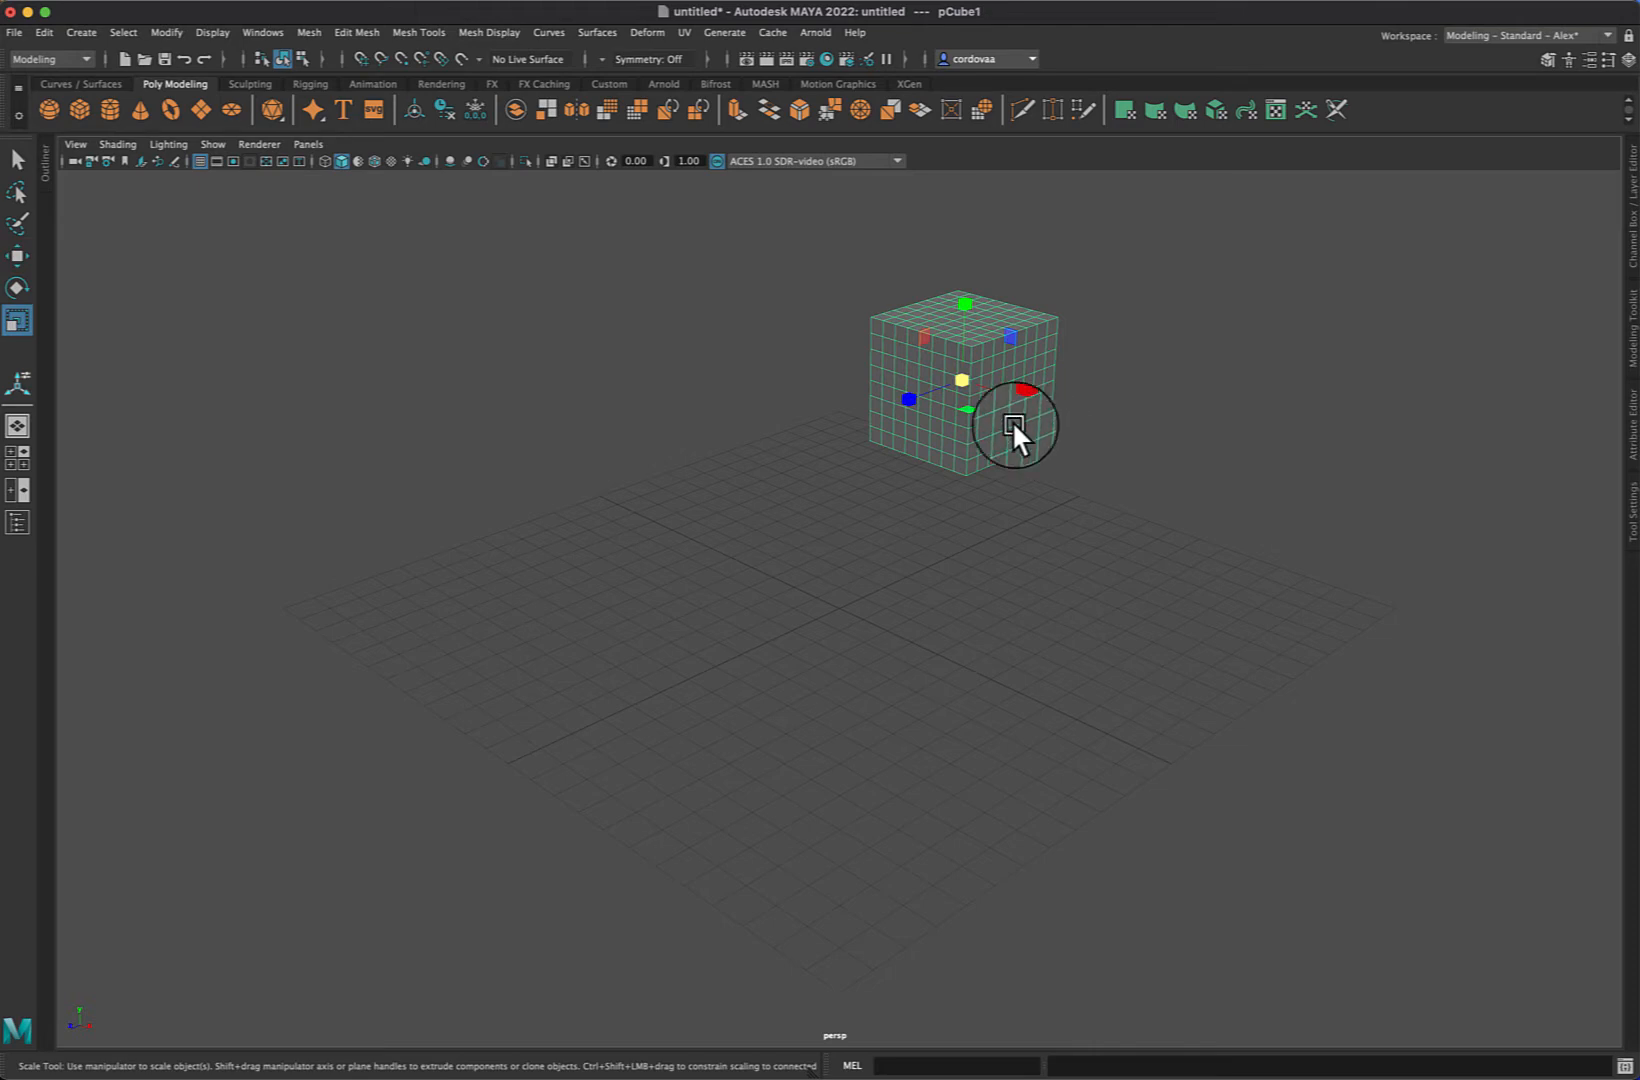
drag(907, 397, 983, 383)
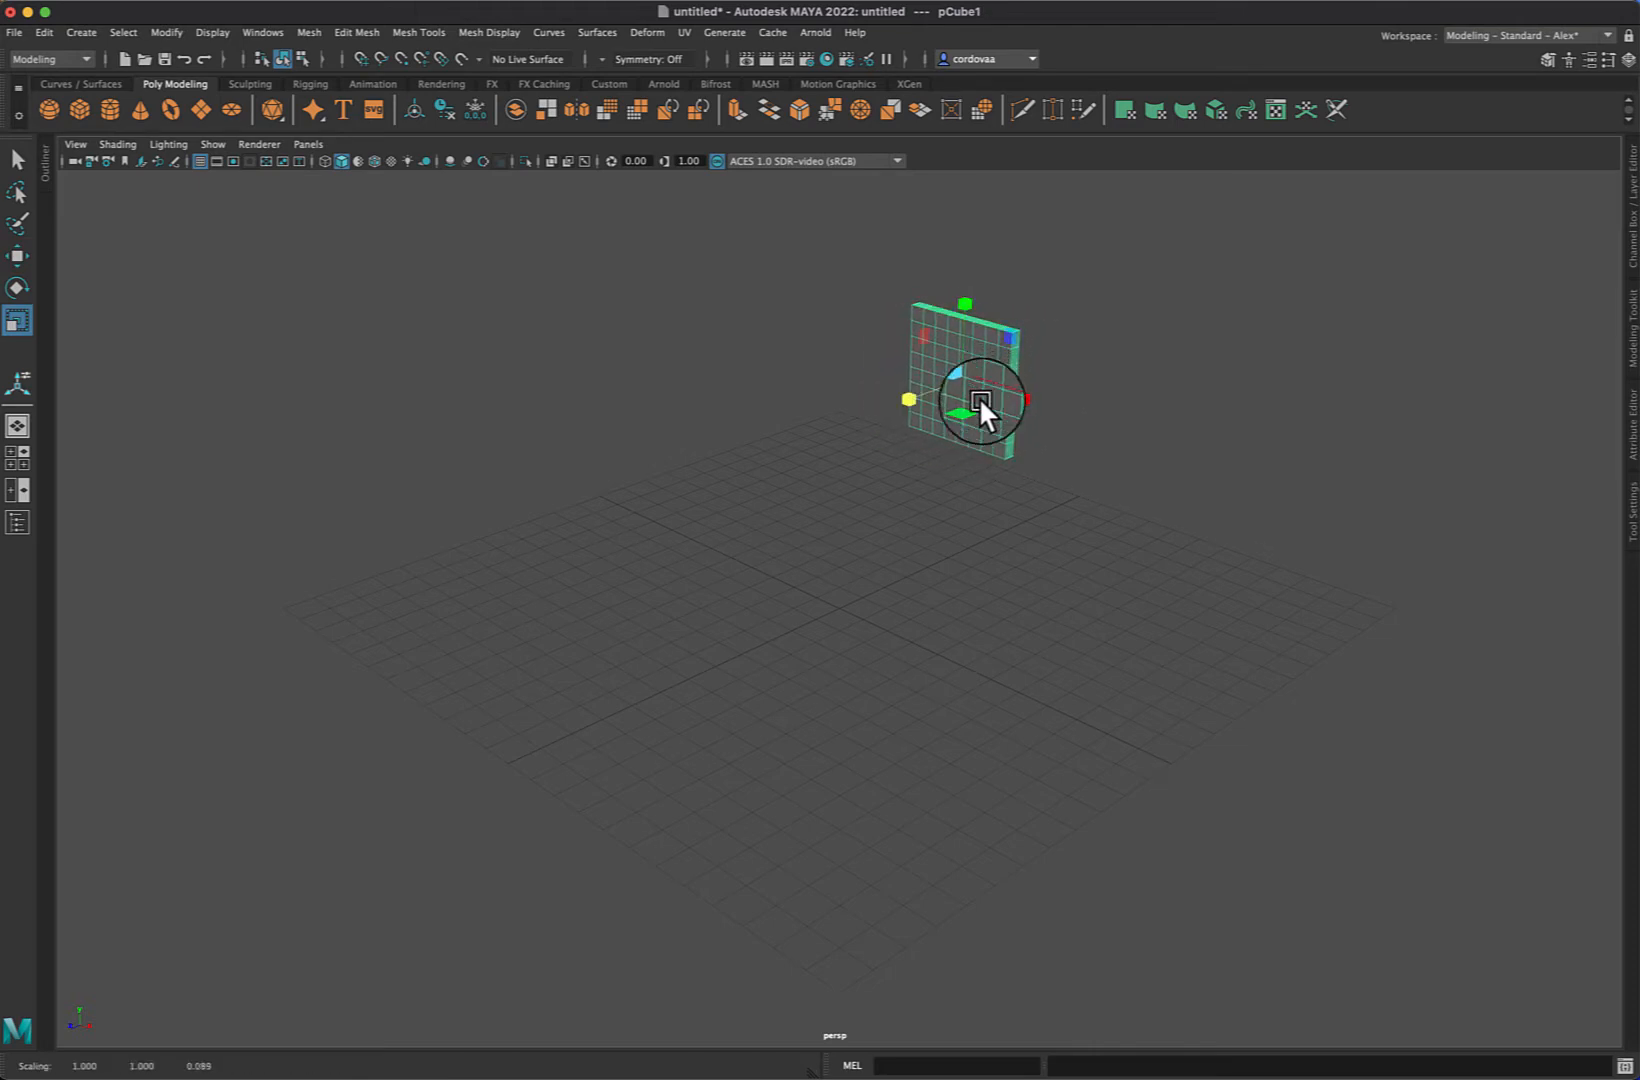
key(w)
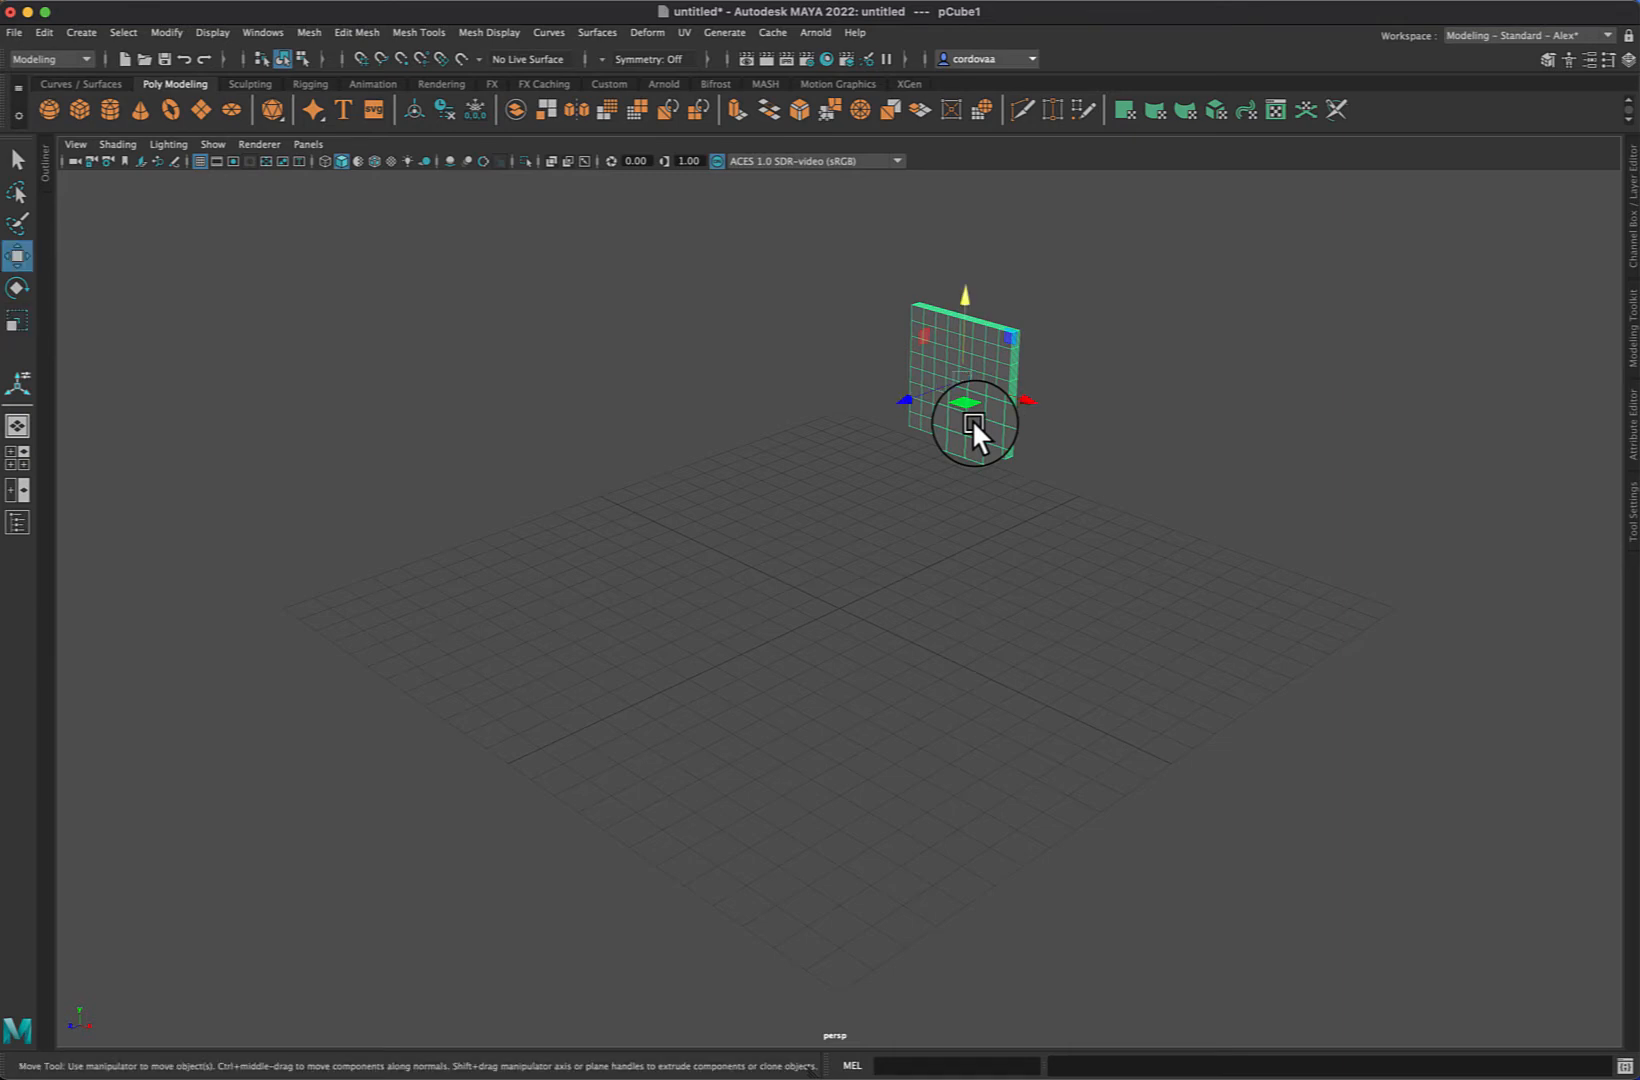
drag(963, 317, 964, 393)
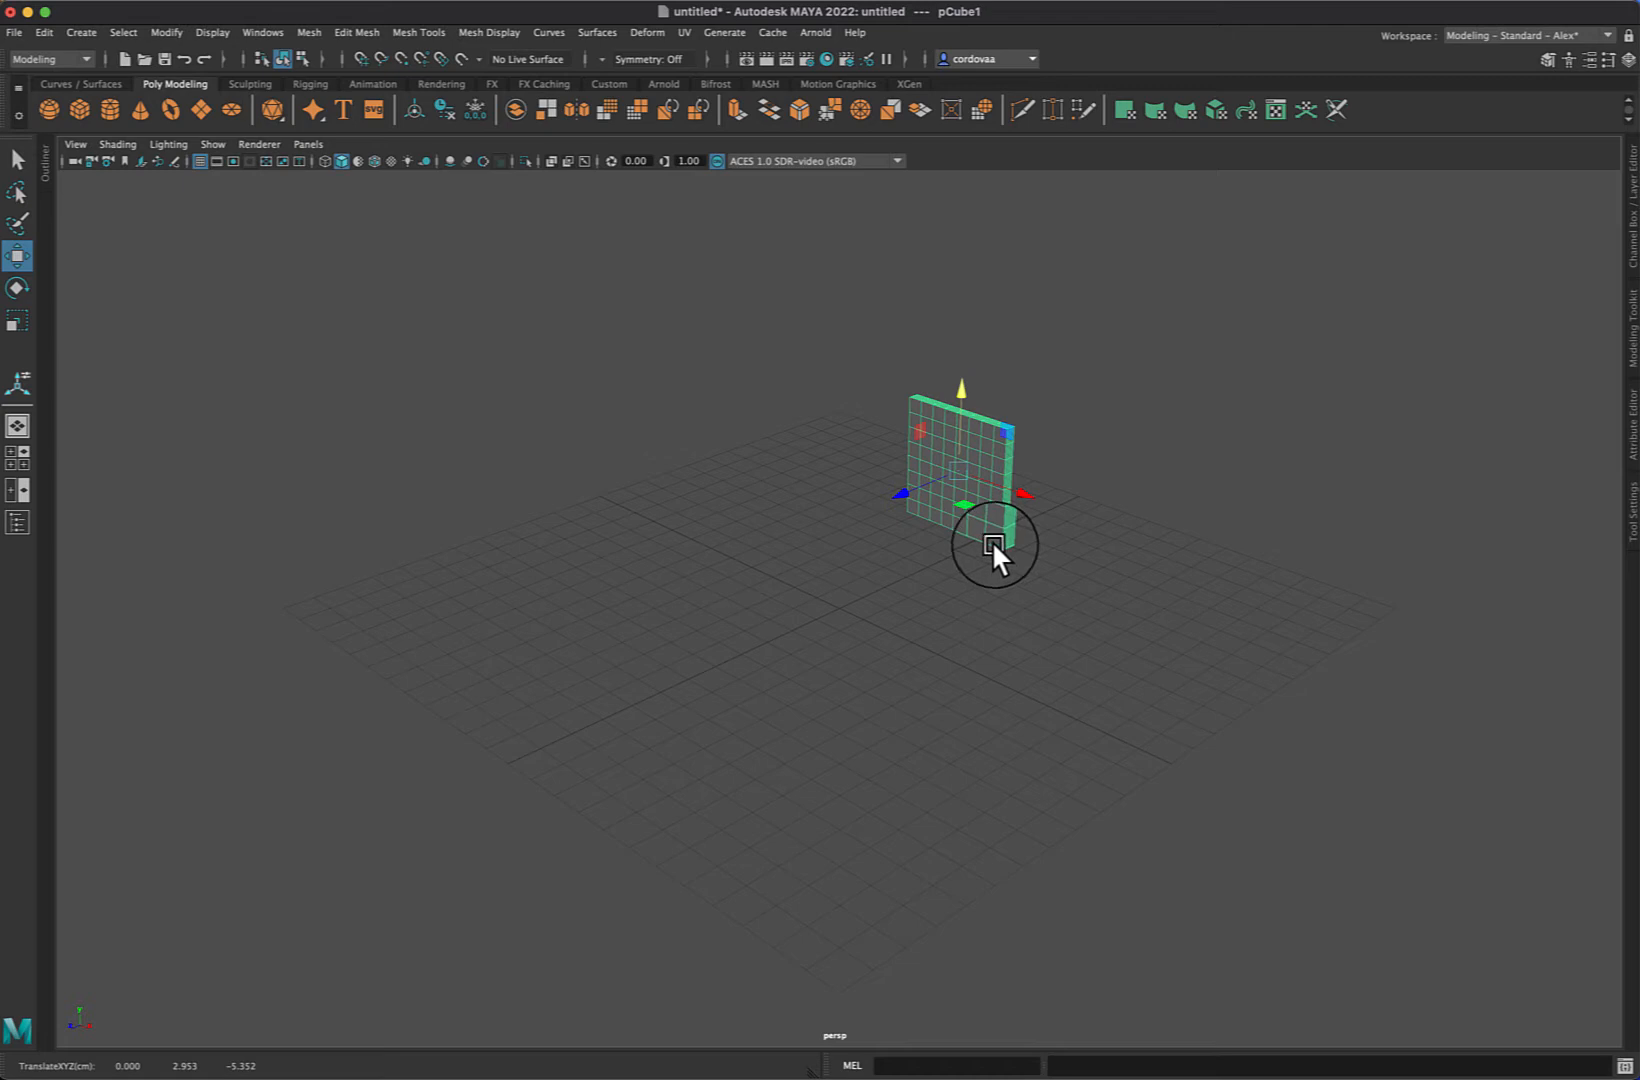
Move the slab's pivot down to its bottom edge at about Y 0.961, and shift the slab to about X 0.391.
key(d)
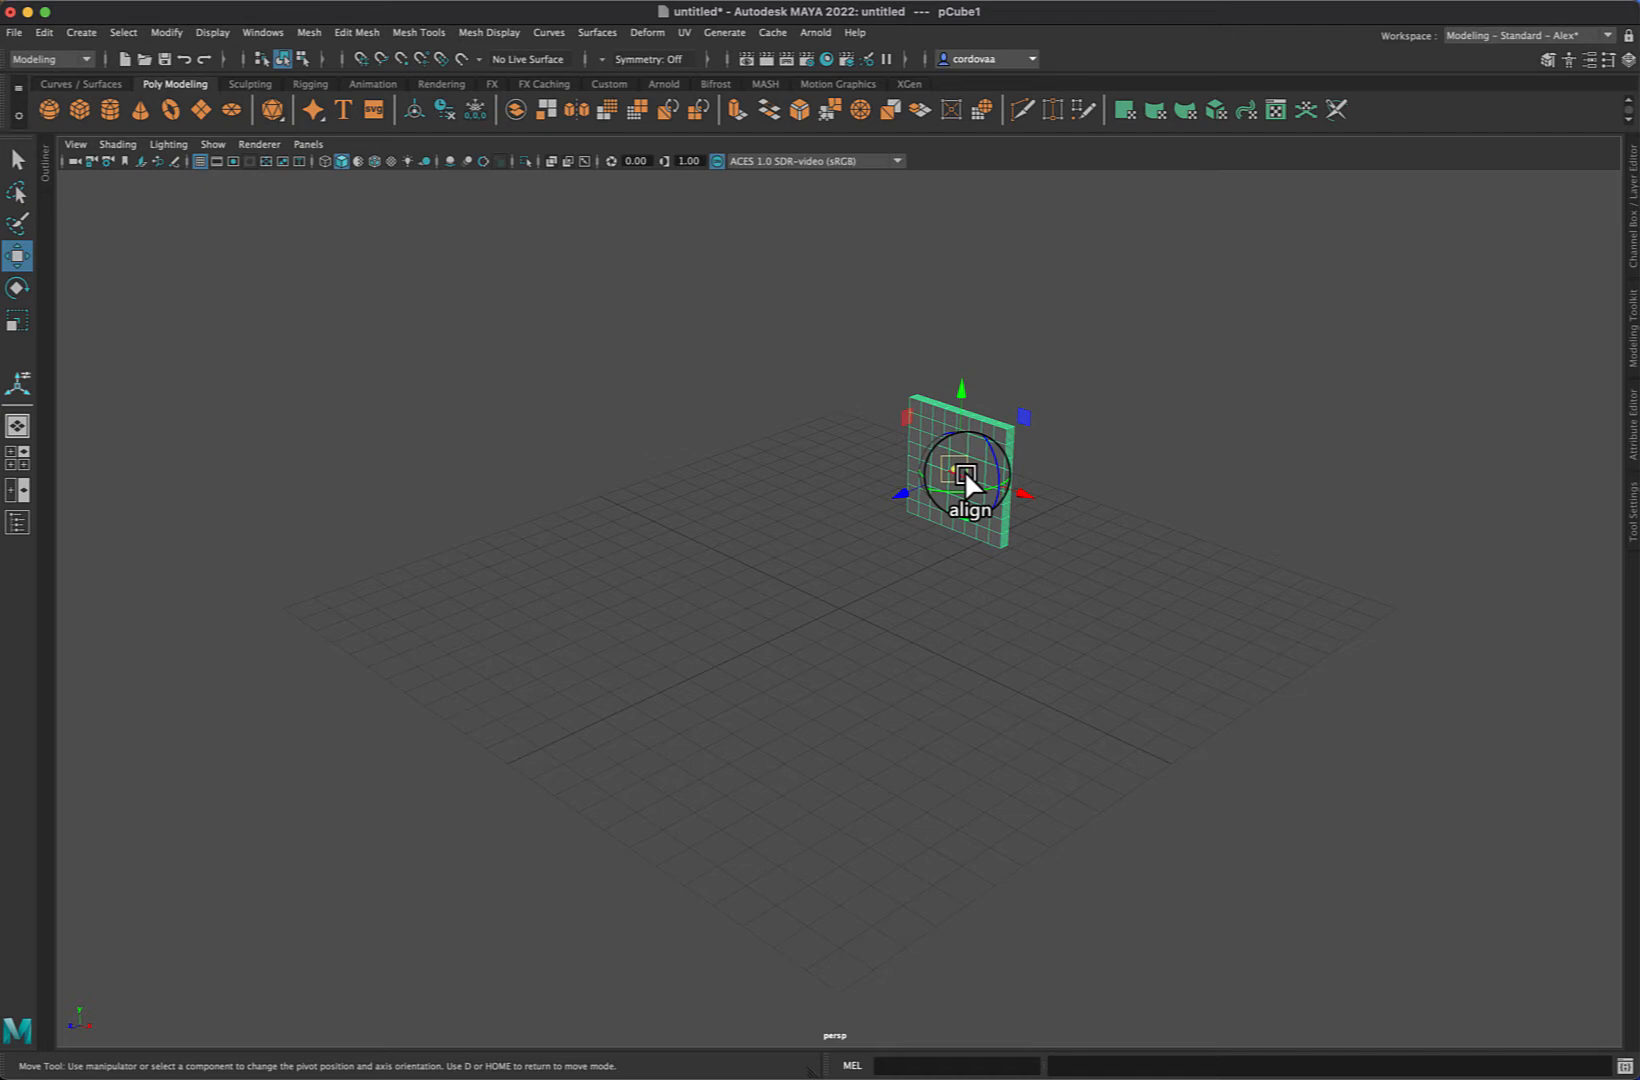
mouse_move(964, 466)
mouse_down()
mouse_move(959, 390)
mouse_move(960, 450)
mouse_up()
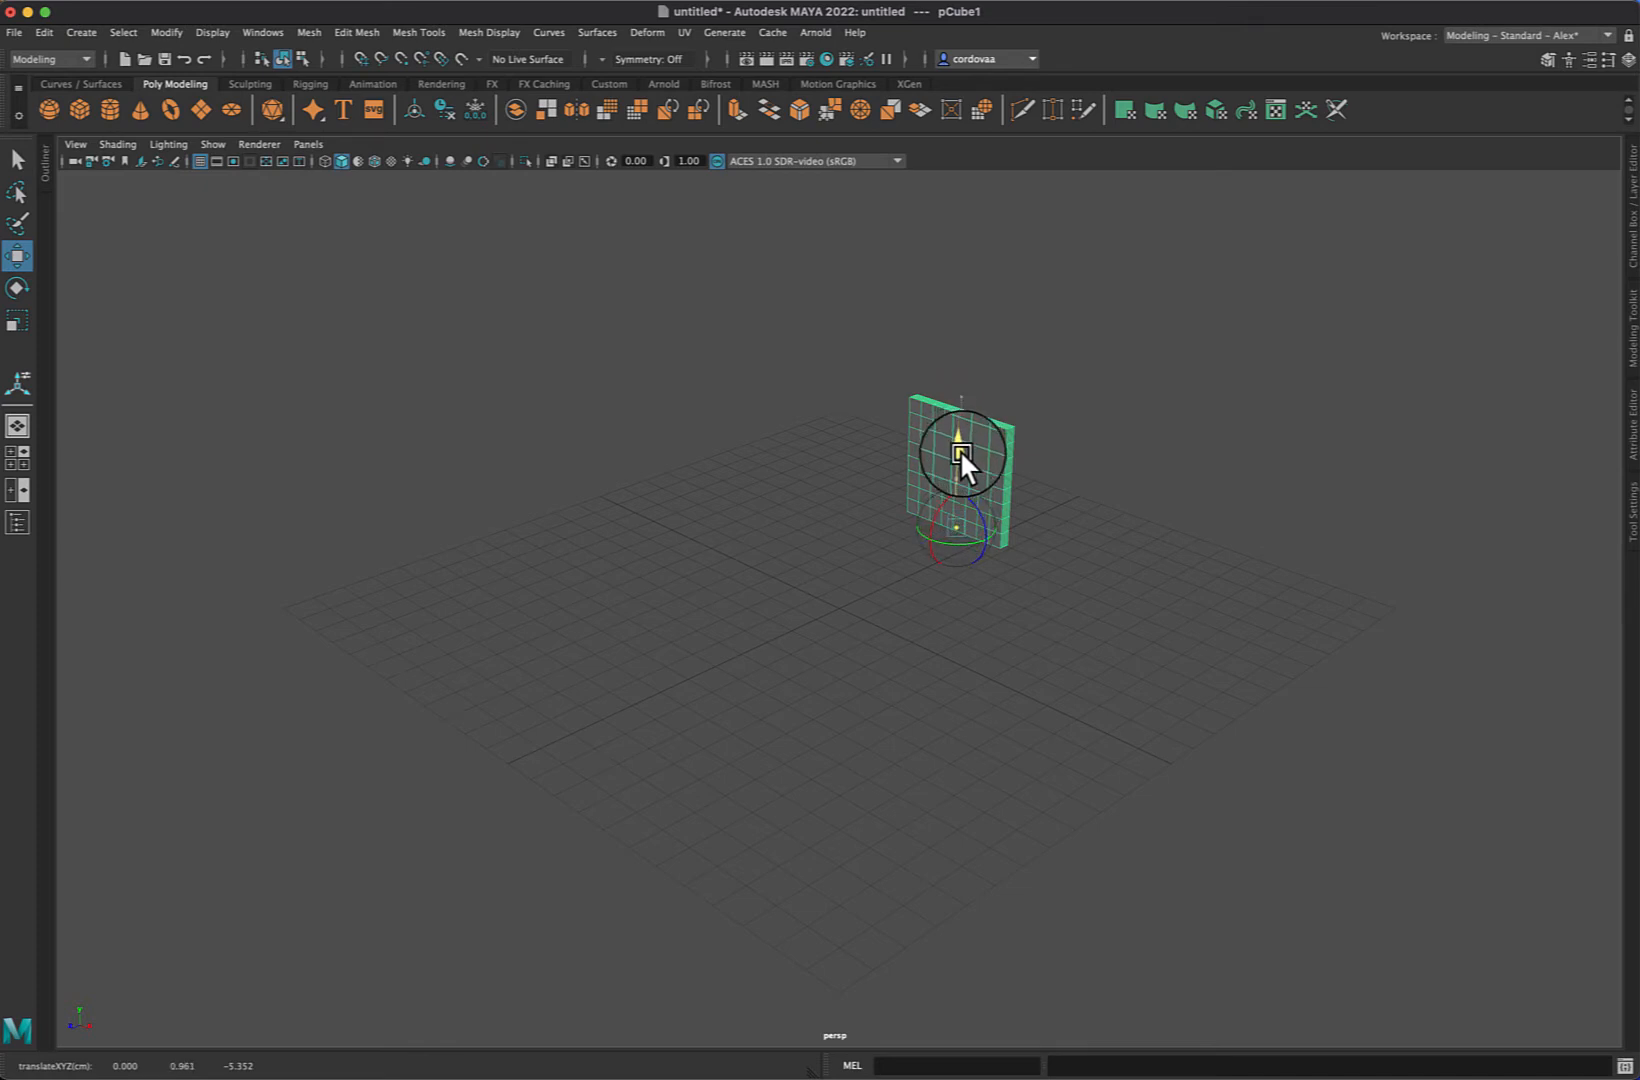
click(1053, 416)
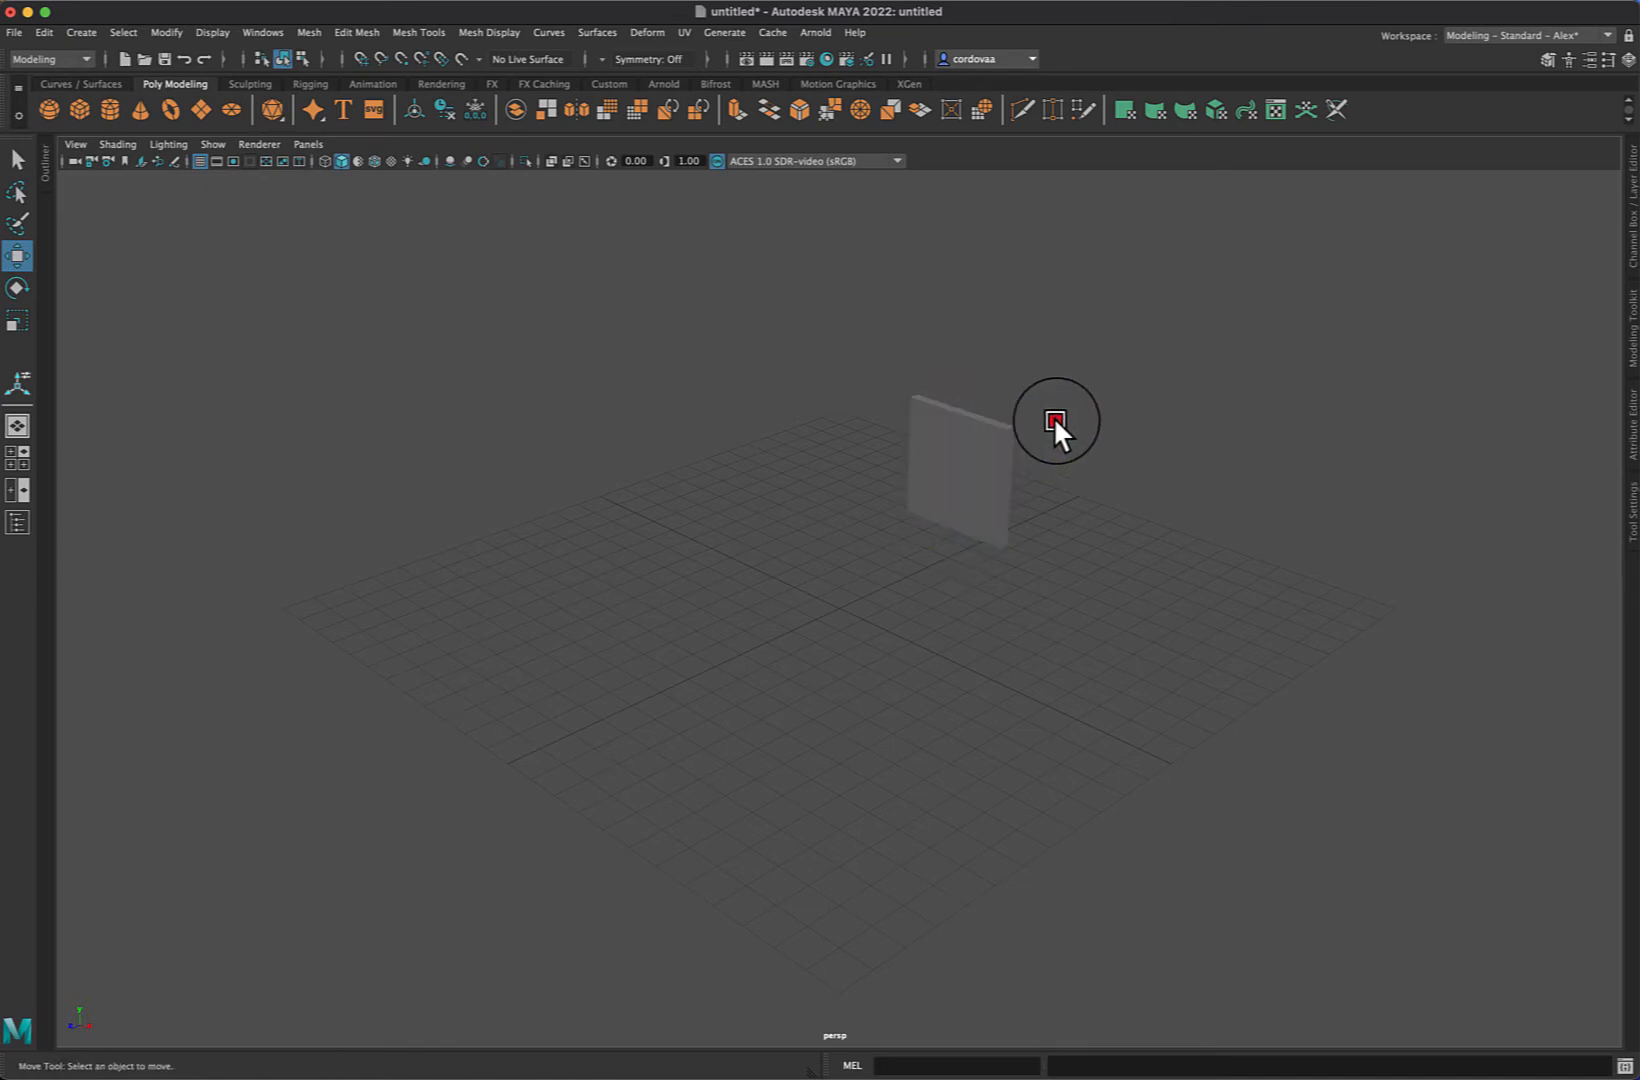
click(939, 445)
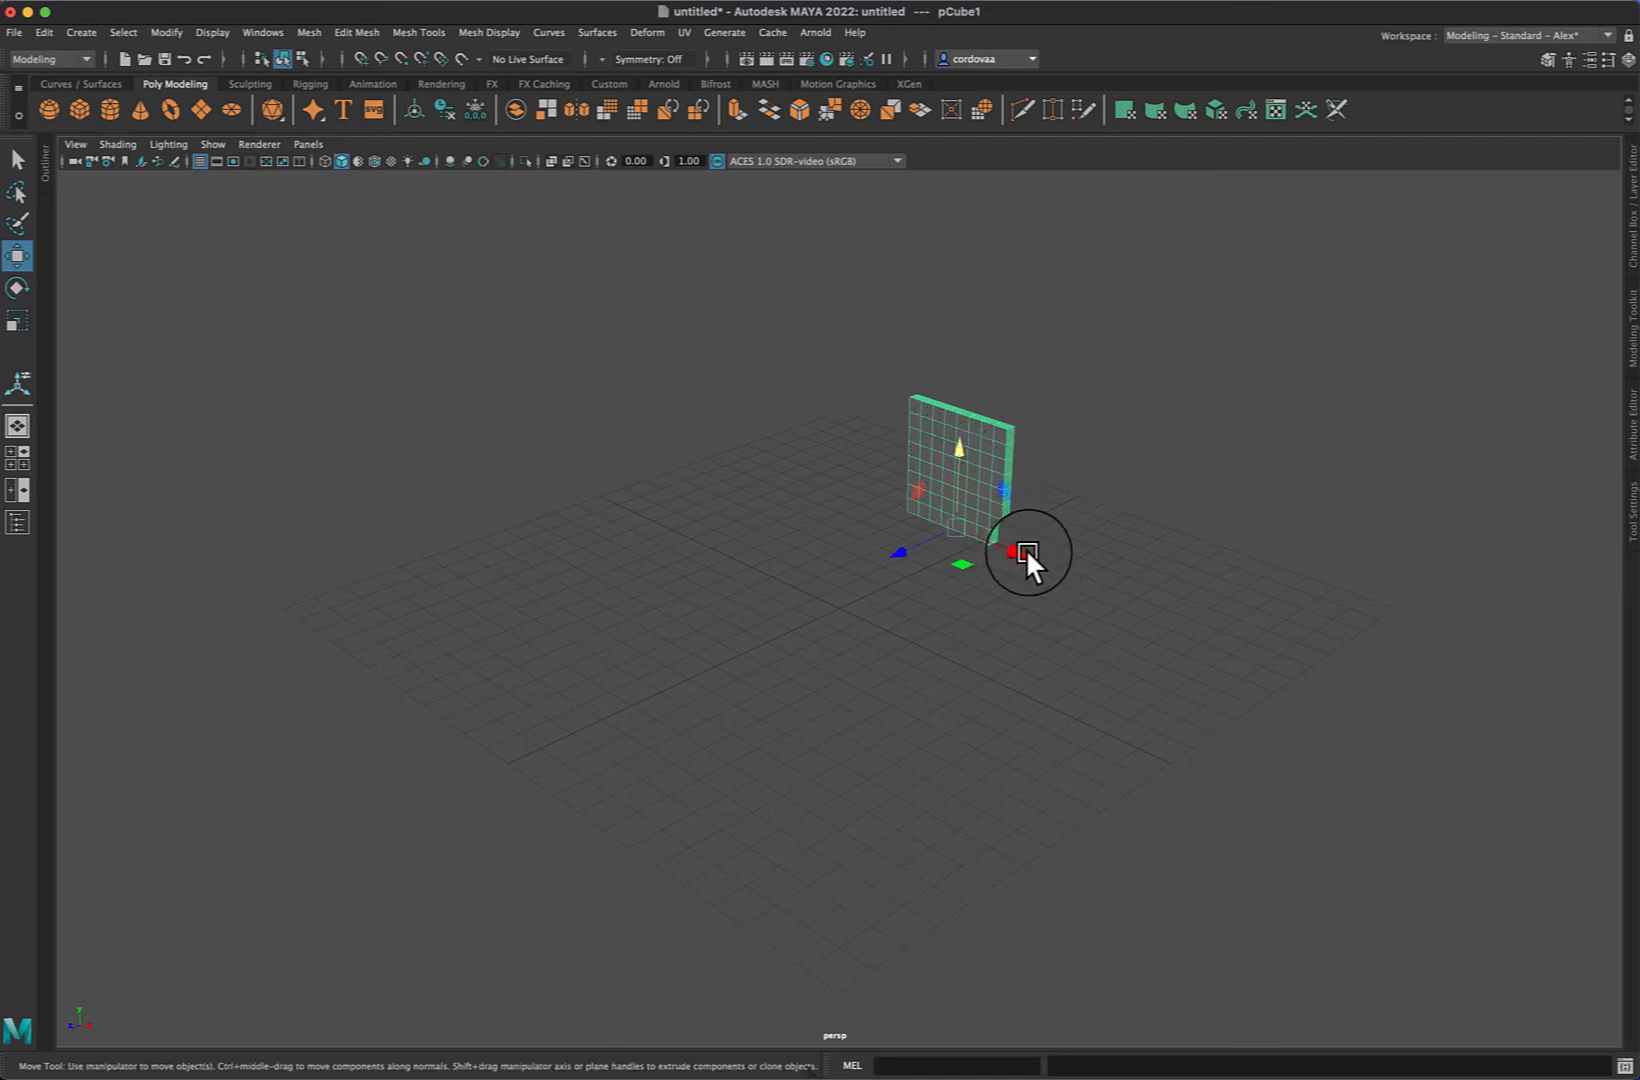
mouse_move(1025, 549)
mouse_down()
mouse_move(1142, 589)
mouse_move(1023, 546)
mouse_move(1034, 555)
mouse_up()
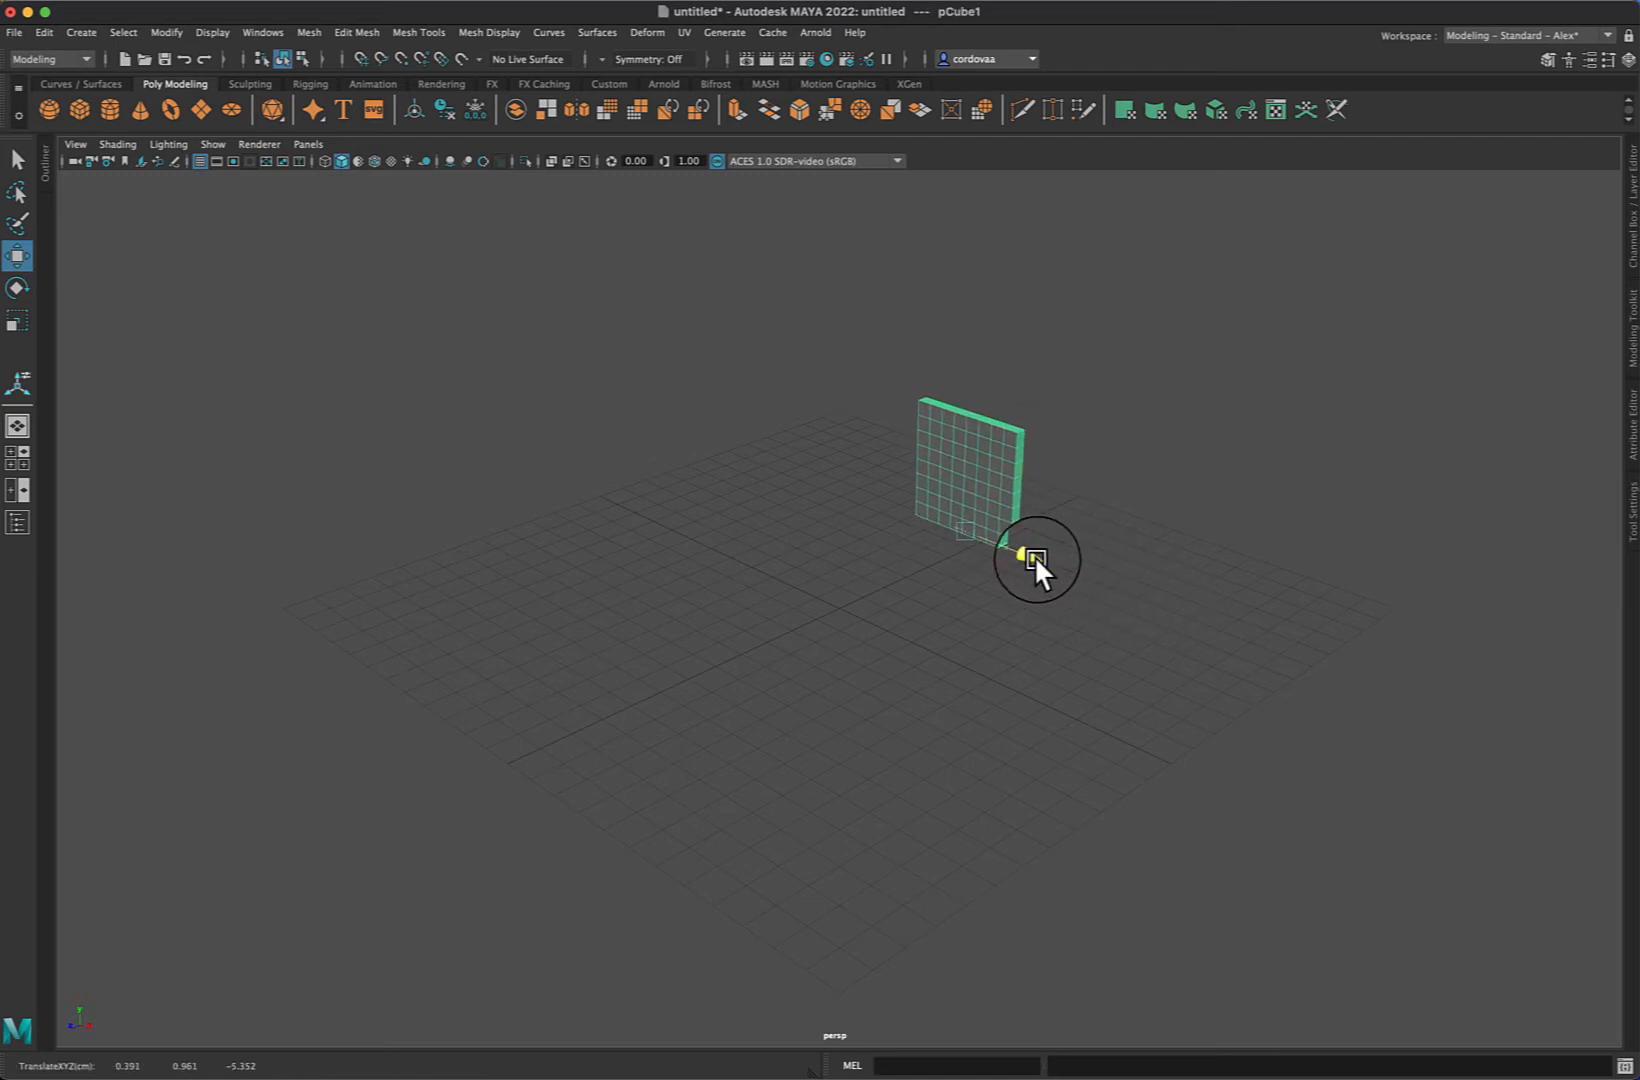
Stretch the slab into a wall by scaling its height to about 2.341 and its width to about 3.961.
key(r)
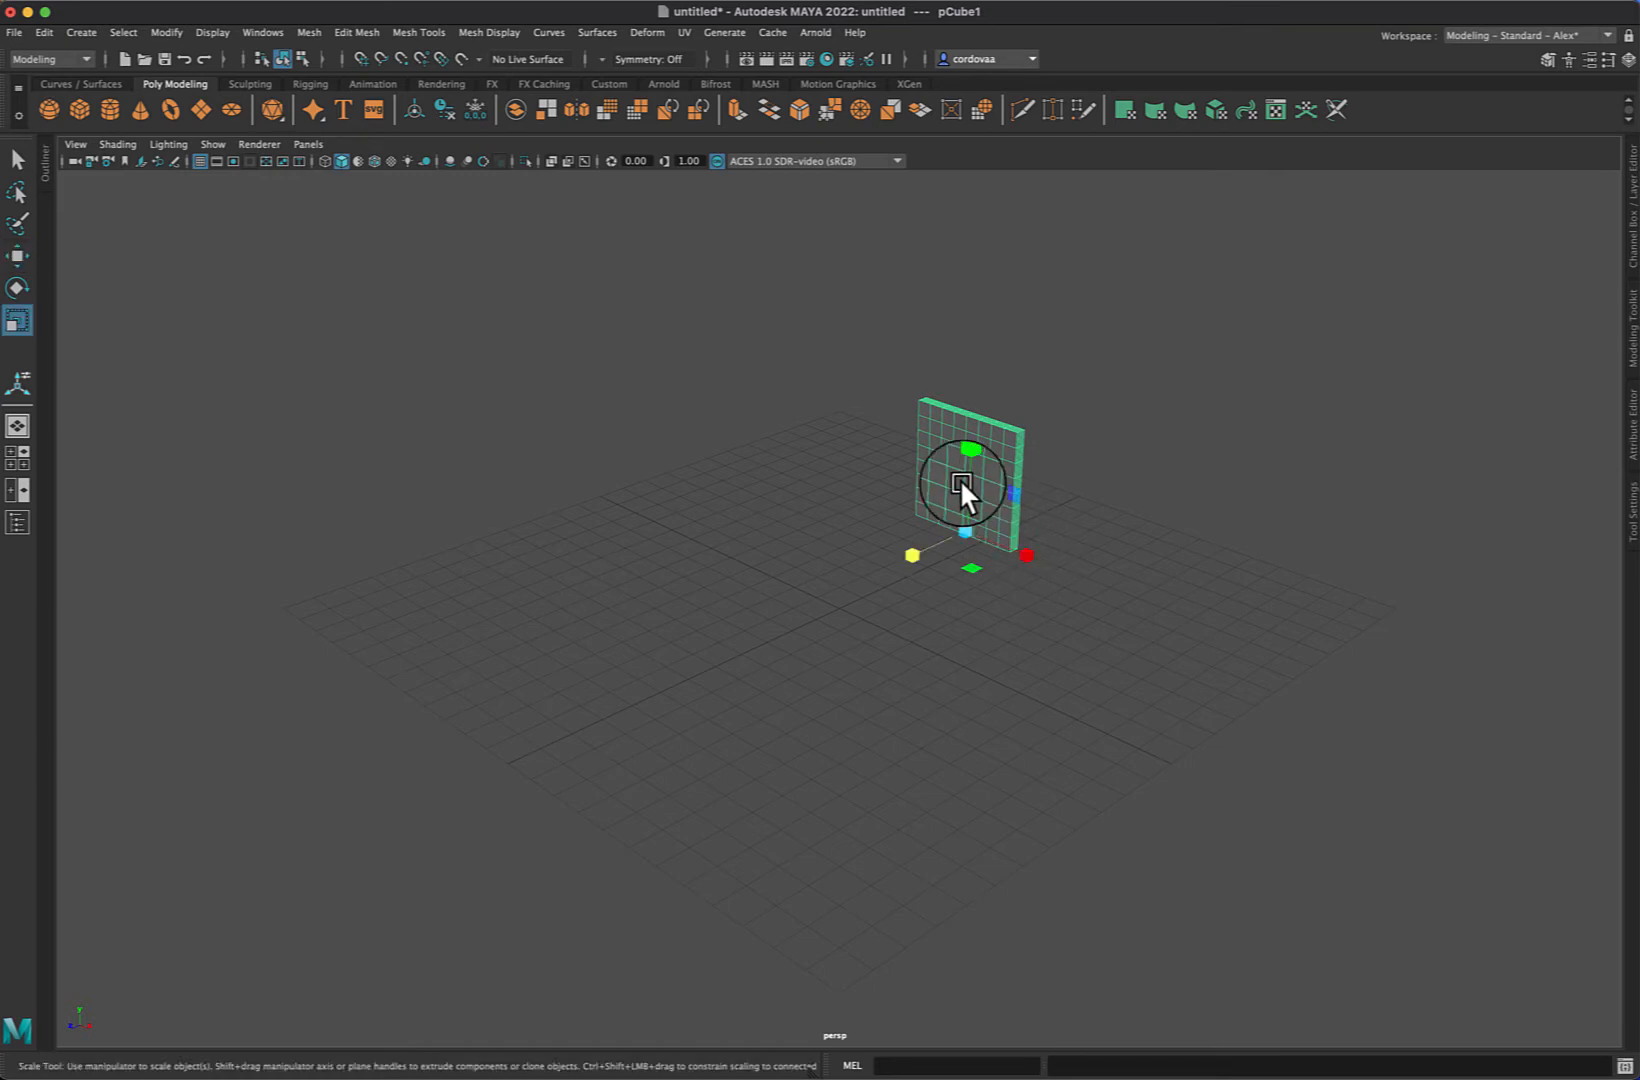
drag(958, 478, 970, 350)
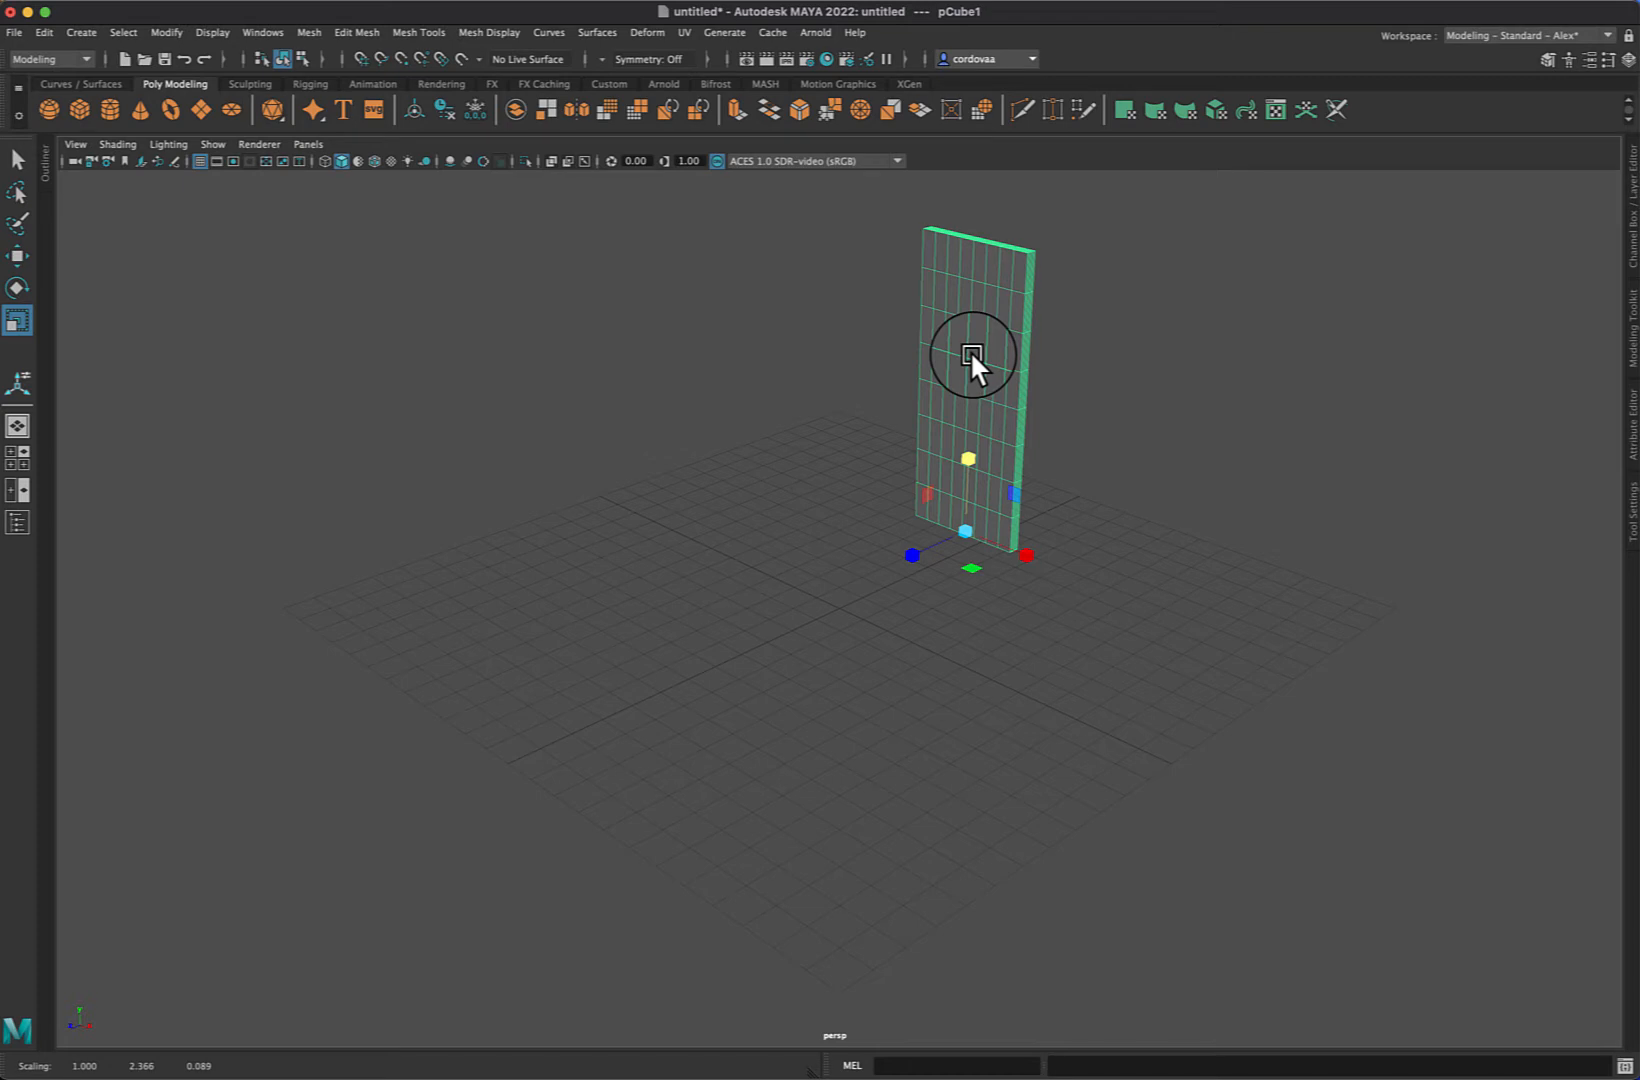
drag(969, 456, 969, 457)
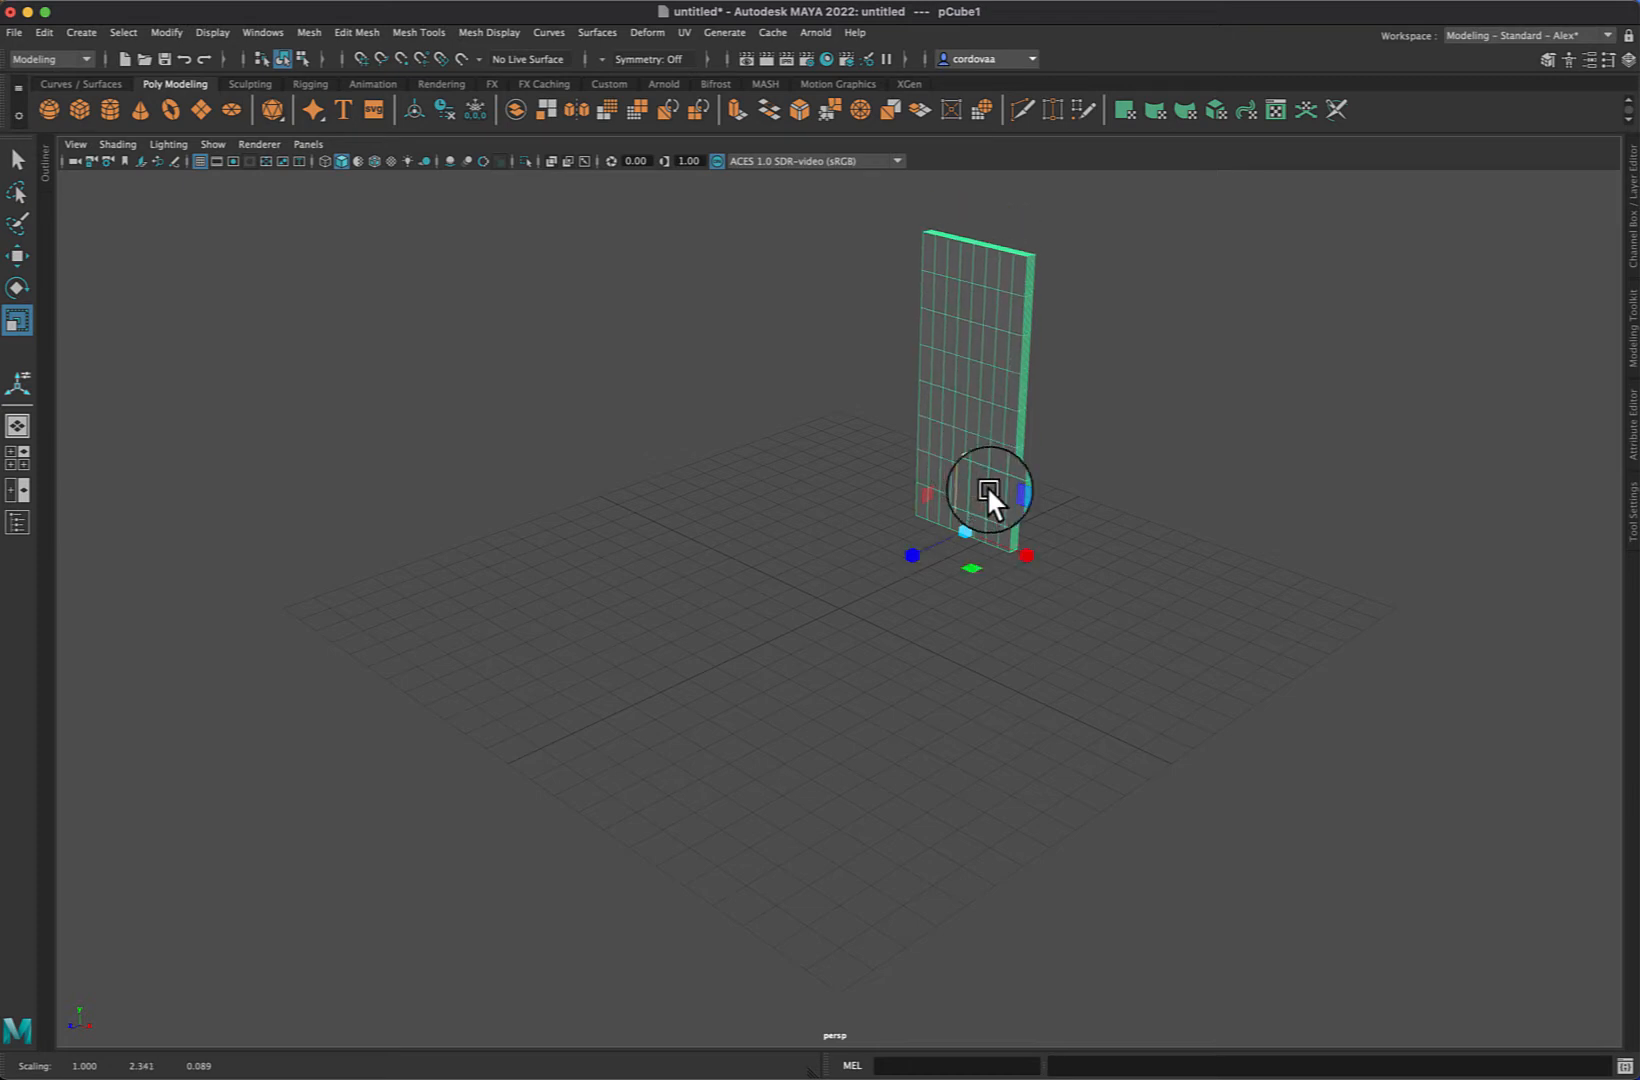
drag(1024, 545, 1239, 654)
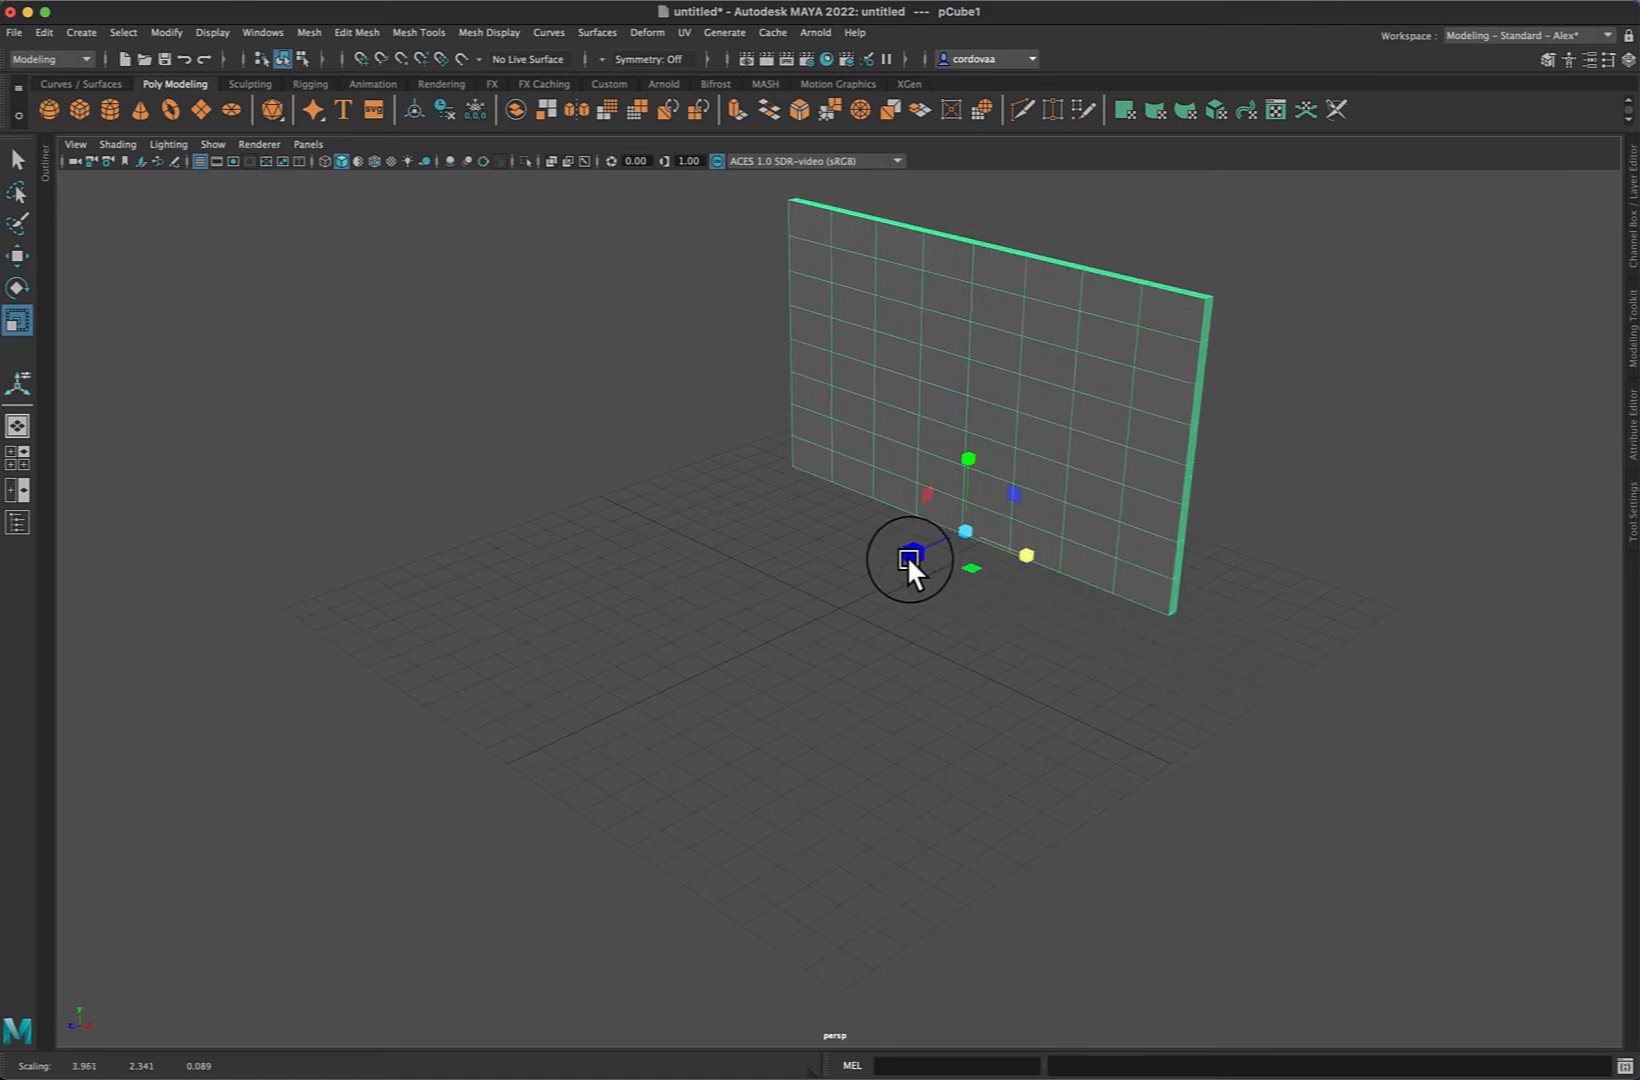
Move the wall along Z to the back edge of the grid, widen it to an X scale of about 5.77, and deselect it.
key(w)
drag(905, 555, 996, 512)
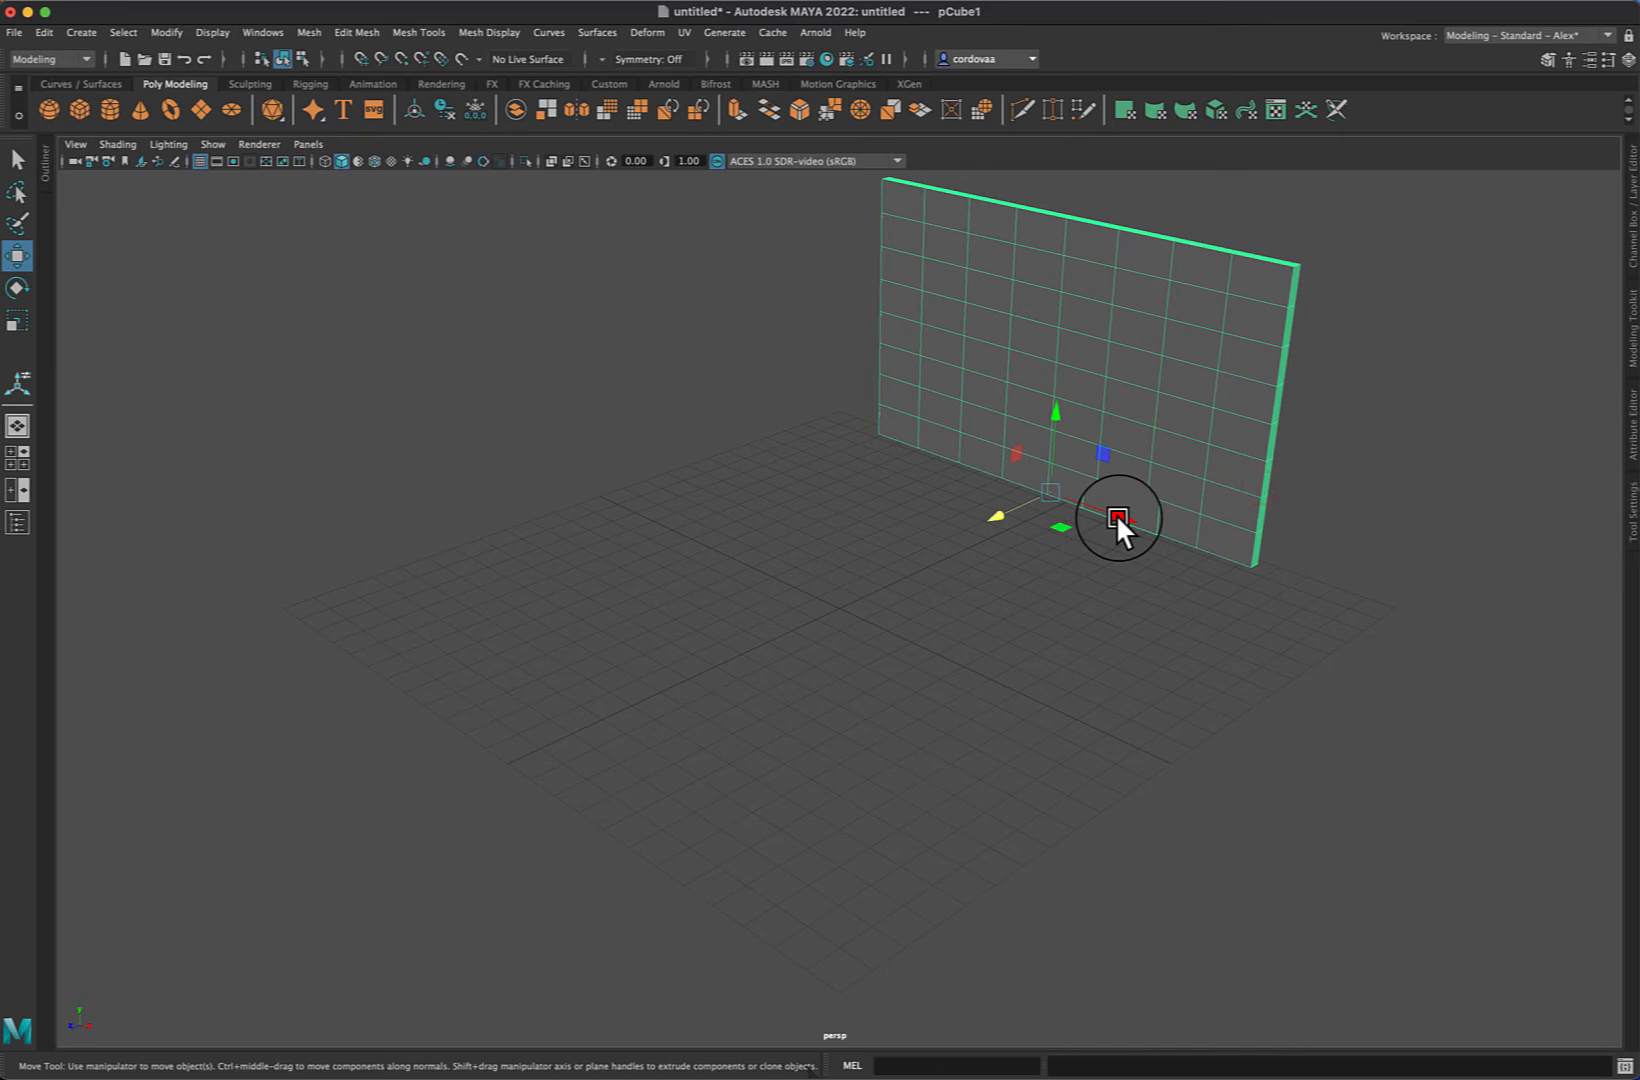
key(r)
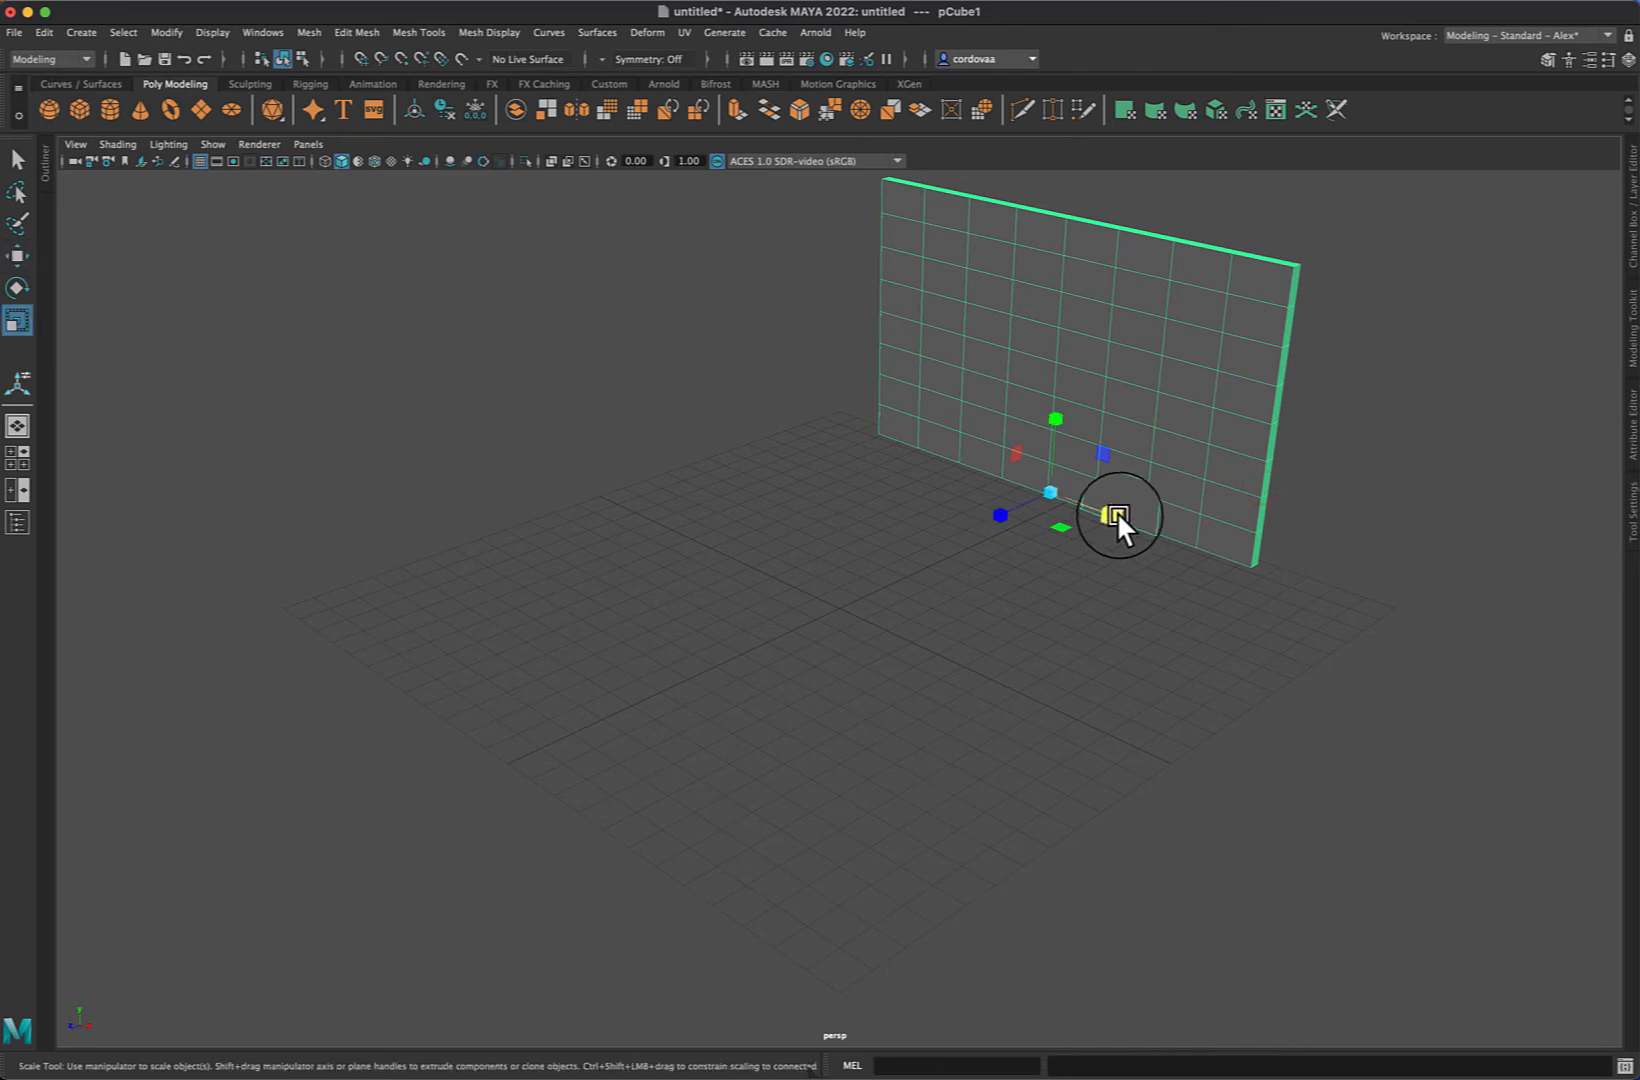
drag(1116, 513, 1149, 527)
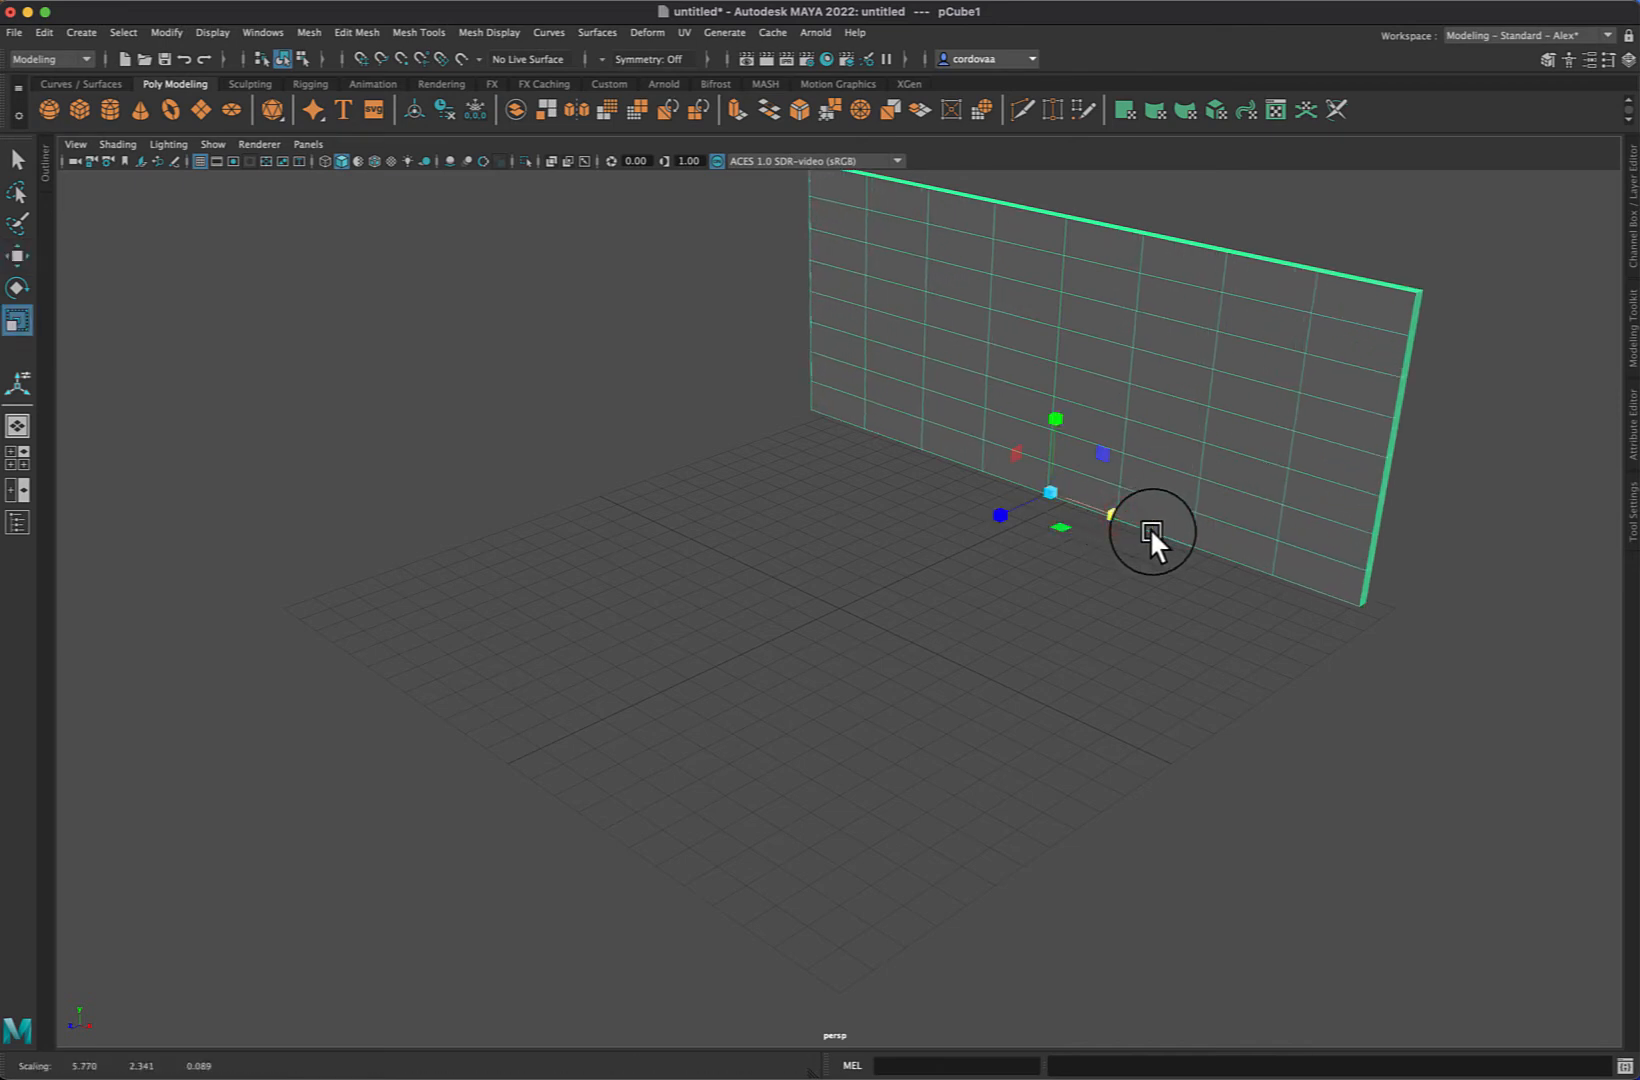
click(1397, 629)
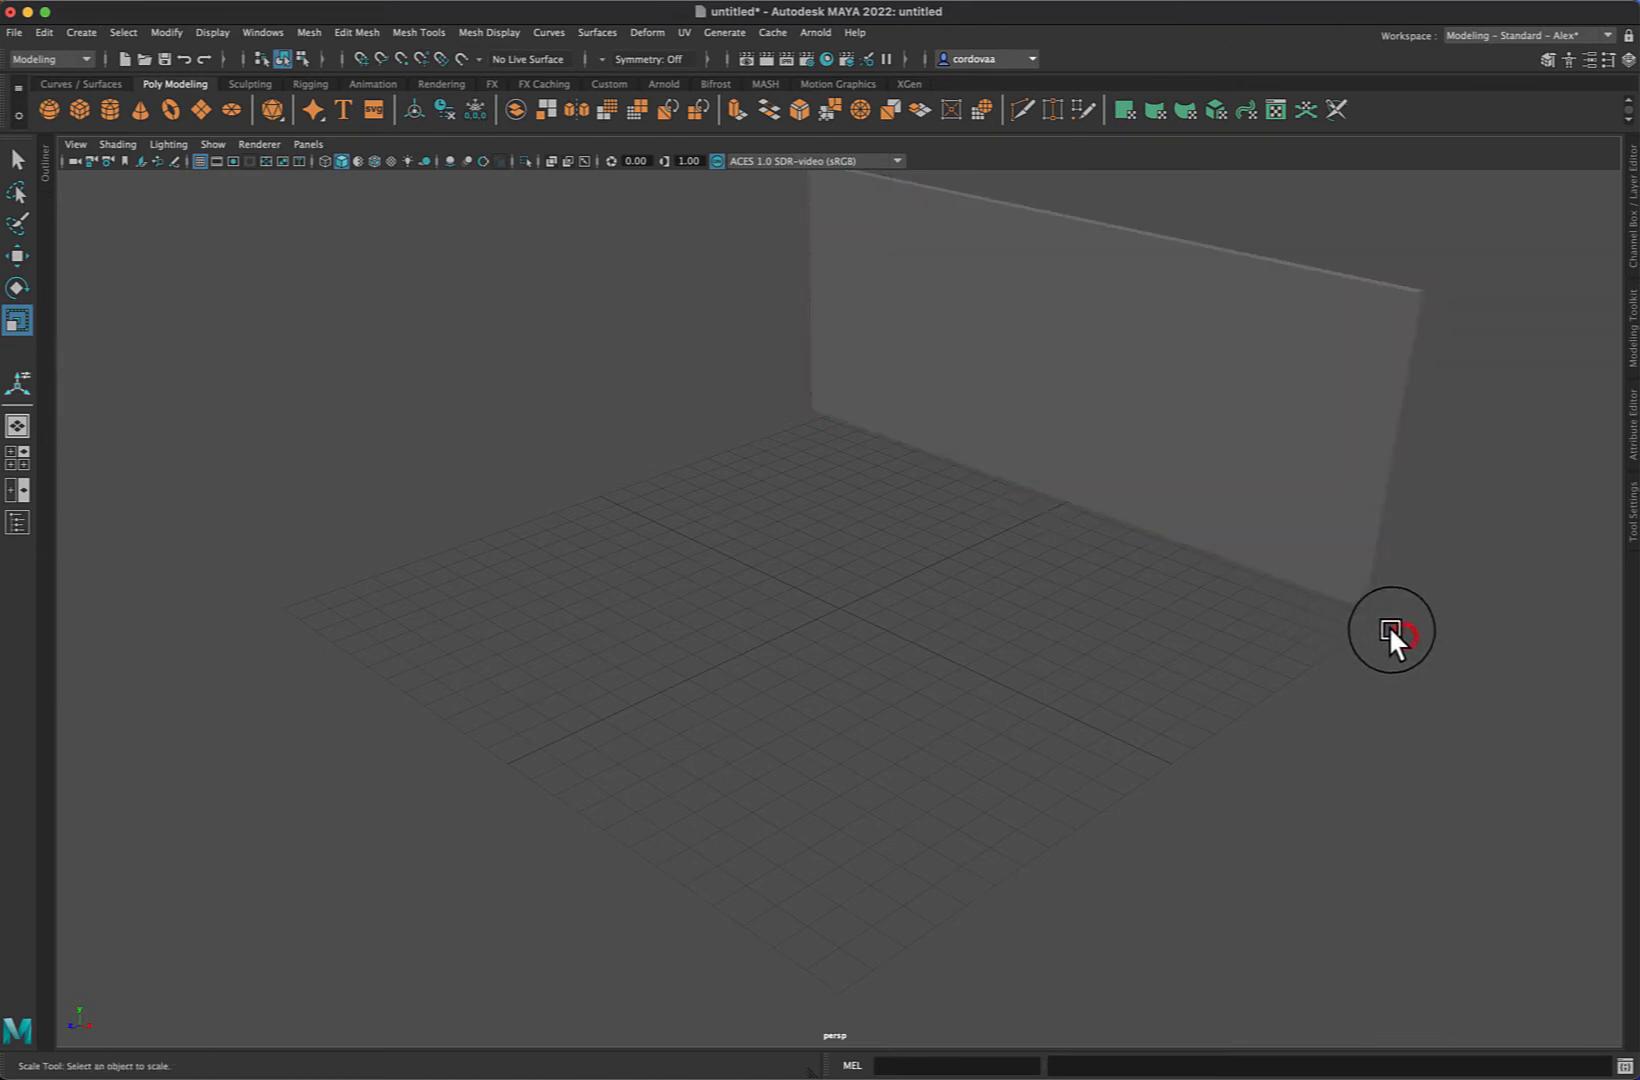
click(1159, 507)
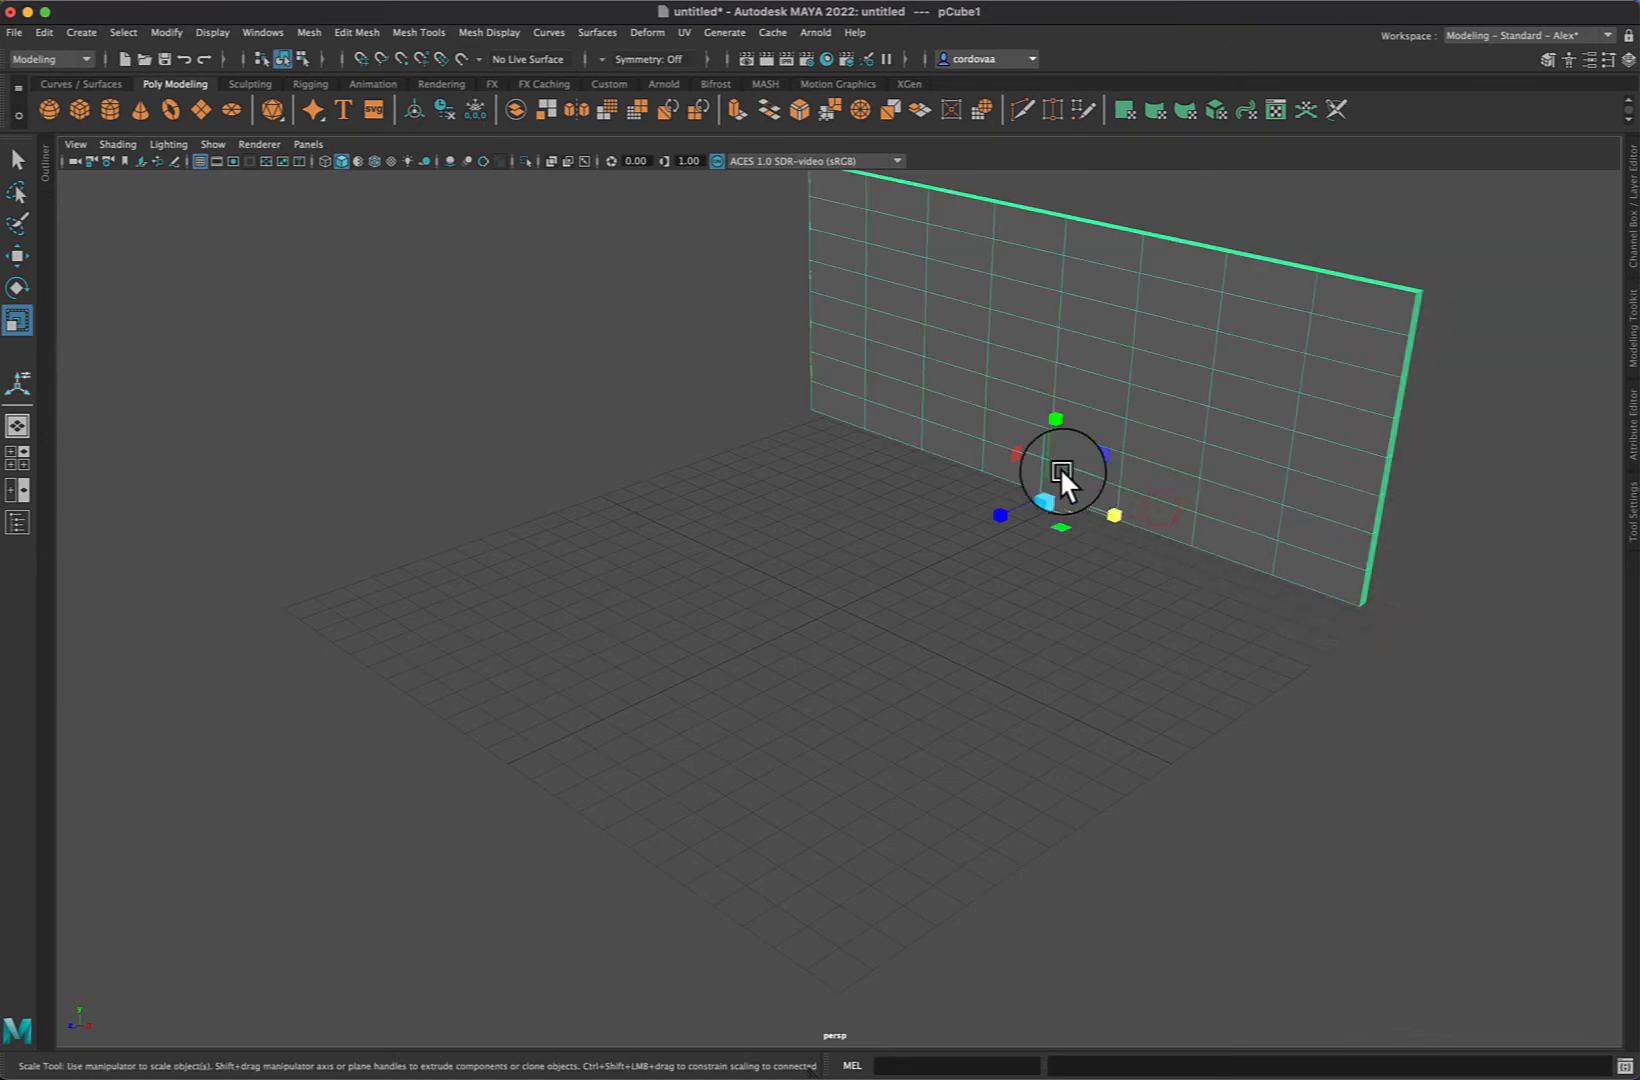
click(717, 340)
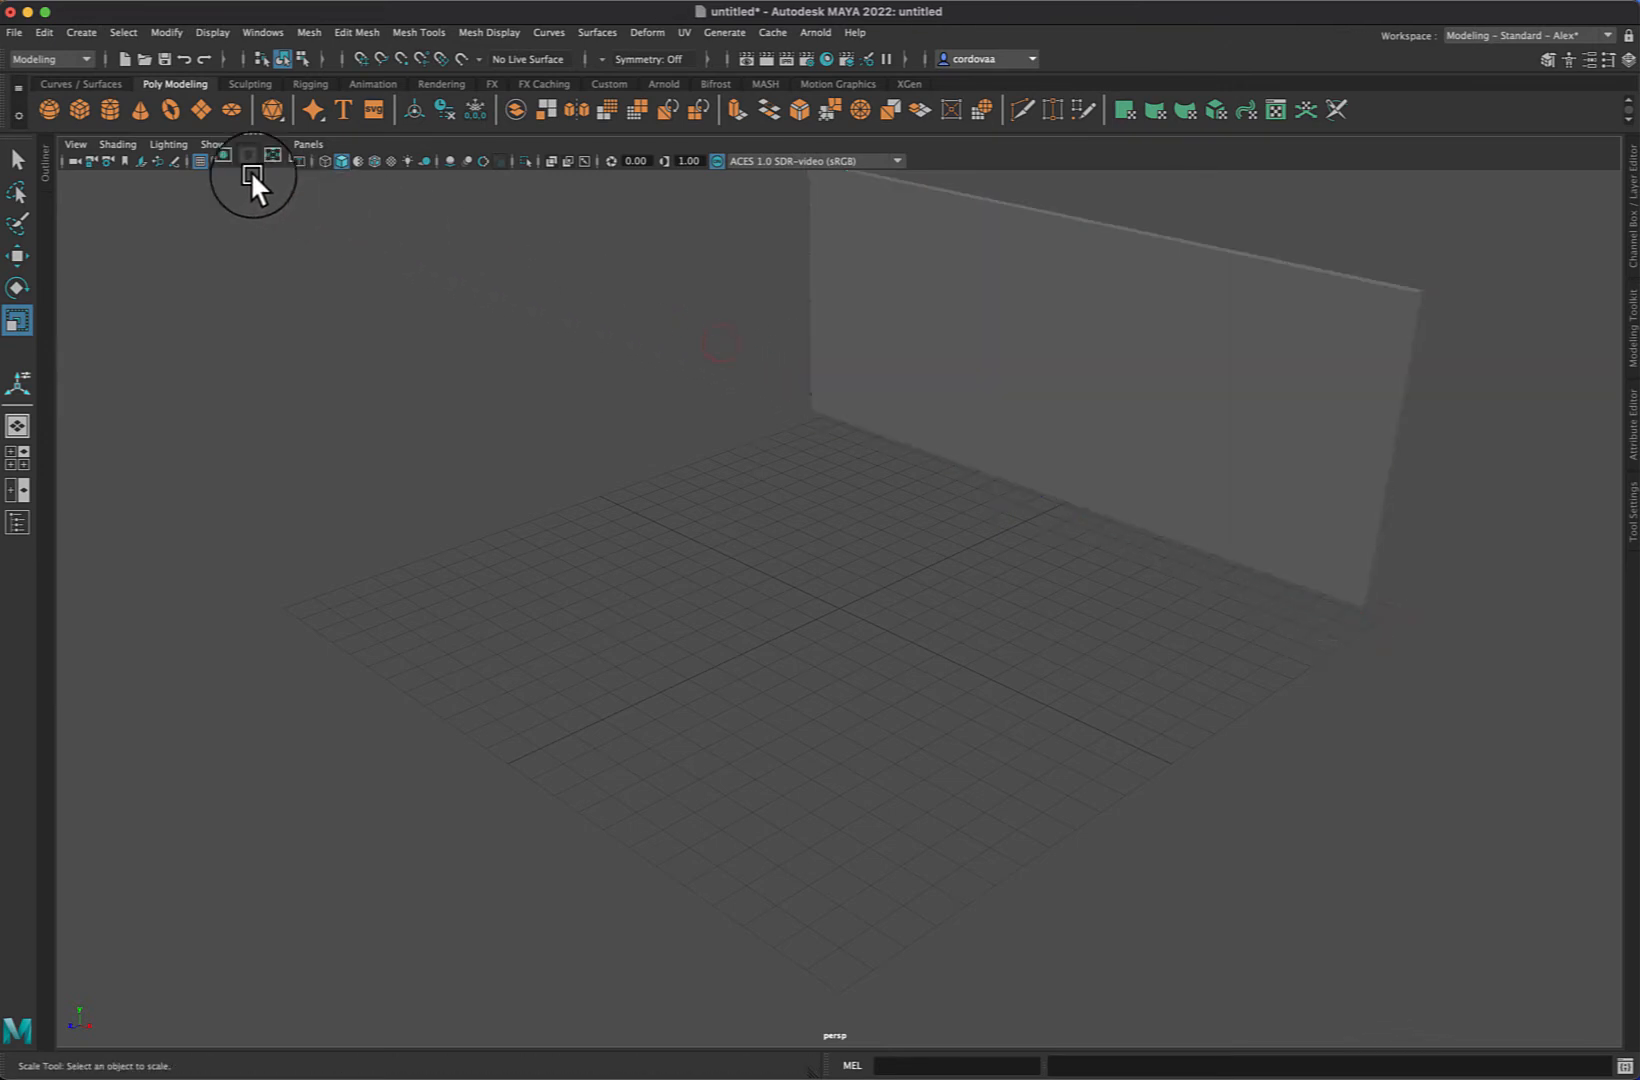
Create a second polygon cube at the grid centre and scale it uniformly to about 0.755.
click(79, 110)
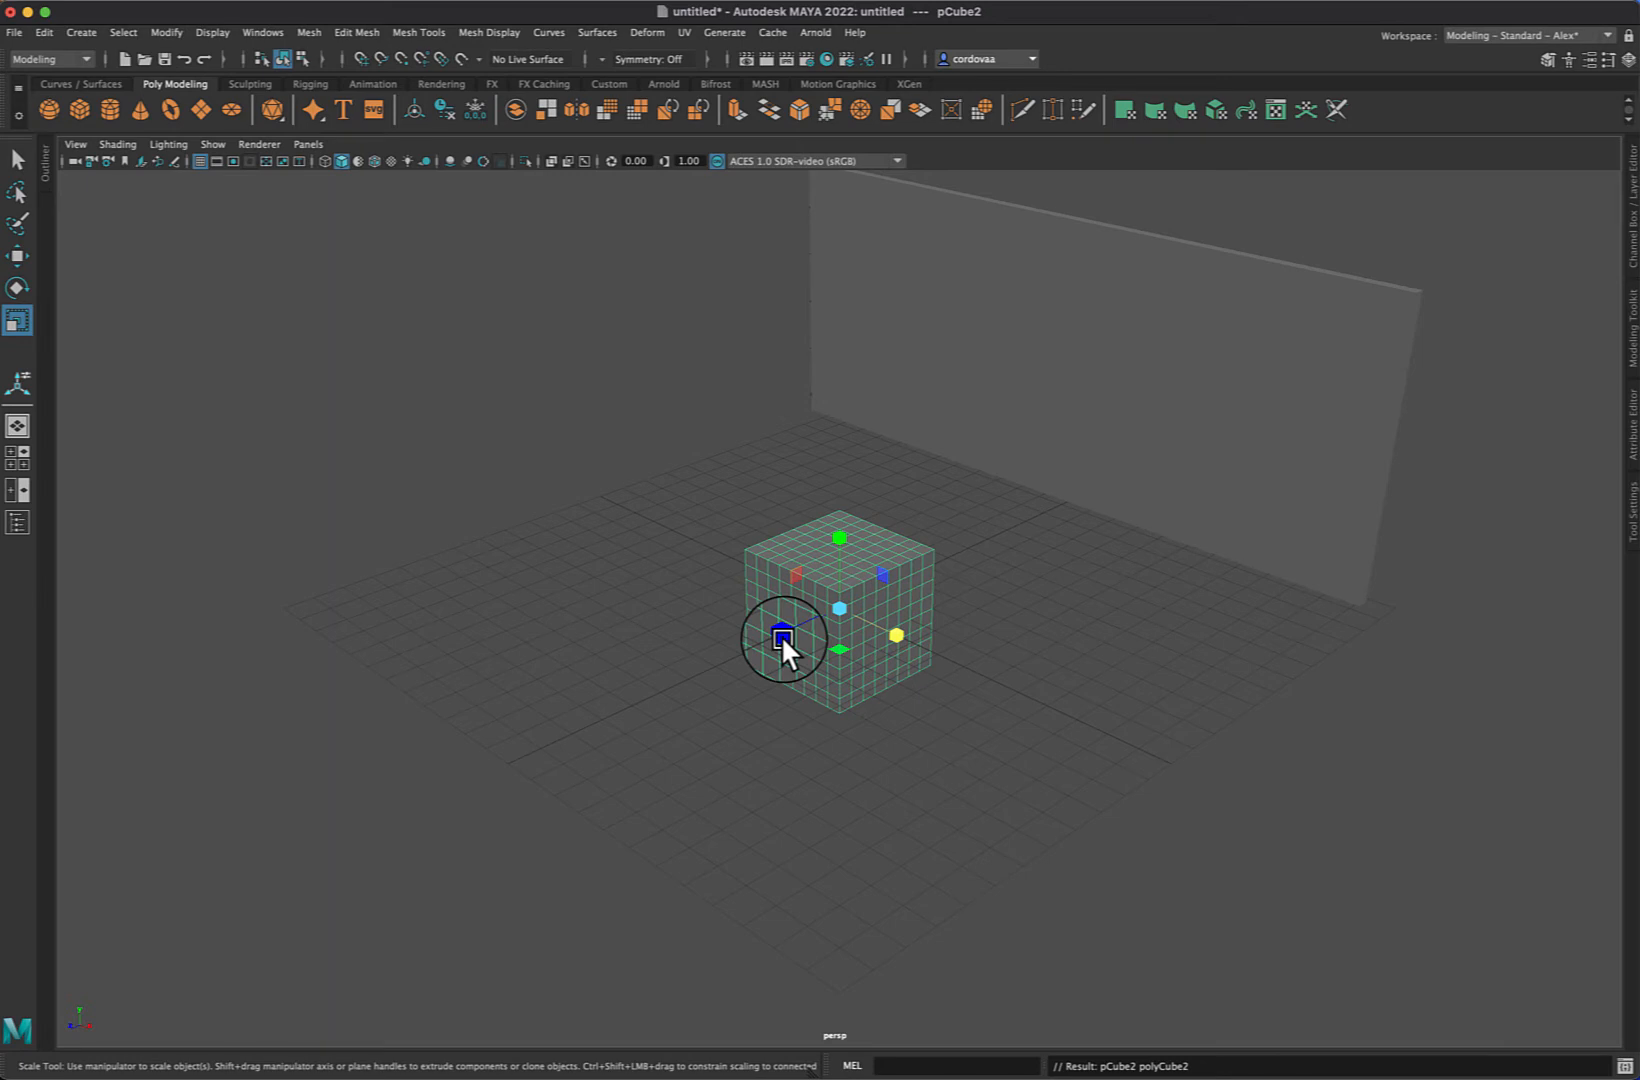
drag(782, 636, 814, 610)
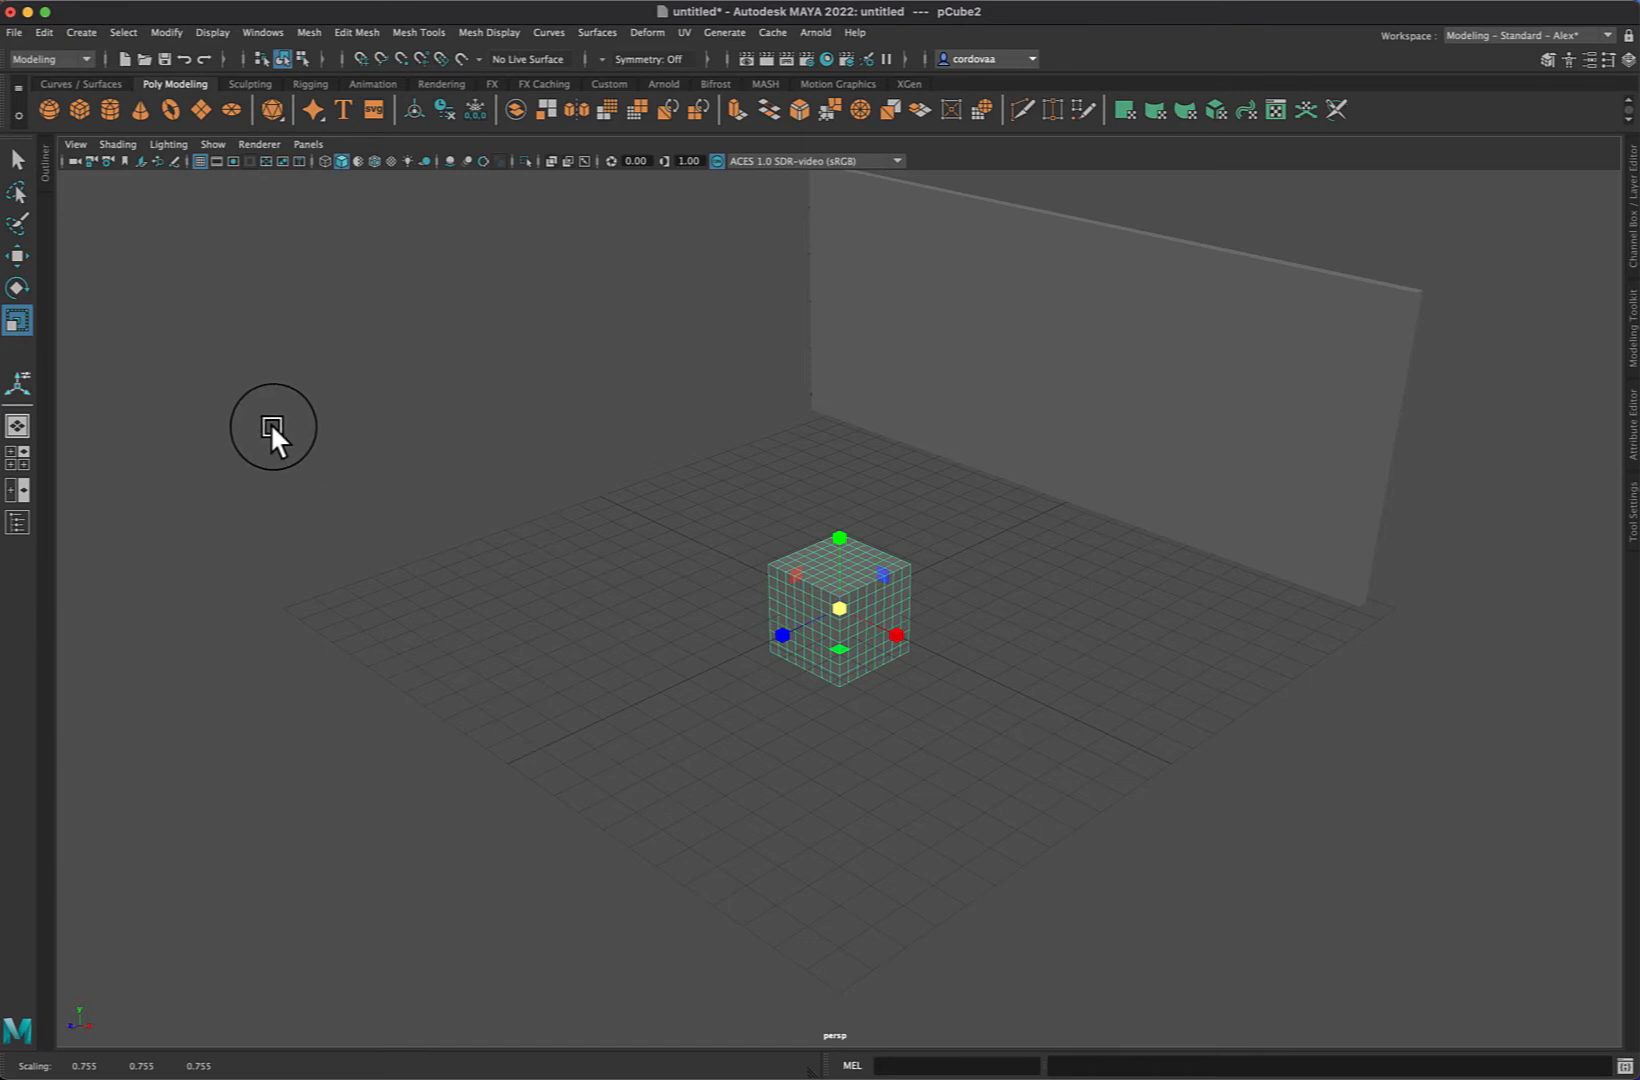
Using the four-view layout, move the small cube through the wall near its end, at about X -7.541, Y 6.234, Z -10.299.
click(16, 458)
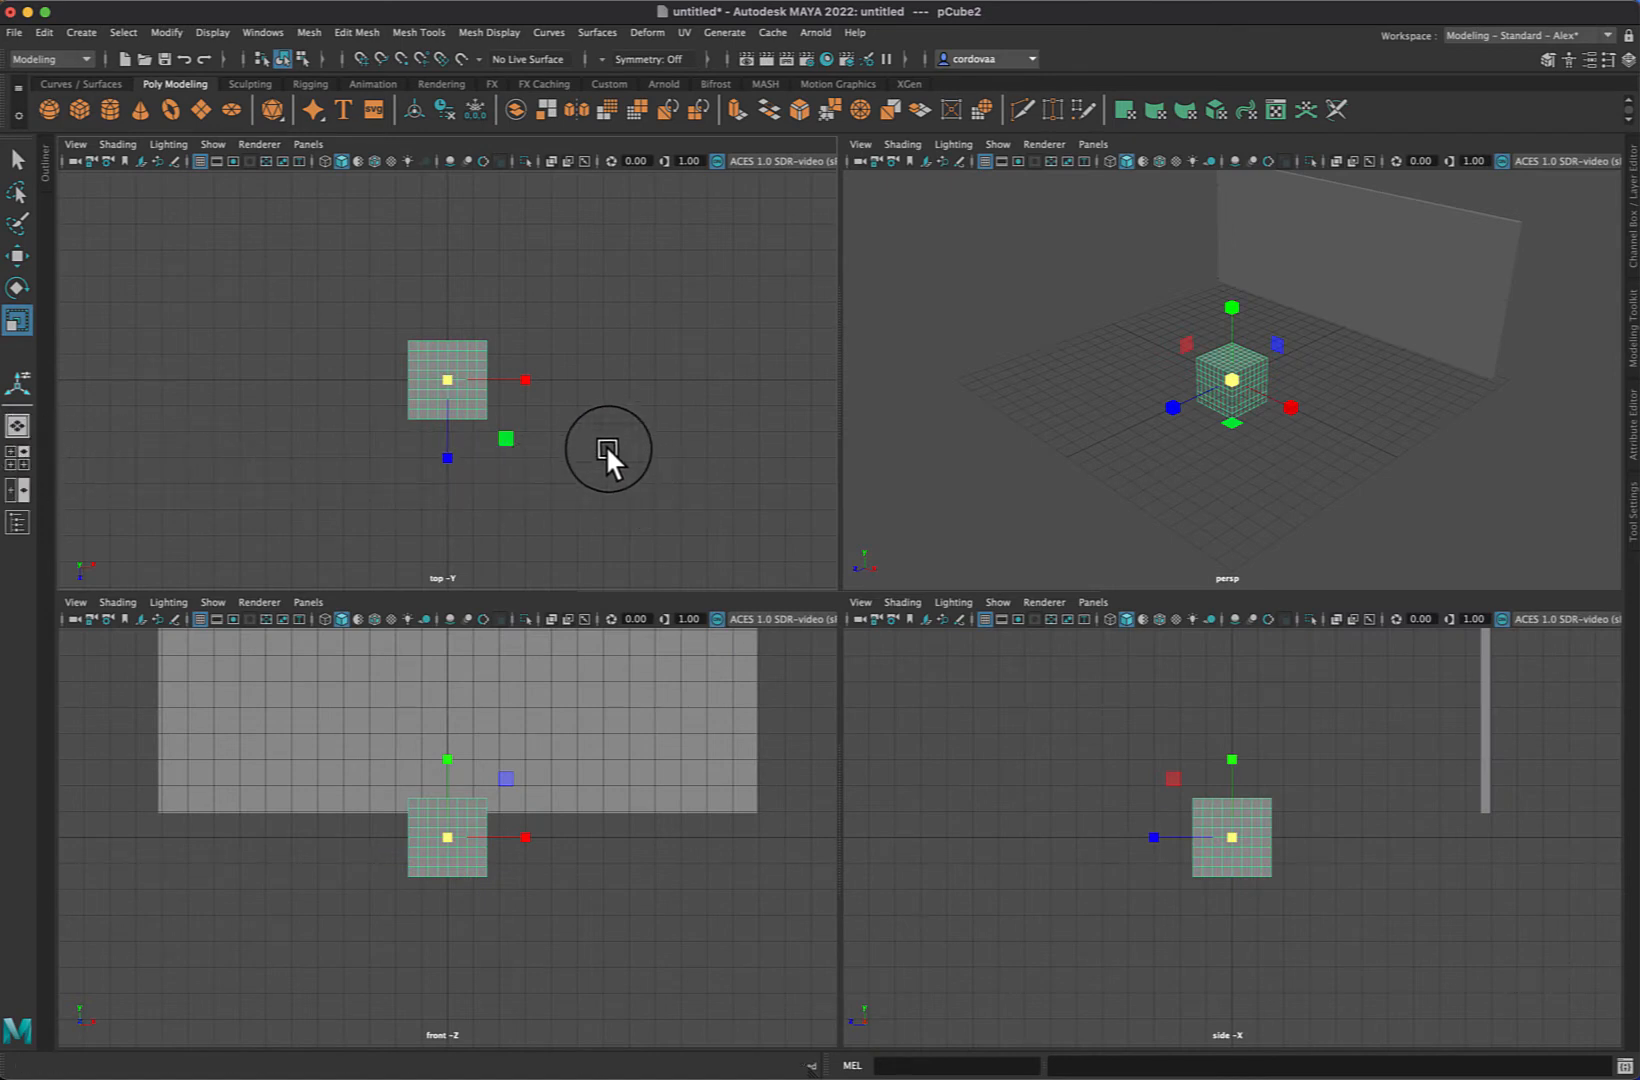
scroll(574, 416, down, 5)
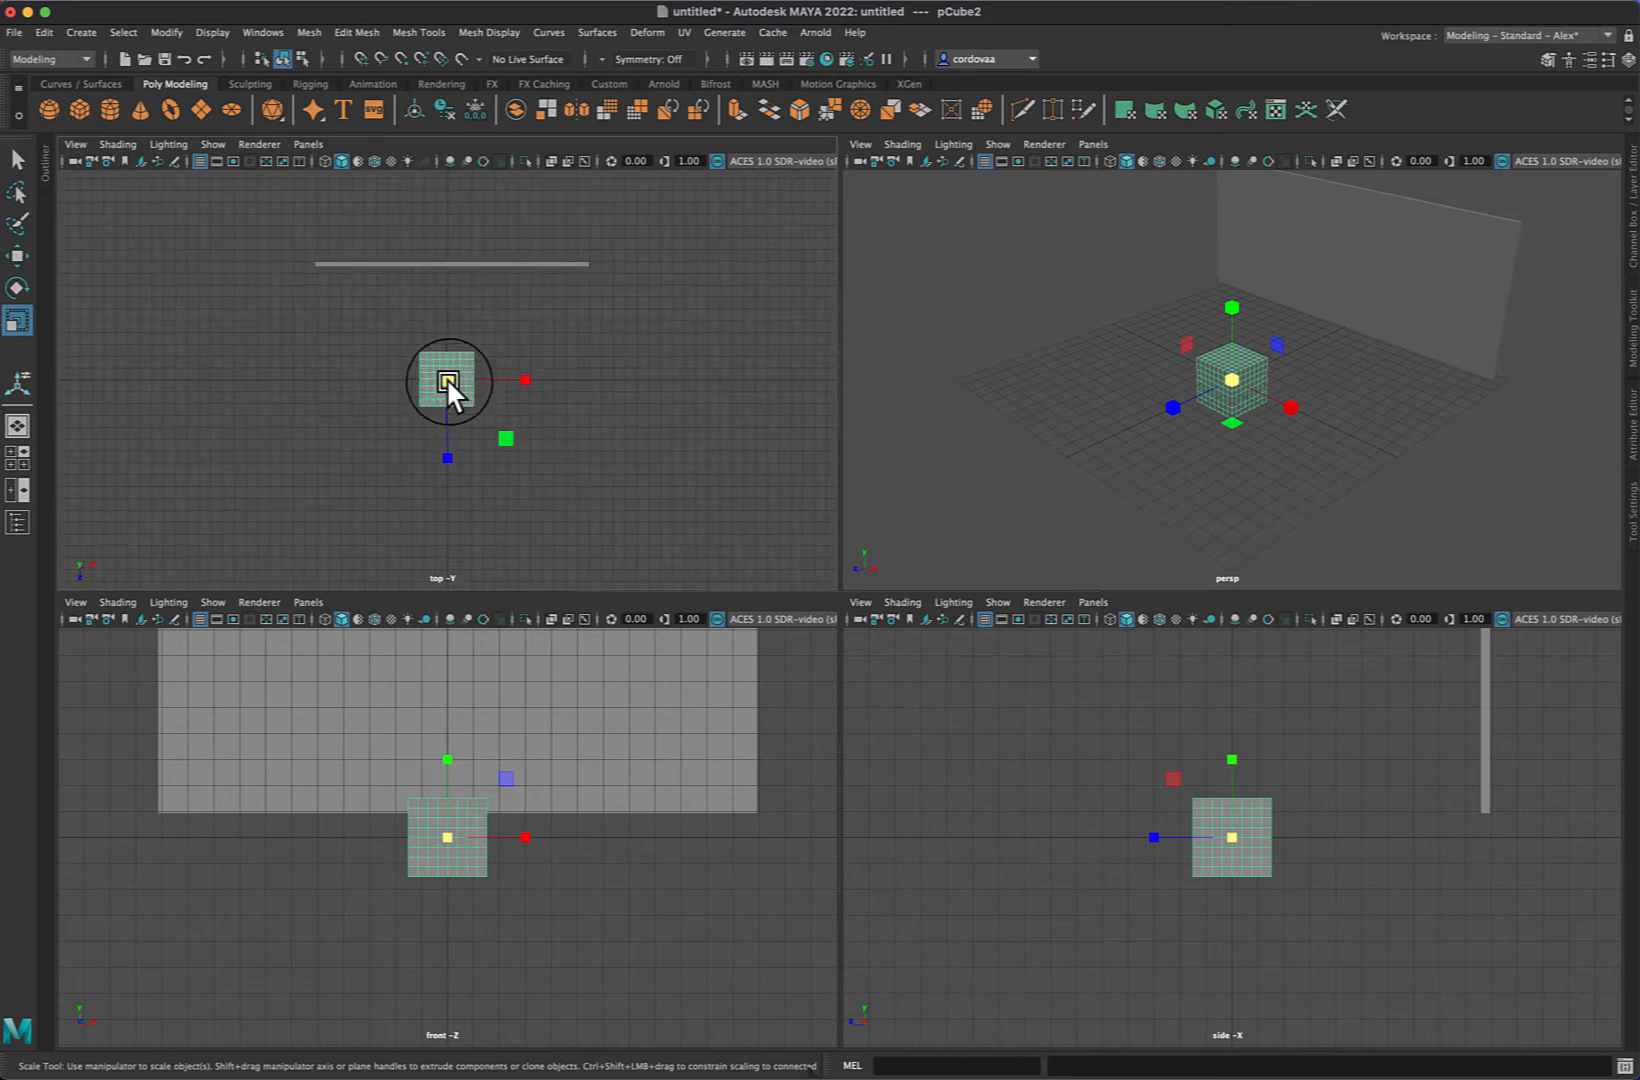
key(w)
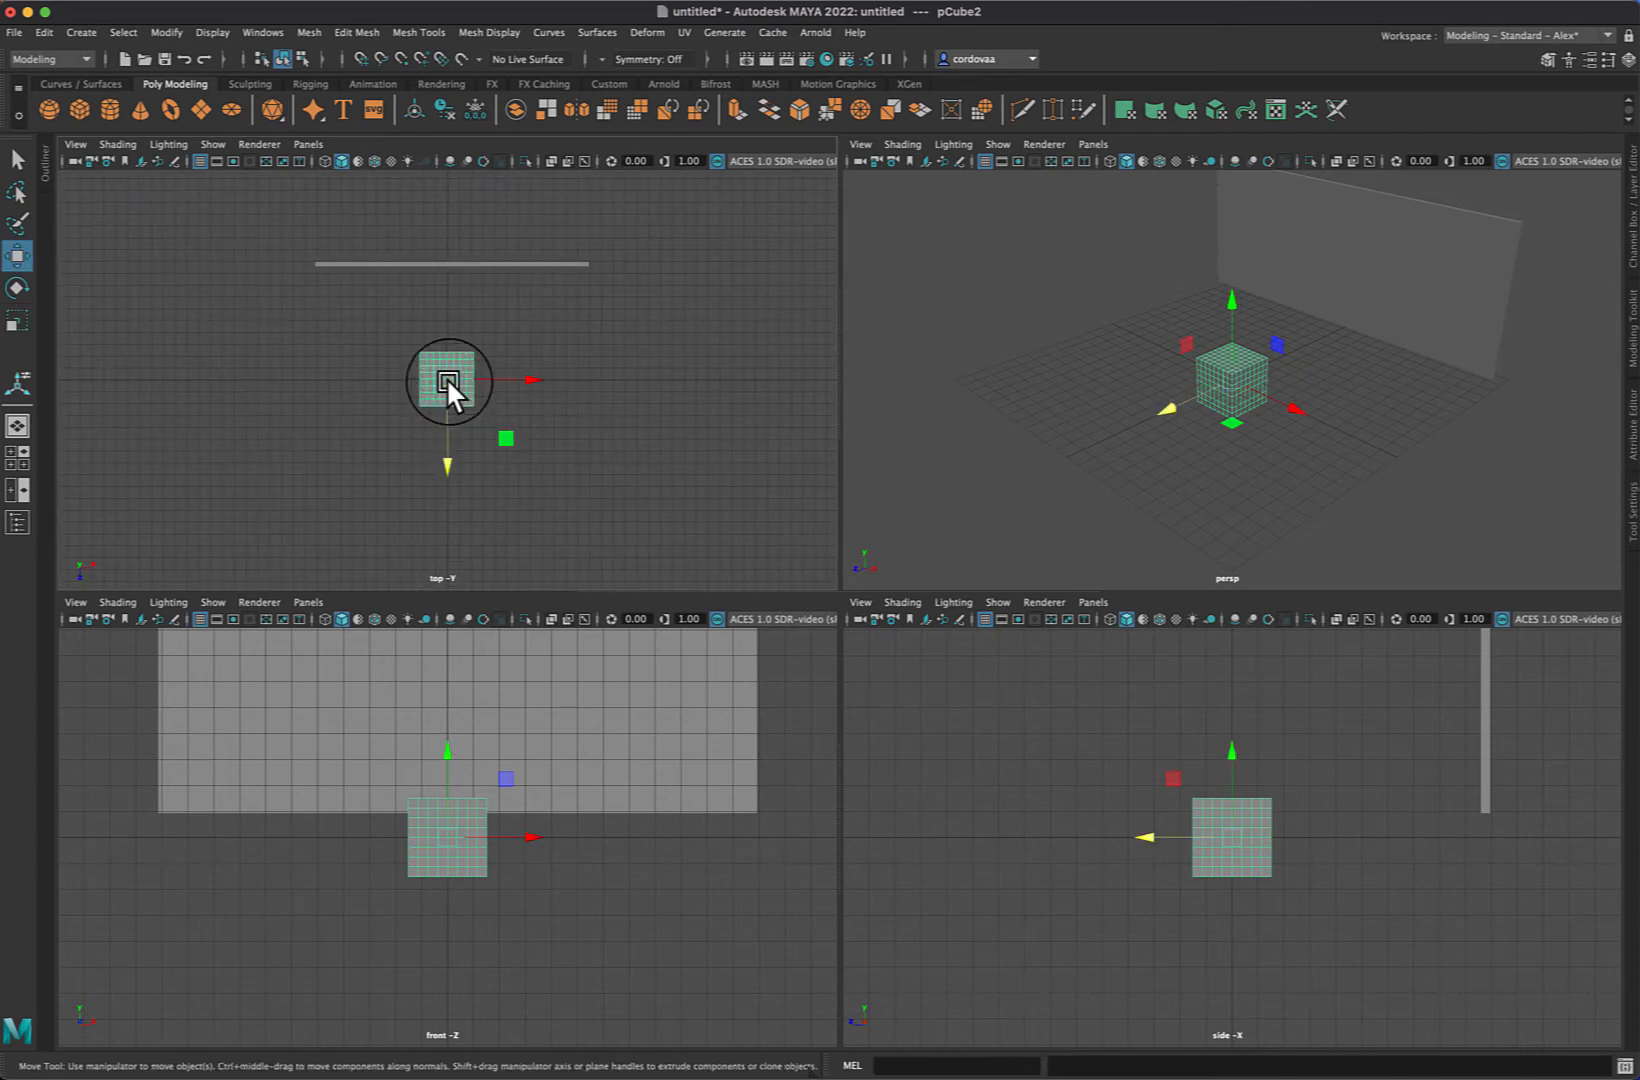
drag(446, 377, 357, 258)
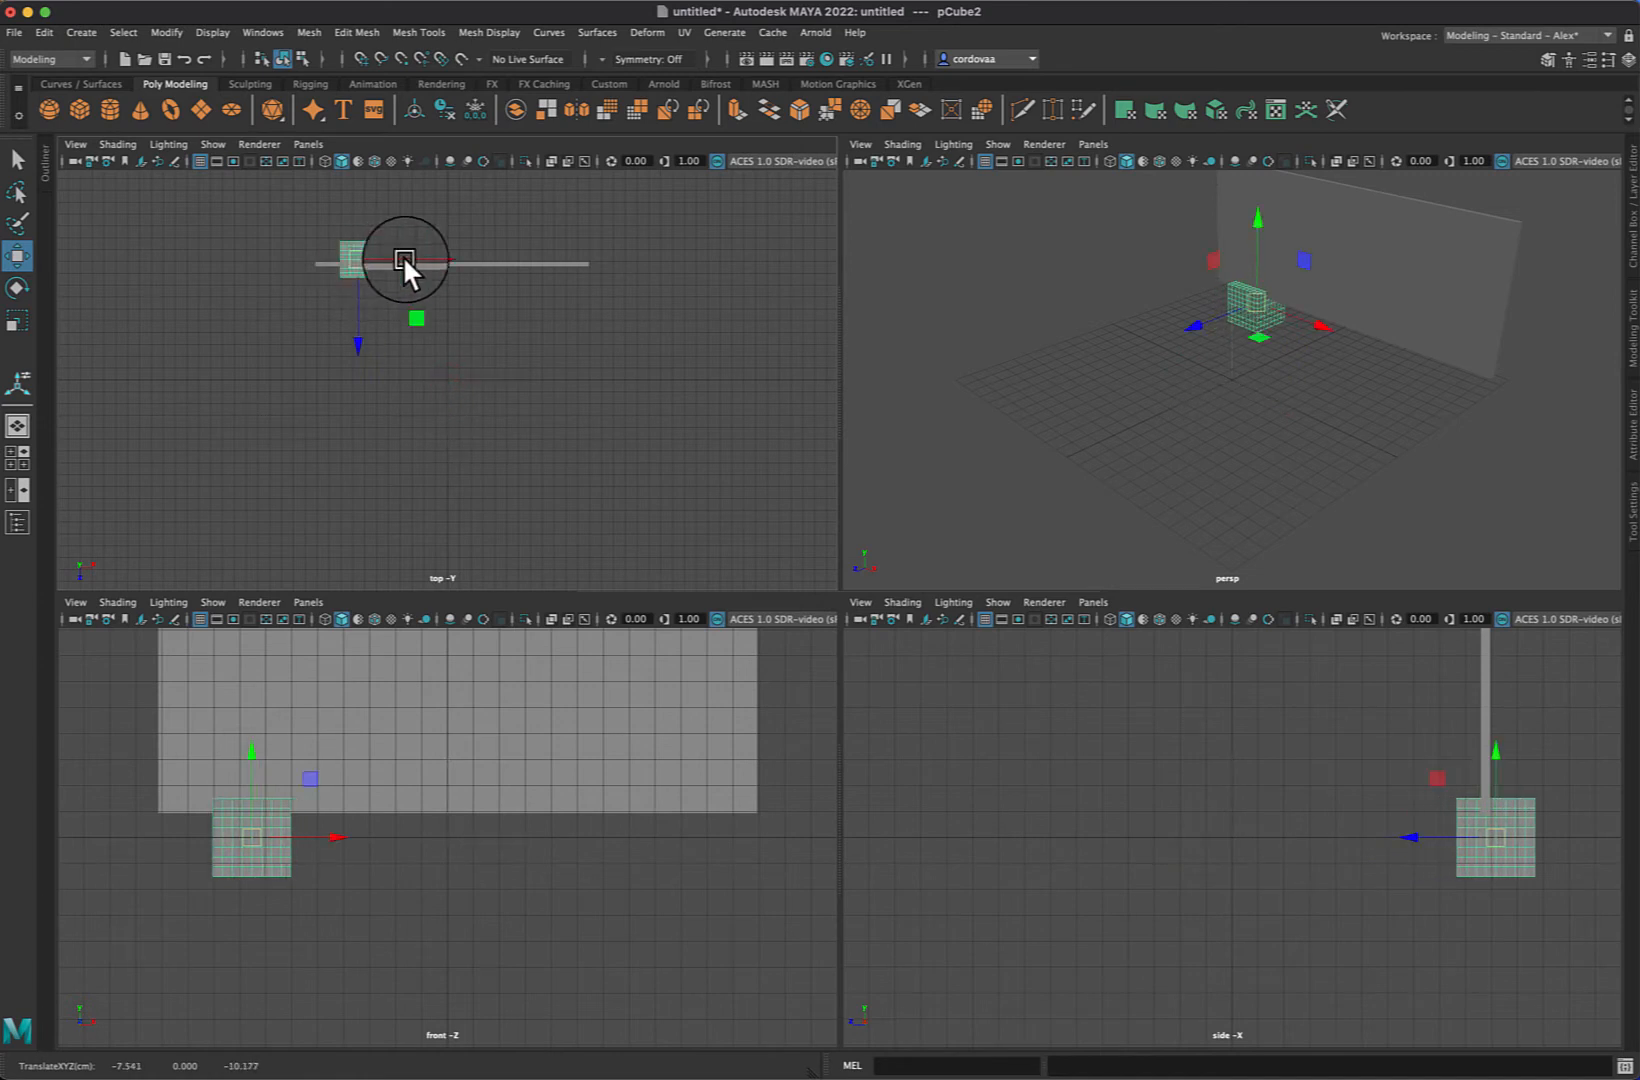
drag(1252, 226, 1256, 176)
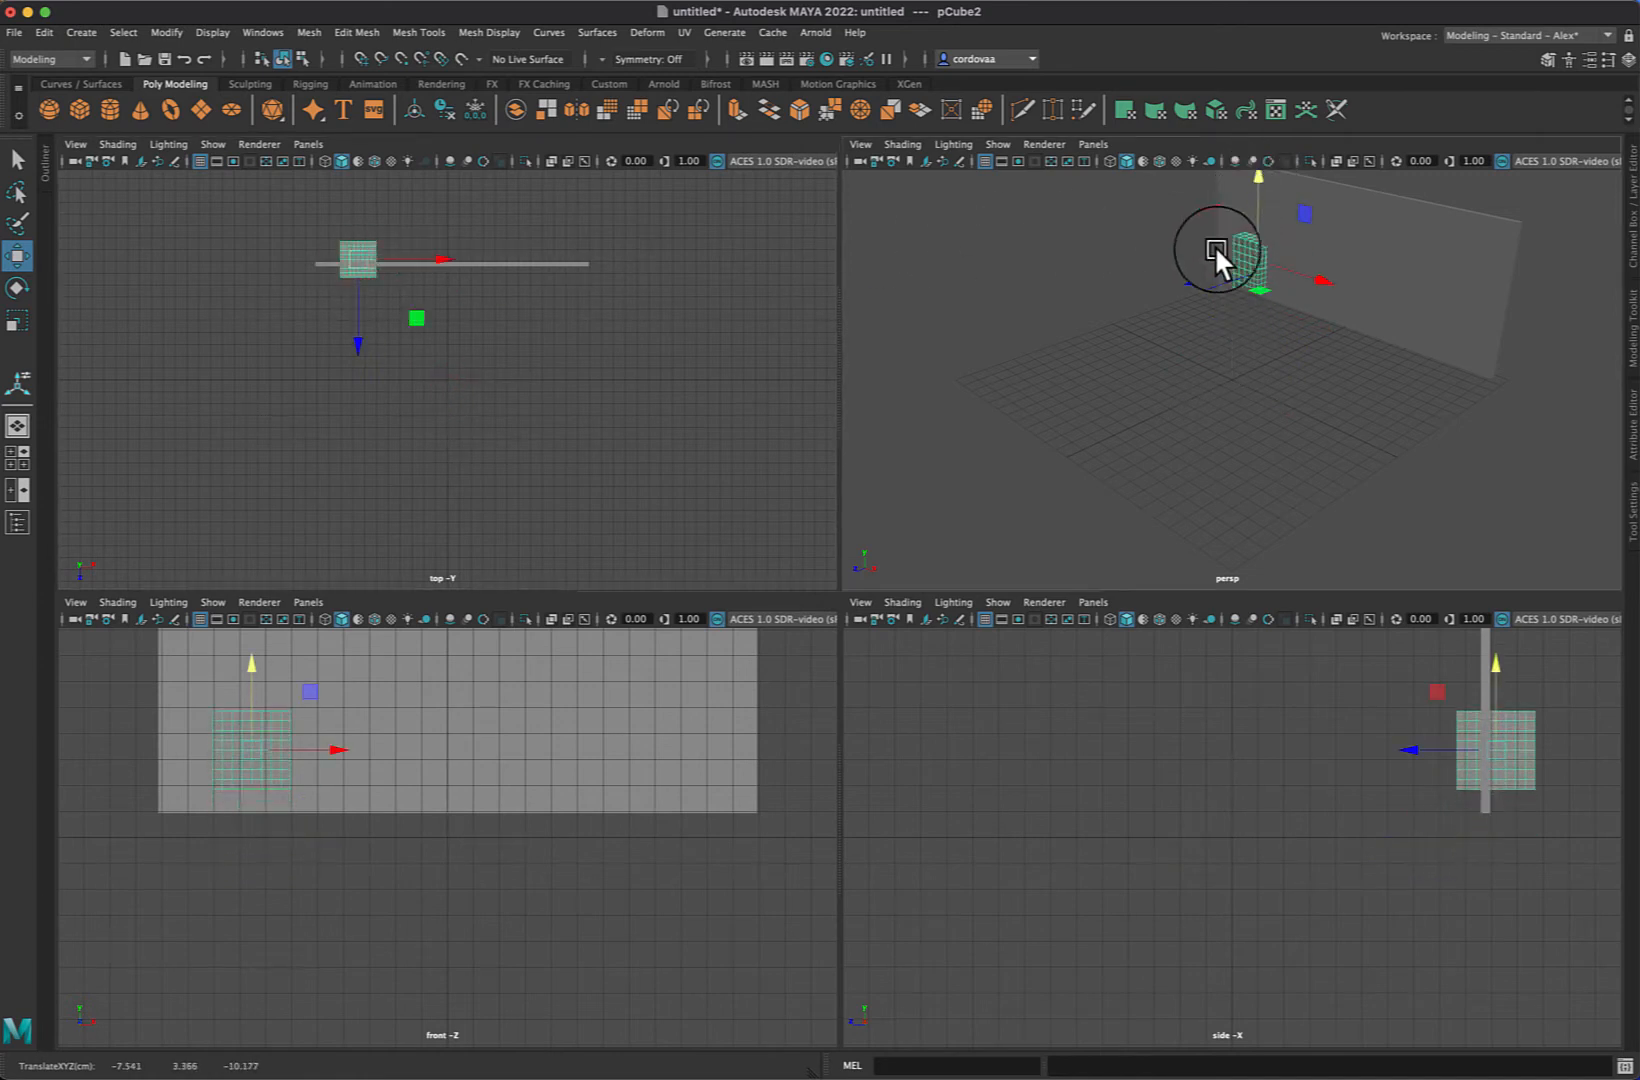
drag(1206, 272, 1195, 276)
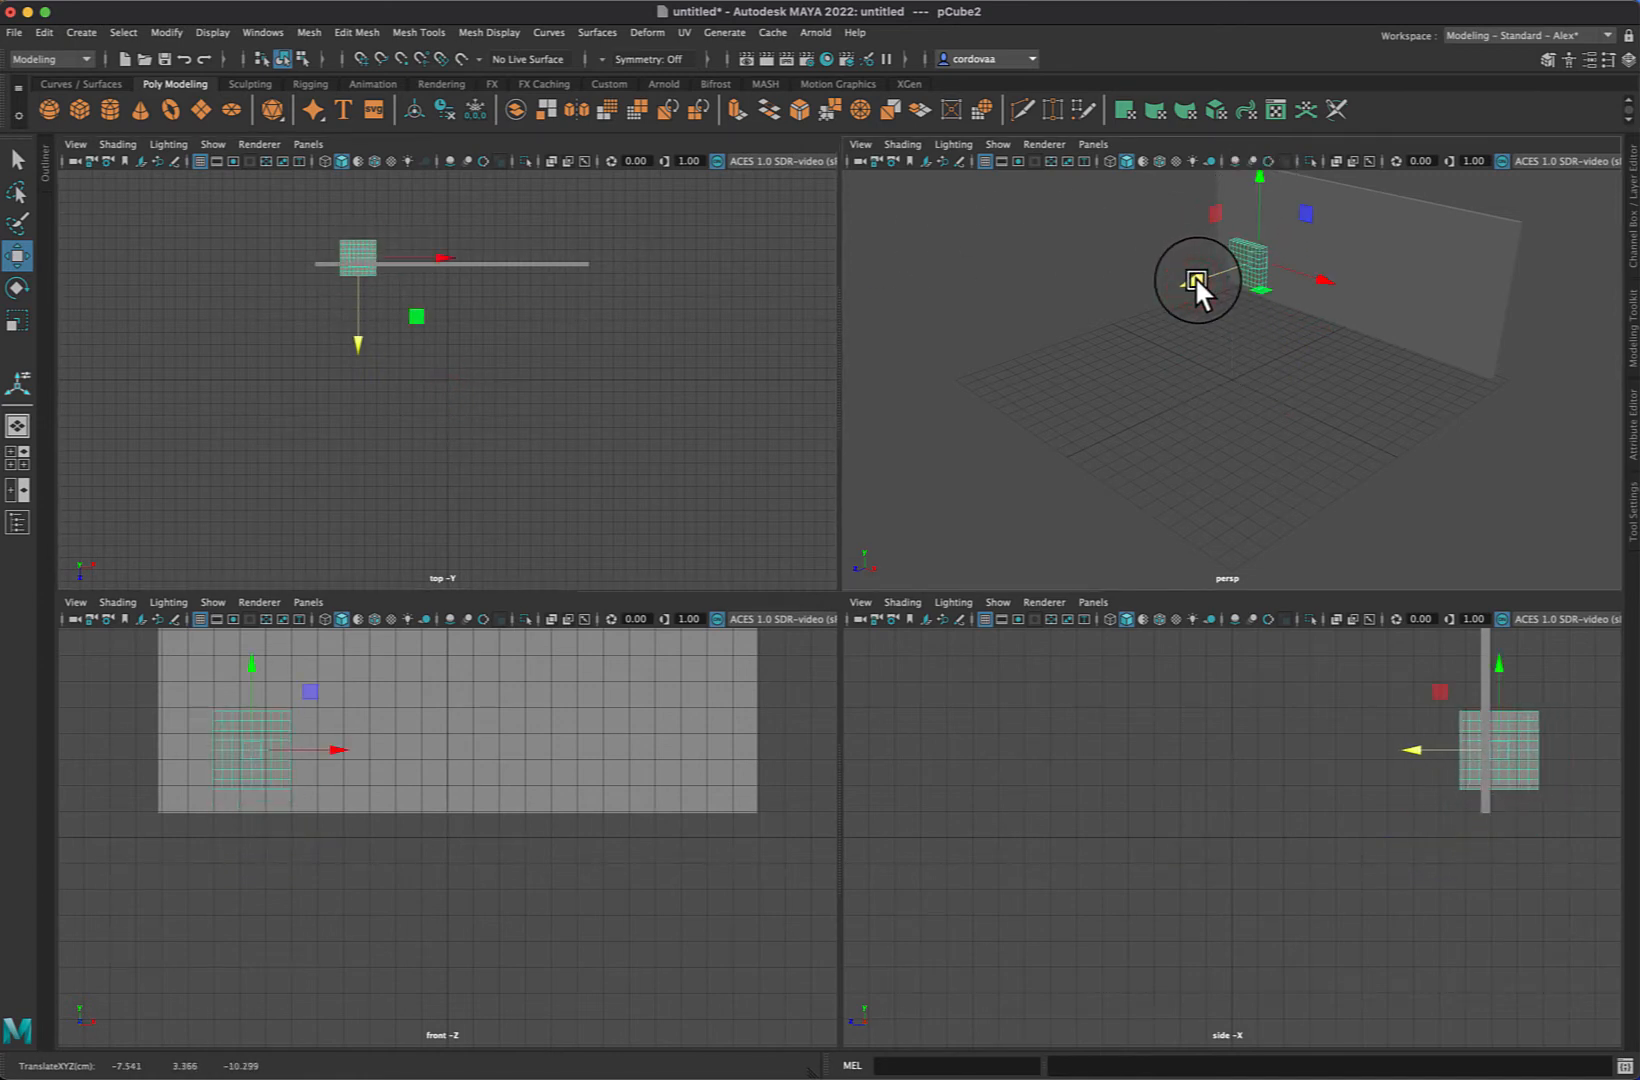
drag(1256, 218, 1255, 178)
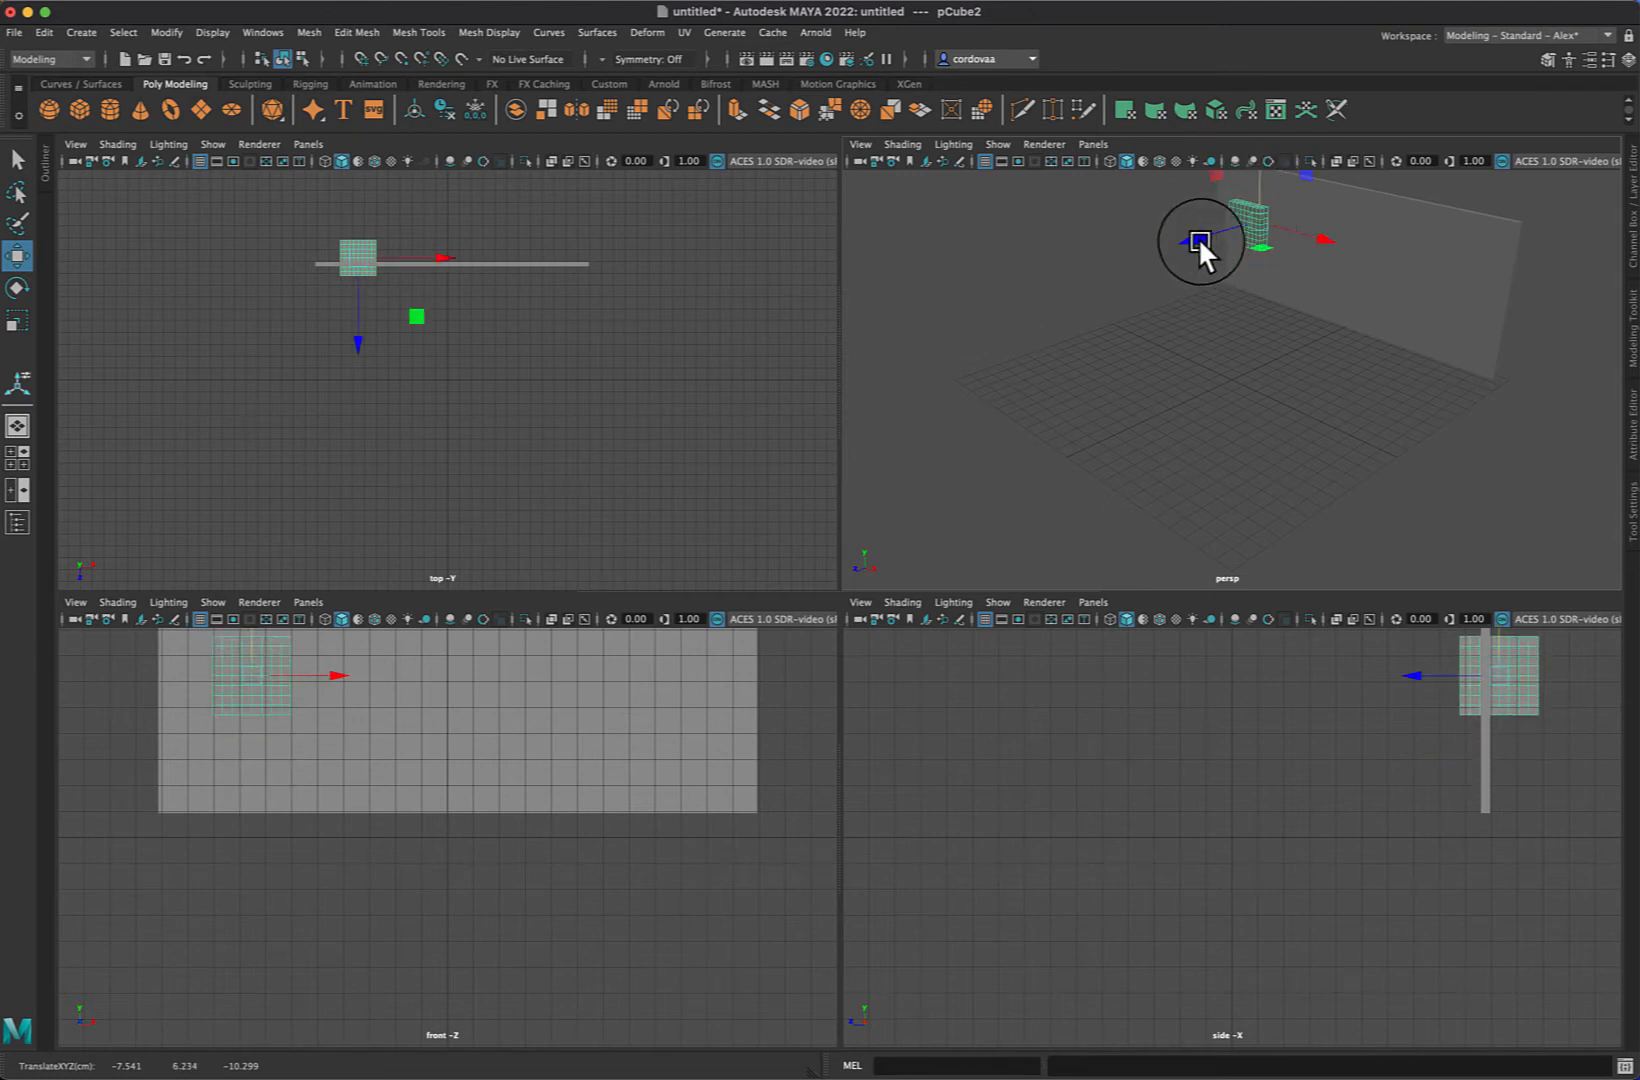
Thin the small cube to a Z scale of about 0.294 and move it along Z to about -9.674, centred through the wall.
drag(1197, 237, 1193, 232)
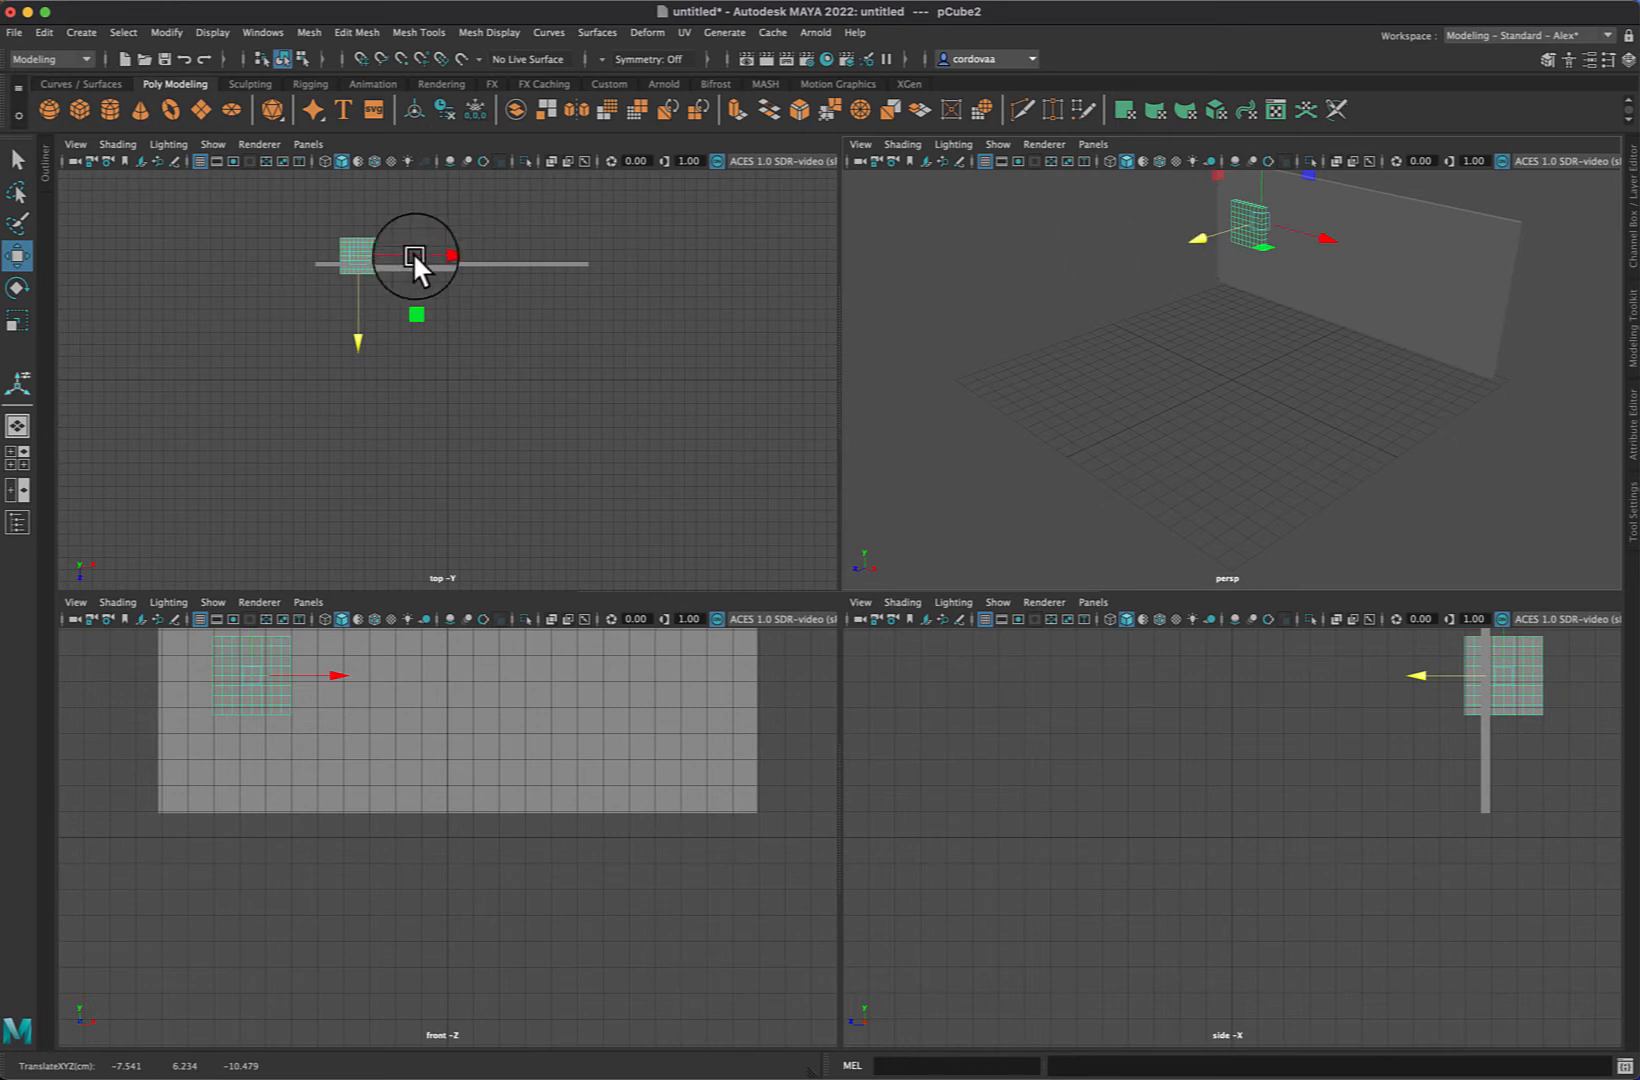
key(r)
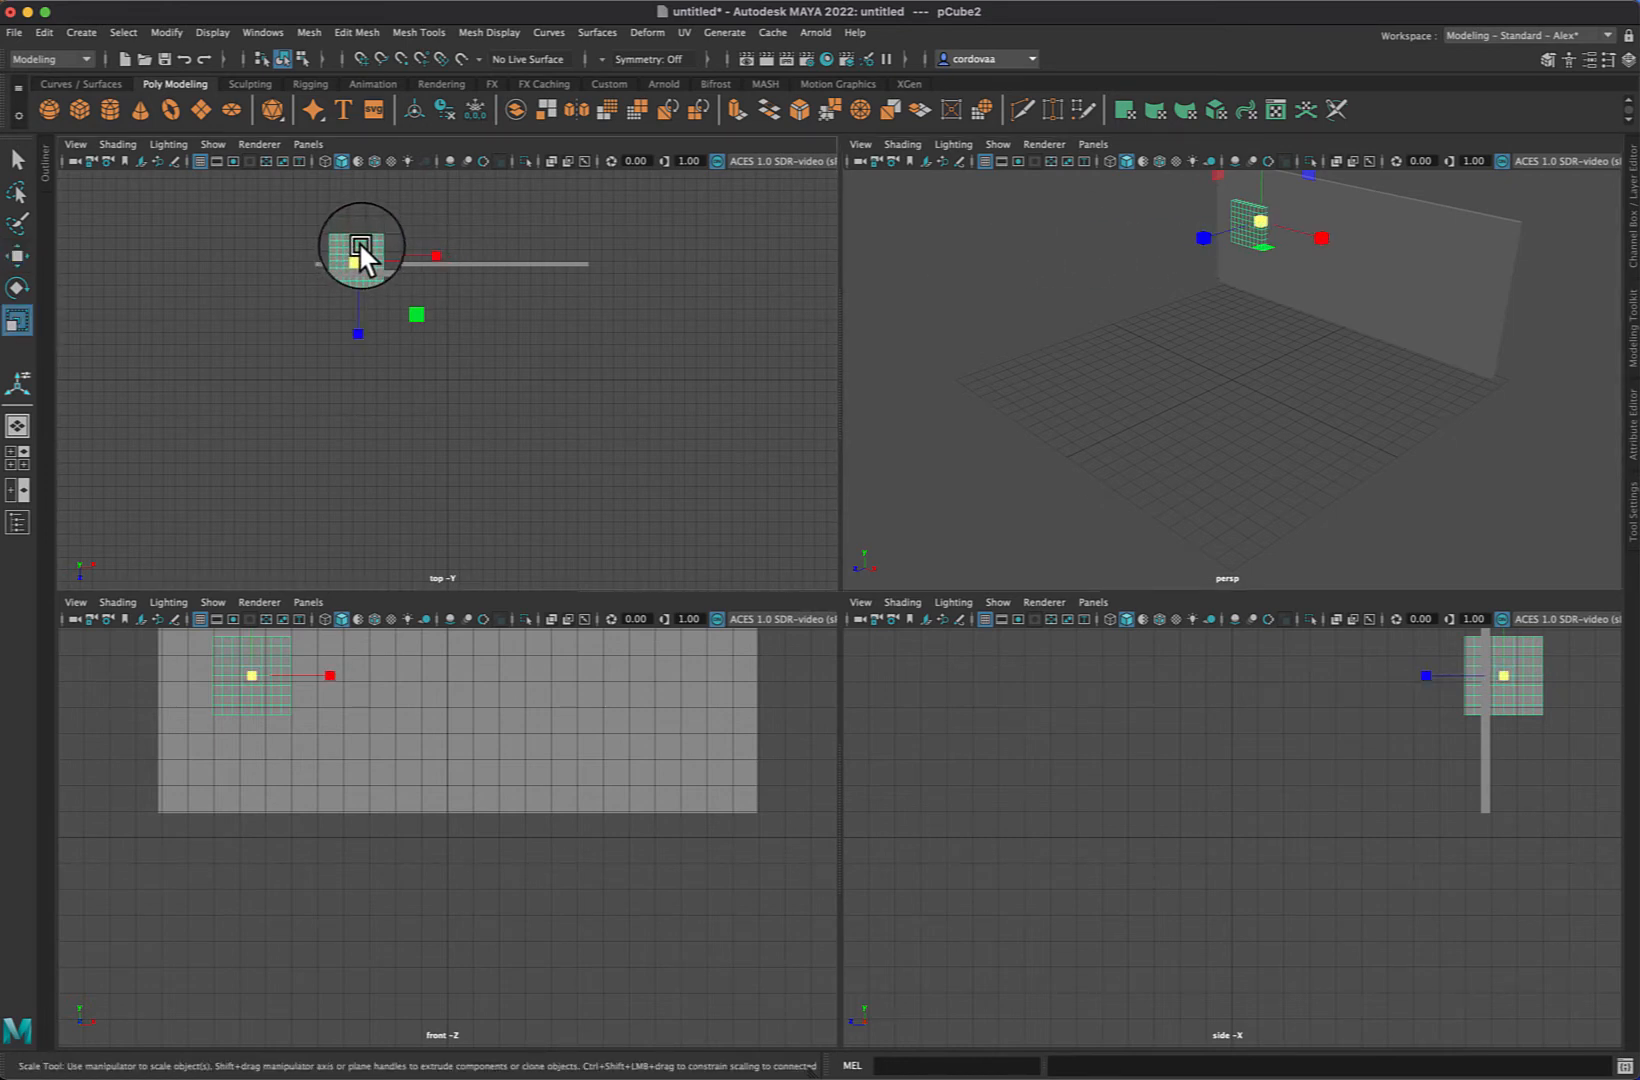
drag(361, 332, 314, 282)
key(w)
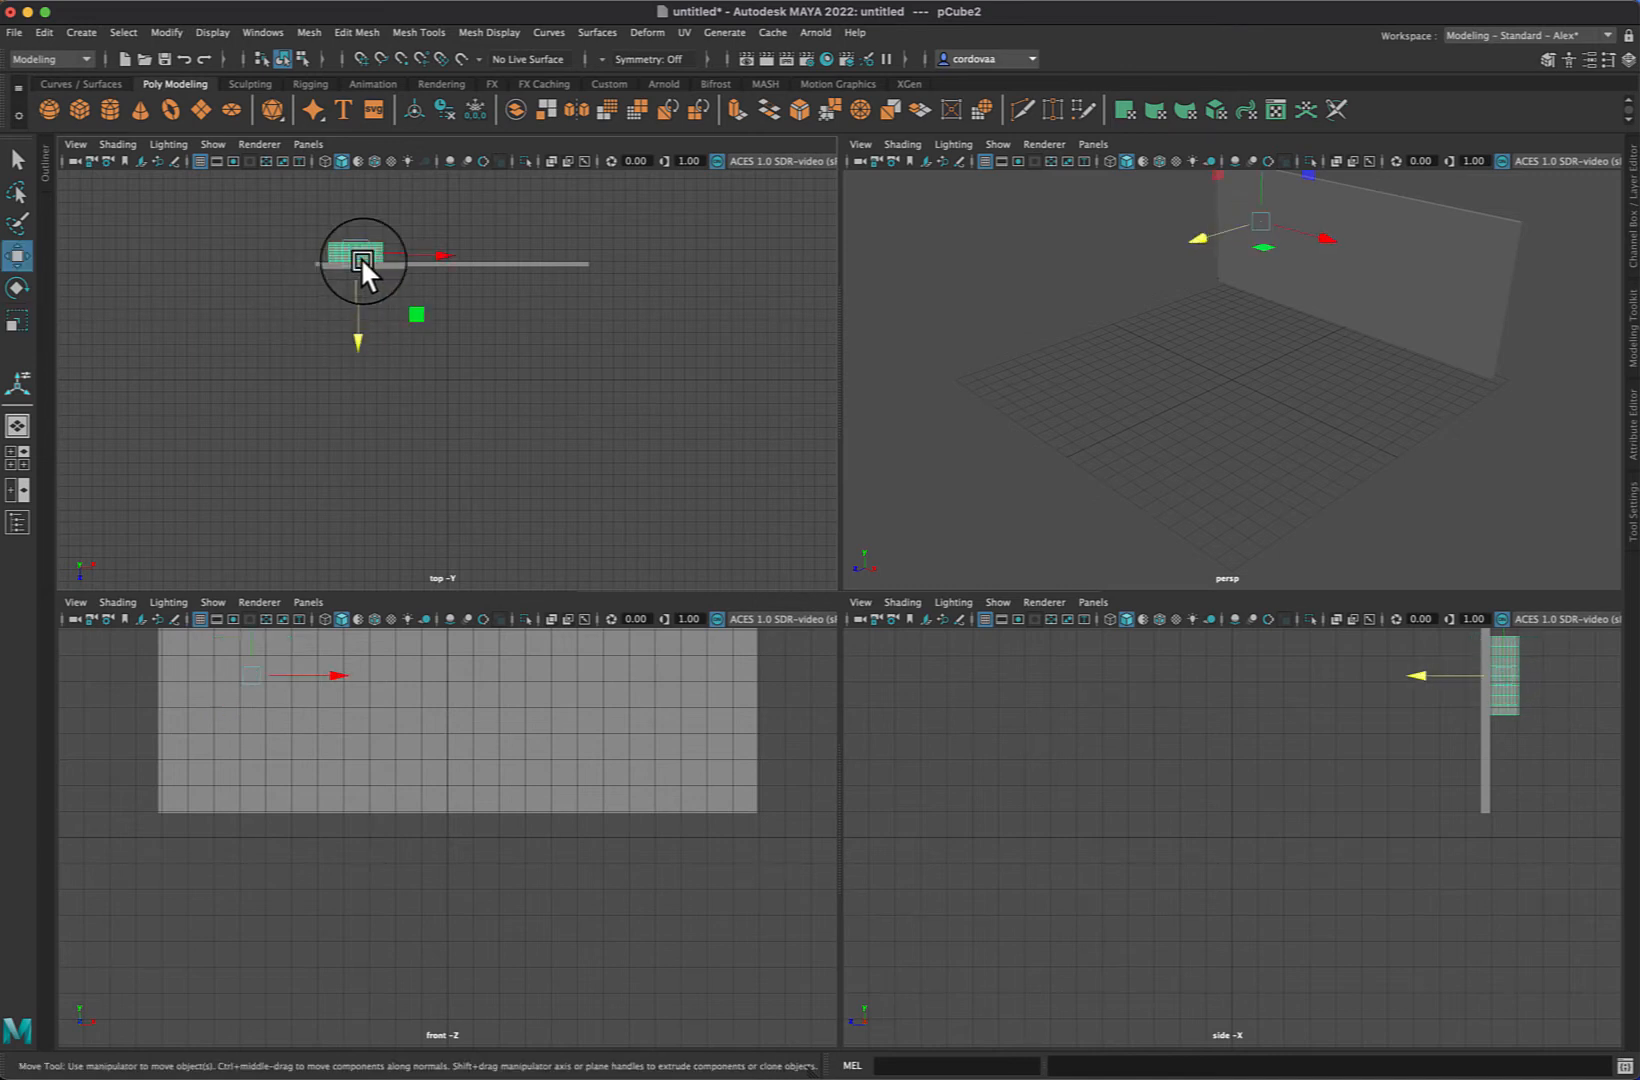
drag(360, 257, 359, 346)
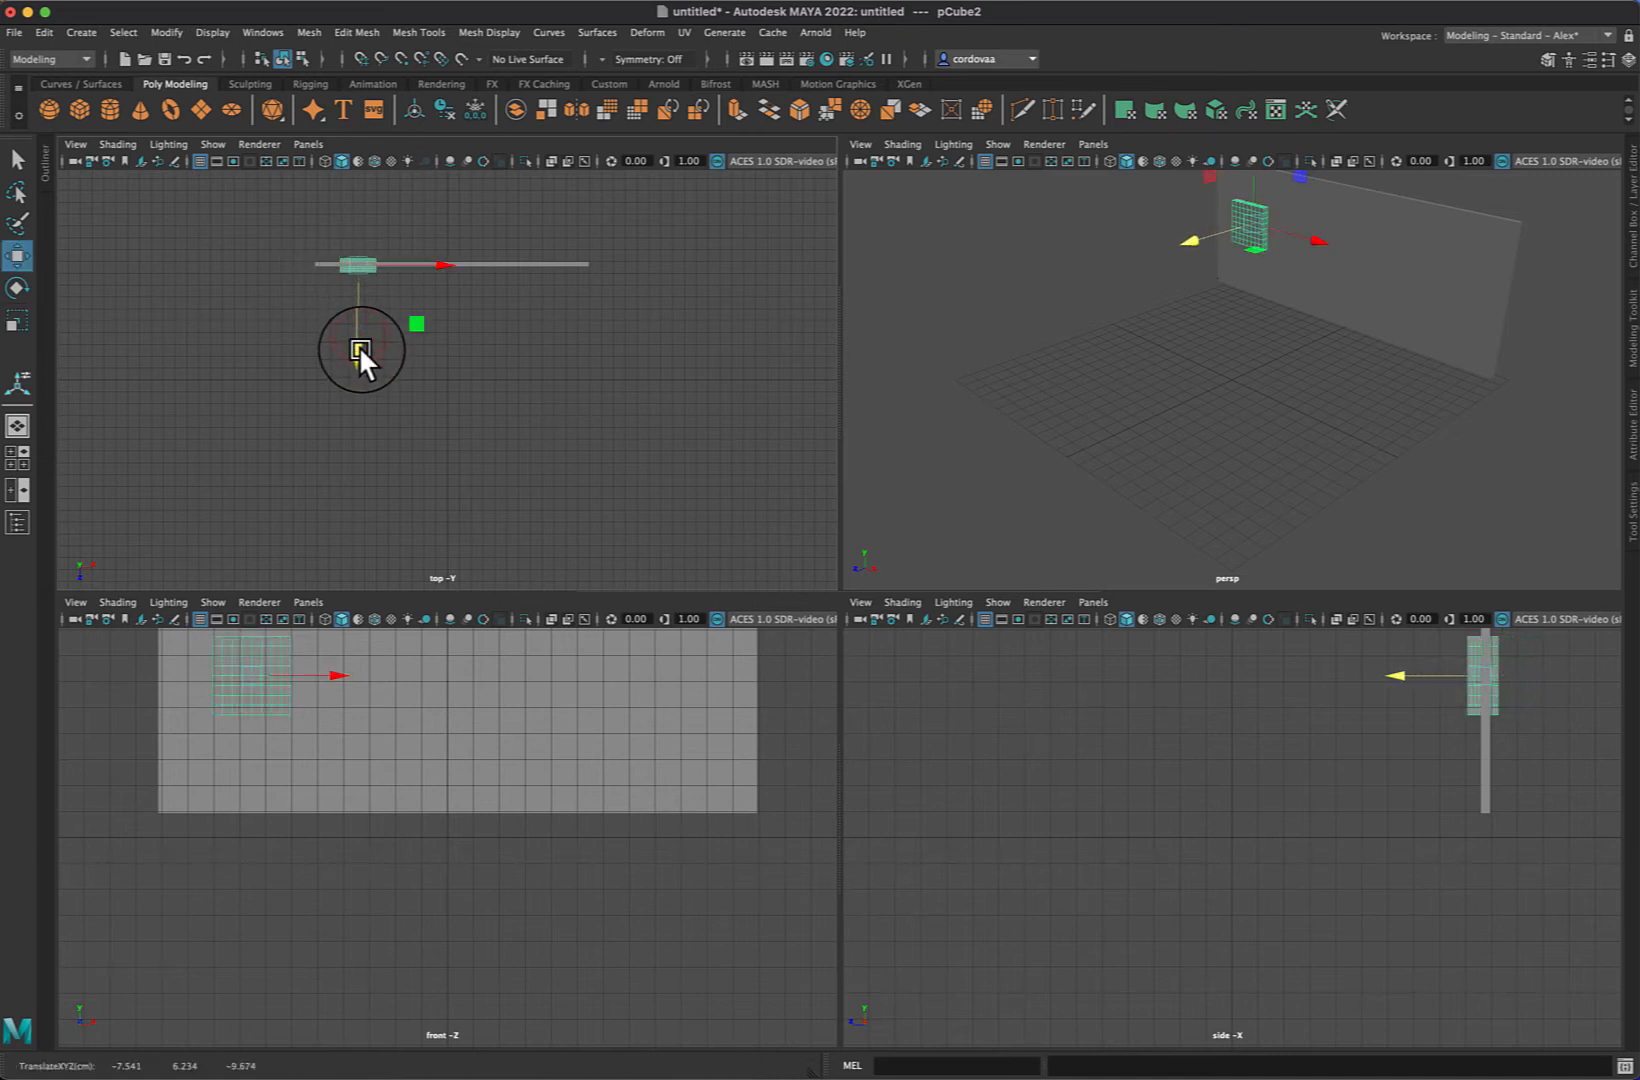
Show only the perspective view and raise the small cube to about Y 6.624.
click(1301, 381)
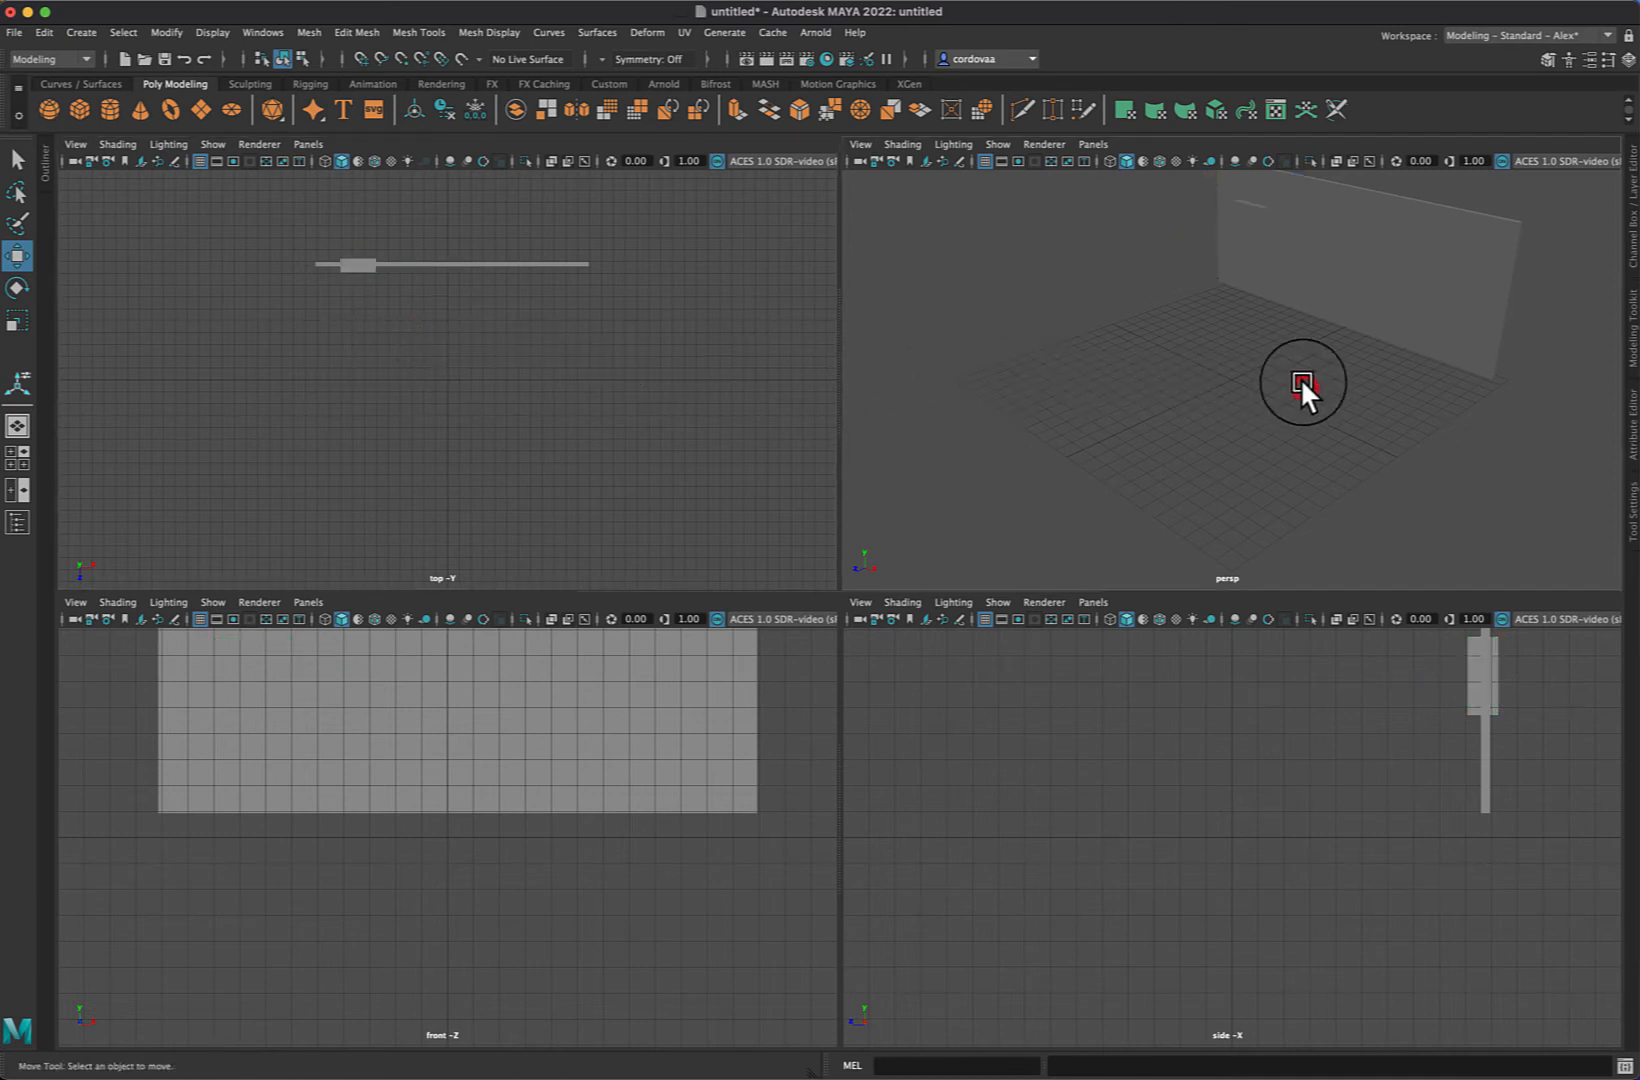
click(1256, 223)
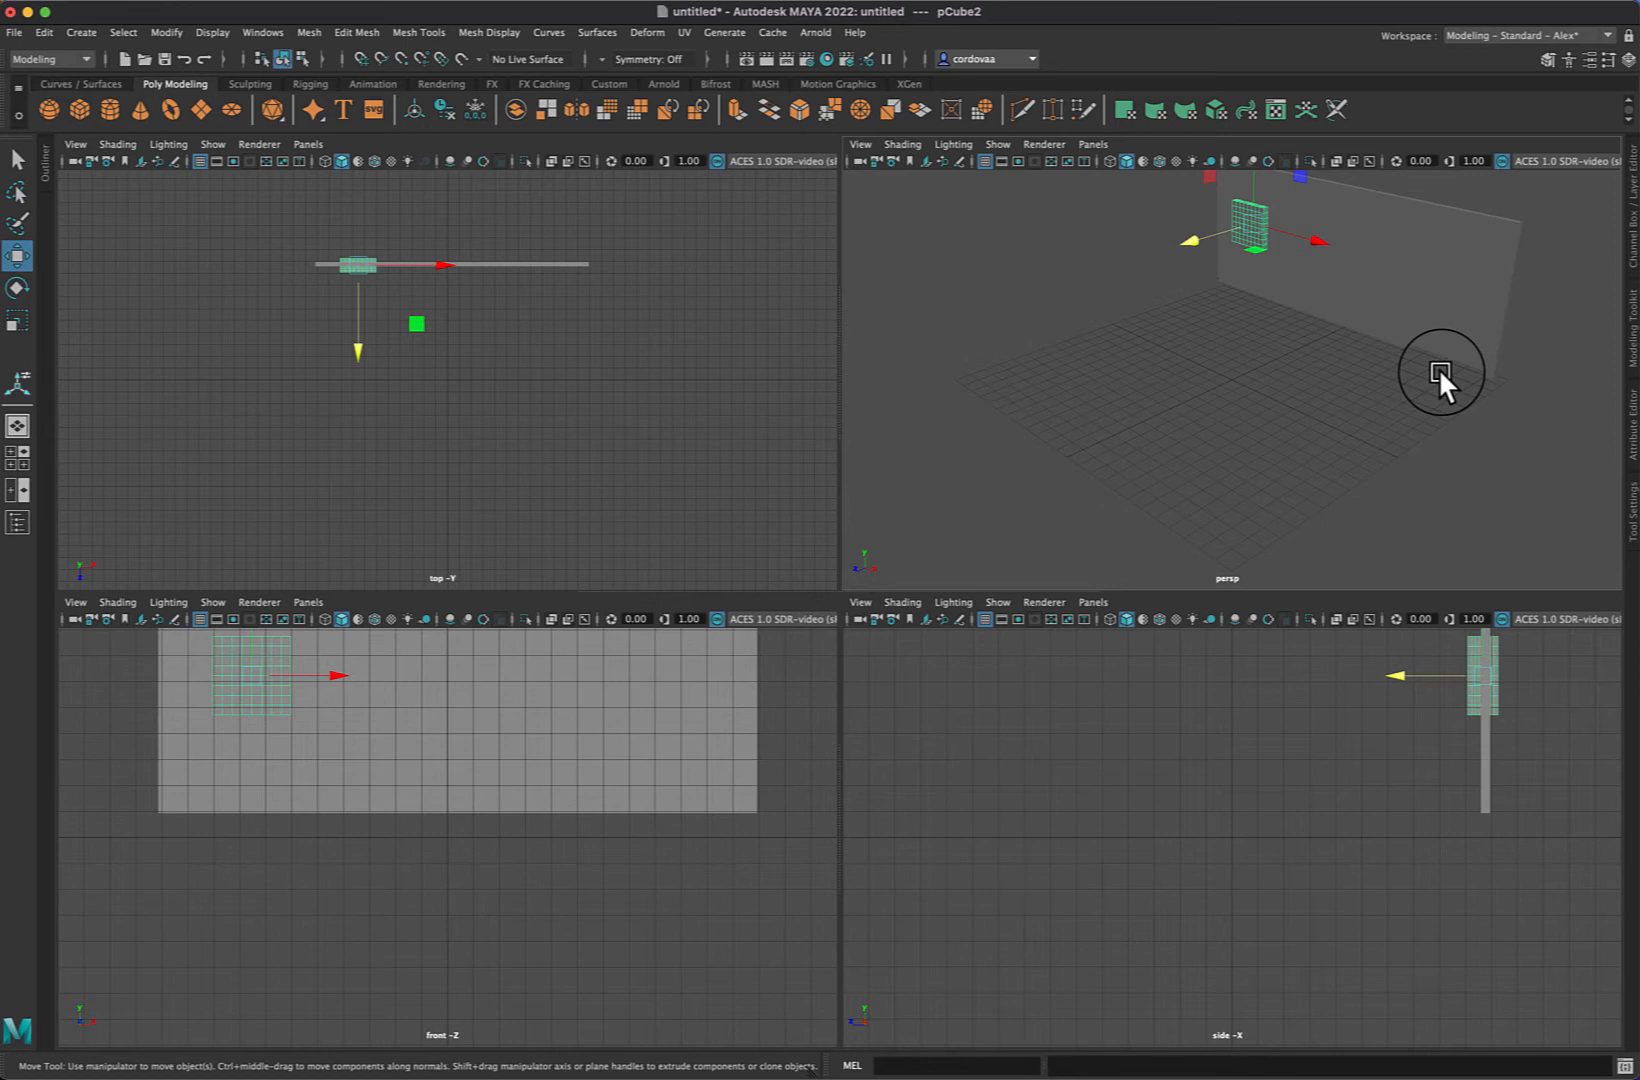
click(1511, 420)
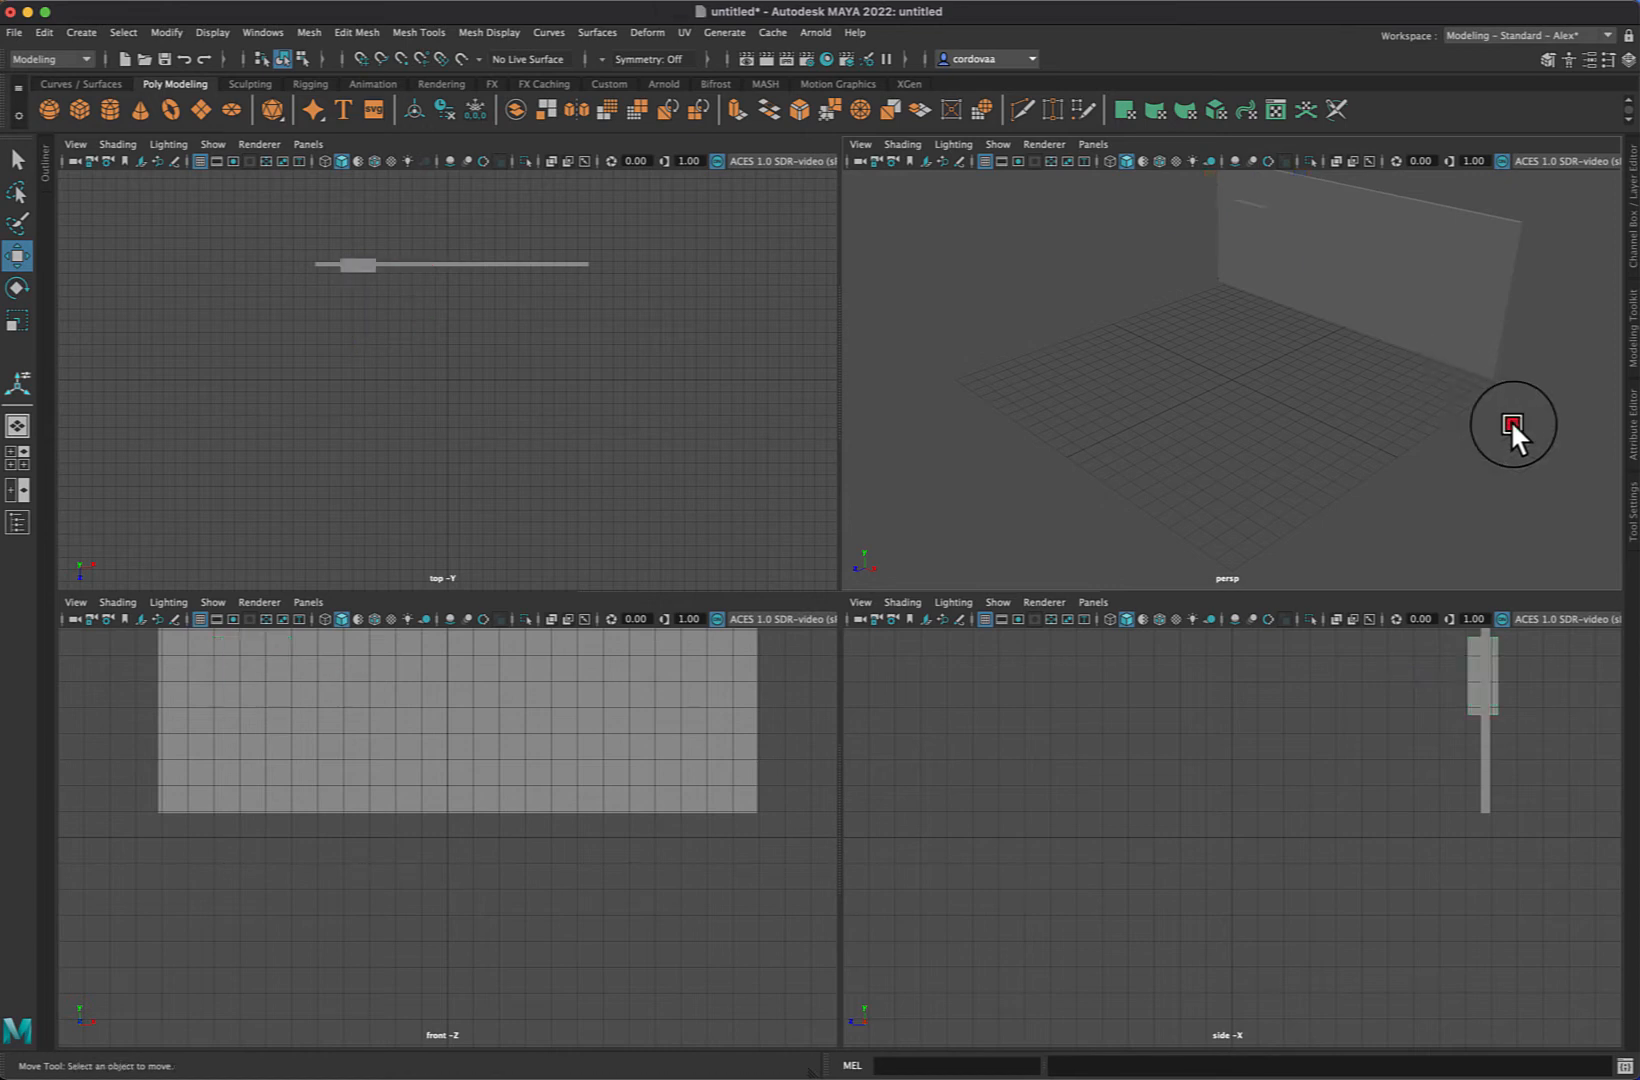
key(space)
click(865, 281)
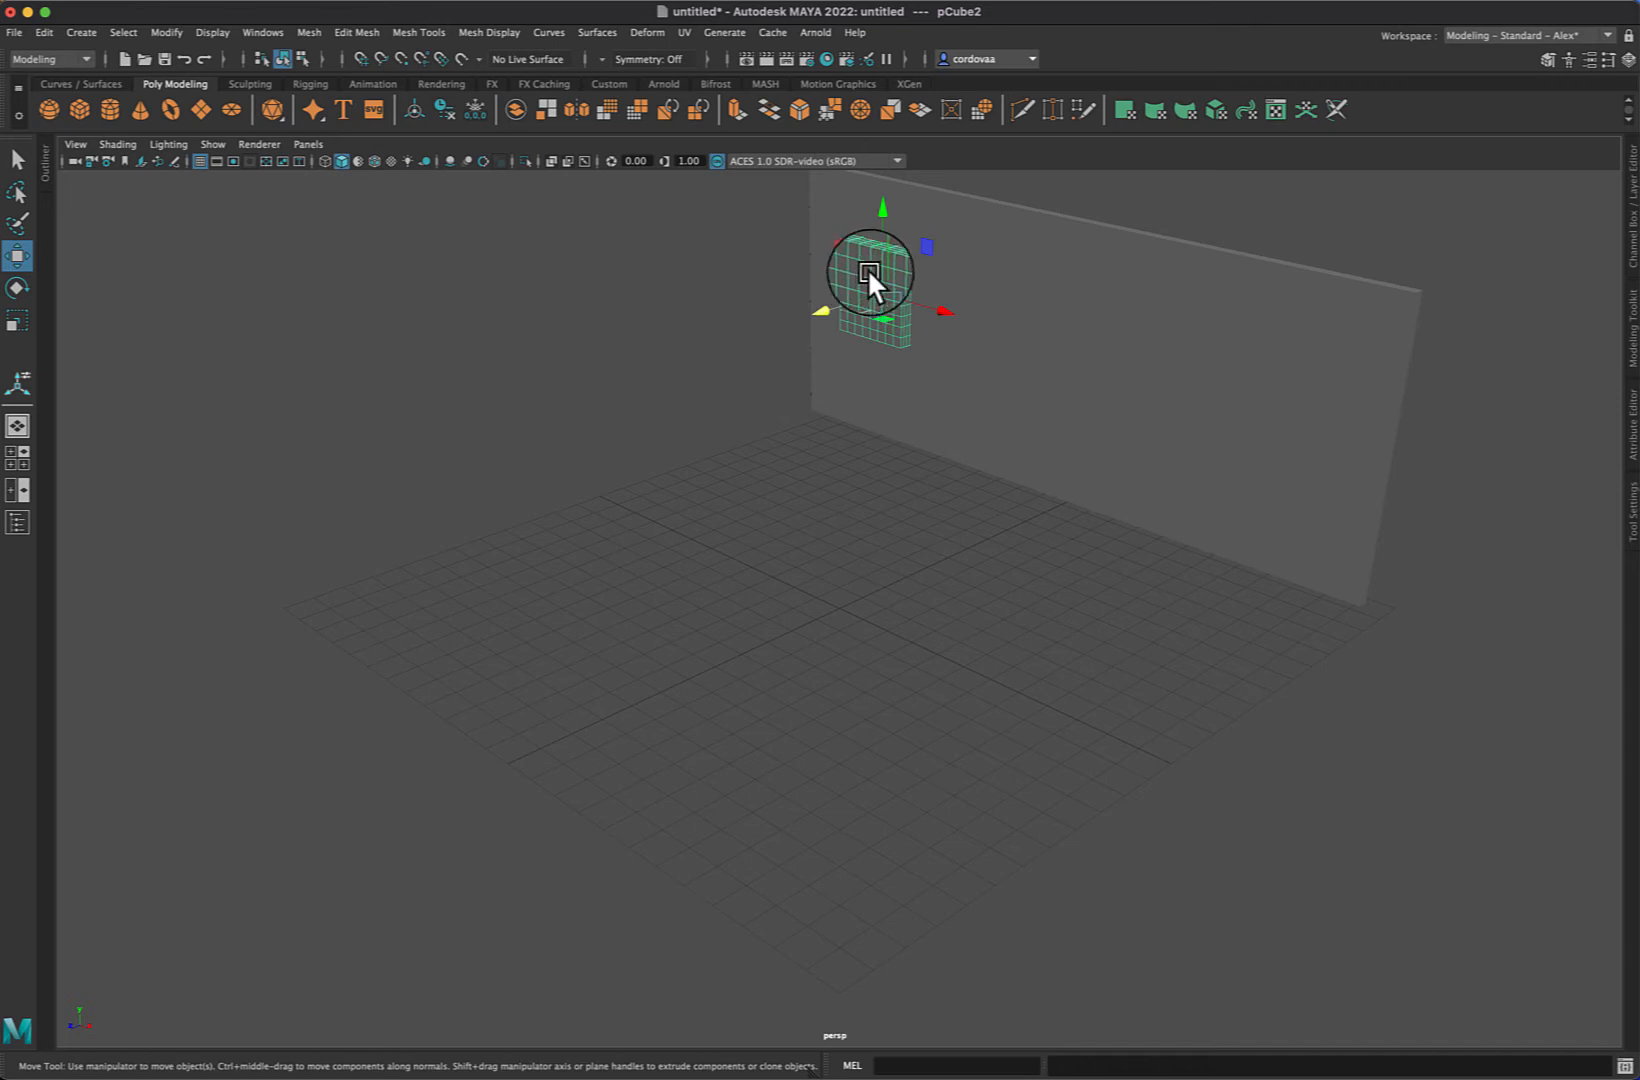
drag(878, 218, 880, 194)
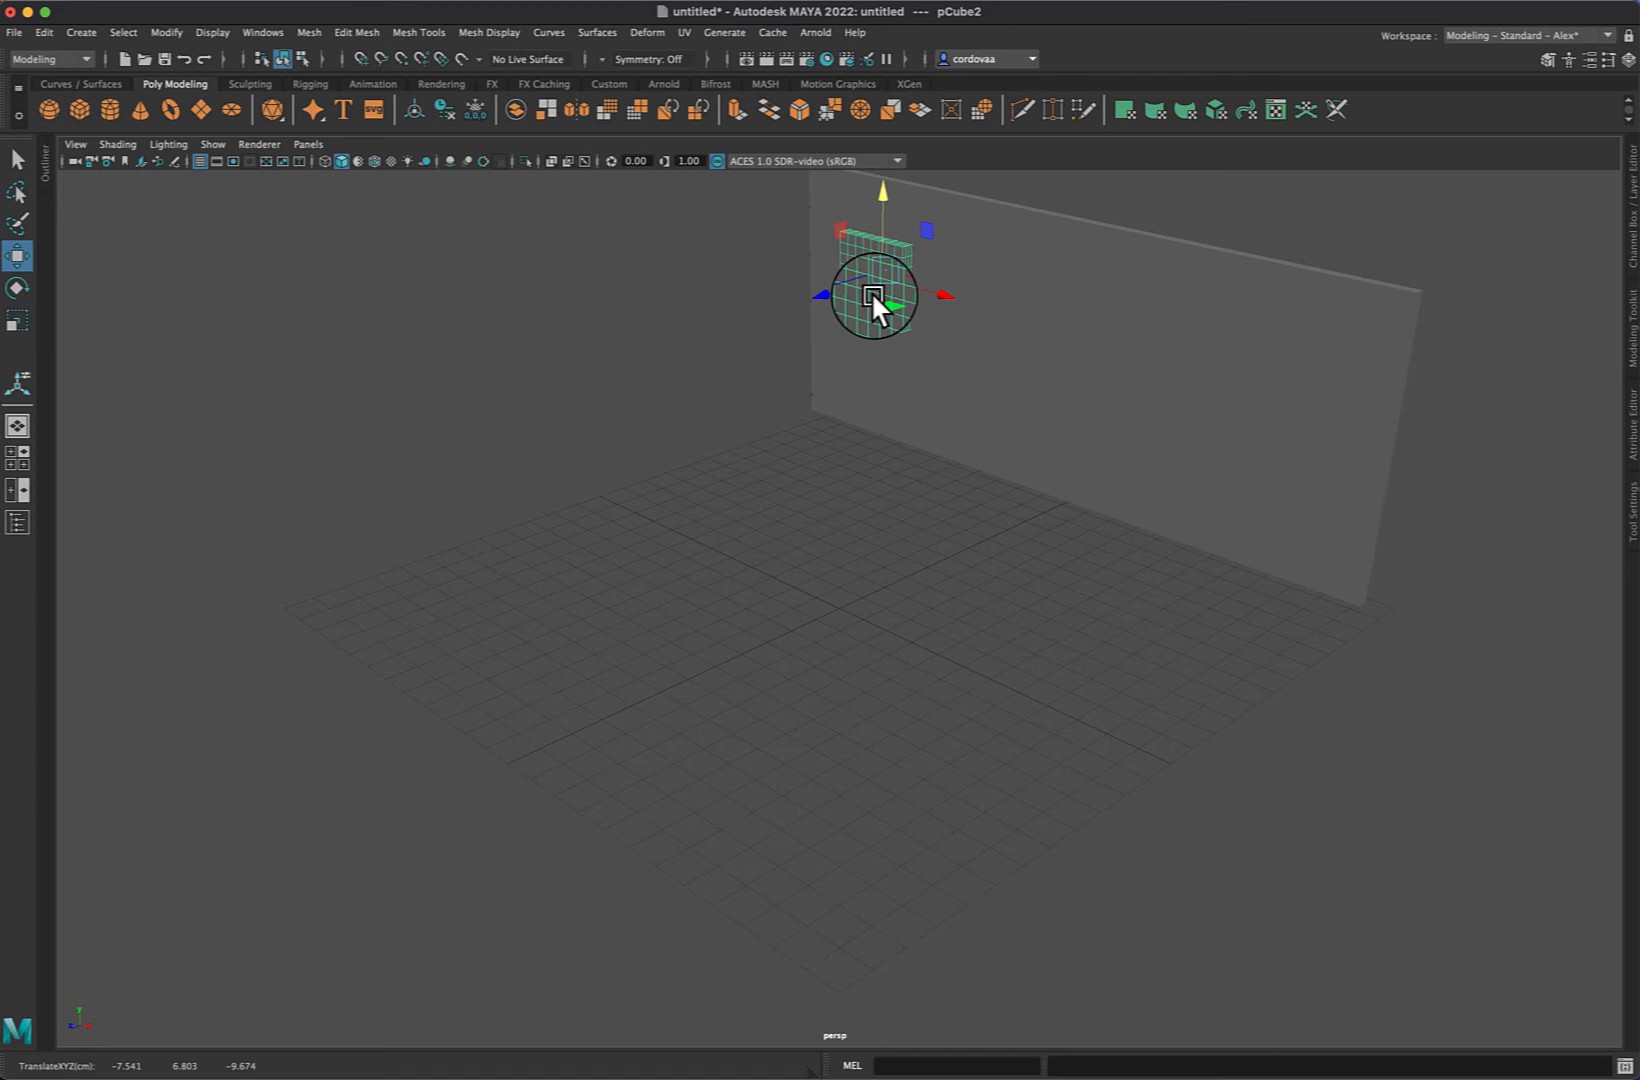
drag(881, 195, 882, 203)
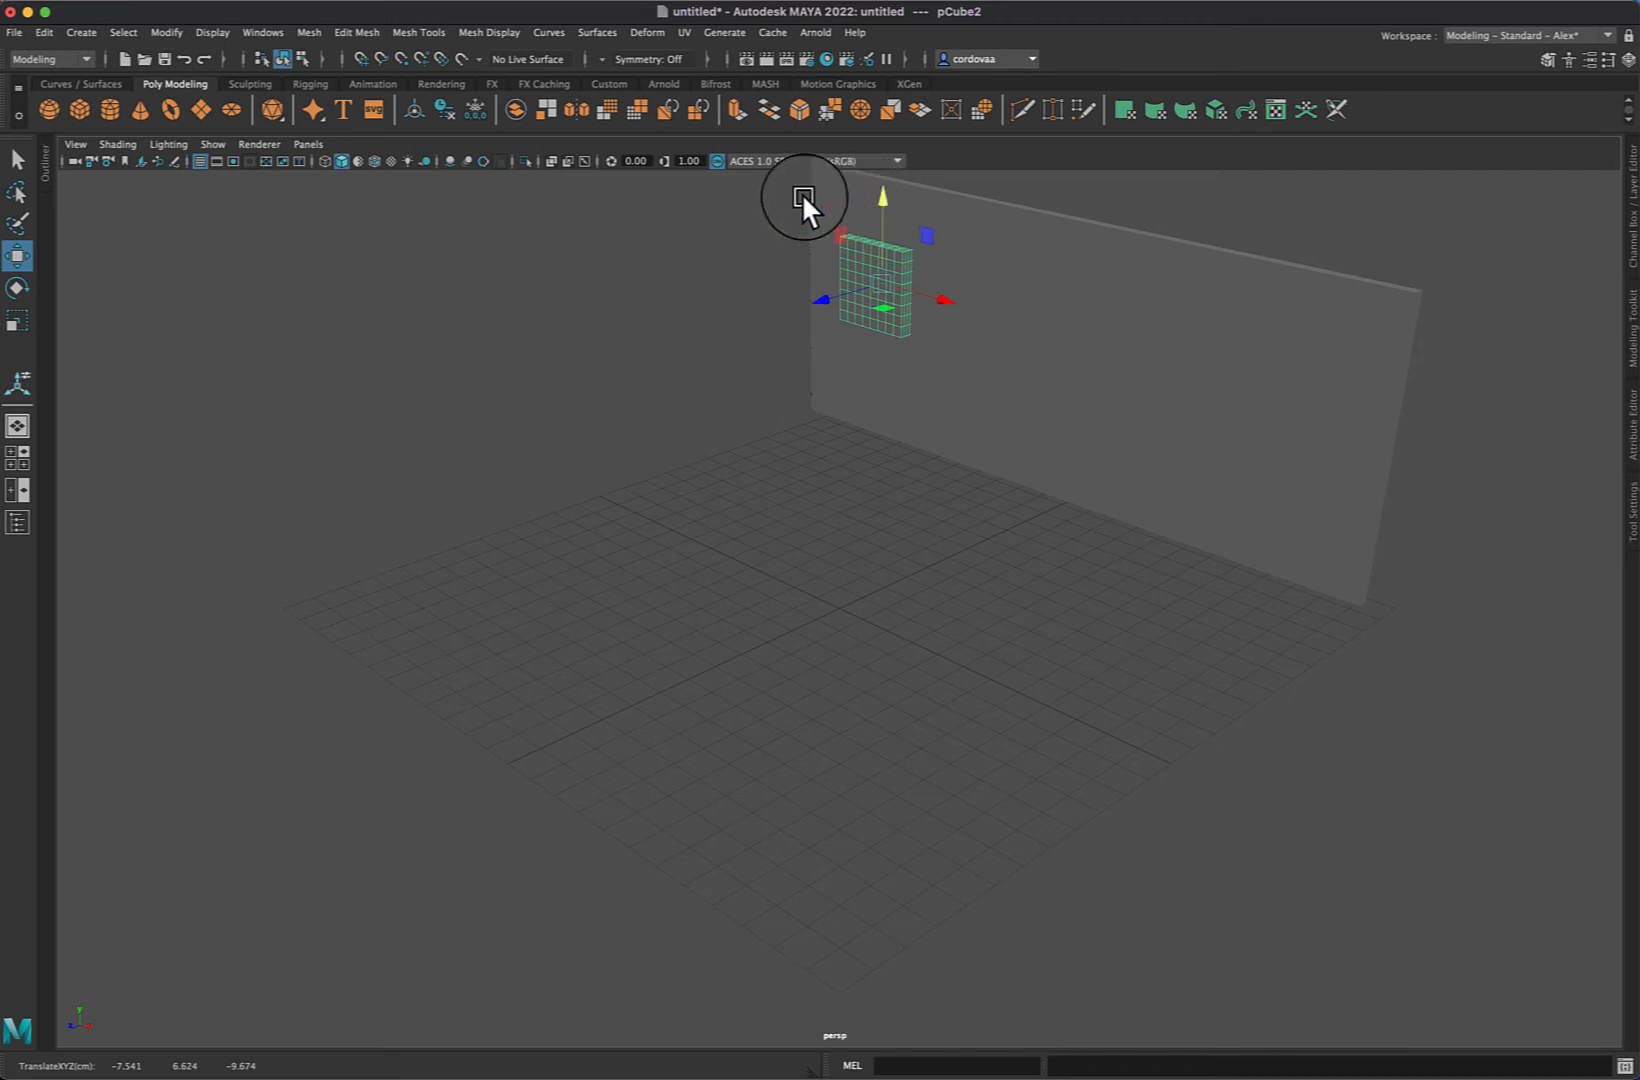
Display the scene in wireframe and align the small cube with the wall's grid lines at about X -6.708, Y 6.445.
click(325, 157)
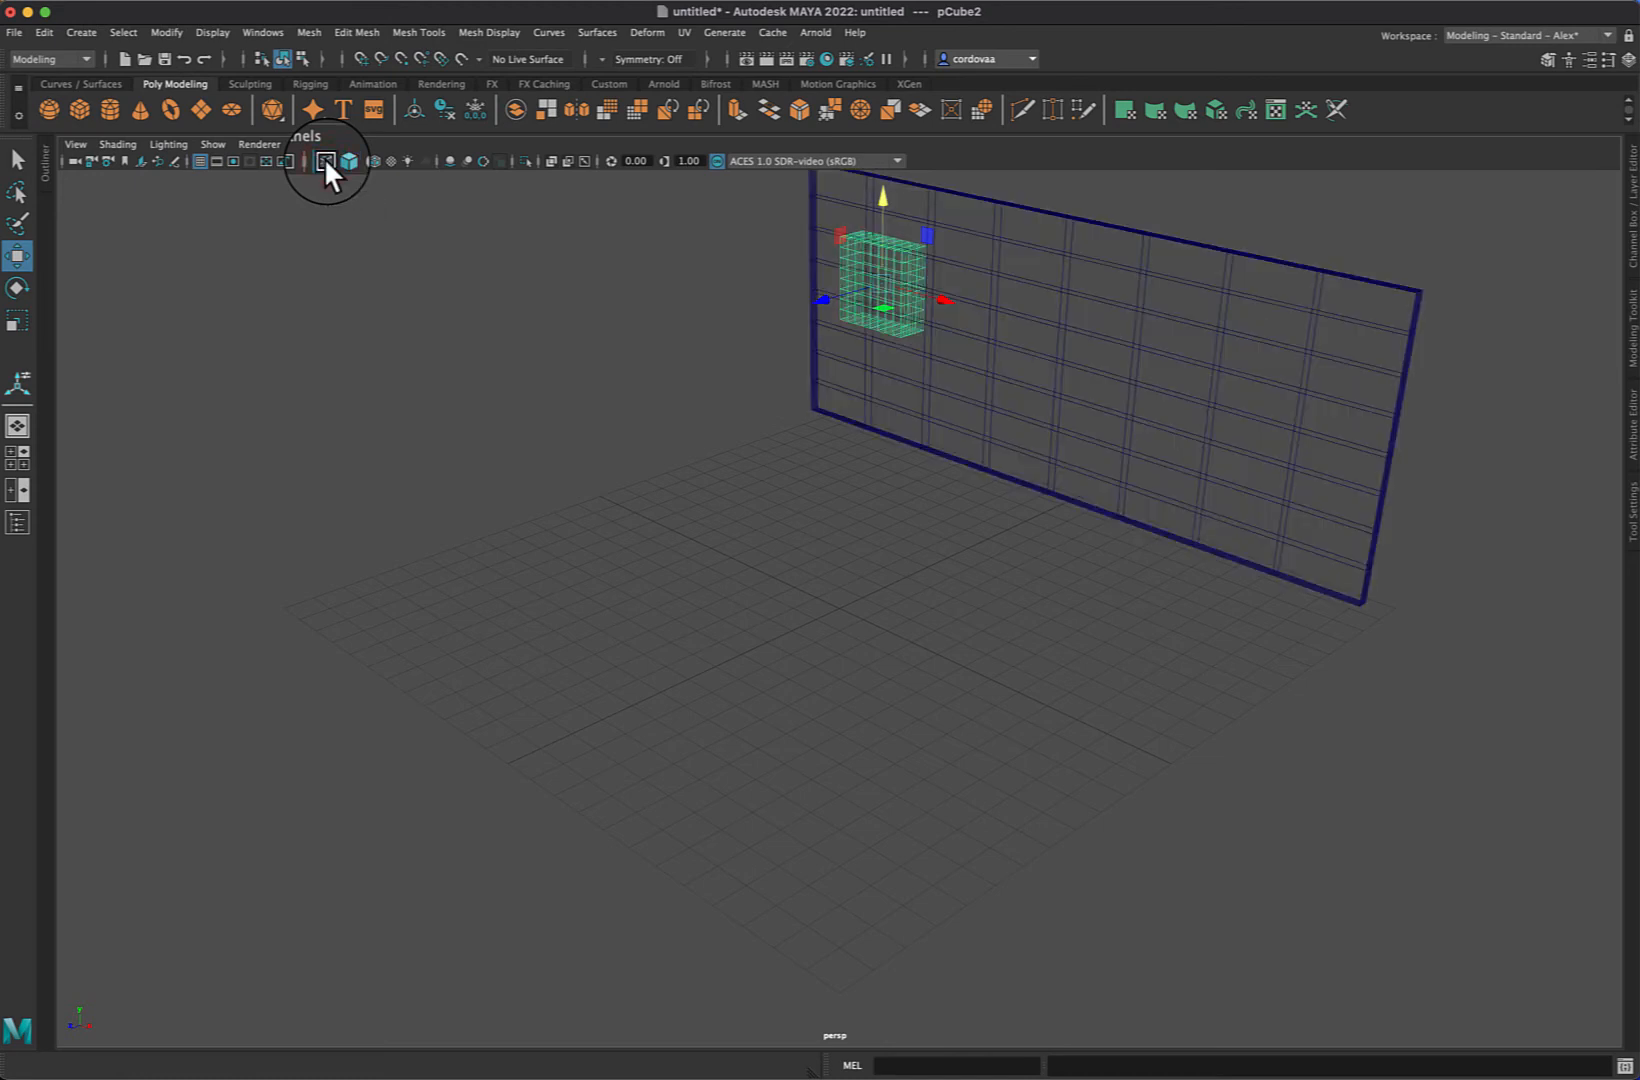
alt+drag(980, 677, 1070, 698)
drag(694, 368, 718, 368)
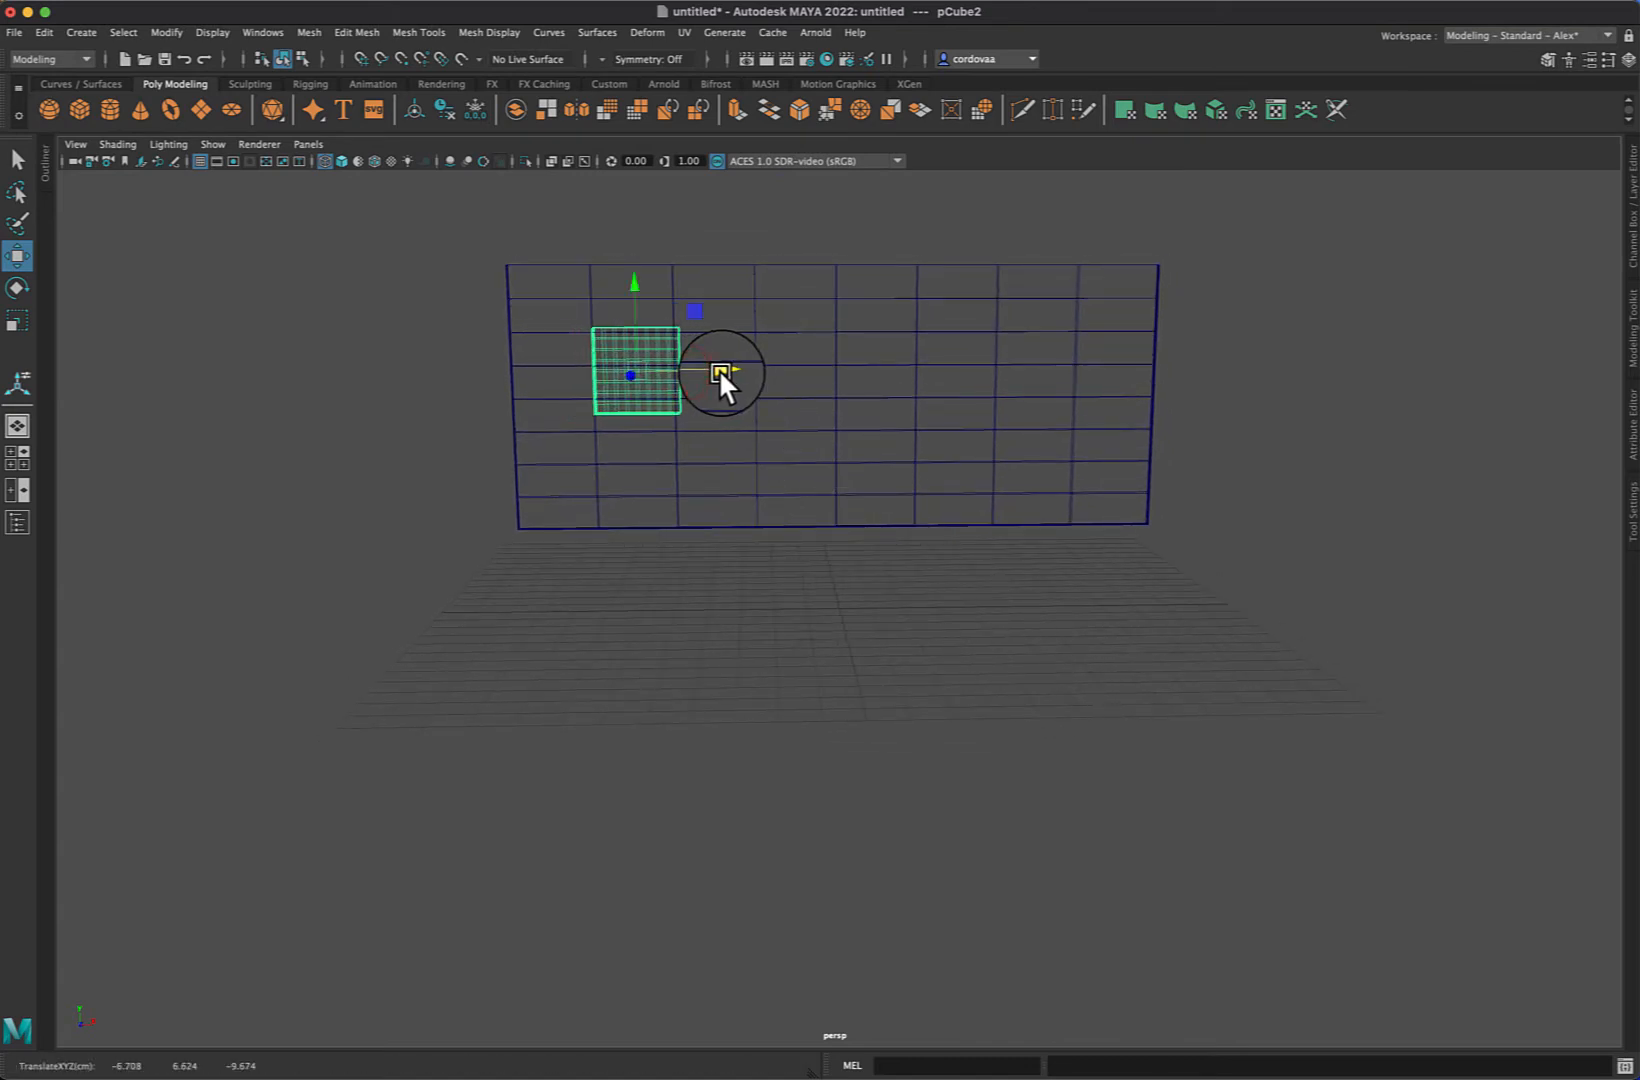
drag(635, 283, 634, 288)
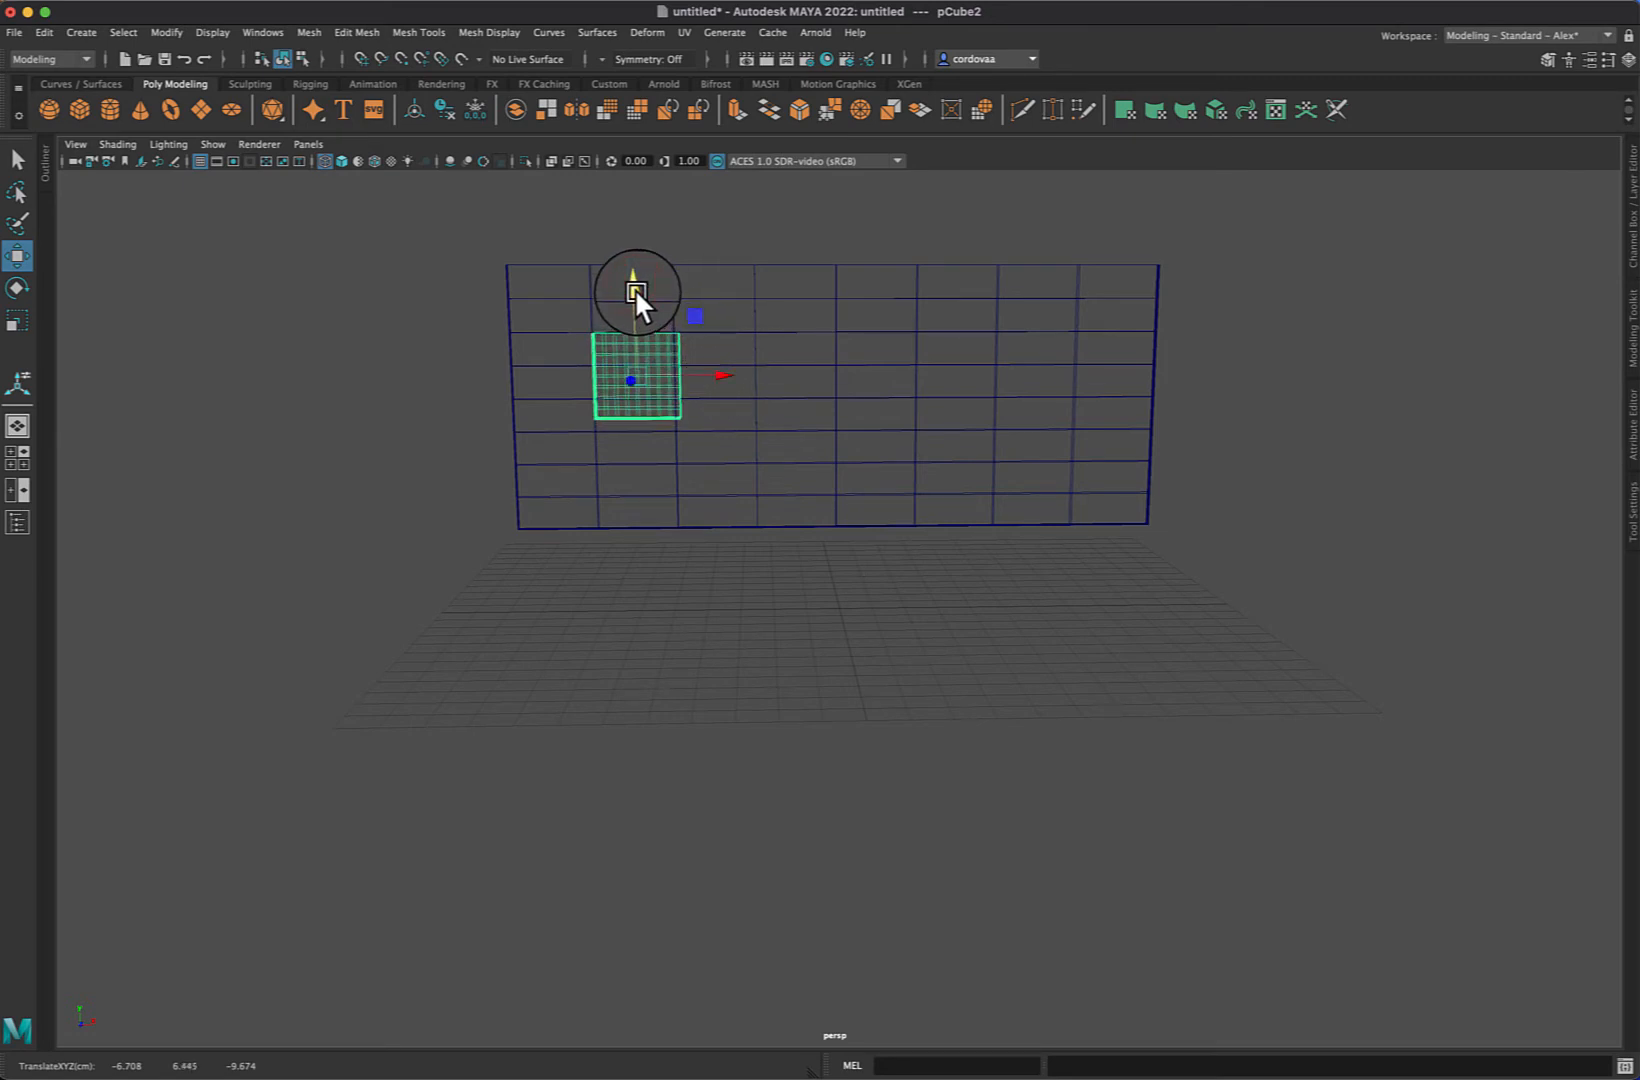
Set the wall's width, height and depth subdivisions to 12 in its polygon cube attributes, then deselect it.
click(562, 348)
click(764, 325)
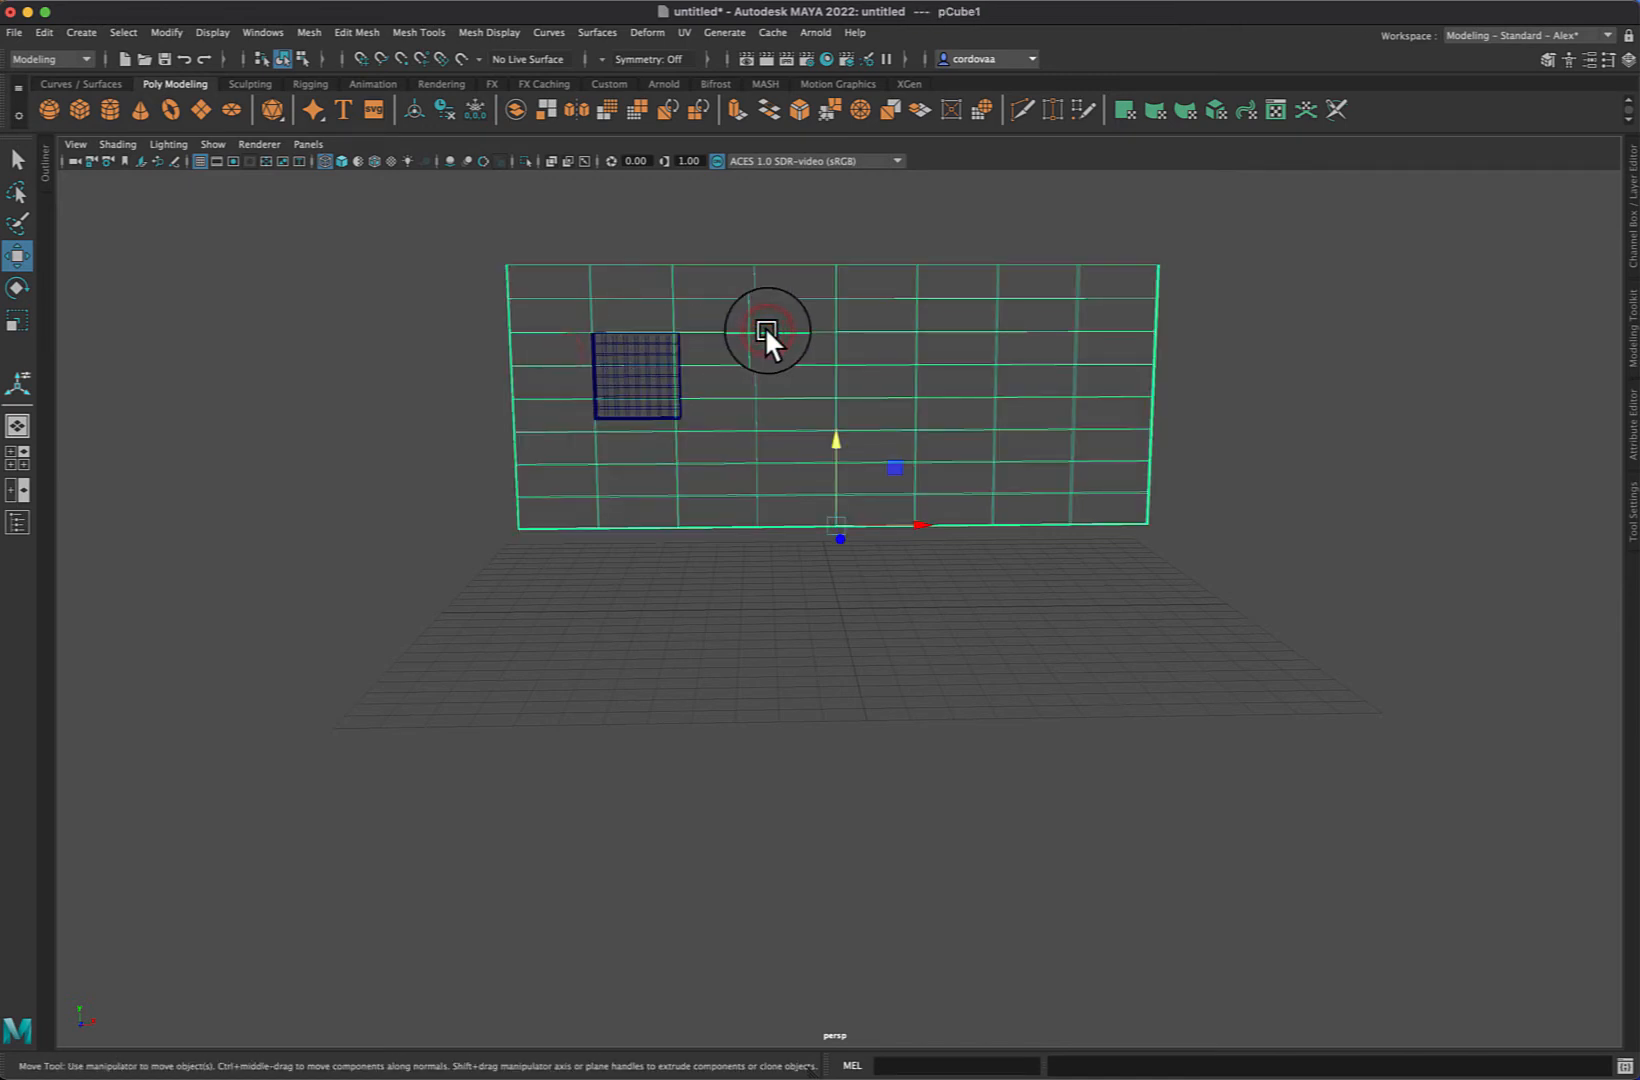
click(1632, 421)
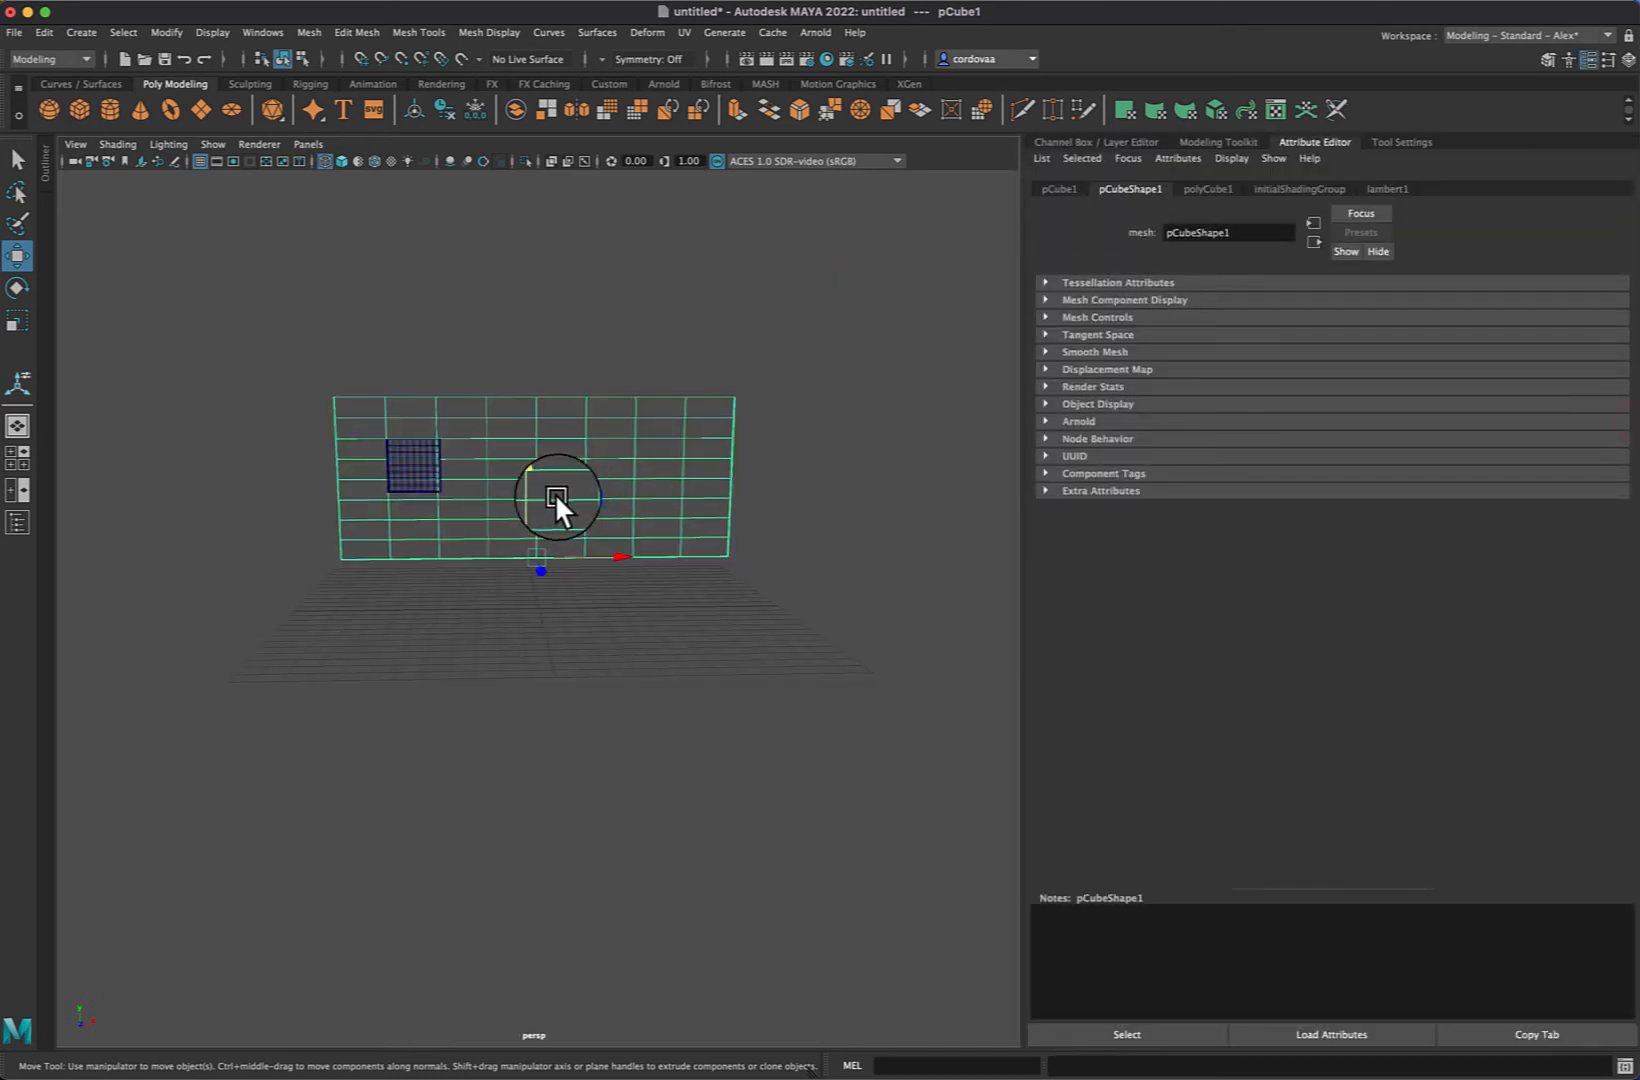
click(1205, 190)
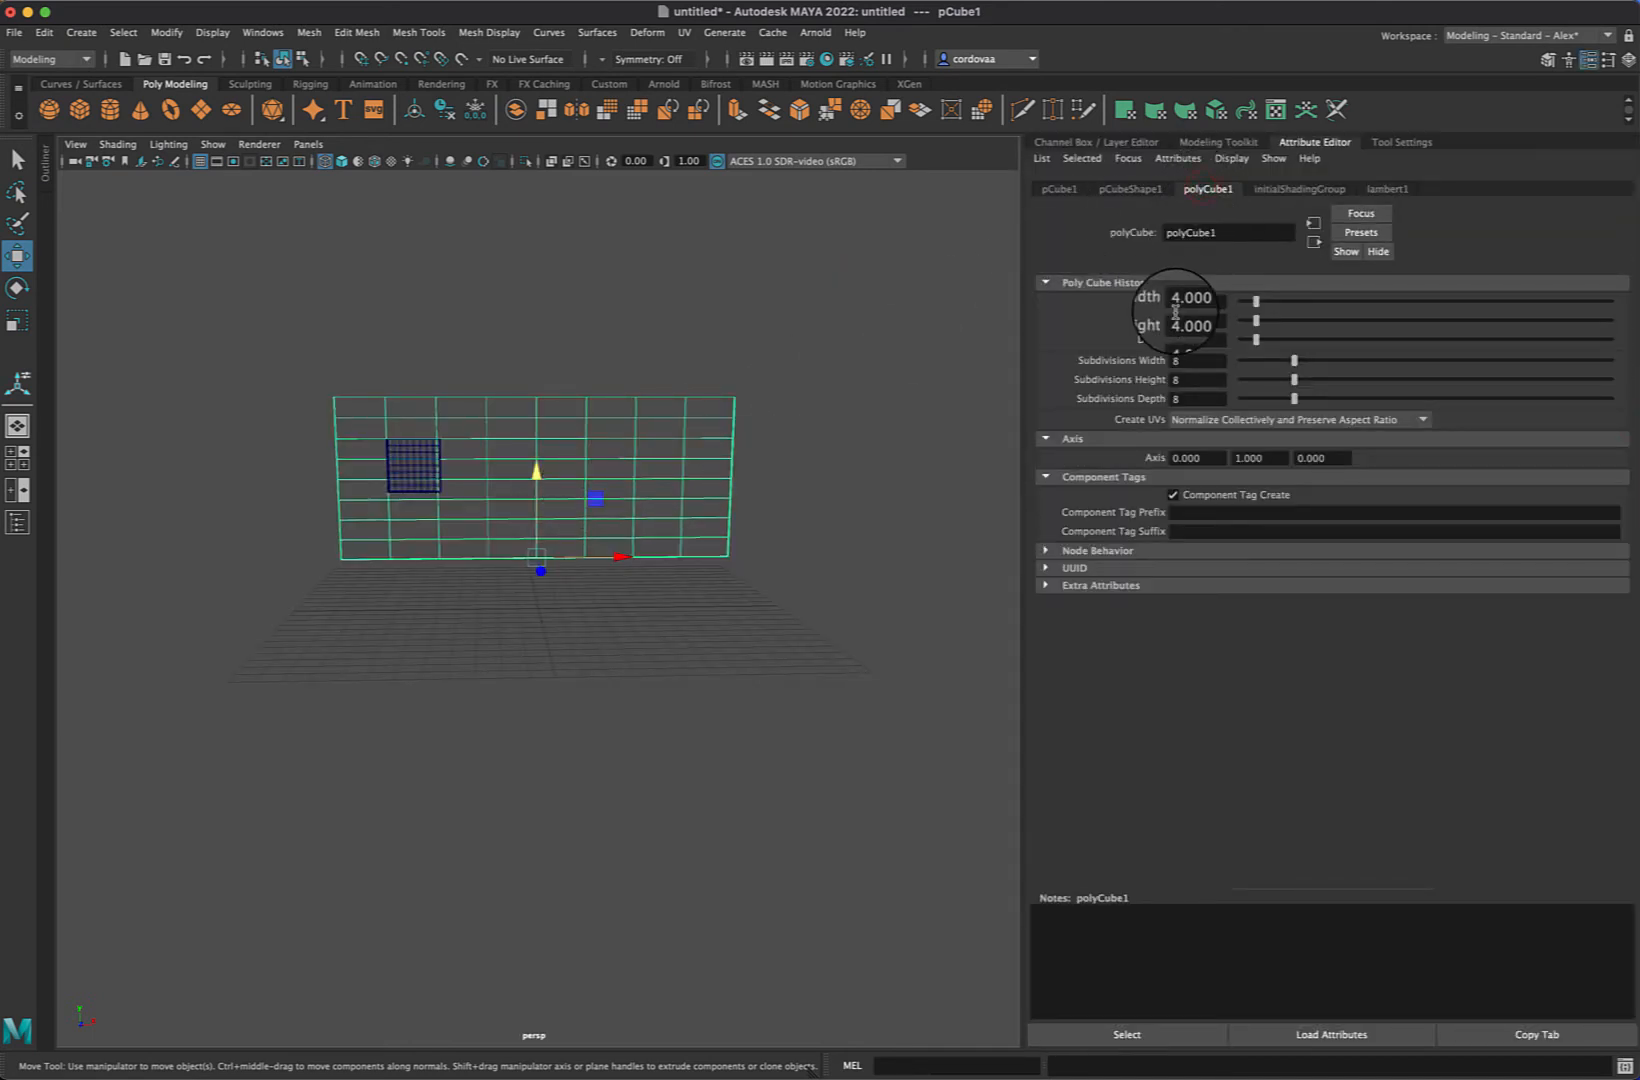
double_click(1173, 361)
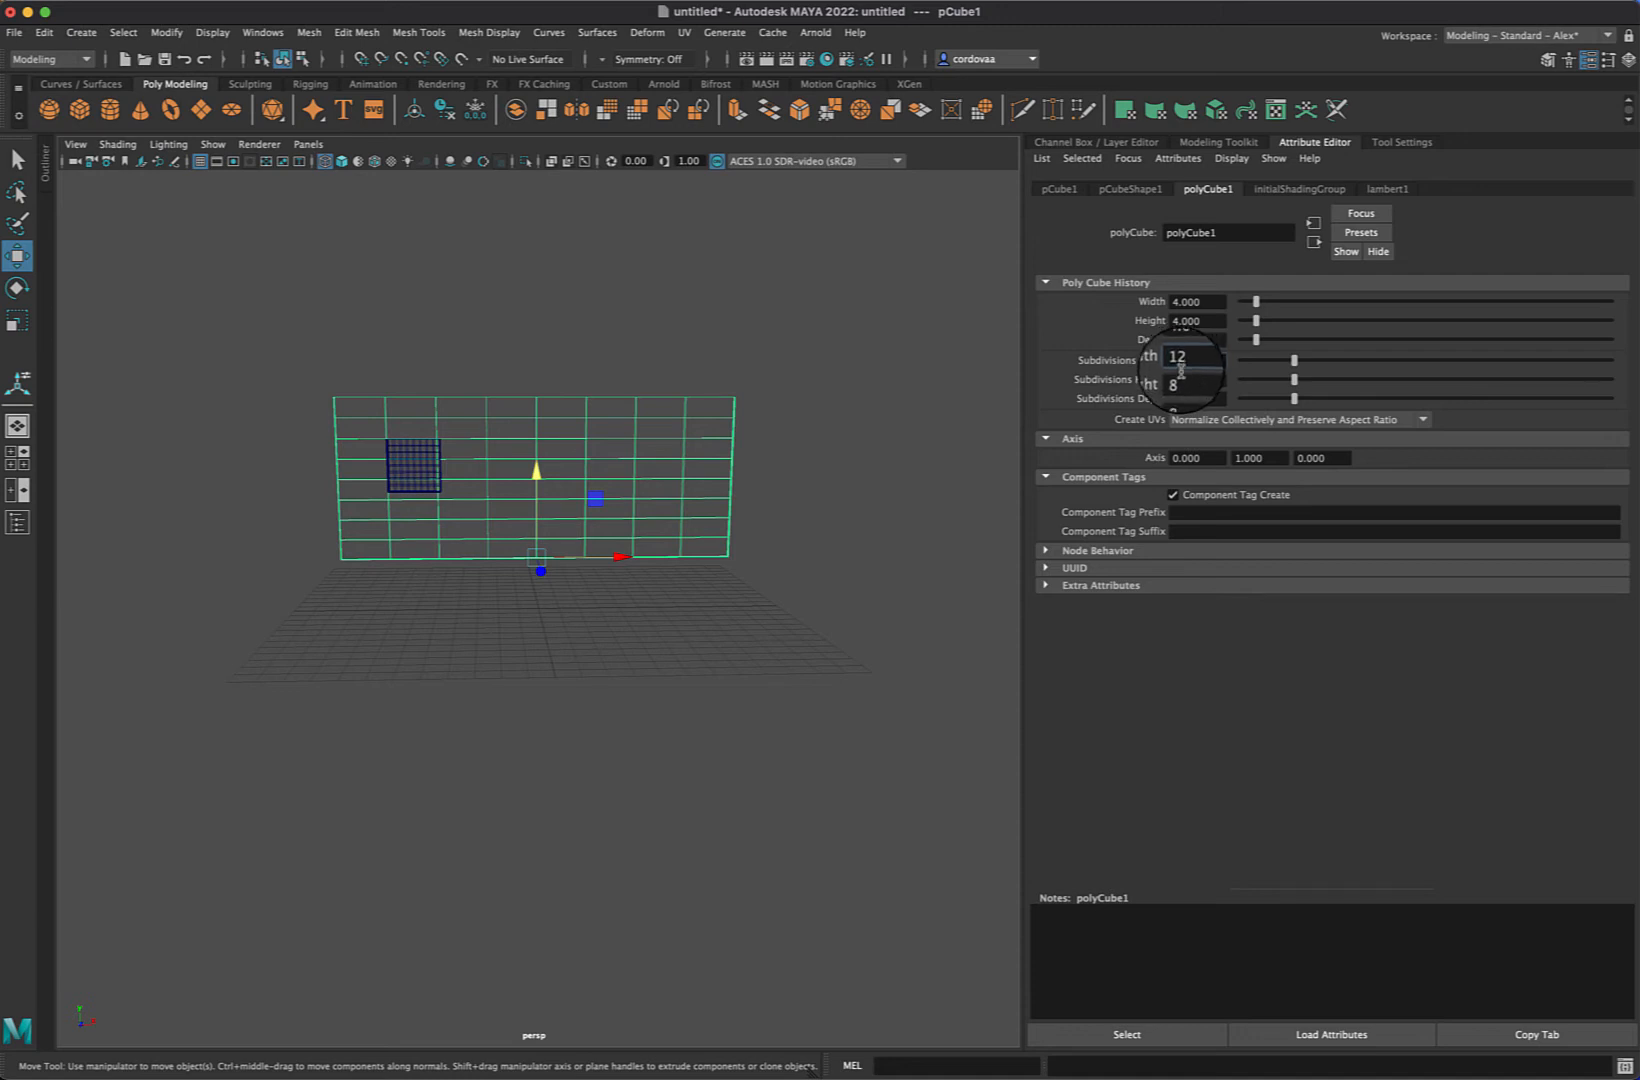
mouse_move(1179, 378)
mouse_down()
mouse_move(1152, 373)
mouse_move(1179, 395)
mouse_move(1164, 395)
mouse_up()
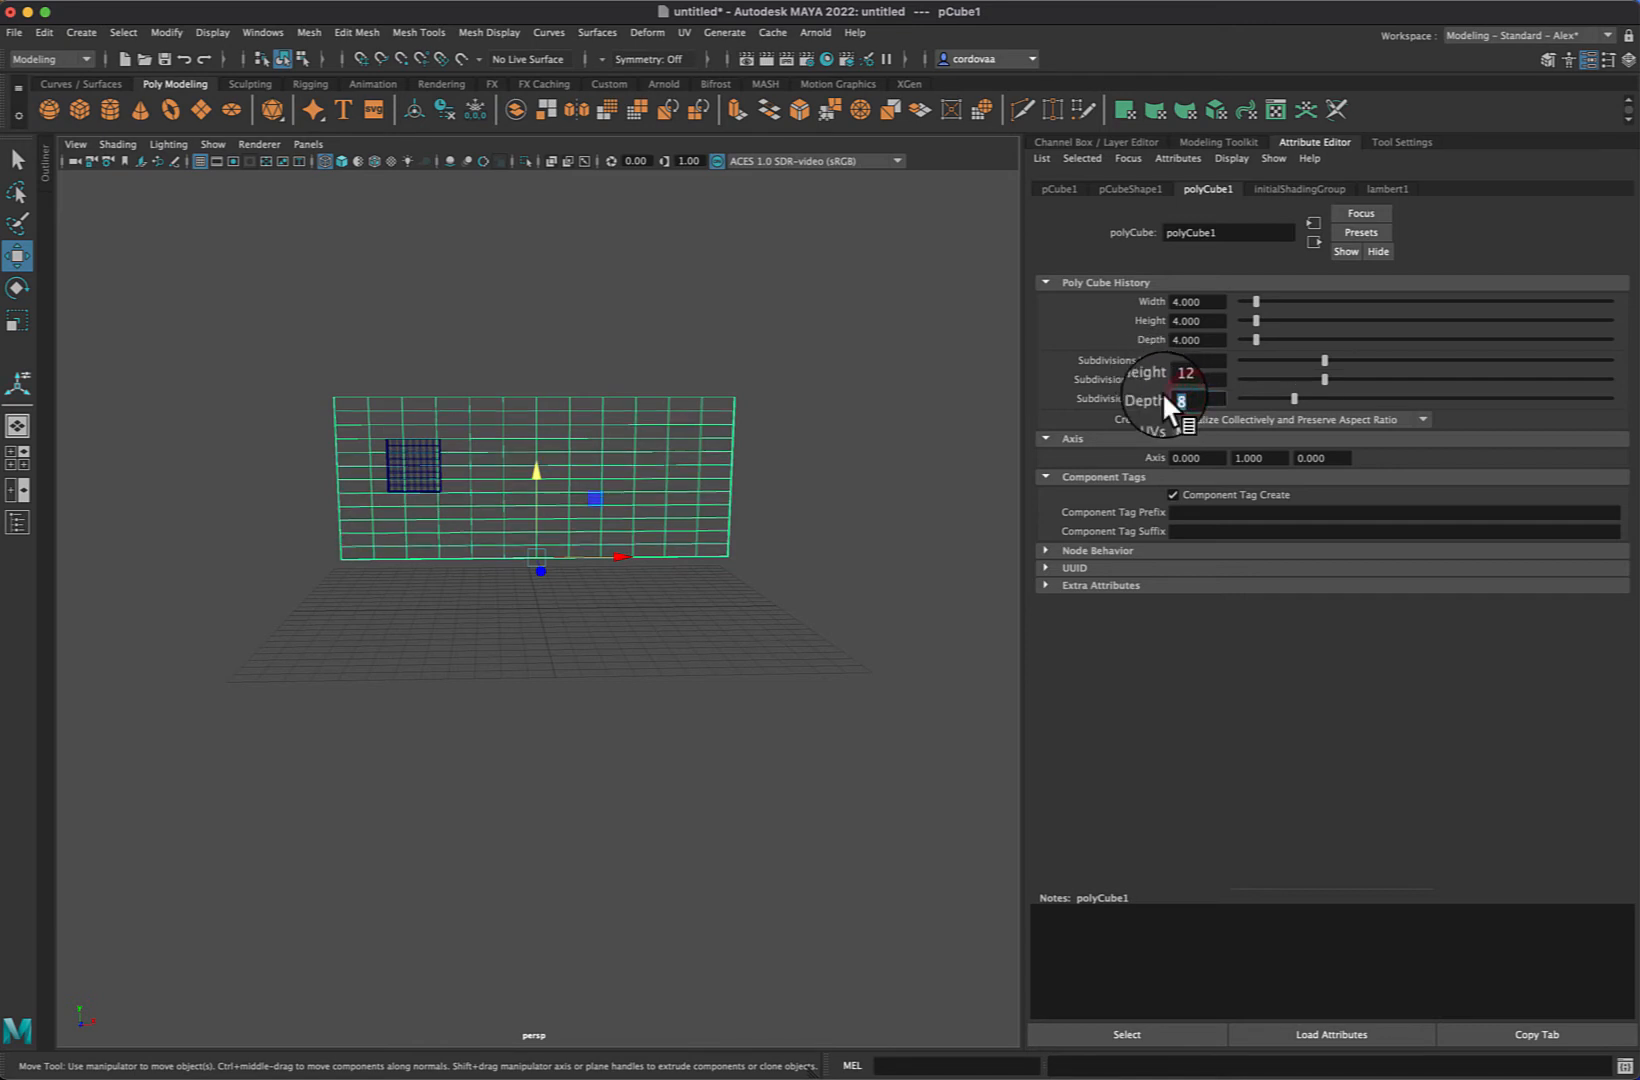
text(12)
click(891, 413)
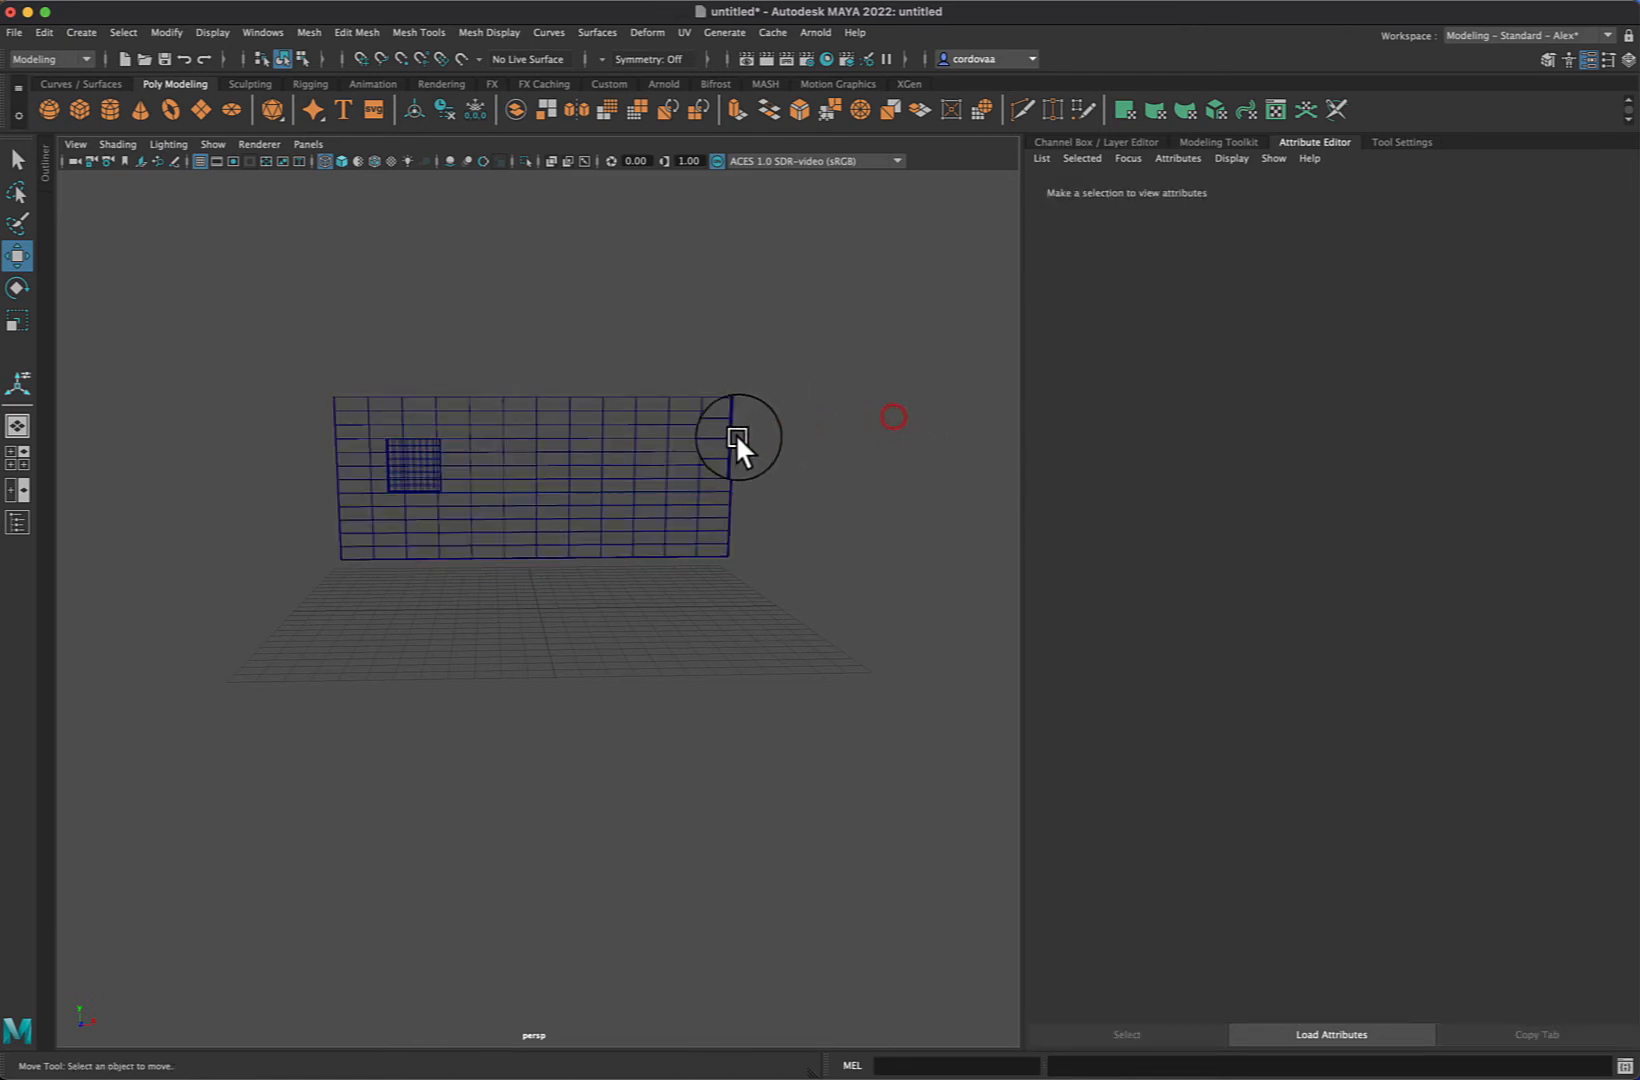
Move the small cube along X to about -7.591 and widen it to an X scale of about 0.882.
click(424, 477)
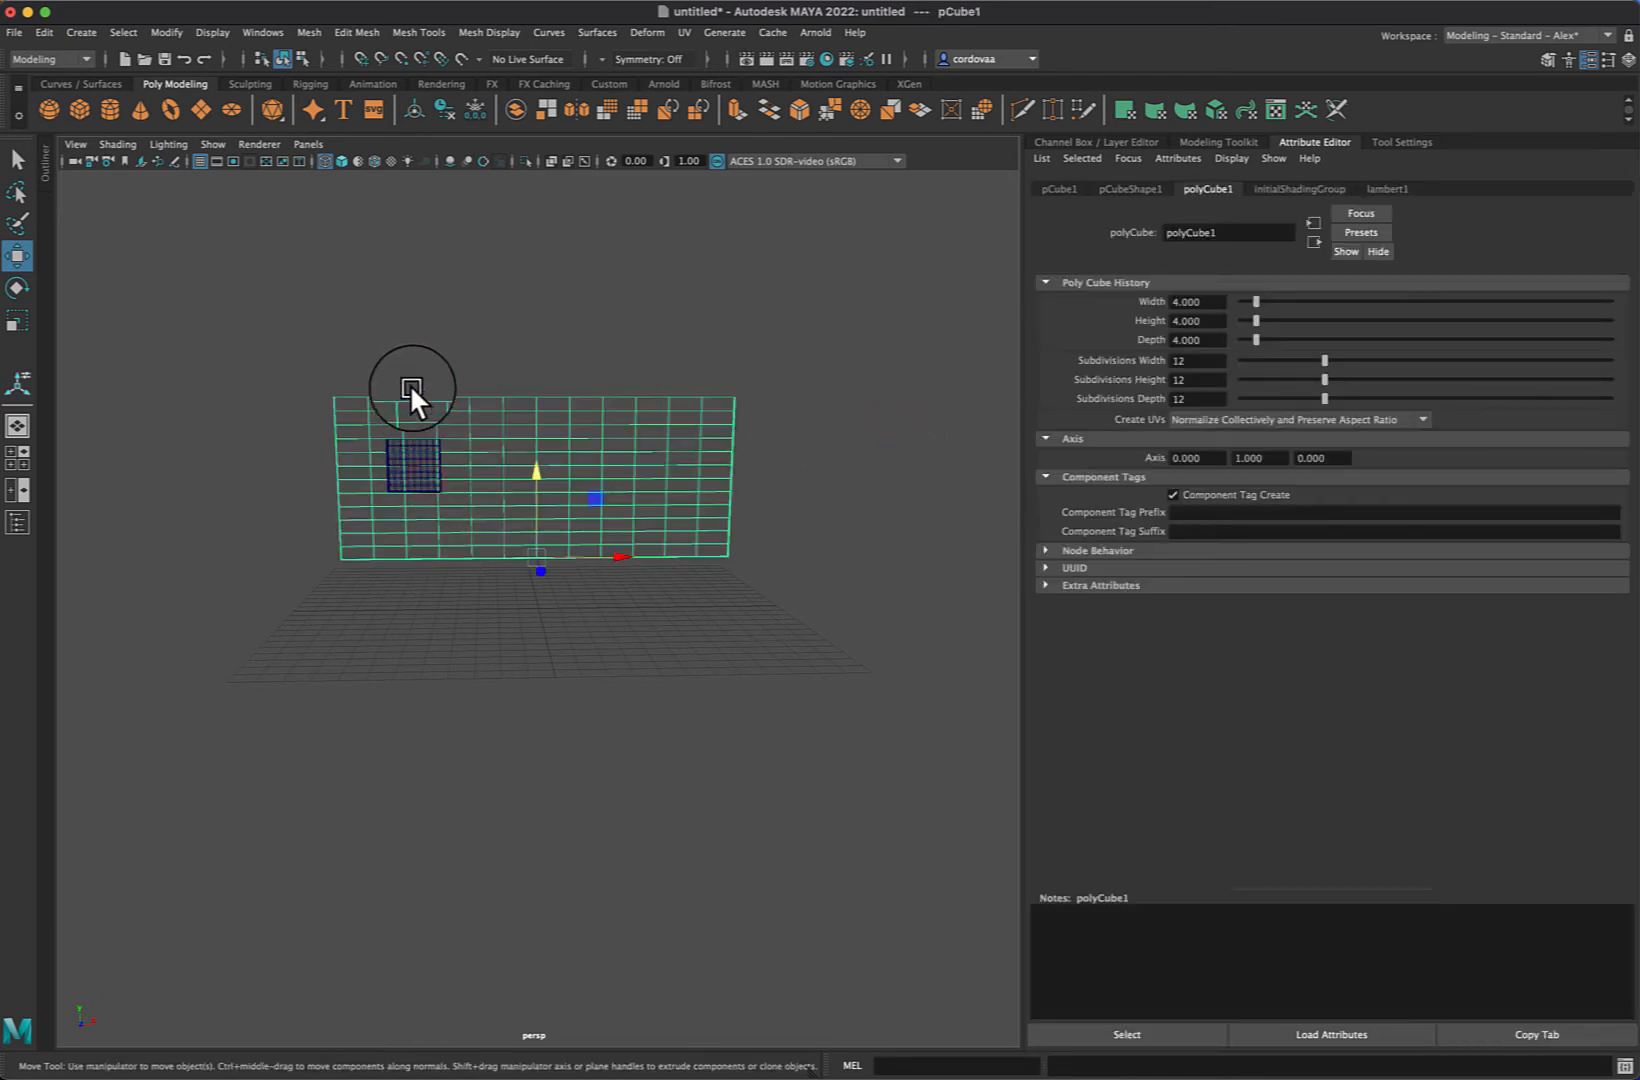
click(408, 368)
click(417, 480)
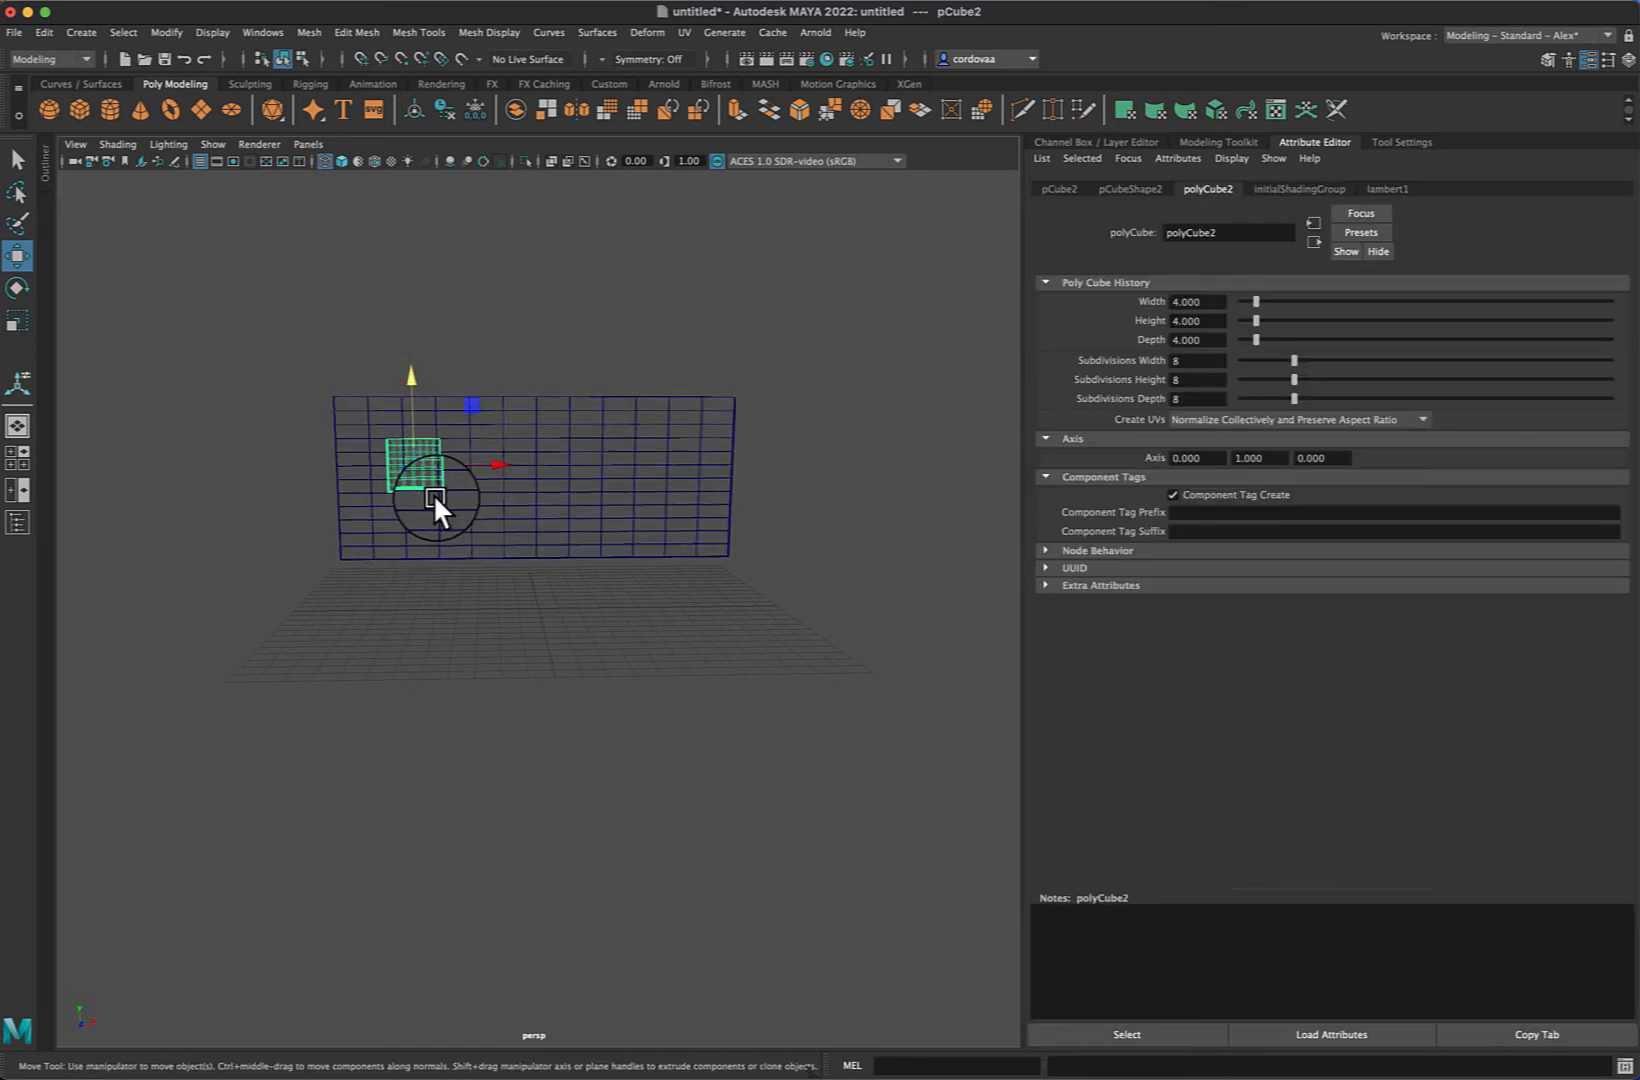
scroll(433, 494, up, 5)
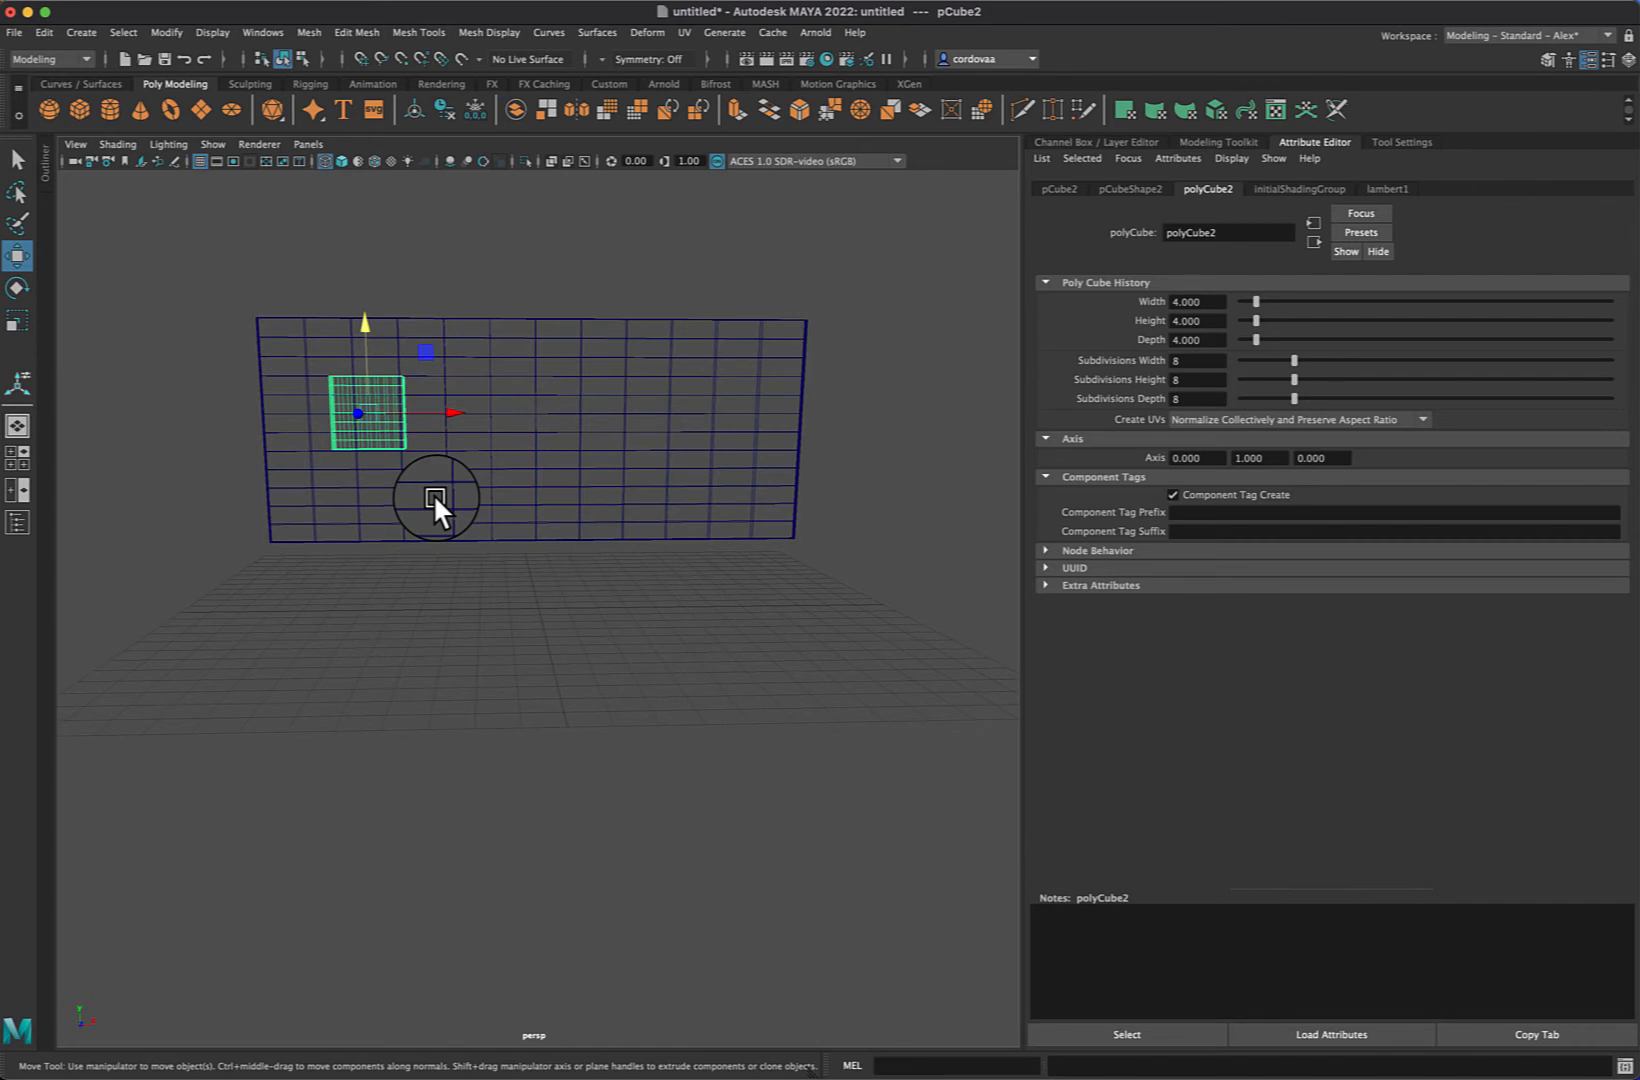
drag(450, 412, 430, 411)
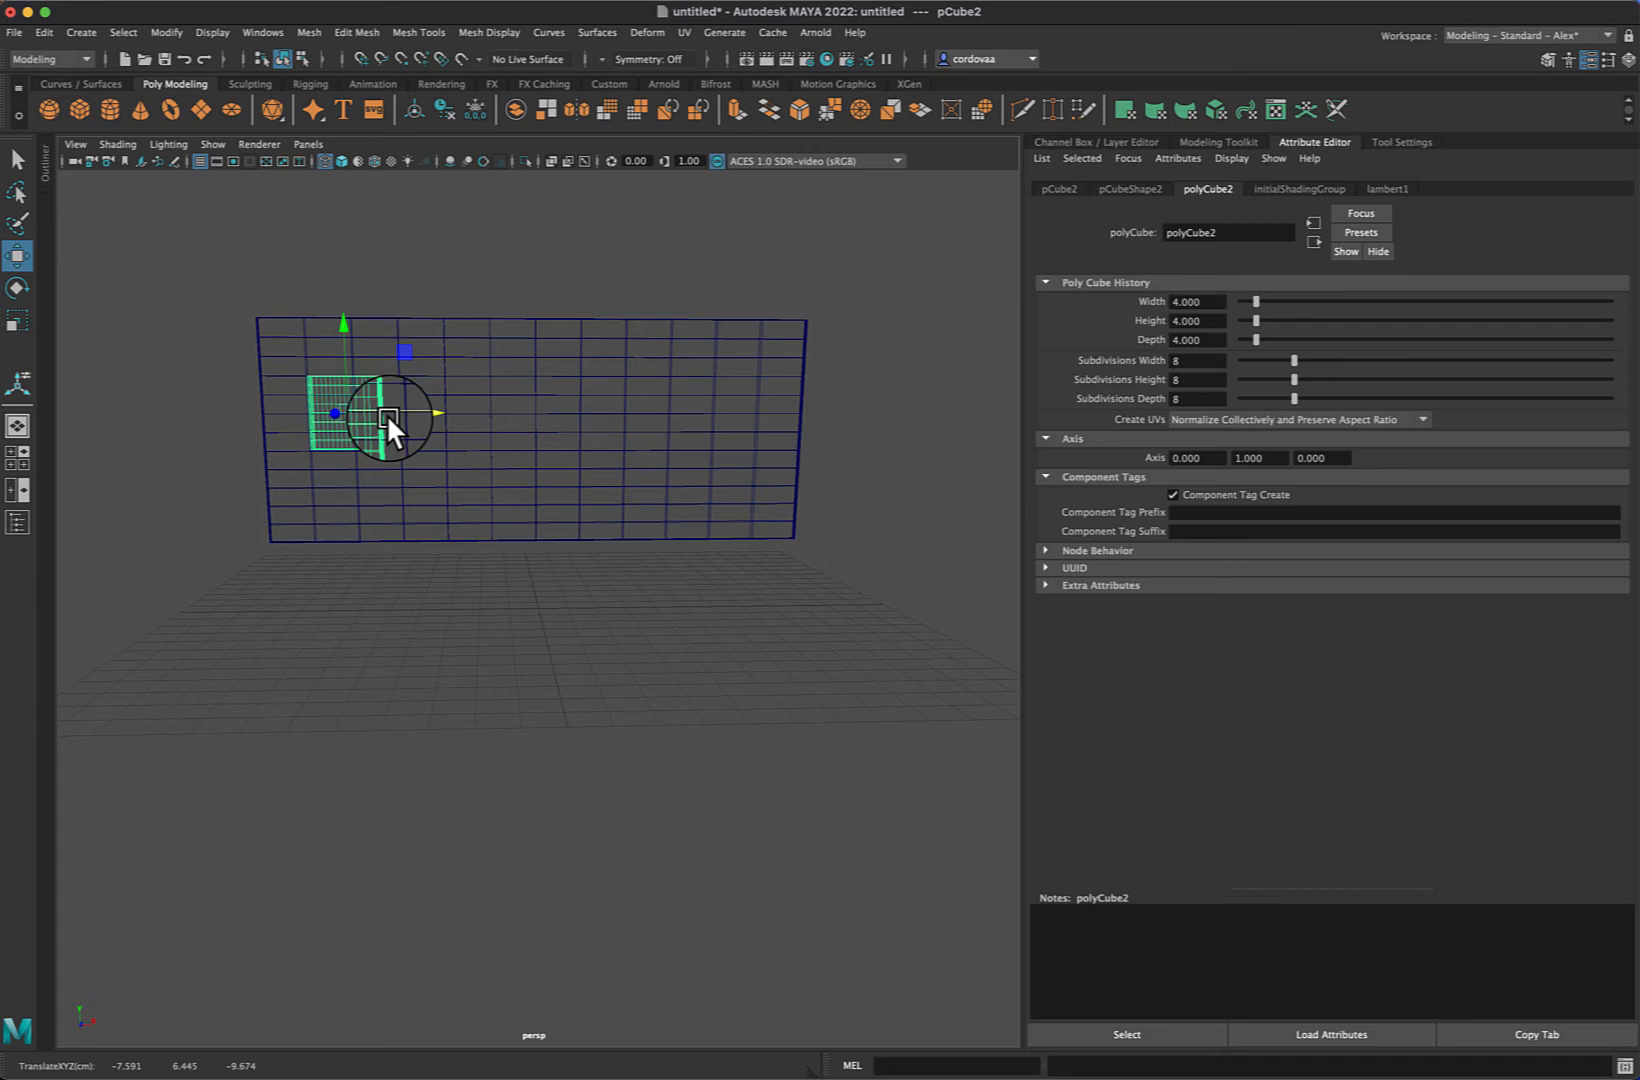
key(r)
drag(426, 412, 439, 411)
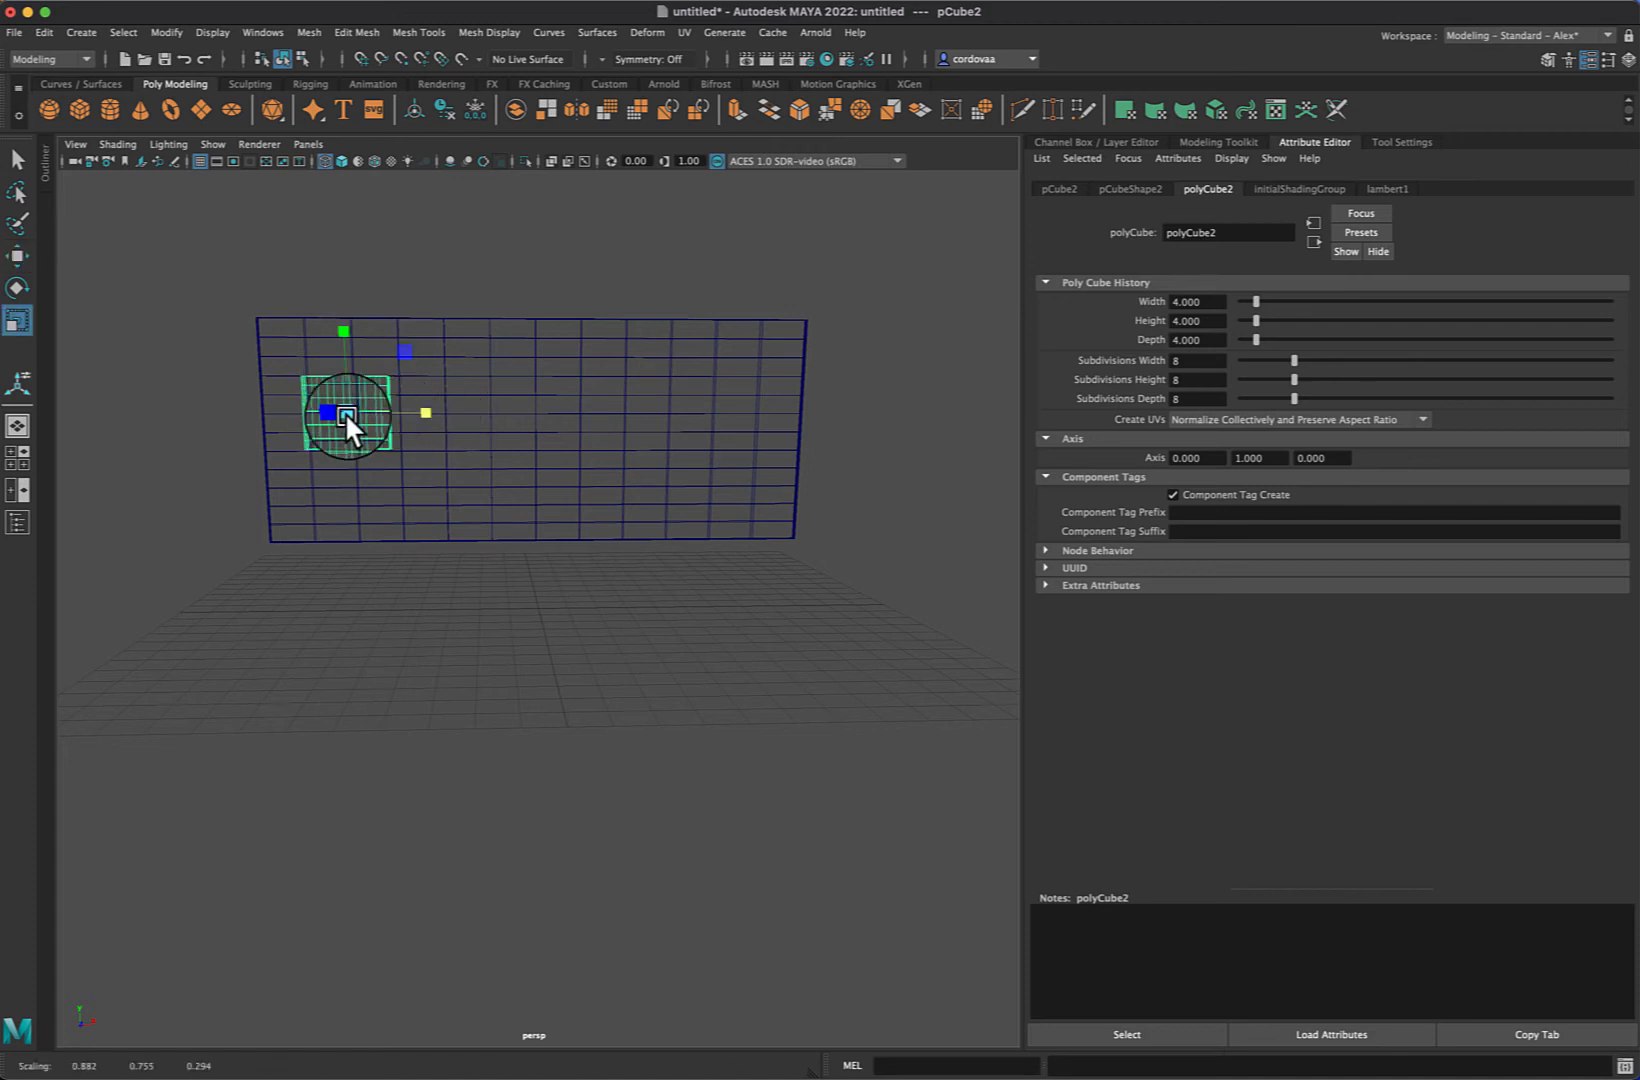
Move the widened small cube along X to about -7.297 and review its transform attributes.
key(w)
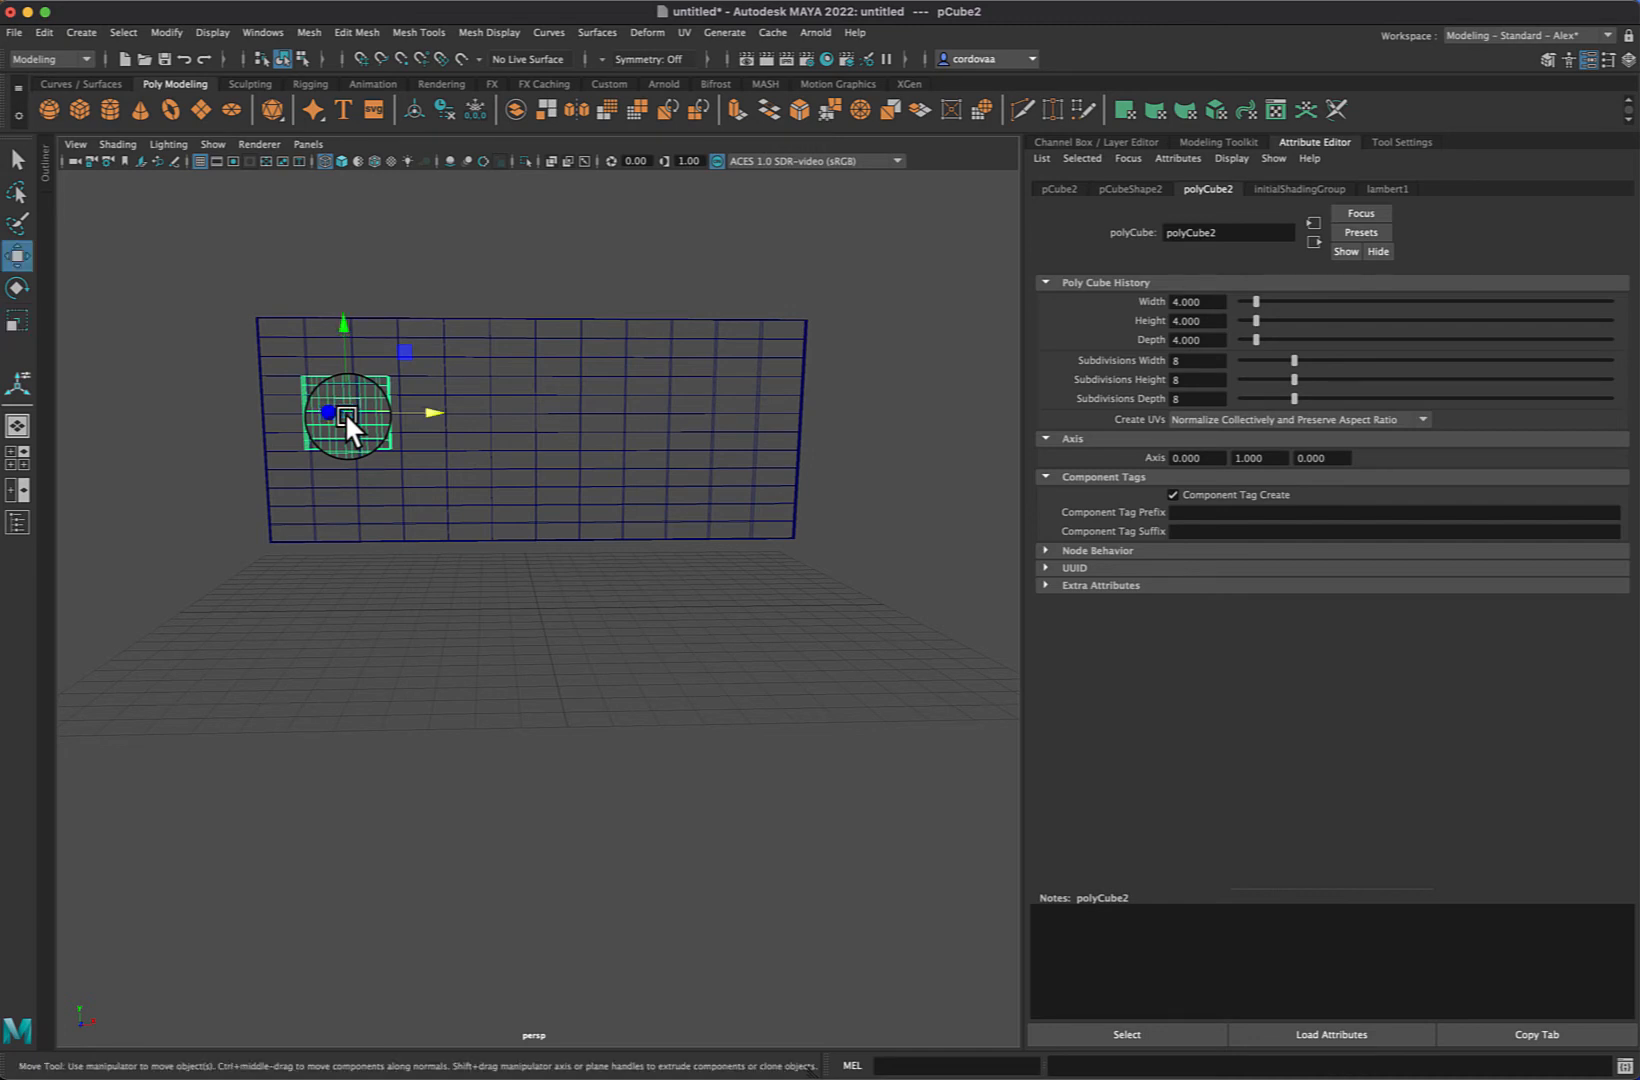
key(r)
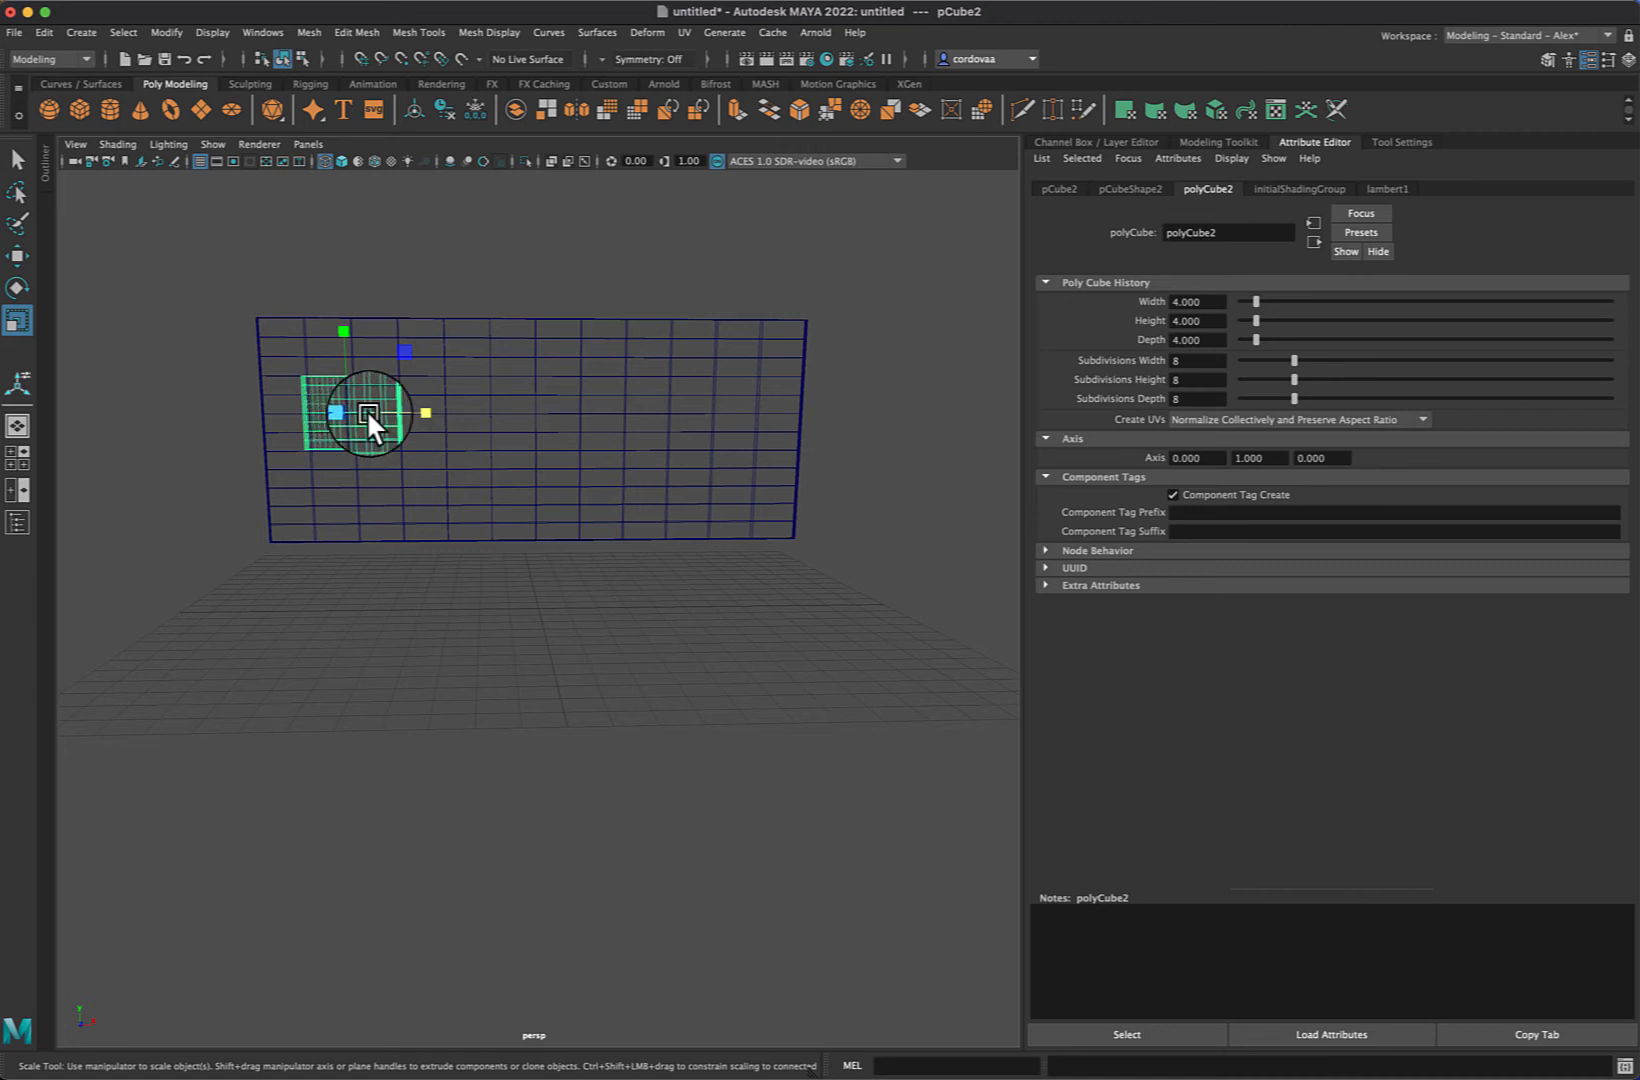
key(w)
drag(367, 409, 440, 410)
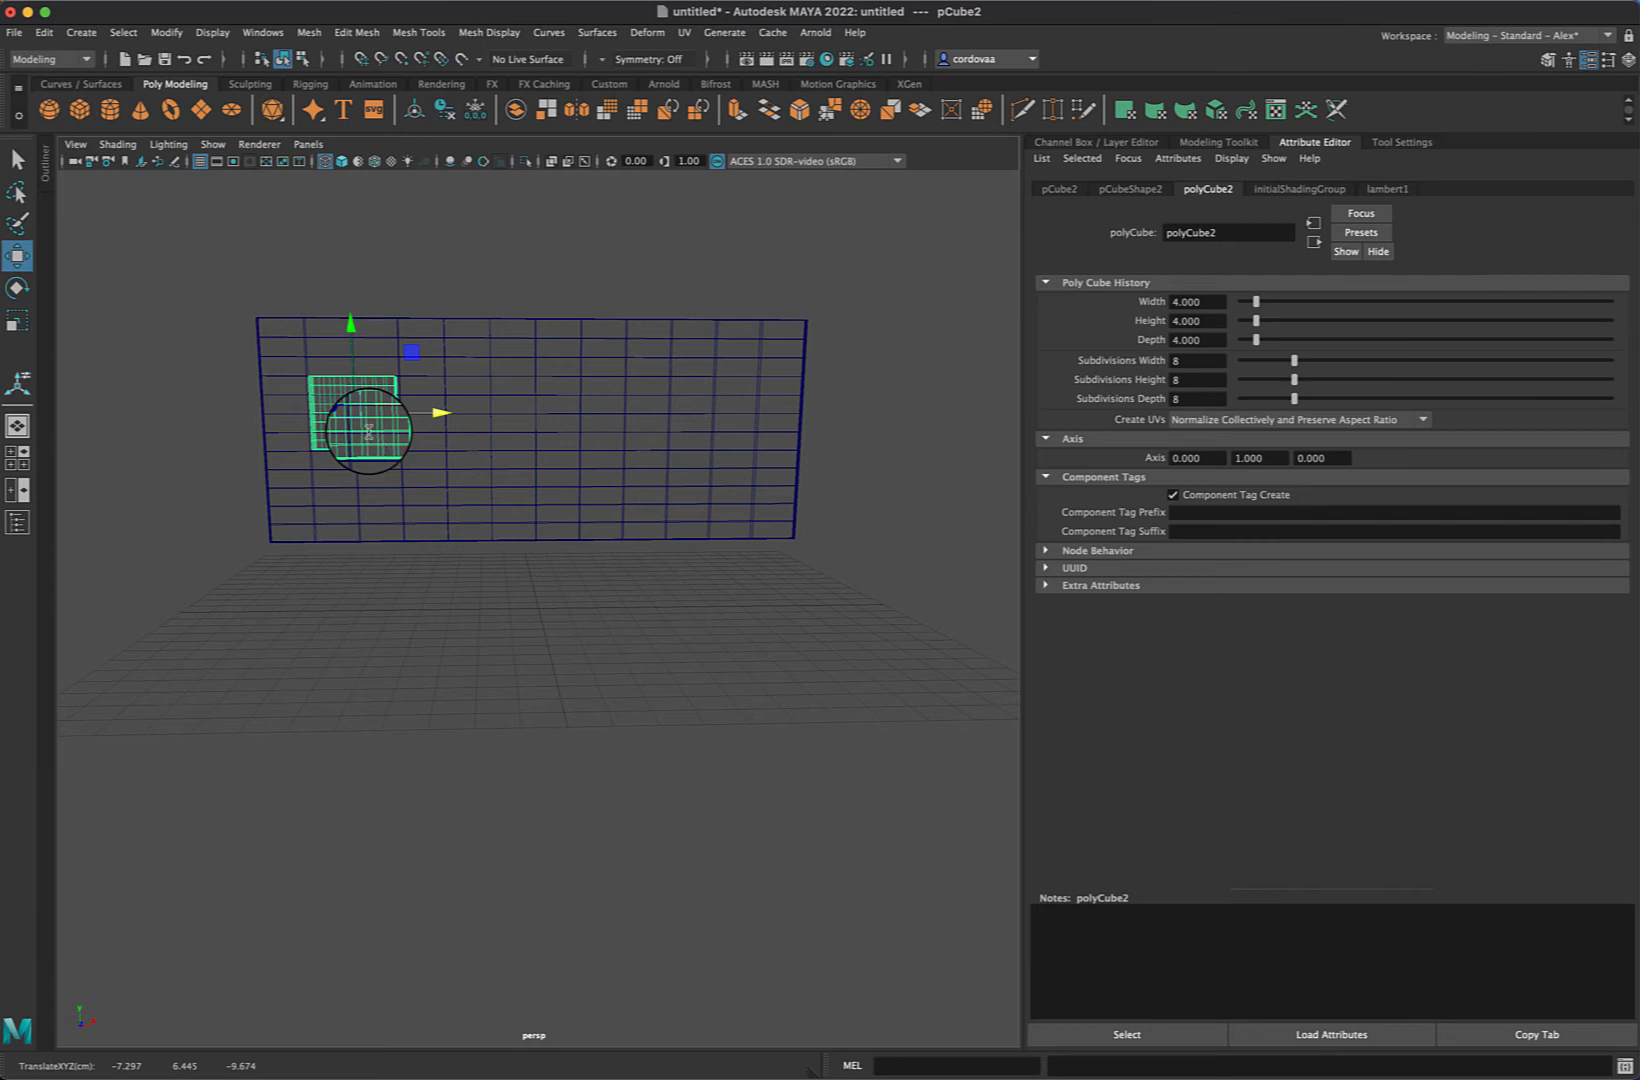
click(1063, 189)
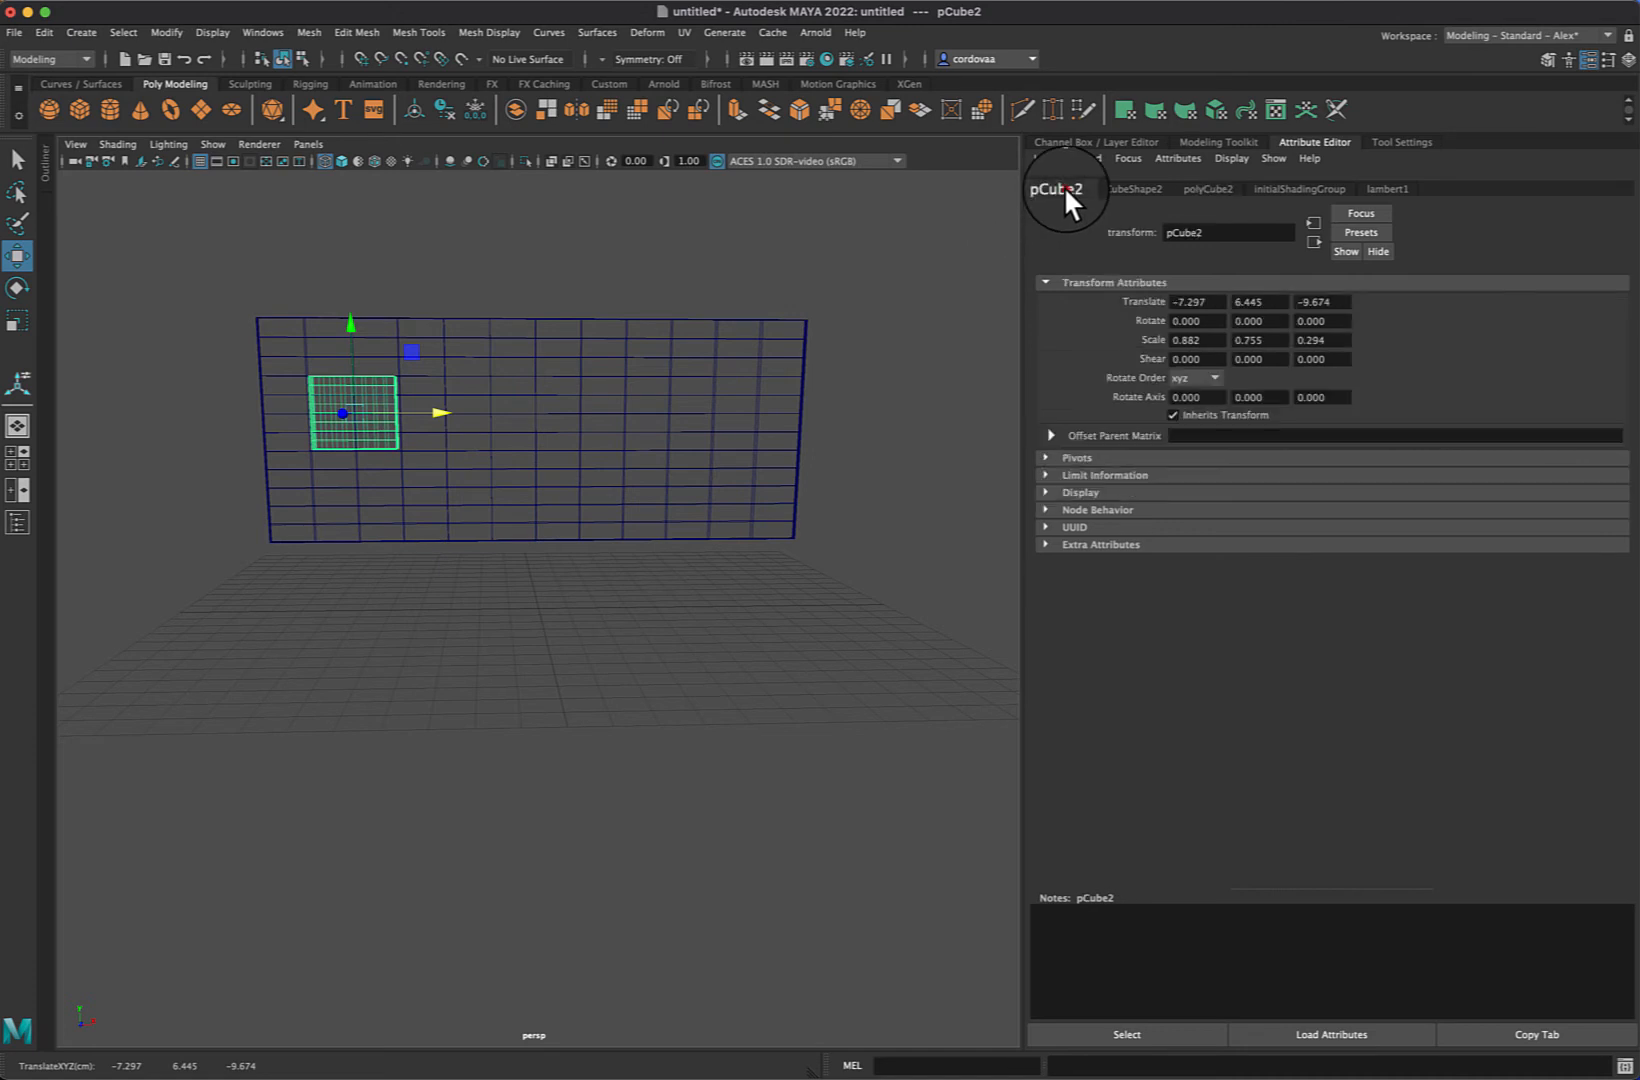
click(1206, 188)
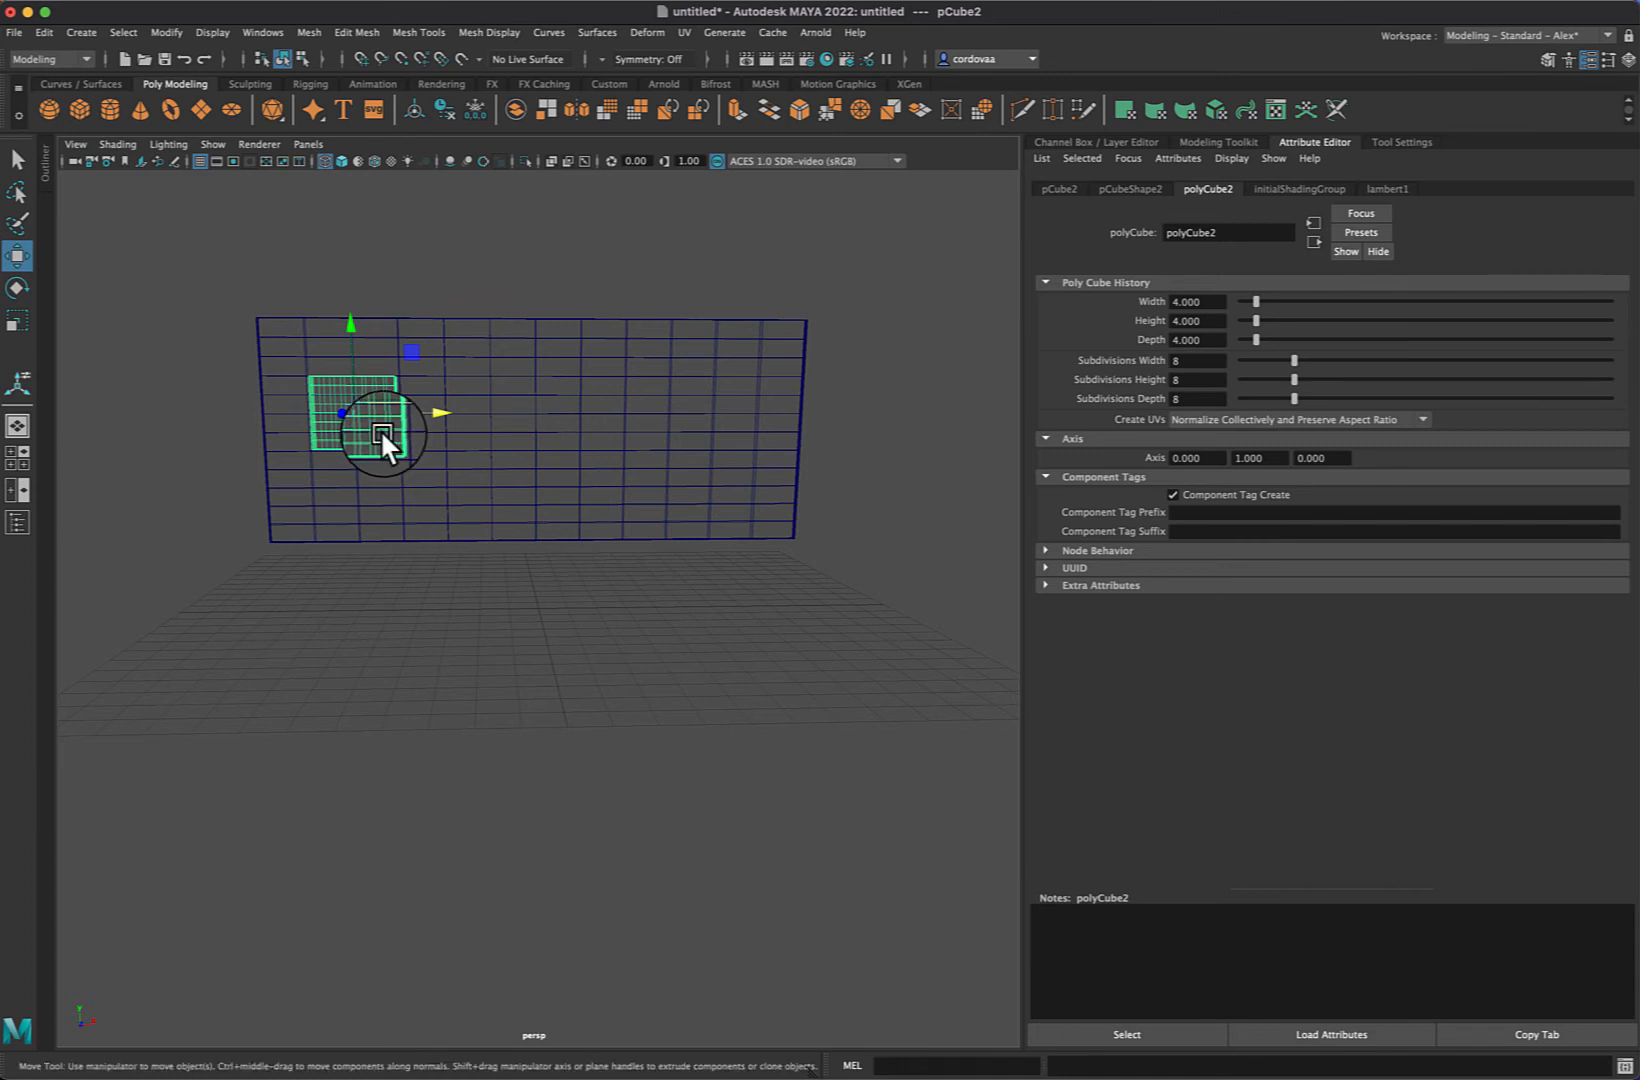
Create one copy of the small cube using Duplicate Special with its input graph included, and move the copy along X beside the original.
click(78, 33)
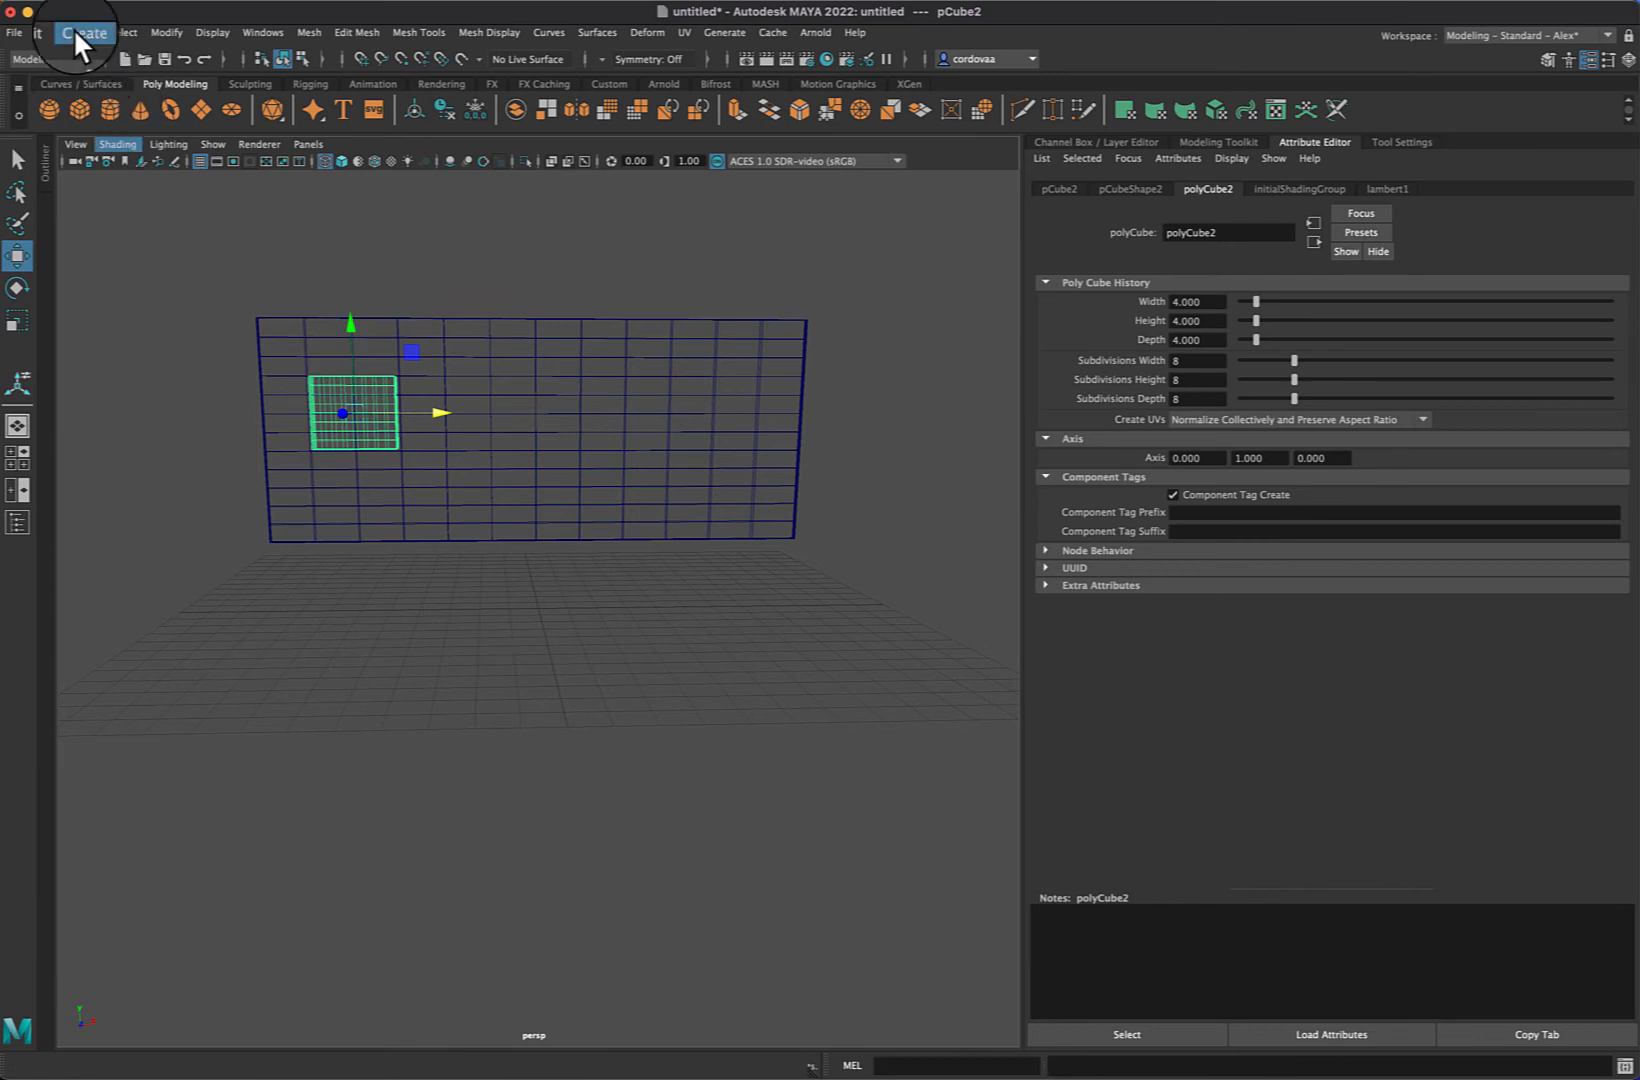
click(76, 35)
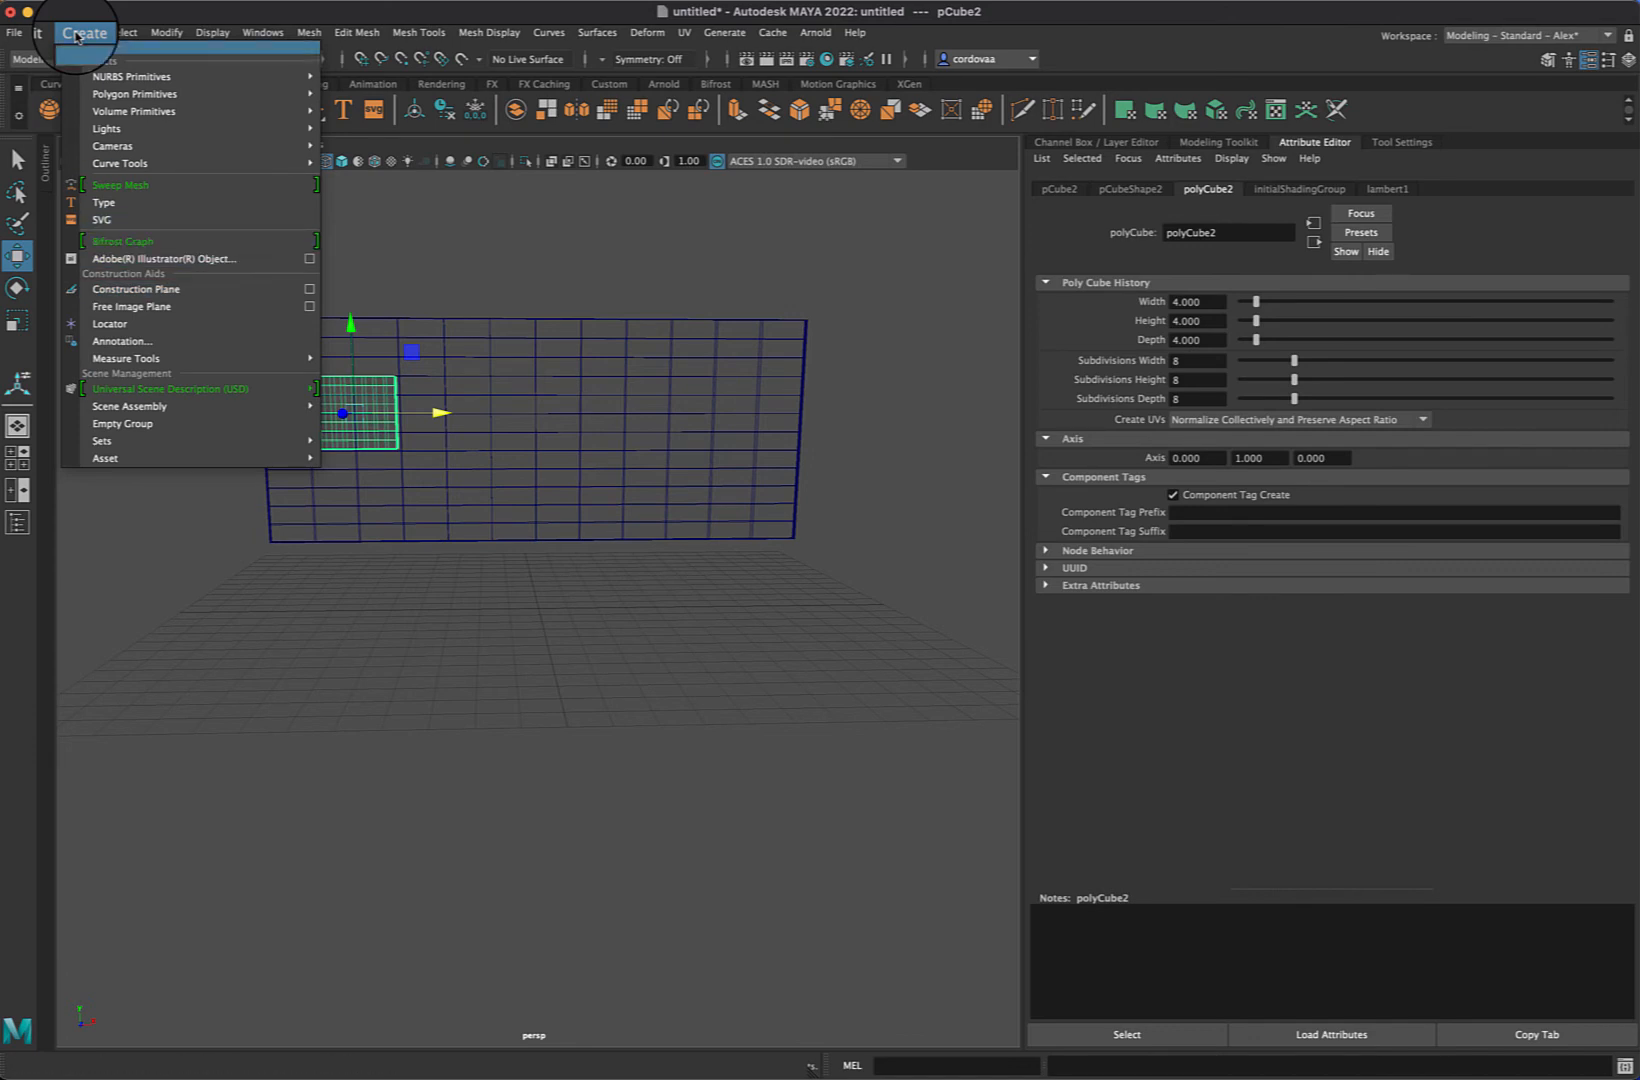
mouse_move(39, 33)
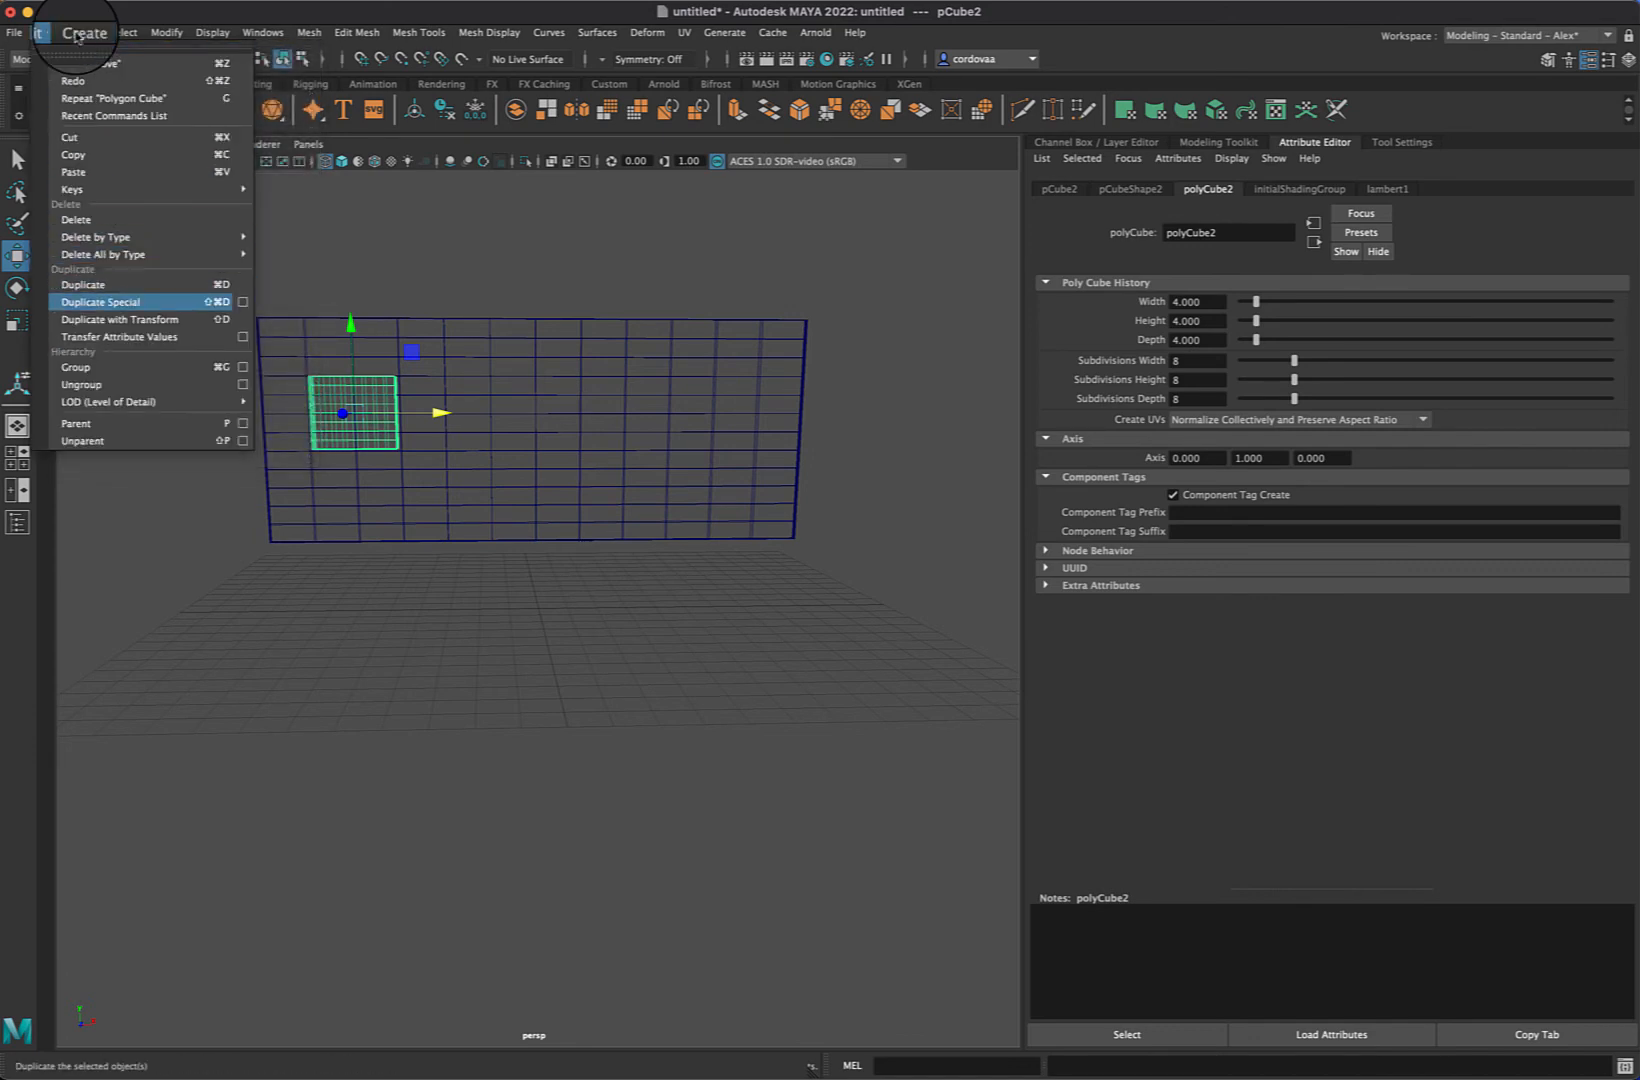
click(242, 303)
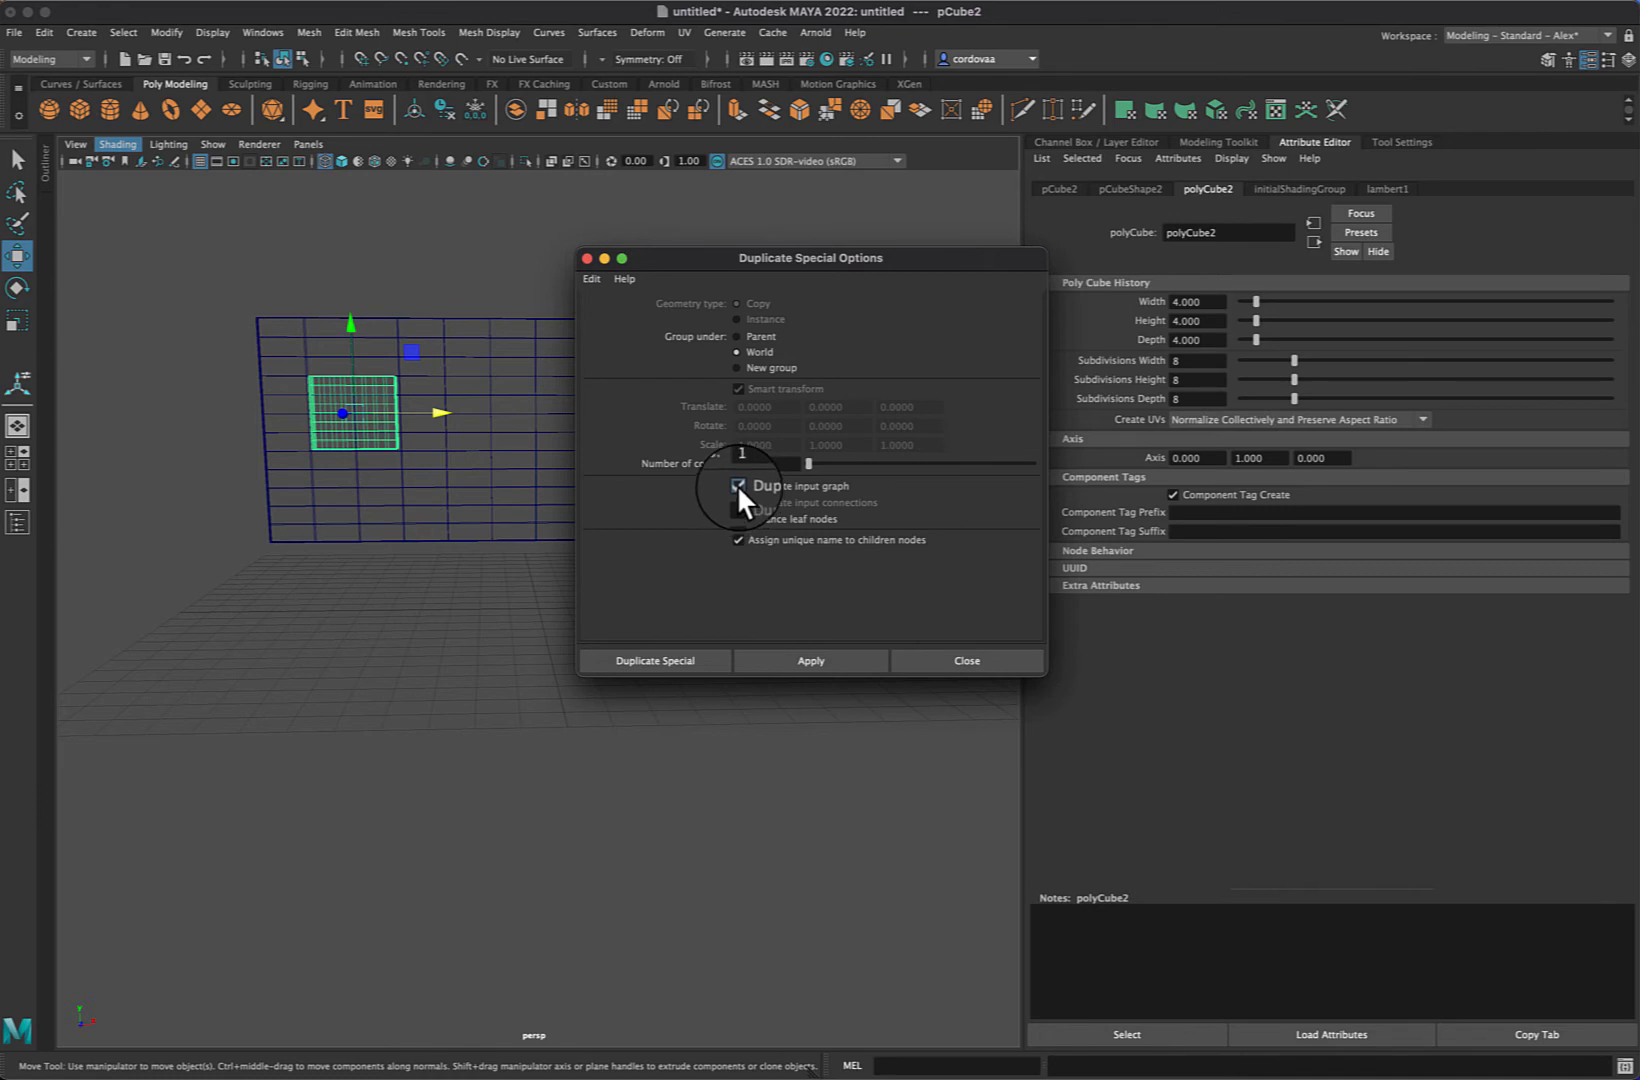
click(663, 661)
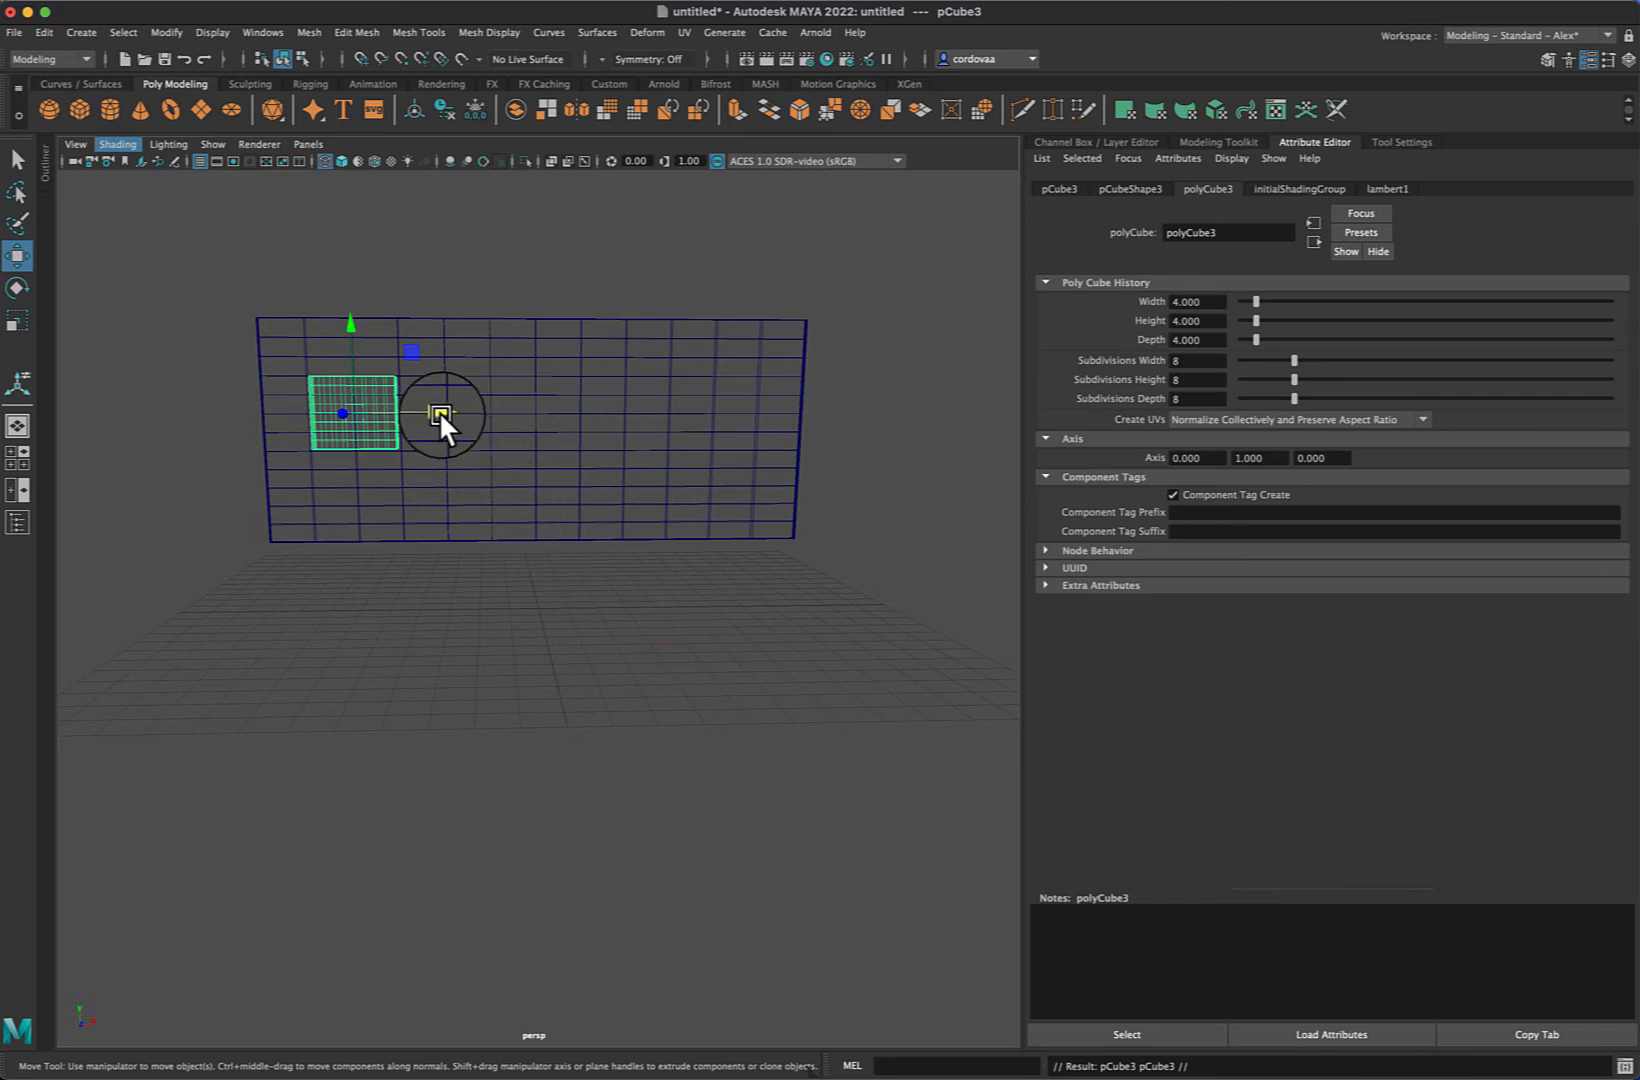
drag(439, 411, 574, 414)
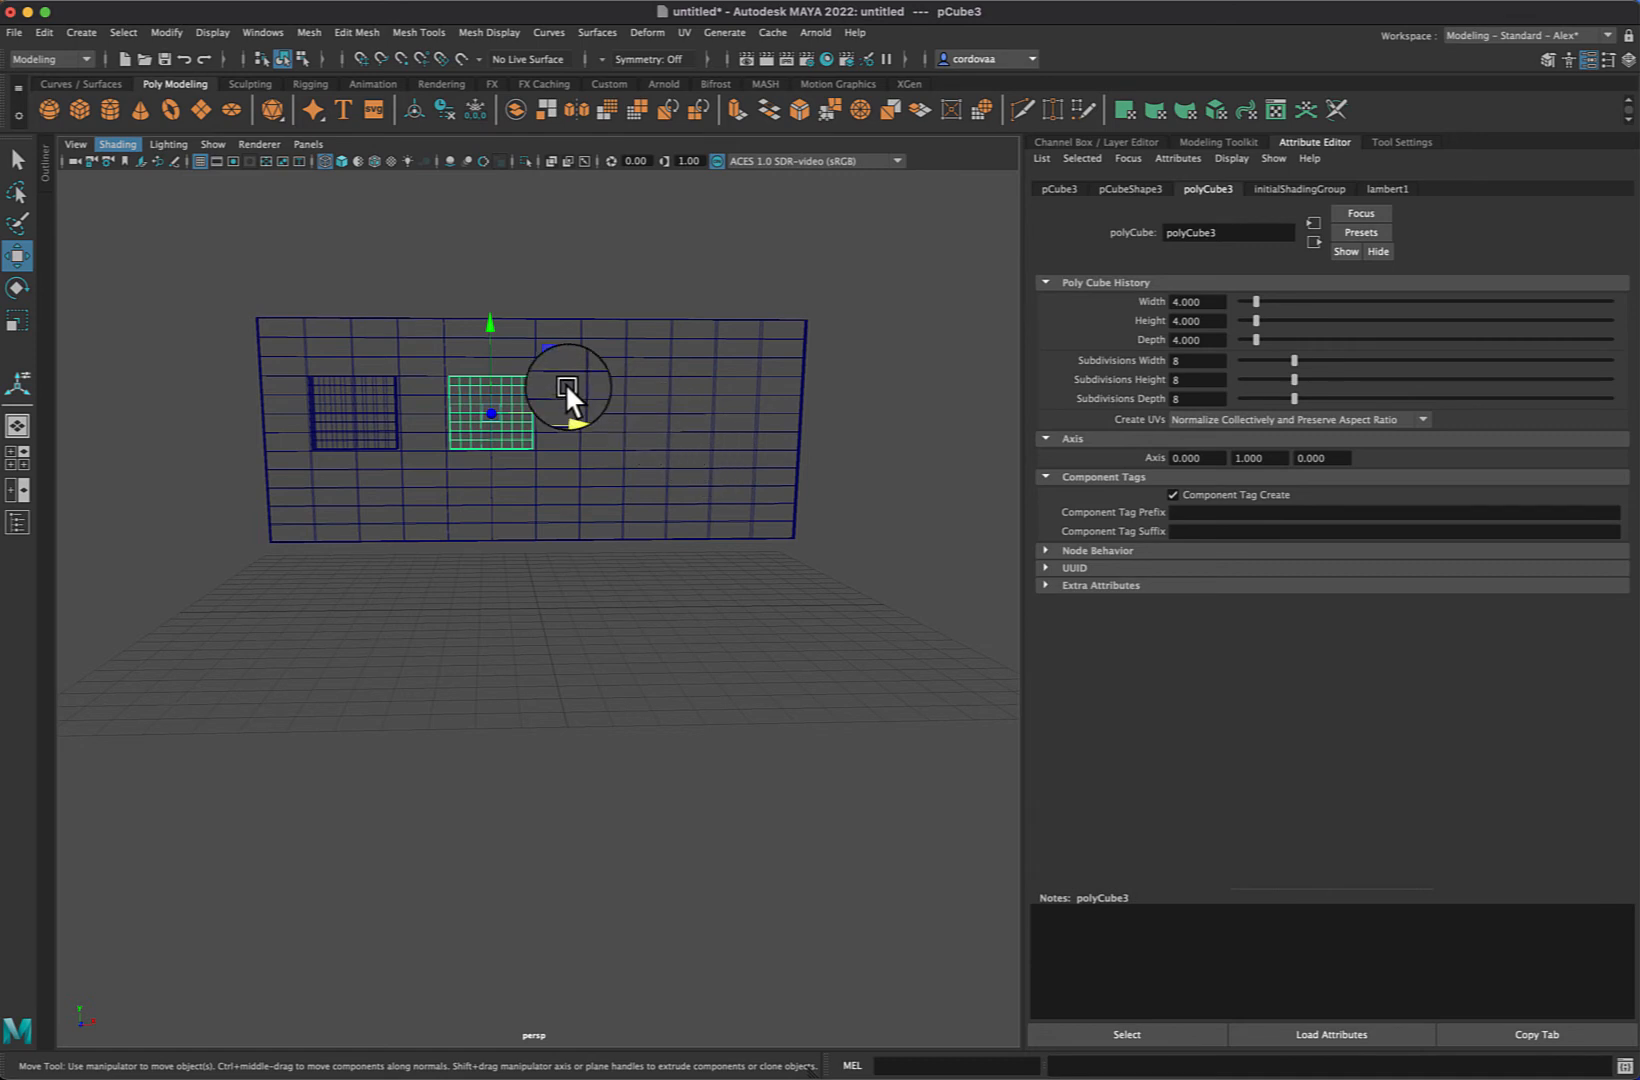
Duplicate the middle small cube with its transform to place a third cube at X 4.261, and review the three cubes.
key(shift+d)
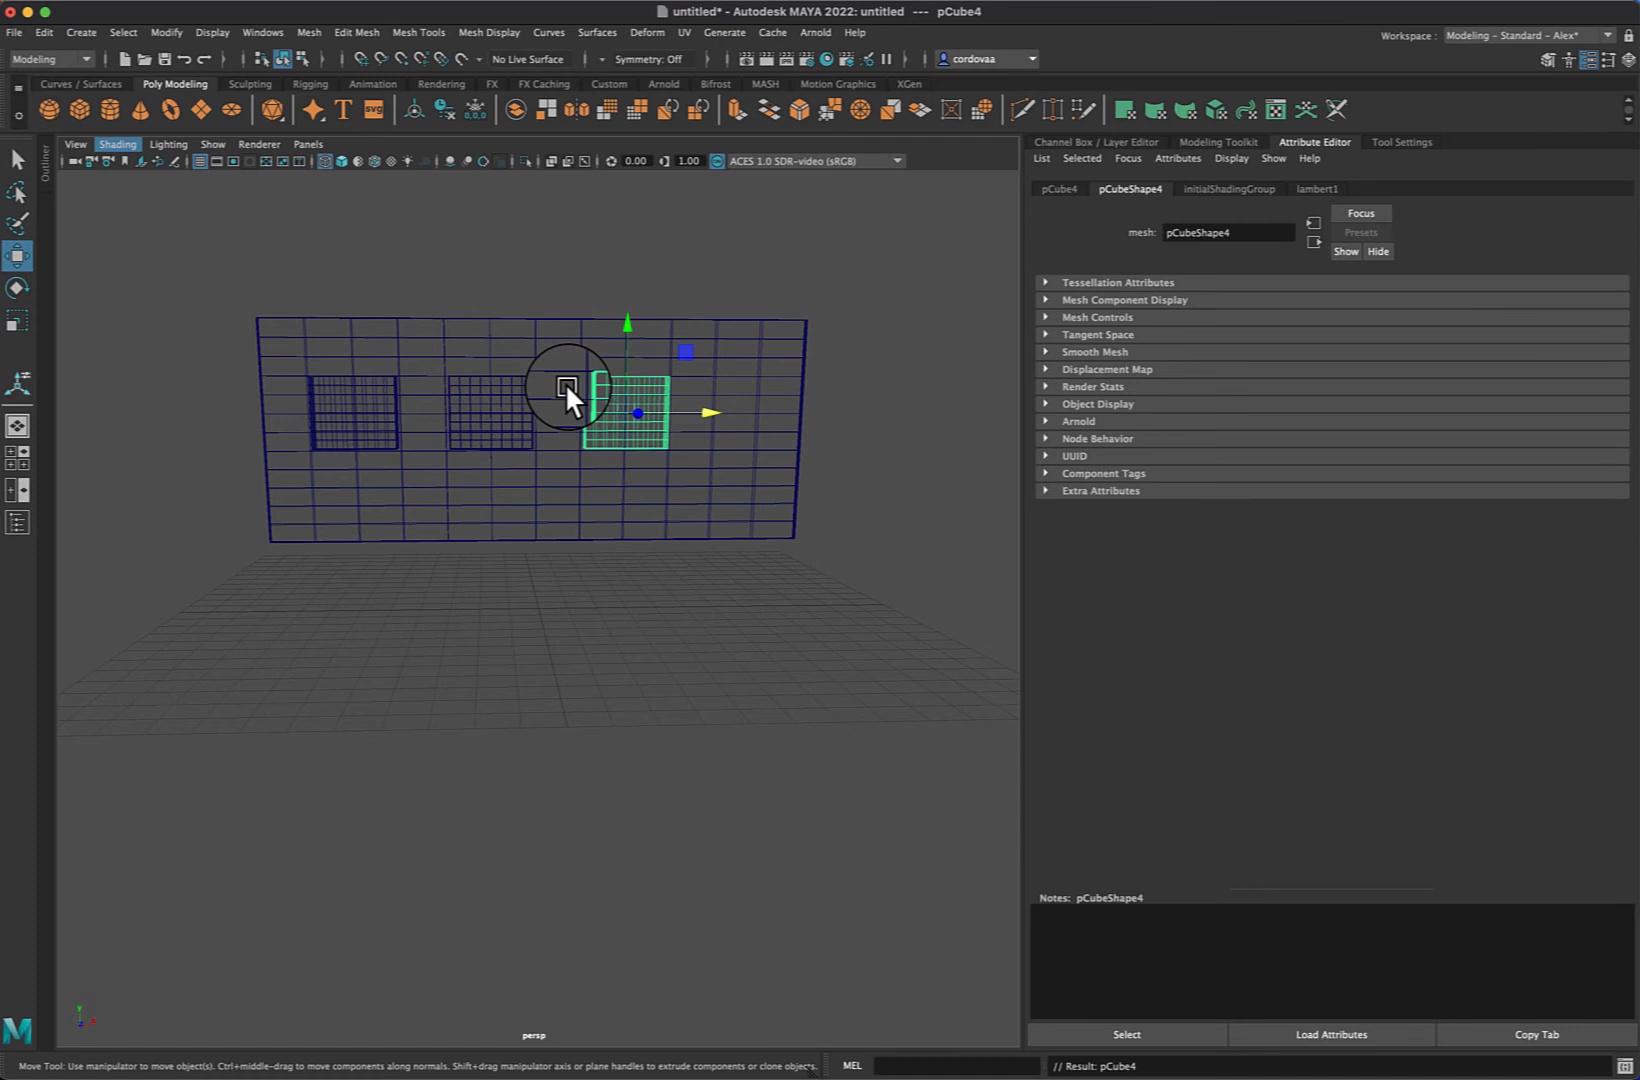
click(1062, 190)
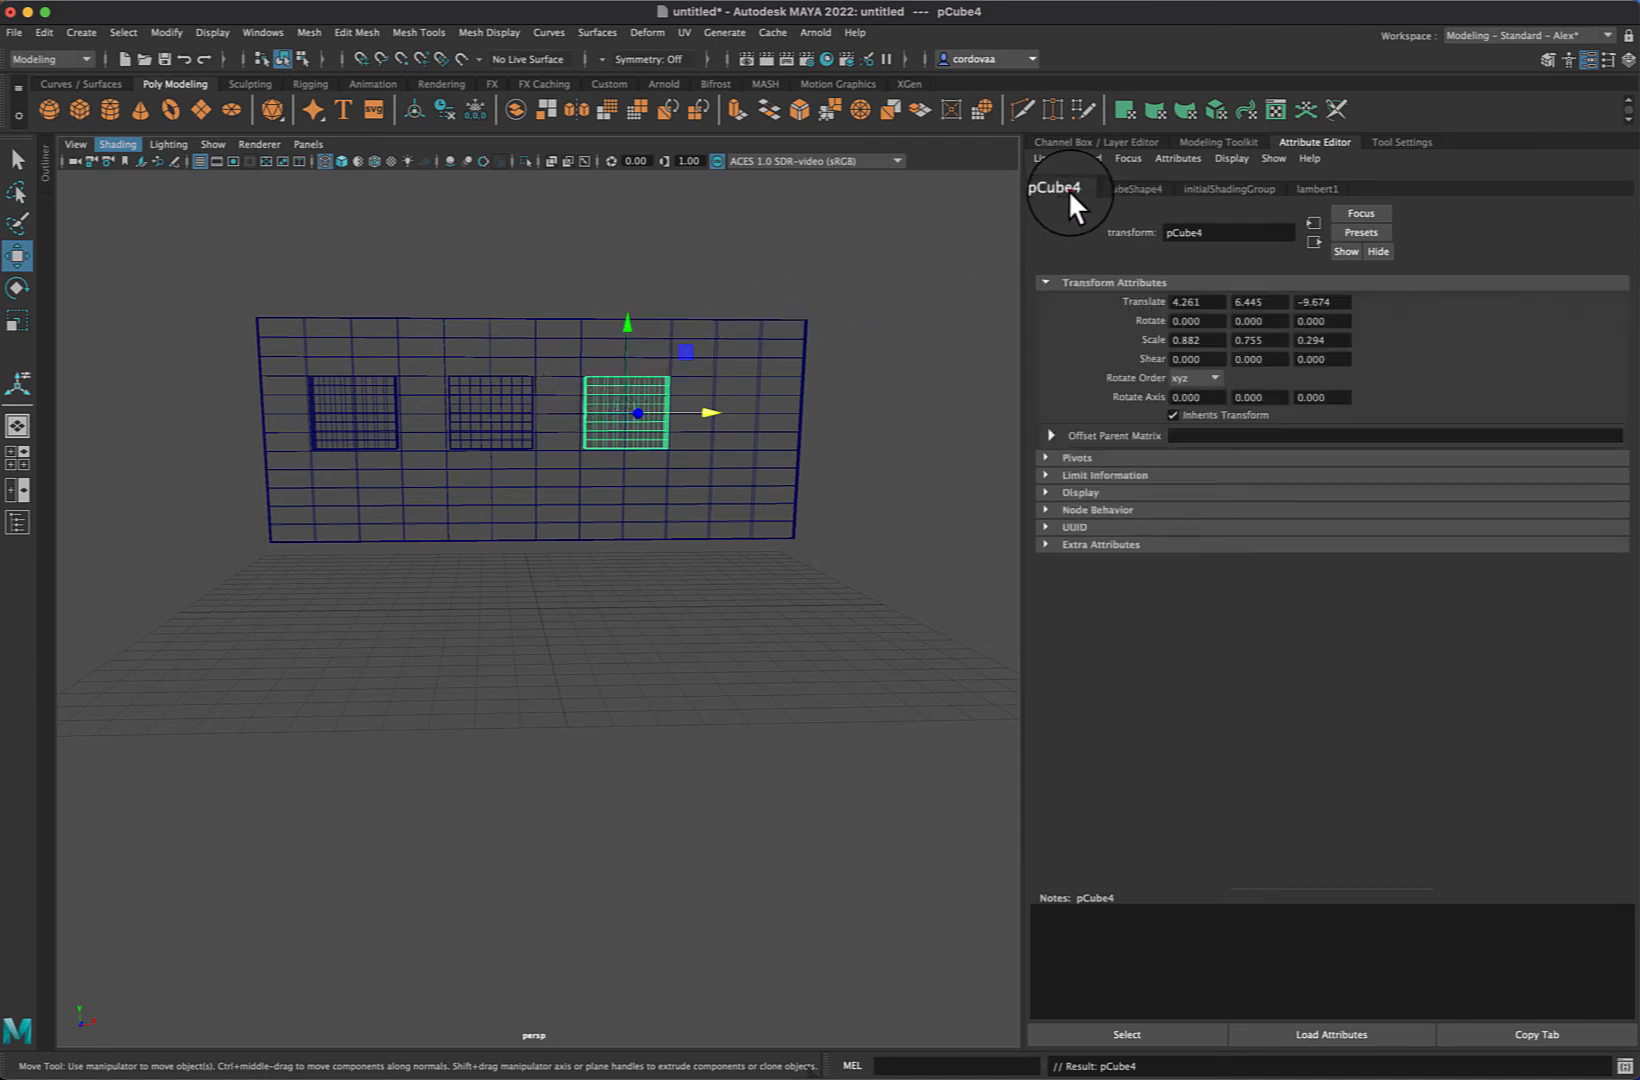
click(1117, 187)
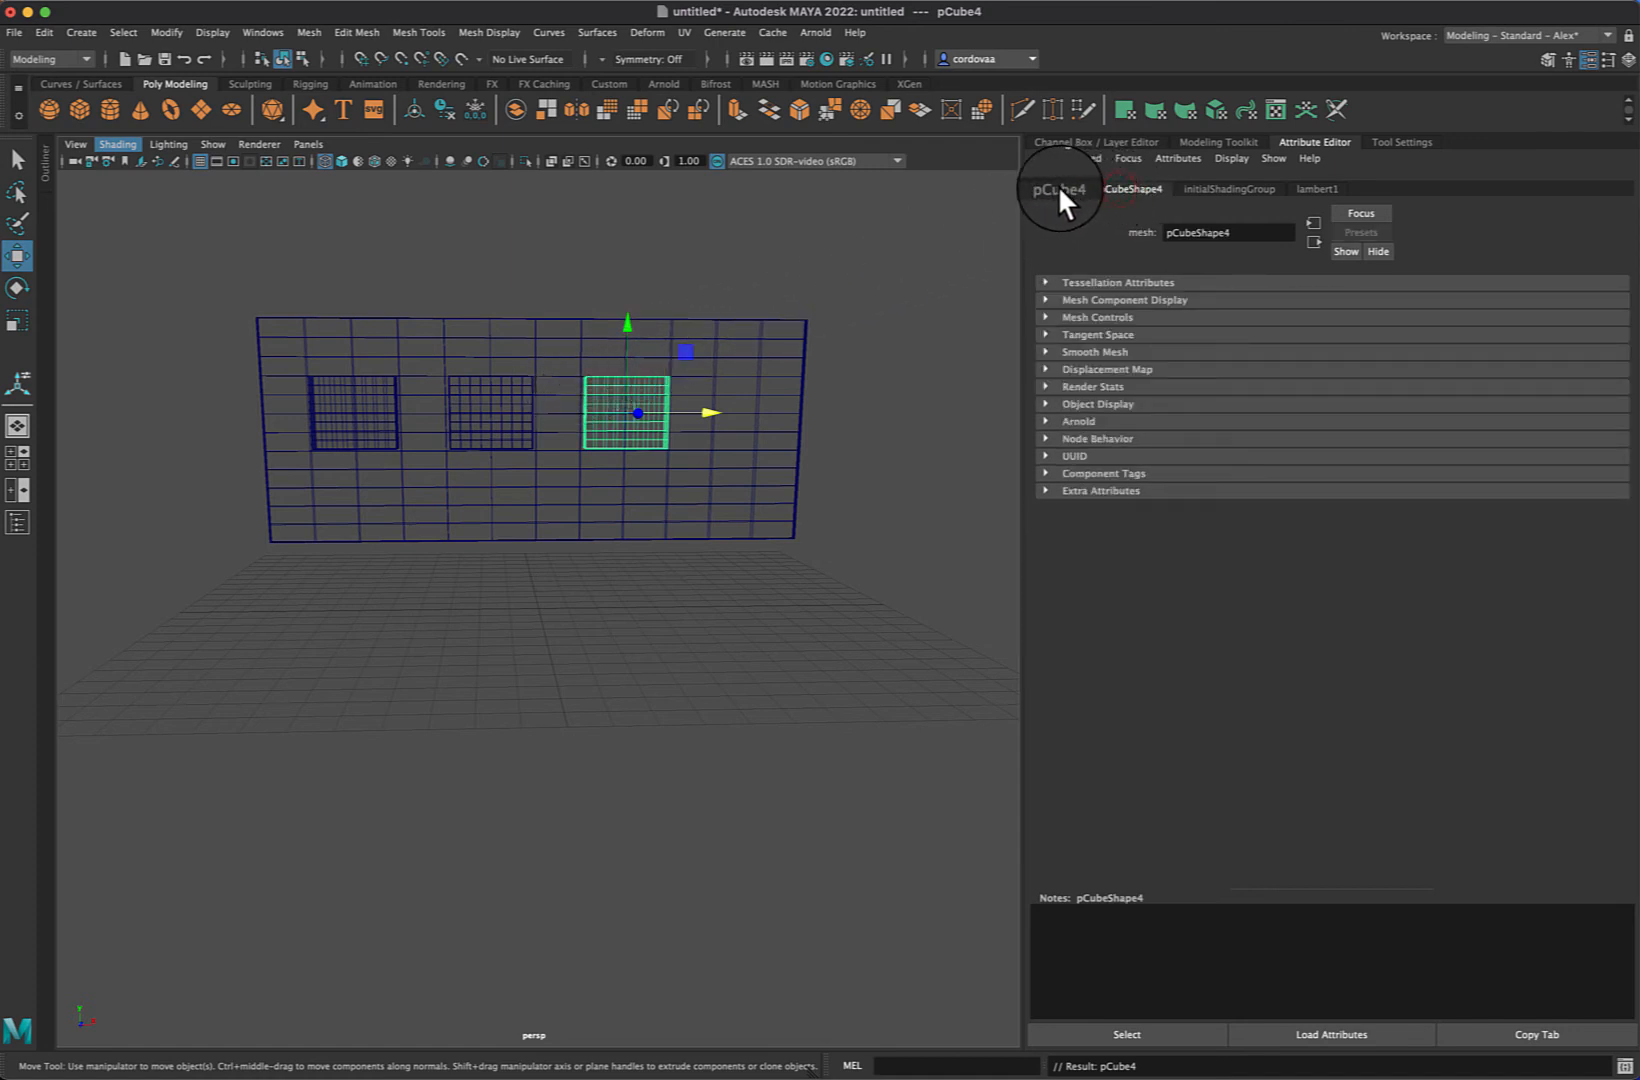
click(1059, 189)
click(1133, 189)
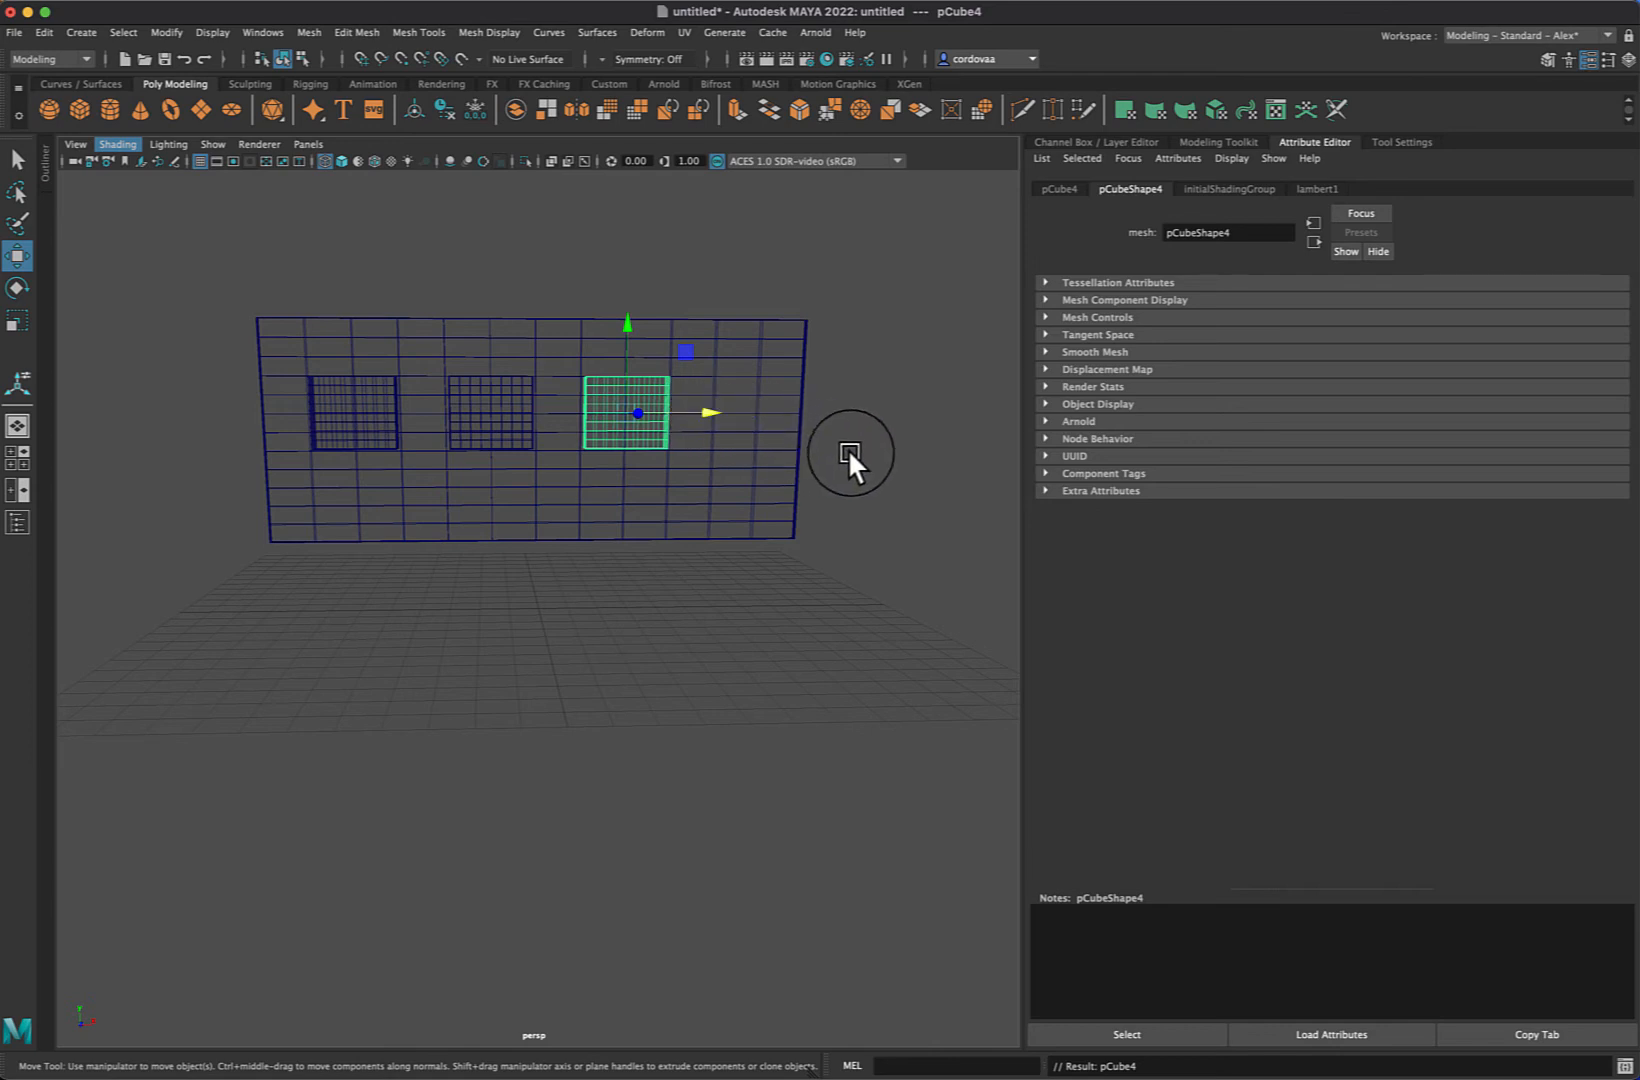
click(374, 422)
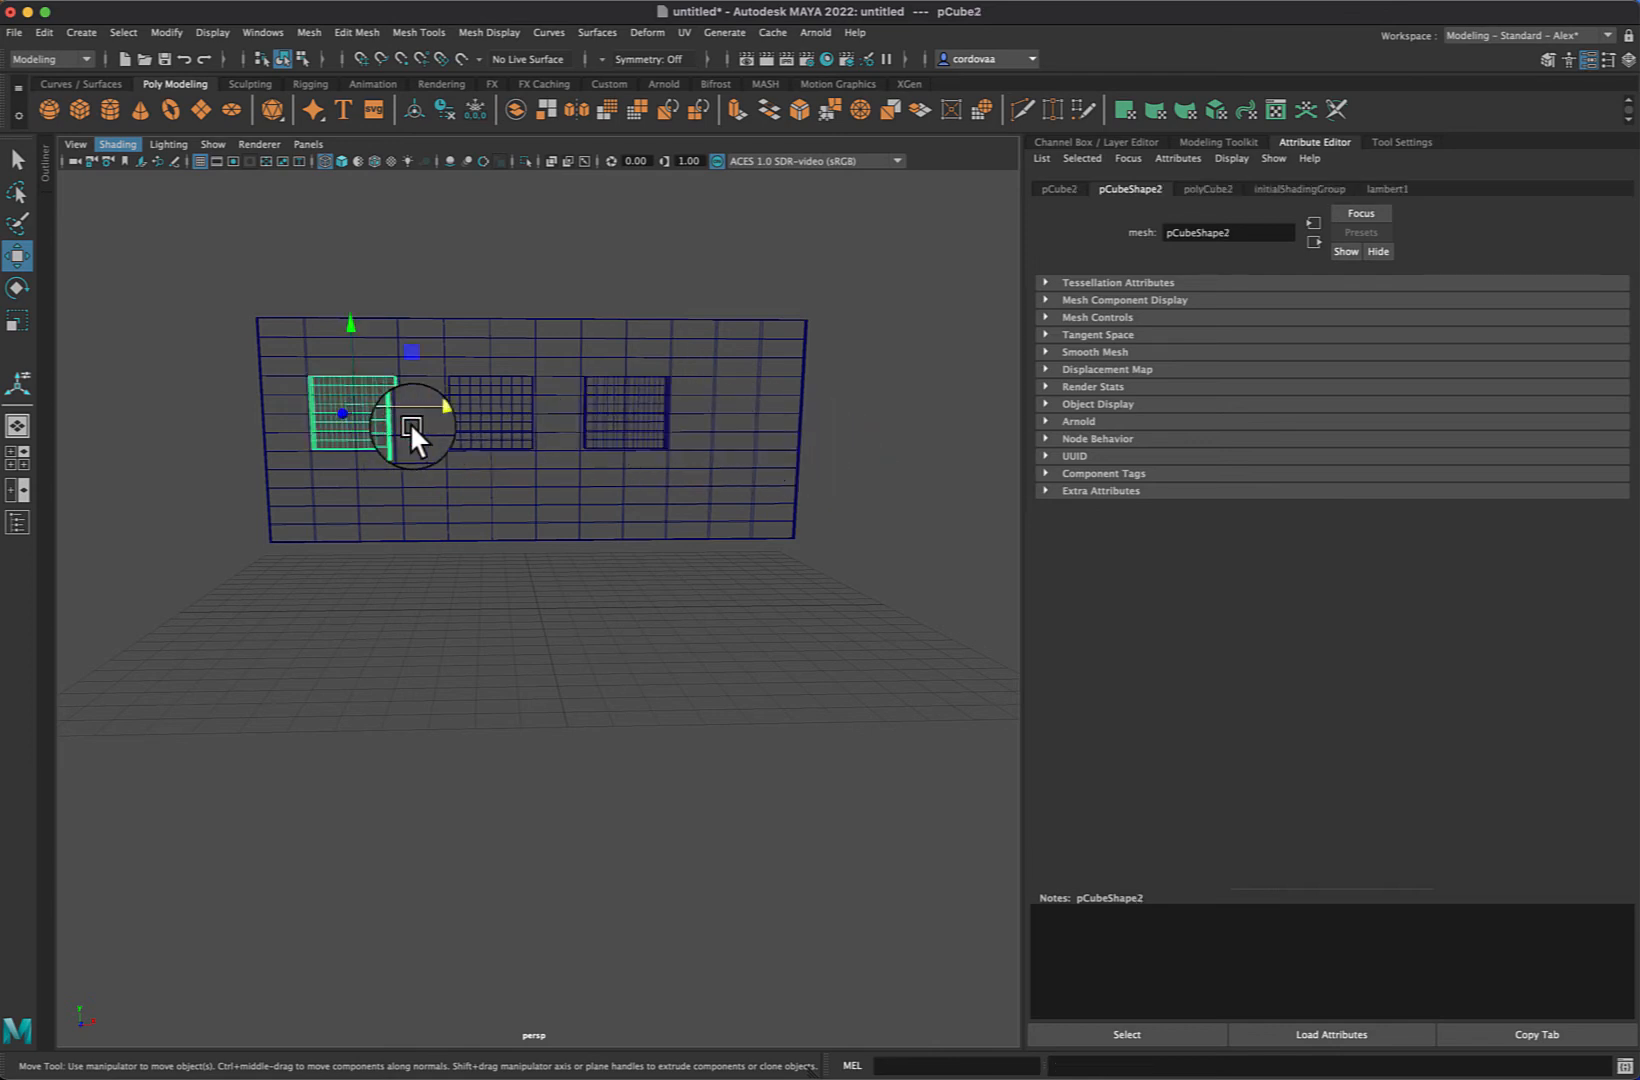
click(506, 421)
click(631, 425)
click(852, 437)
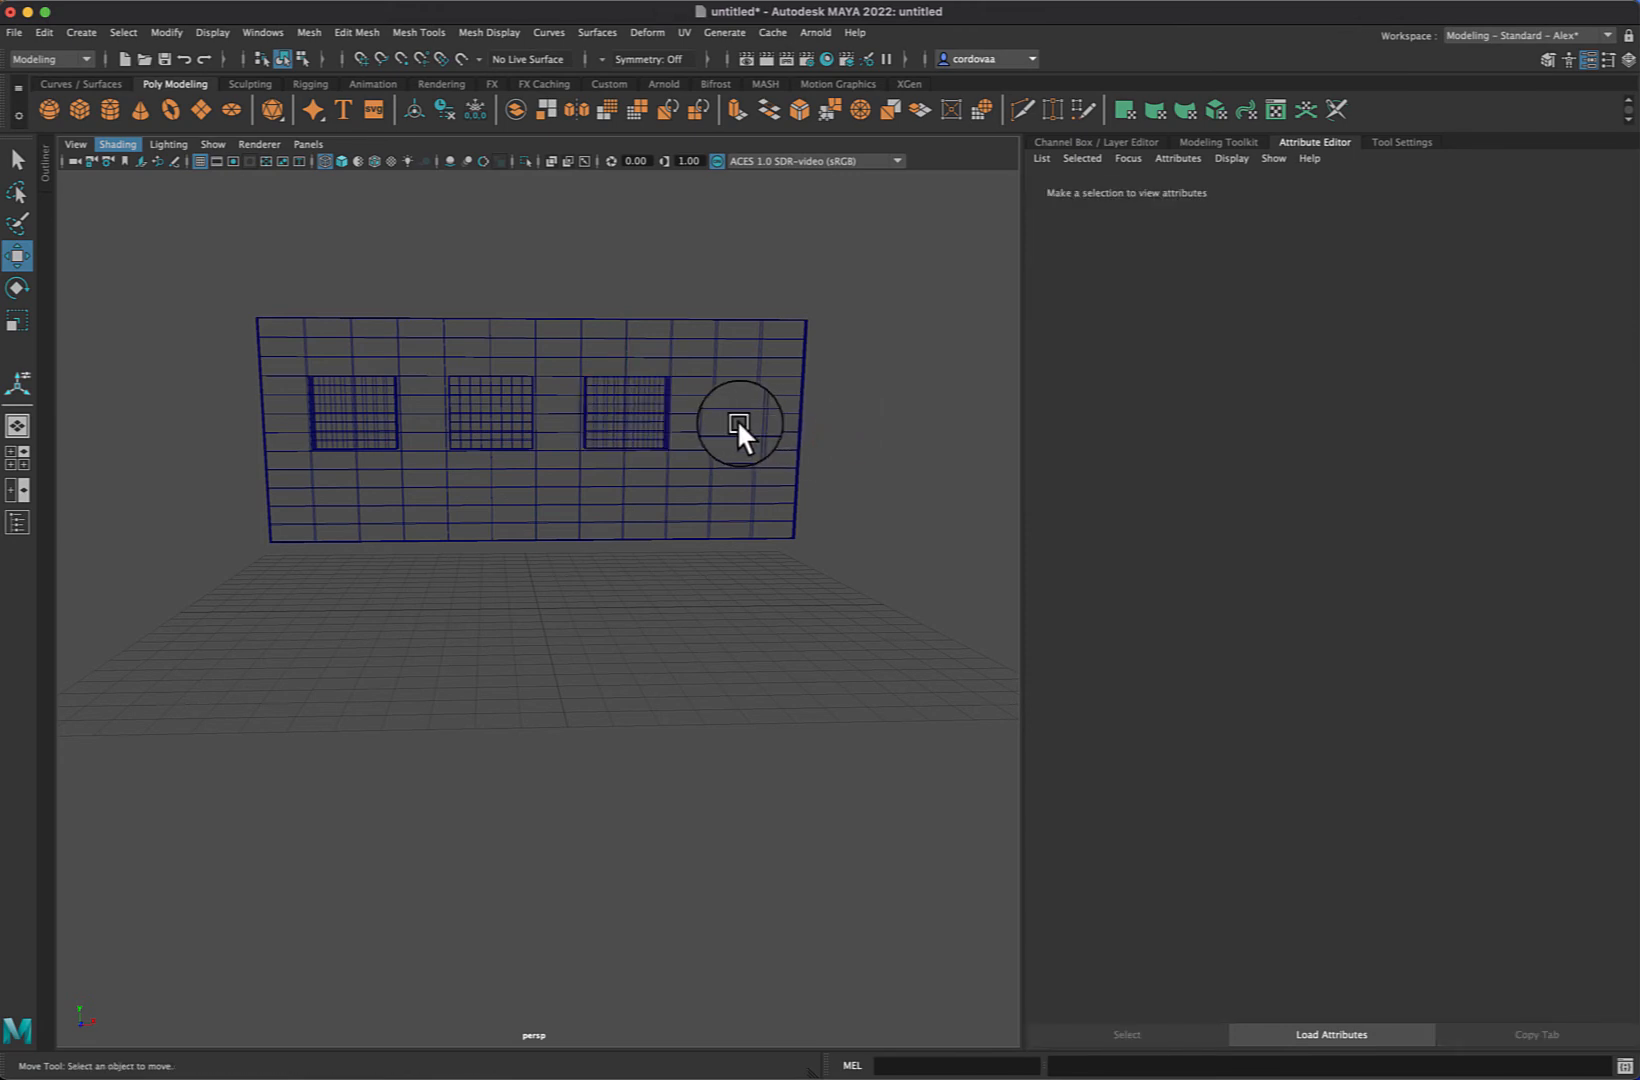
click(347, 416)
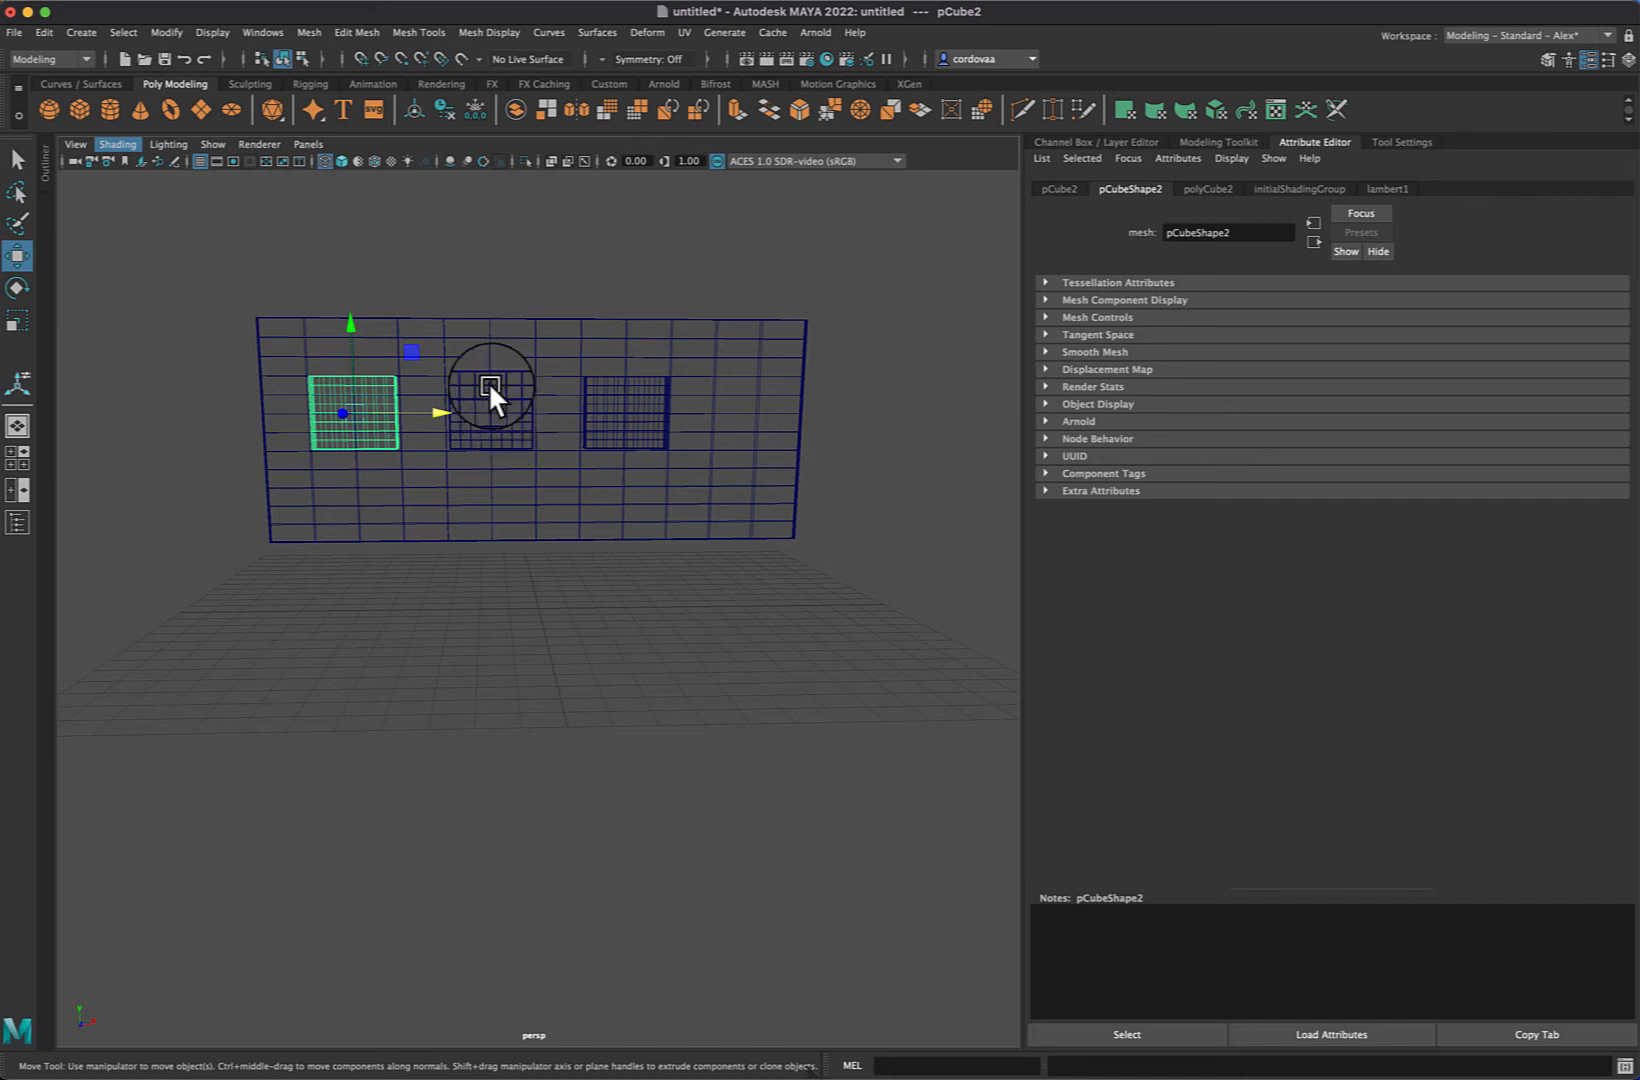
click(448, 277)
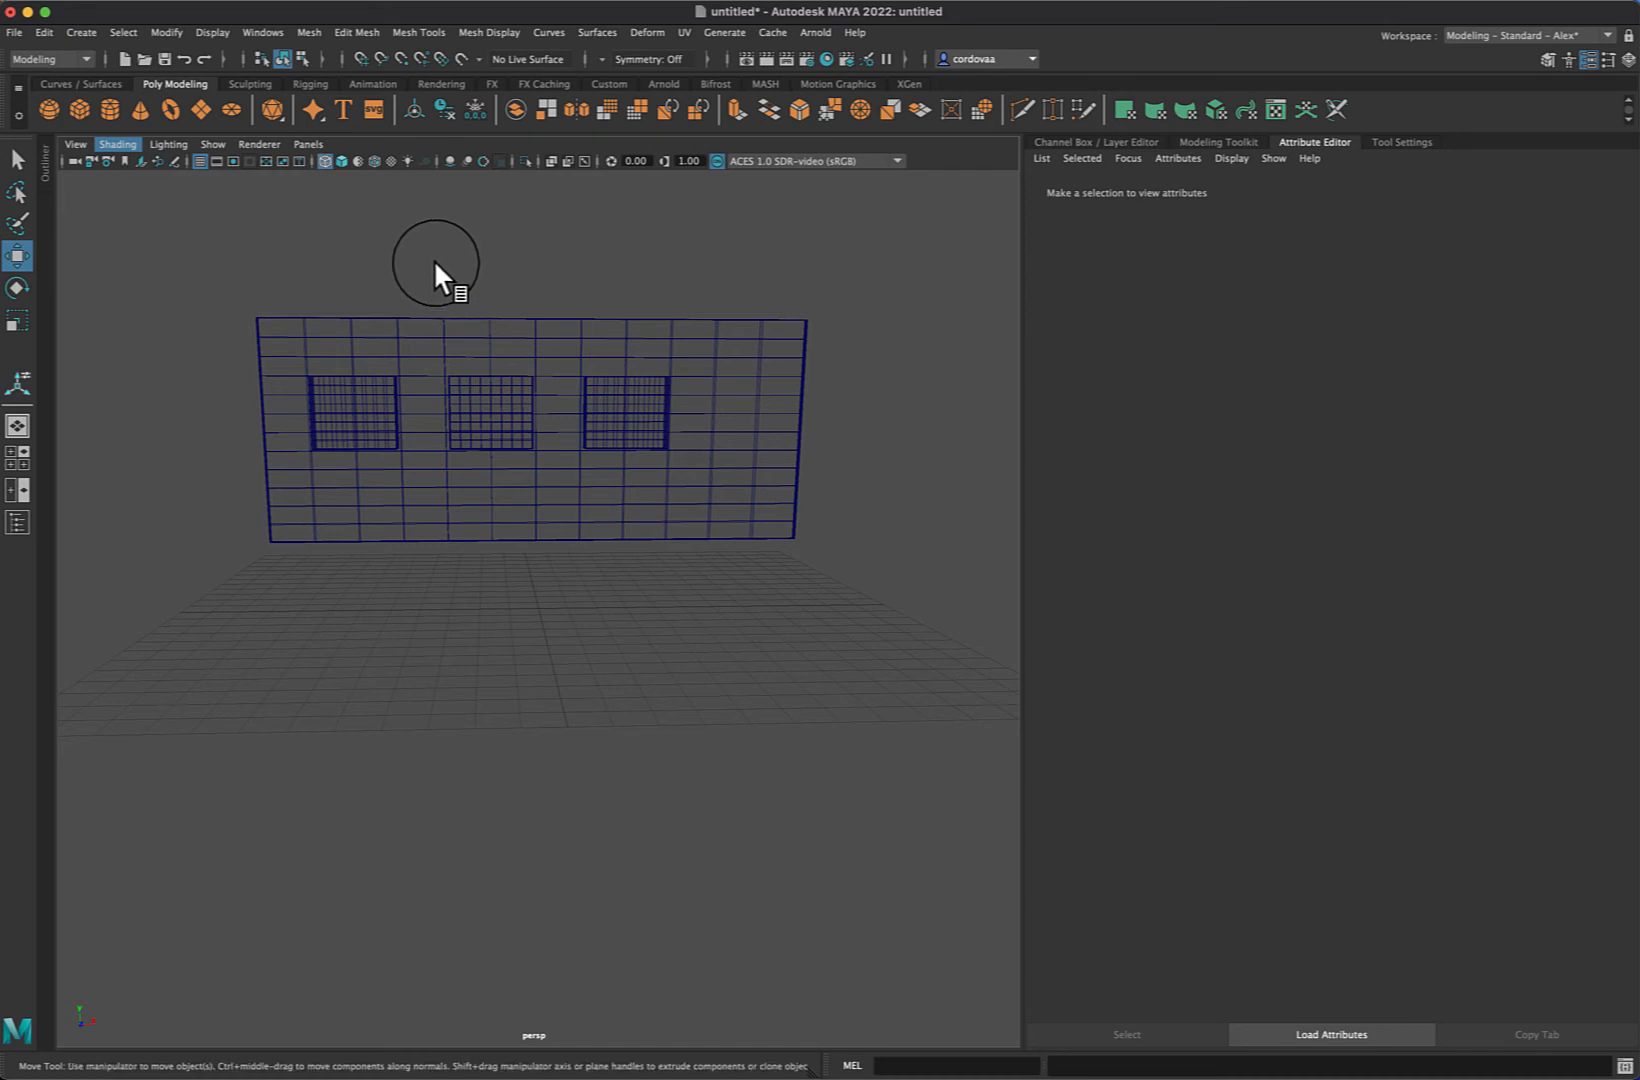
Compare the wall and small cubes in wireframe and smooth shaded display from a higher viewpoint, ending in wireframe.
click(322, 160)
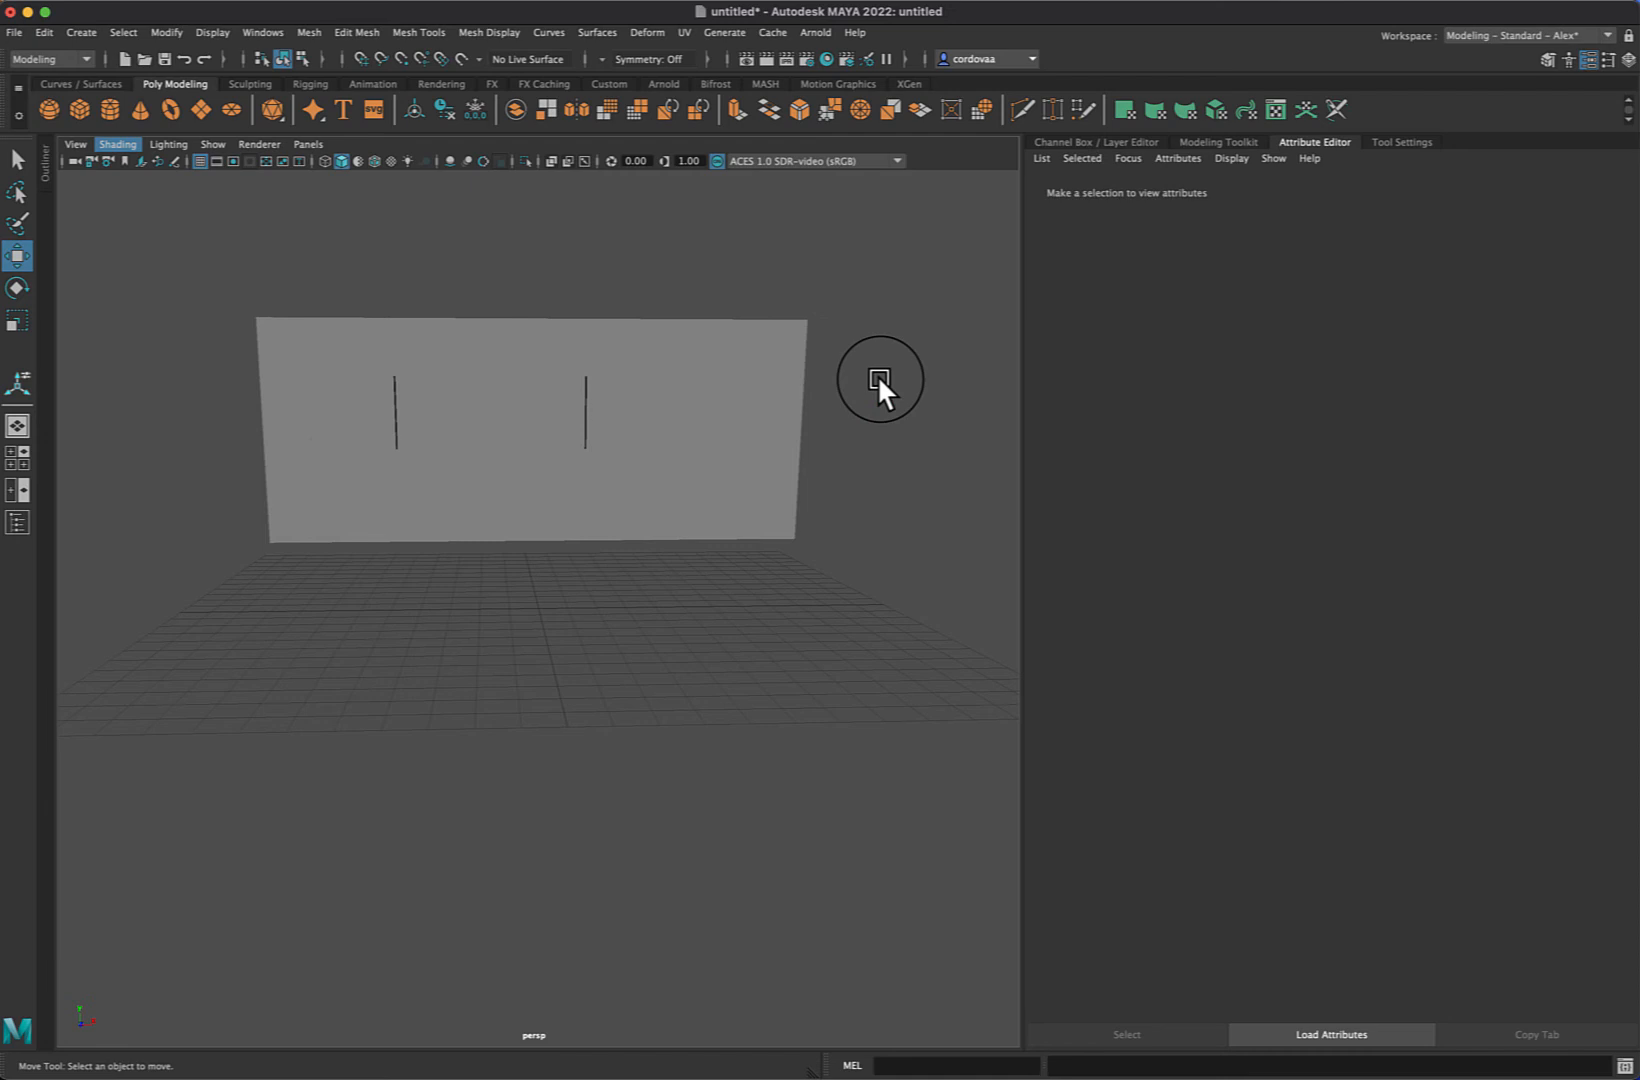
mouse_move(918, 424)
alt+mouse_down()
mouse_move(899, 448)
mouse_move(914, 439)
alt+mouse_up()
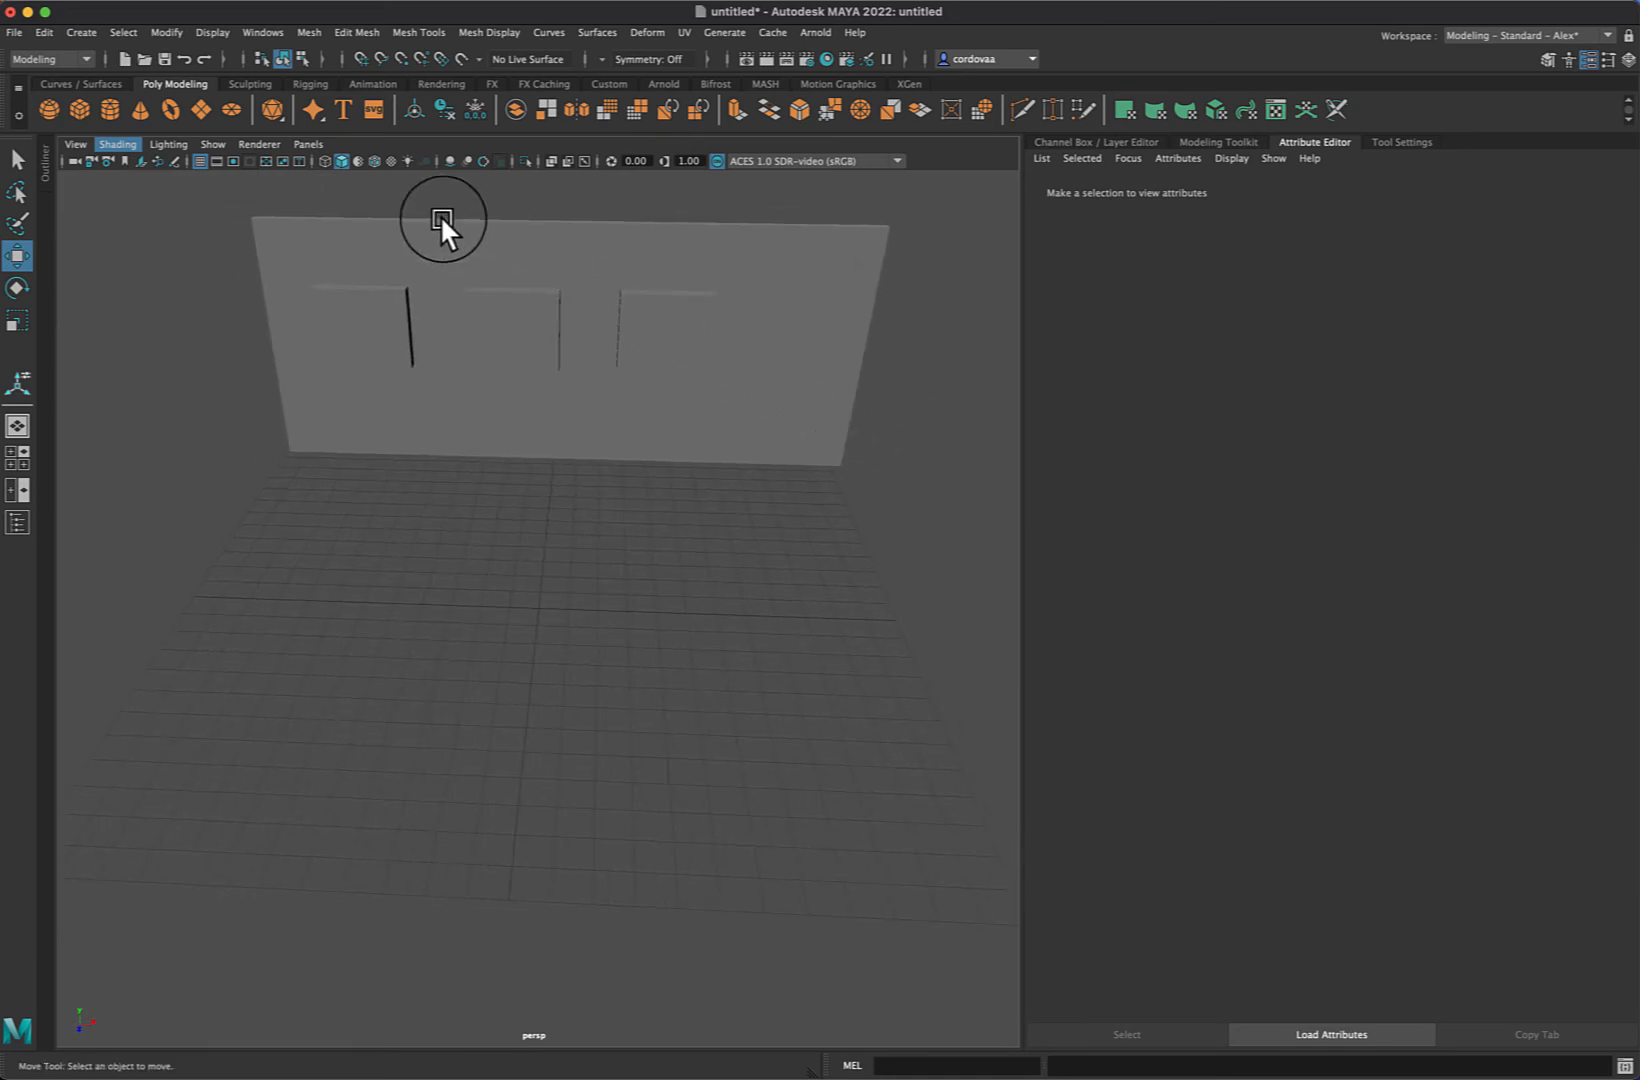
click(319, 159)
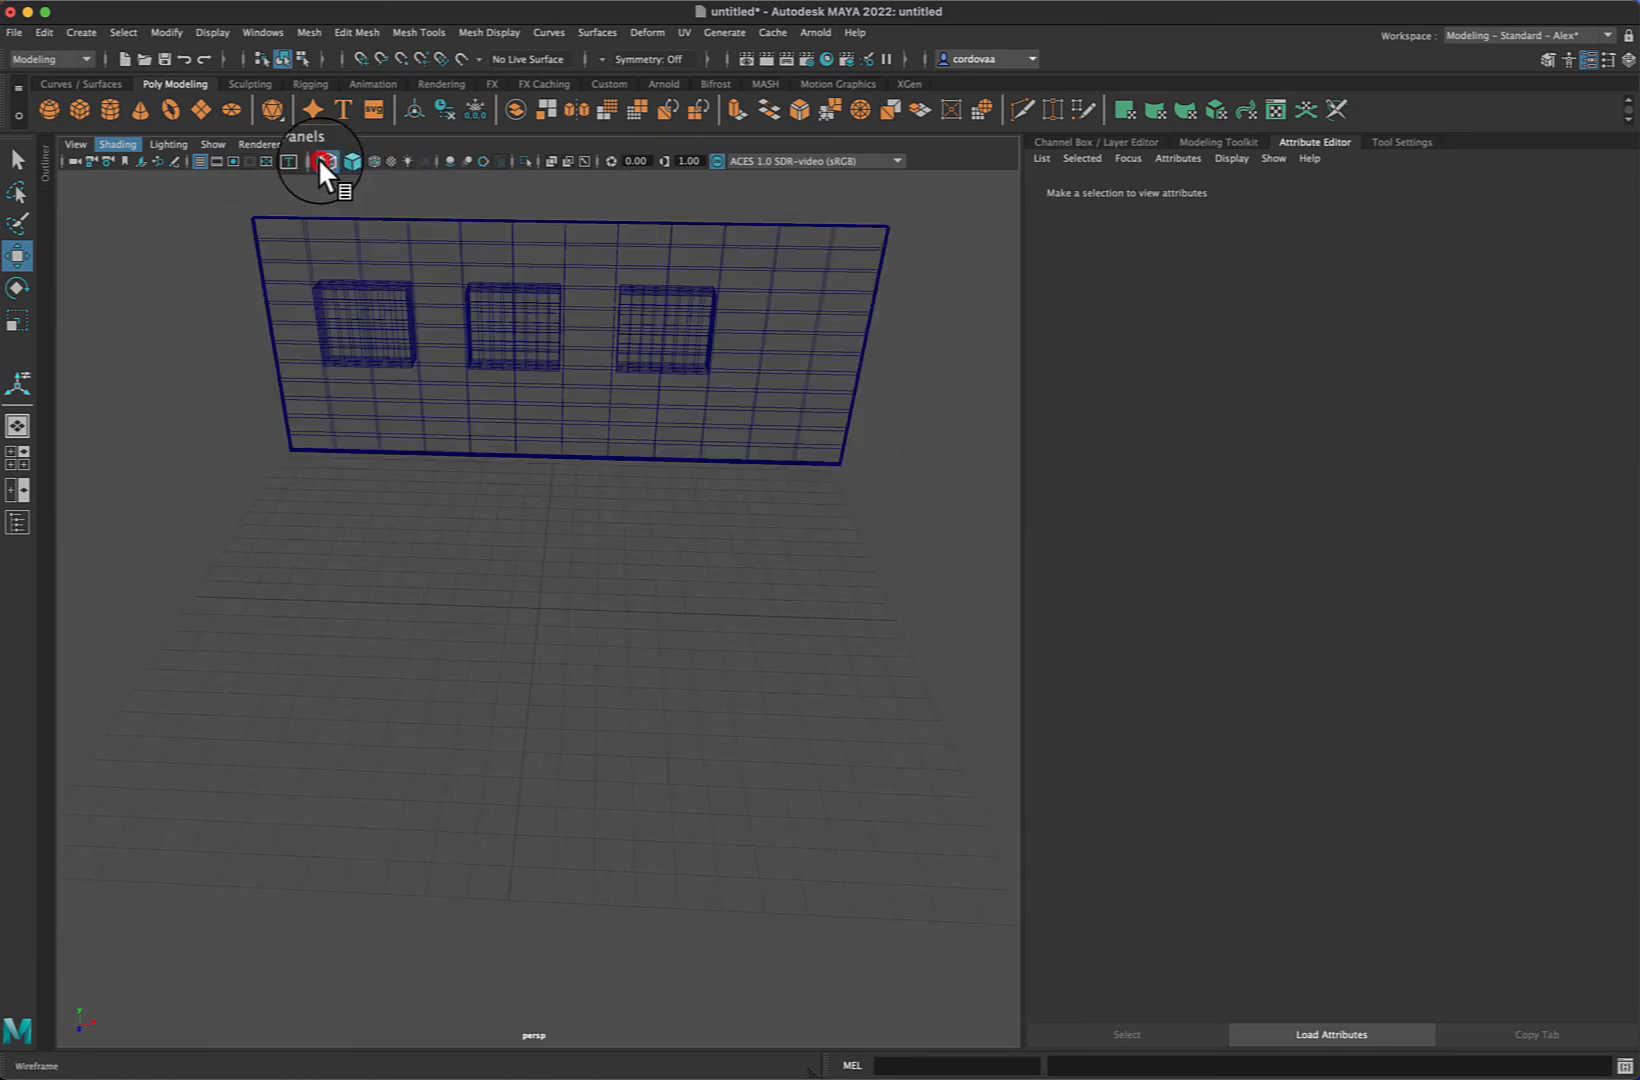
click(339, 160)
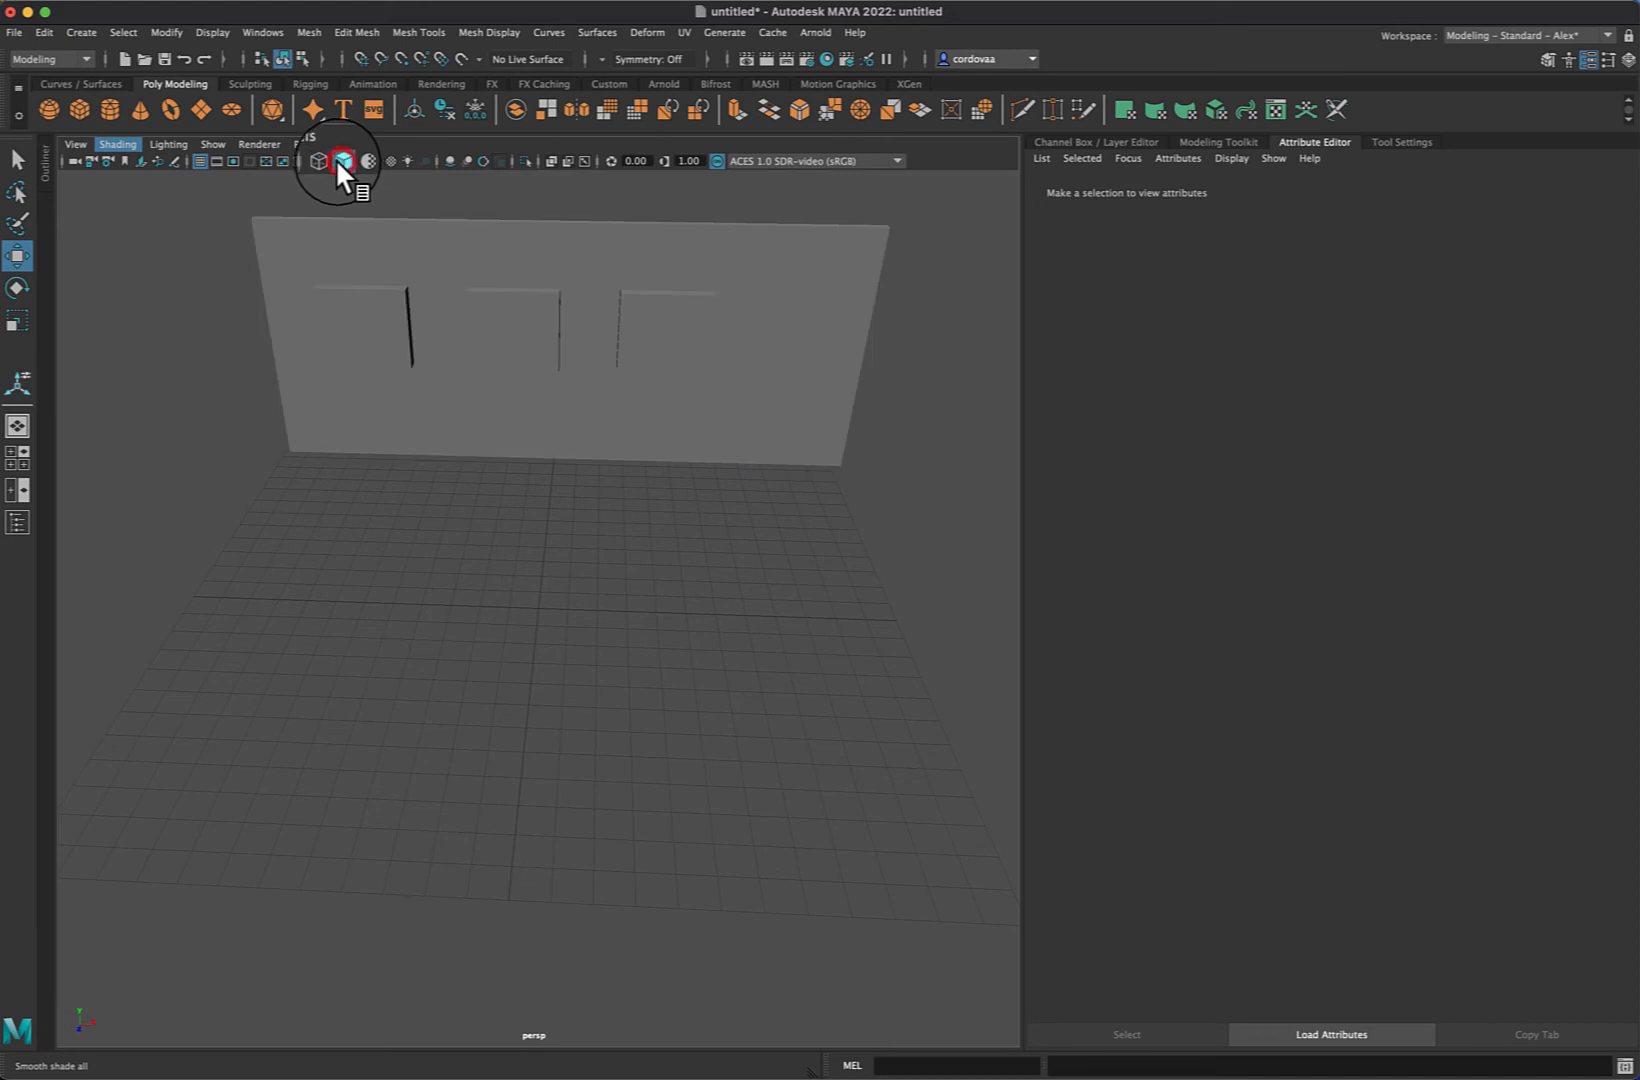
click(323, 161)
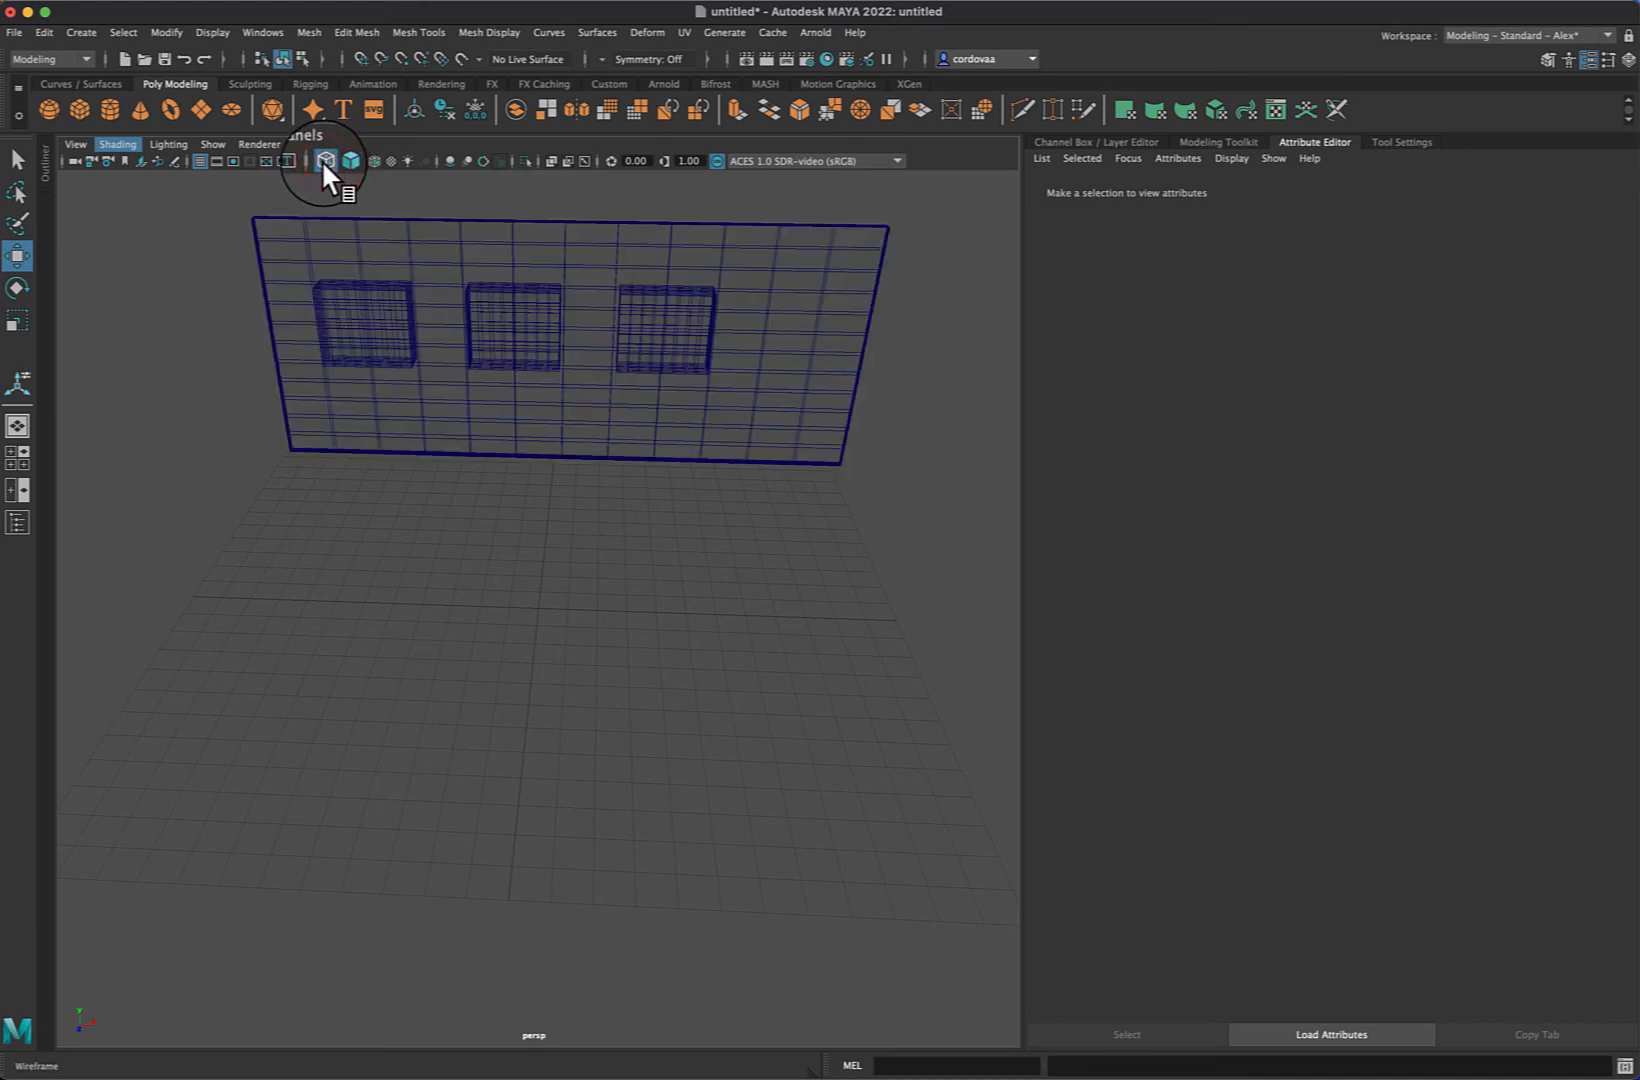
click(321, 159)
key(6)
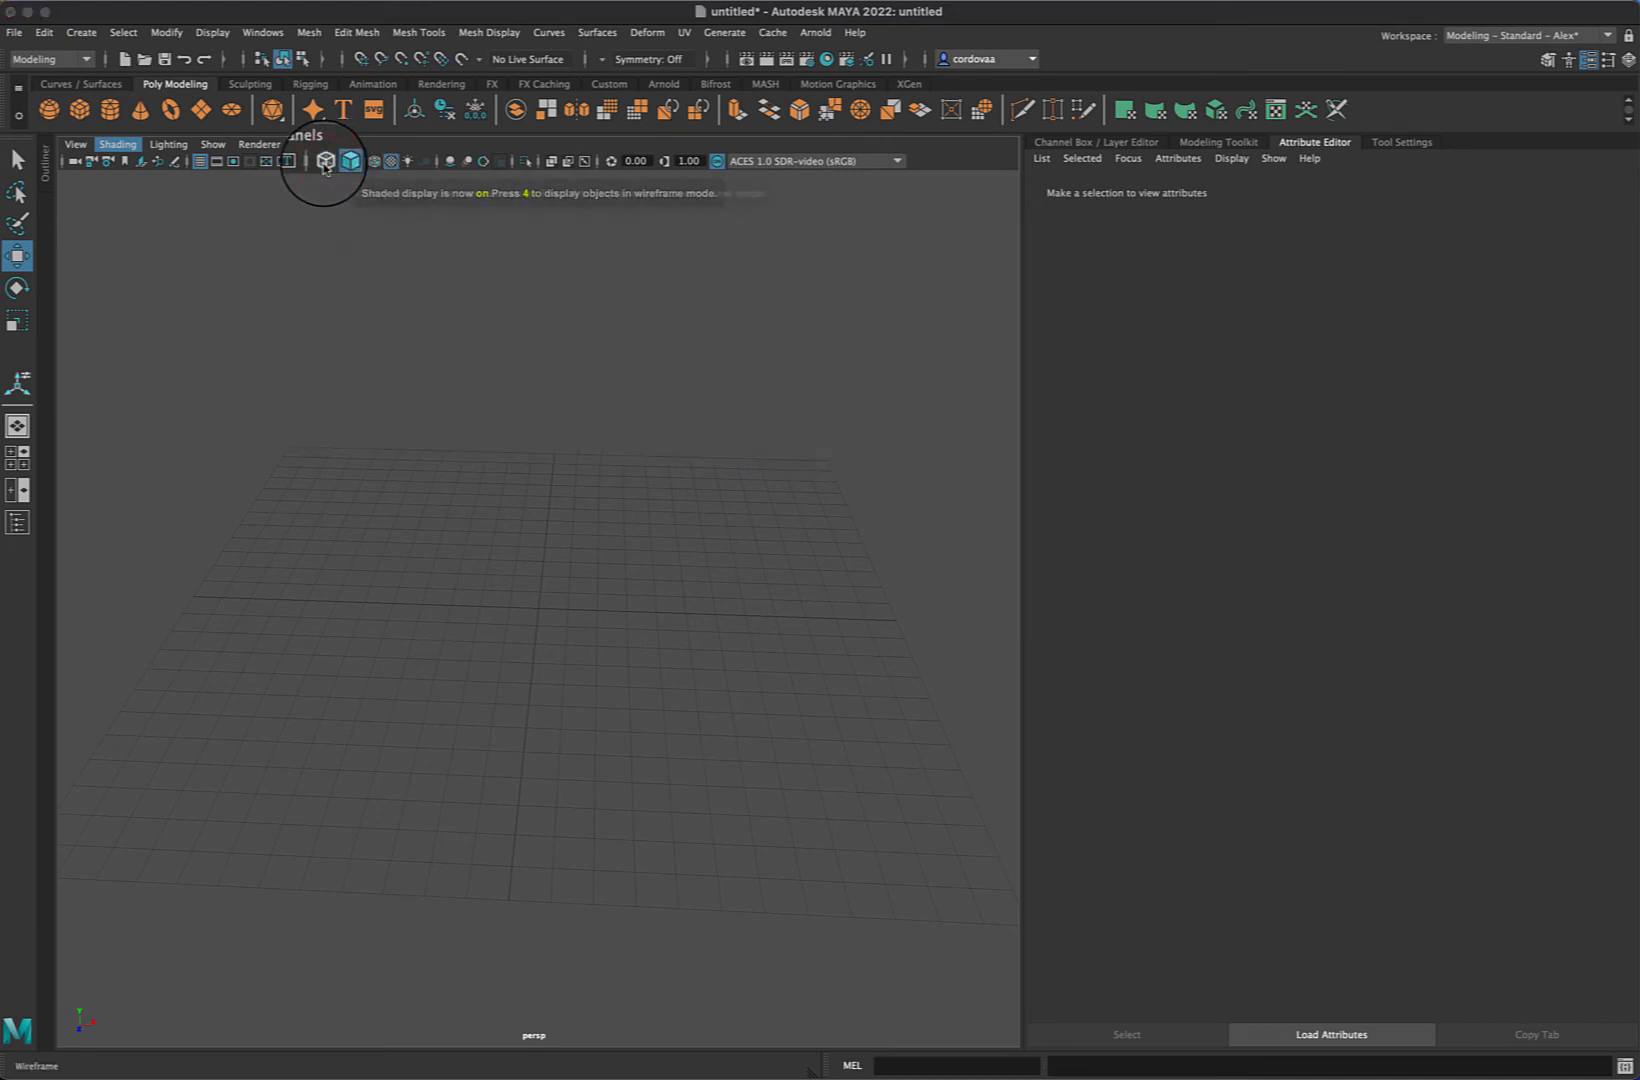
click(325, 161)
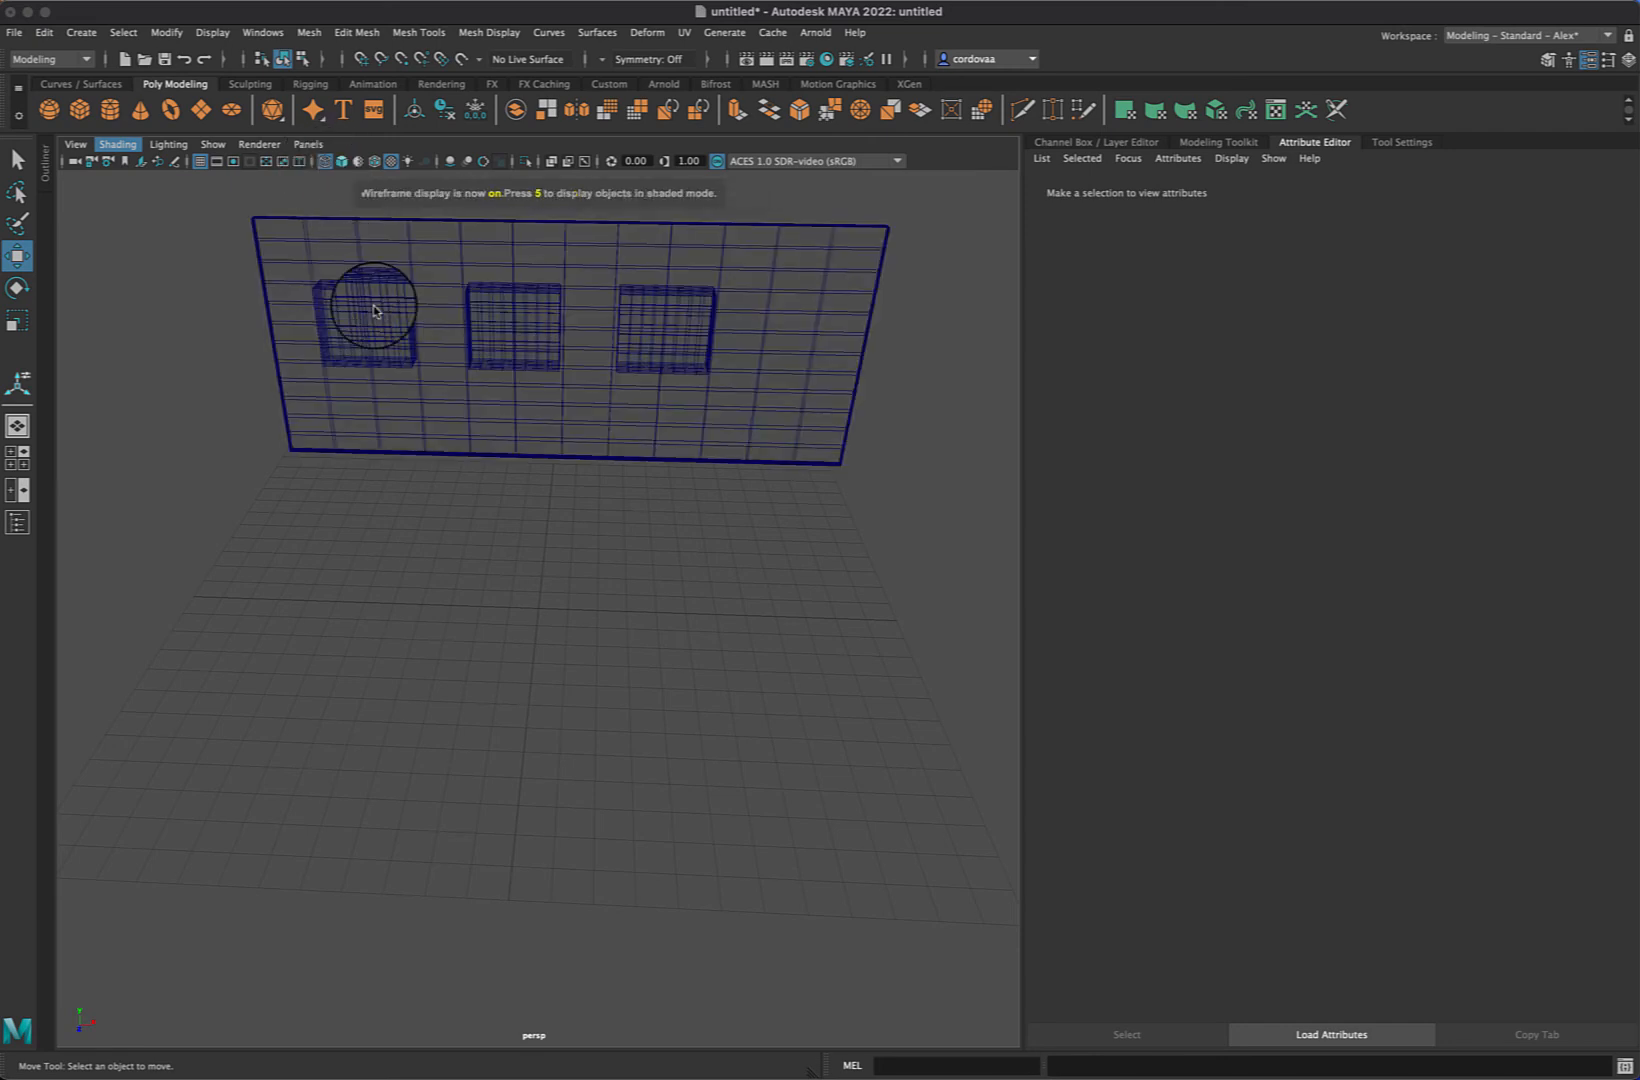
Test object selection in wireframe by picking the first small cube and the wall along its outer edge.
click(381, 331)
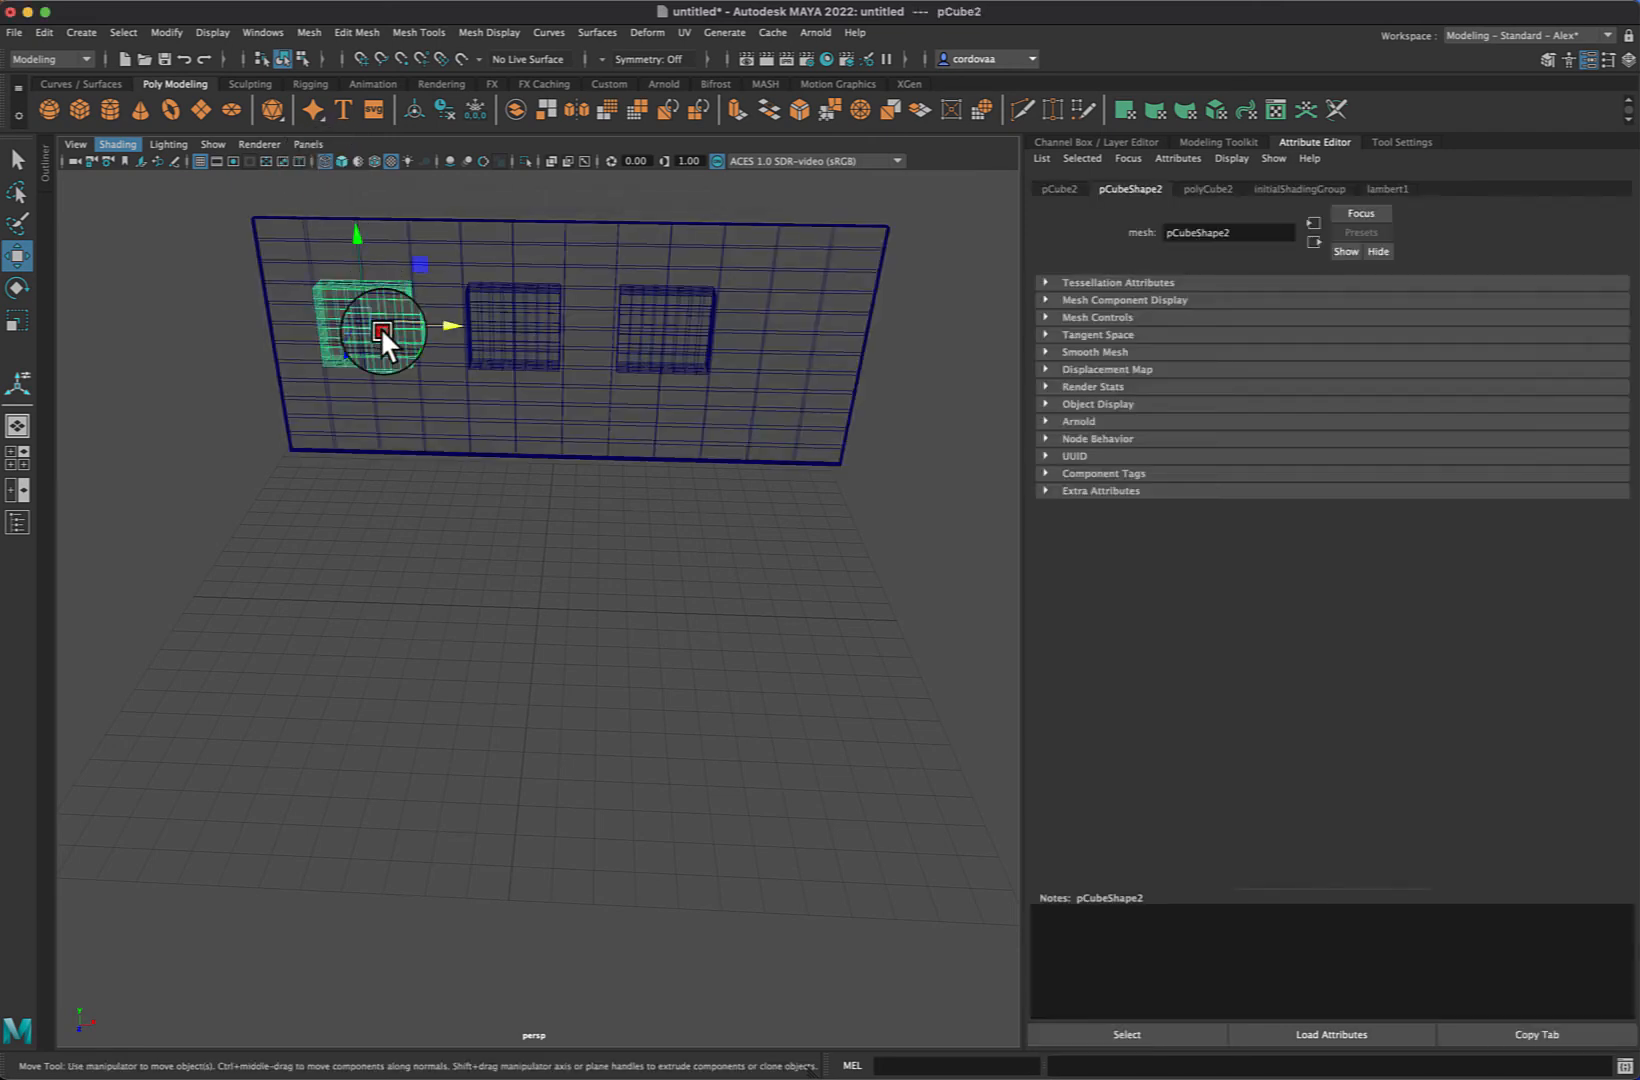
click(554, 257)
click(495, 266)
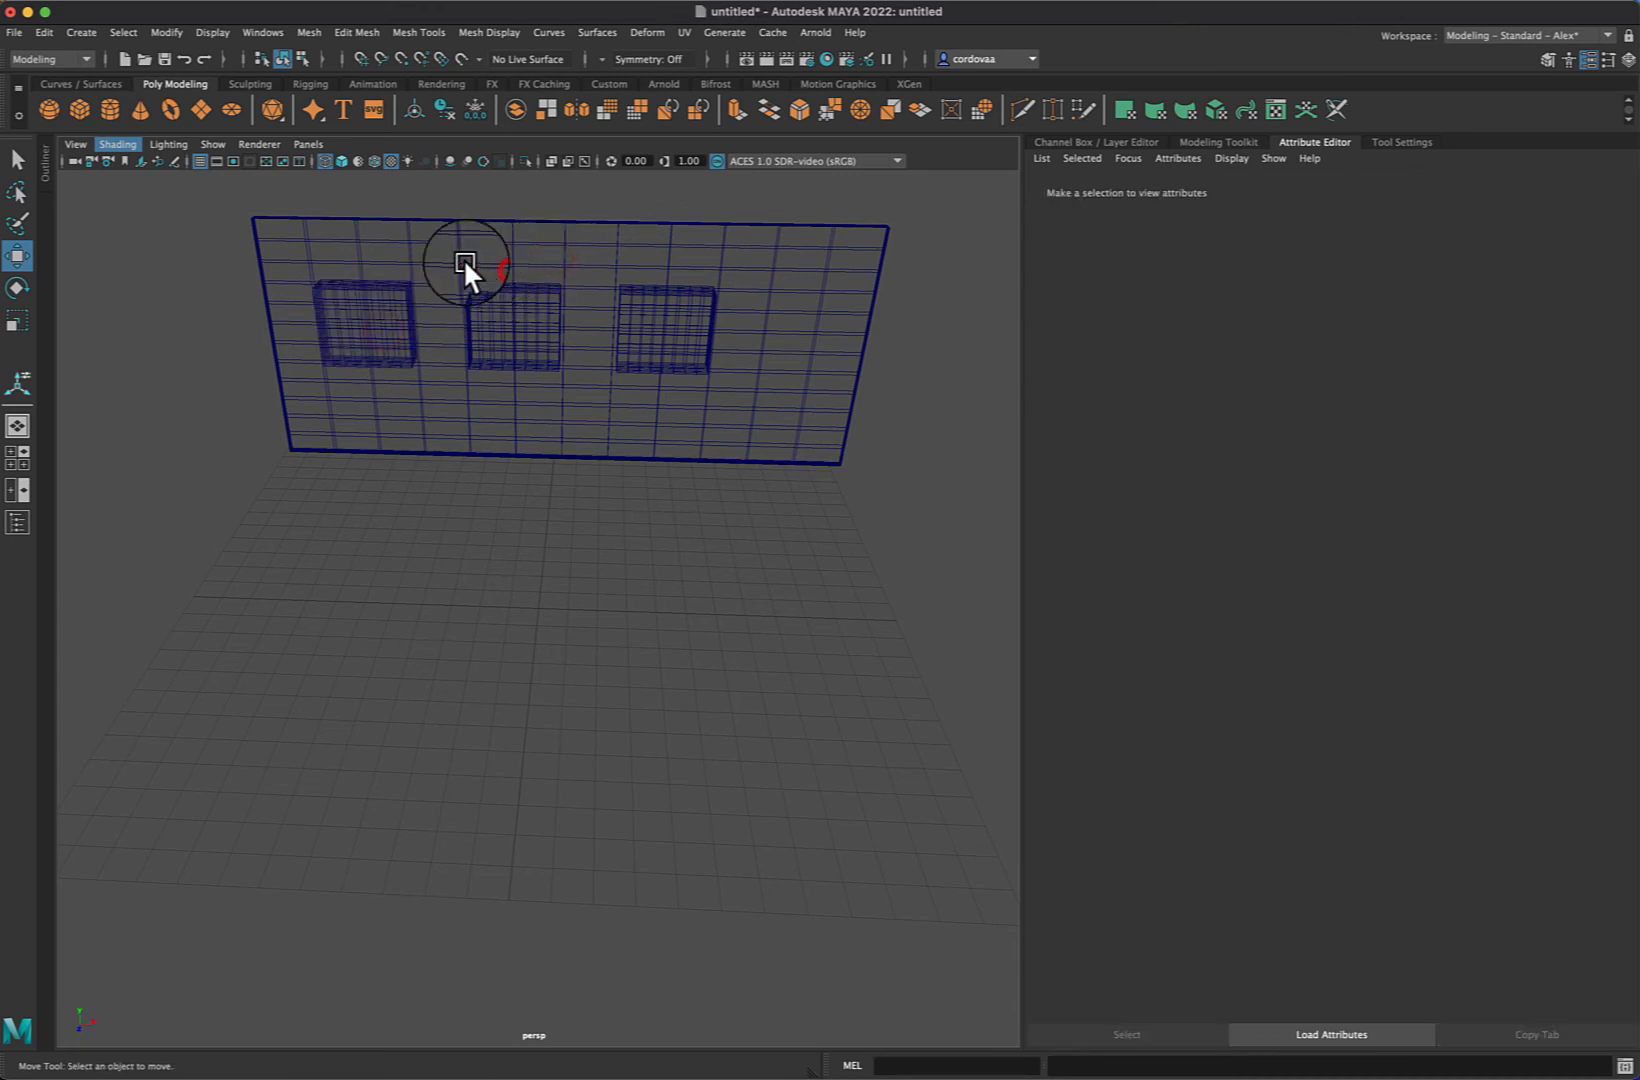
click(385, 246)
click(280, 227)
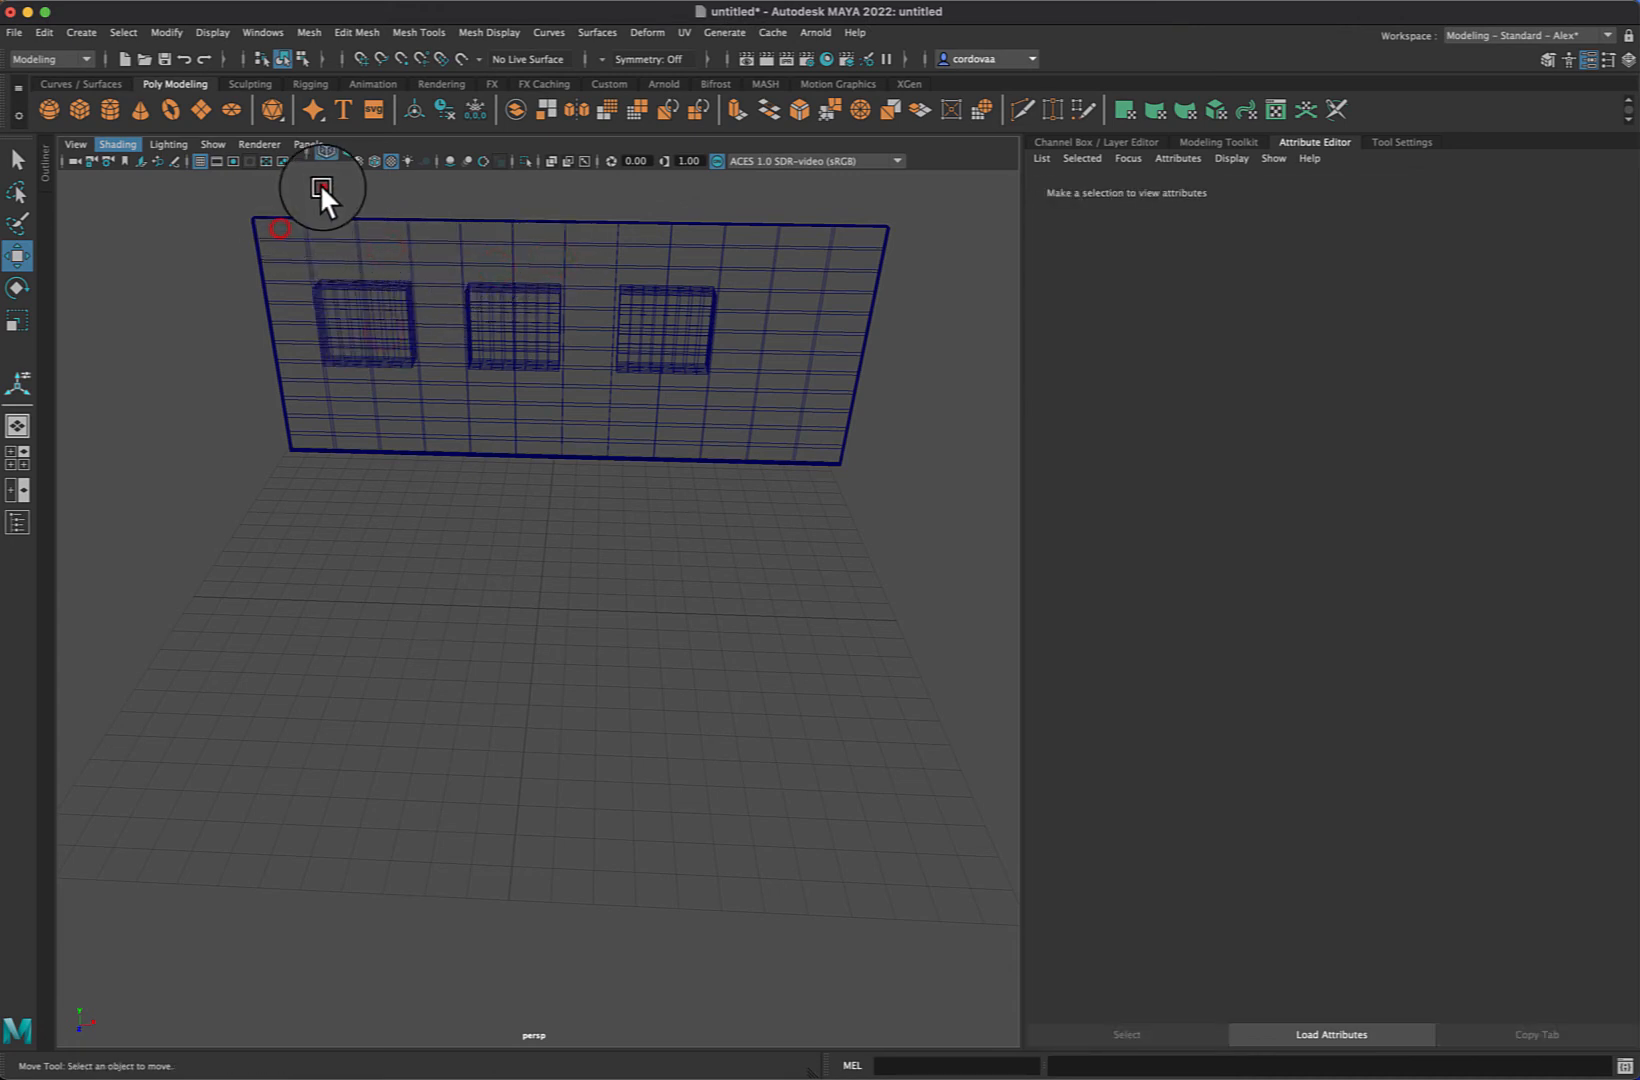
click(269, 215)
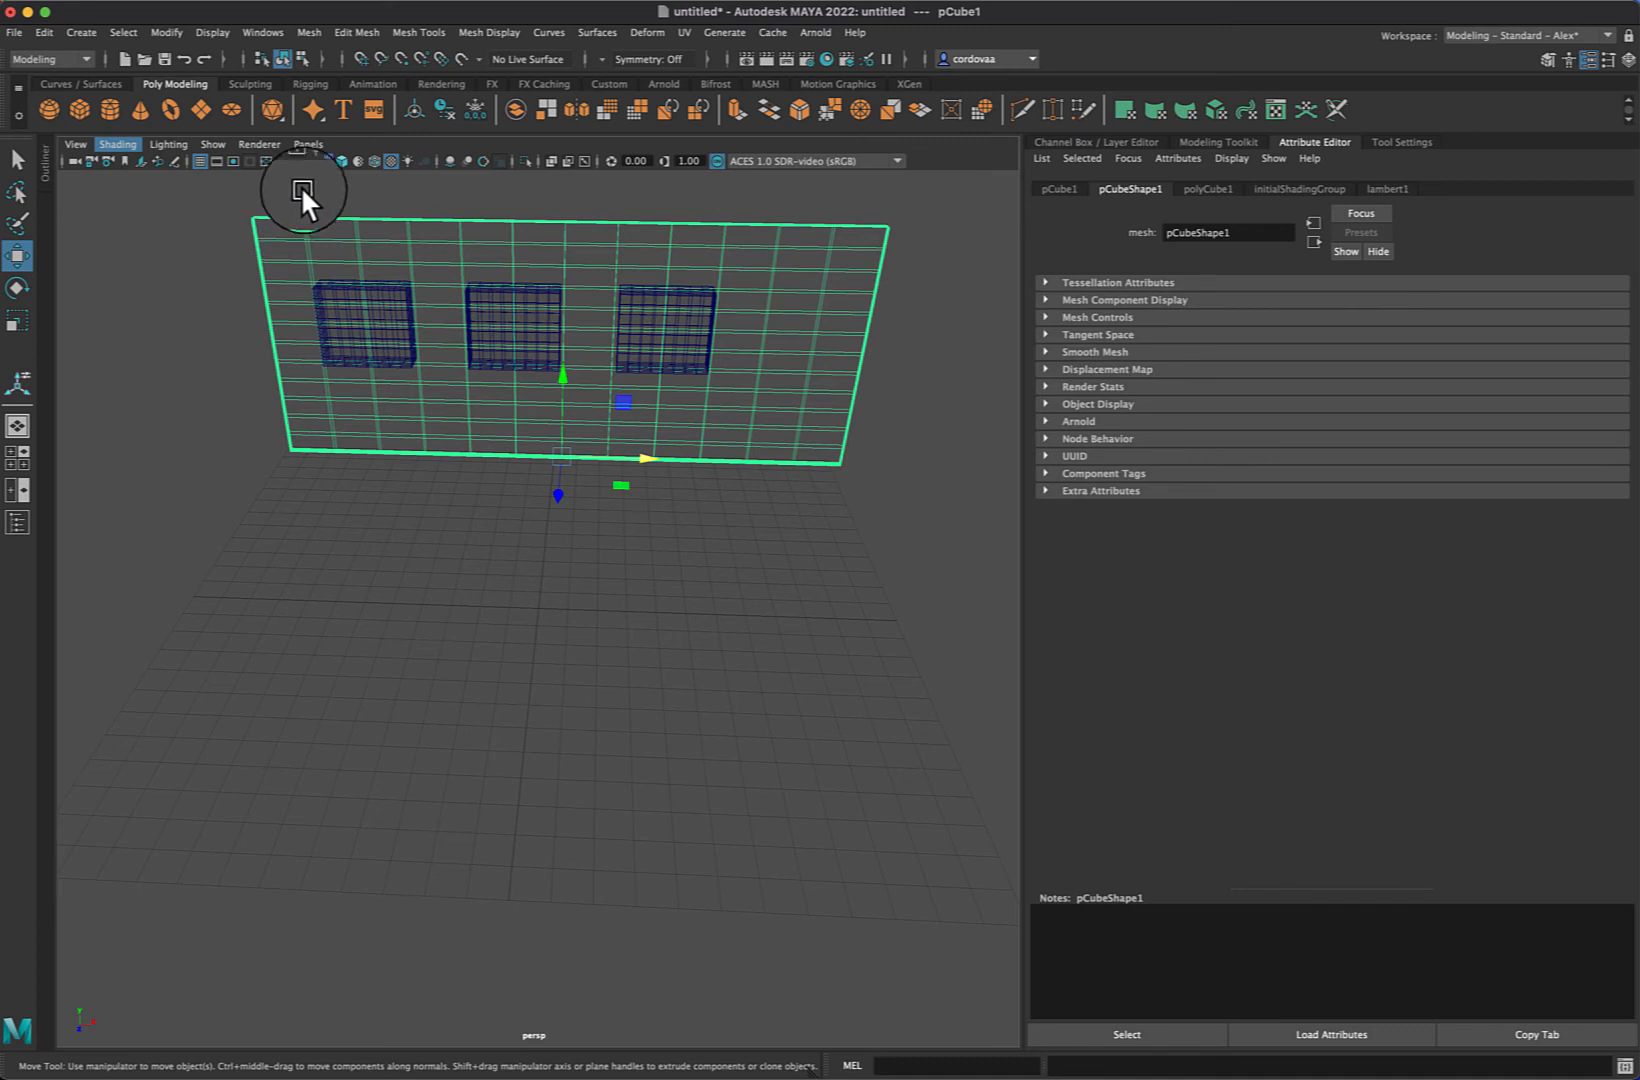
Display the wall and cubes smooth shaded with Wireframe on Shaded turned on, comparing the result with plain wireframe.
click(373, 160)
click(403, 180)
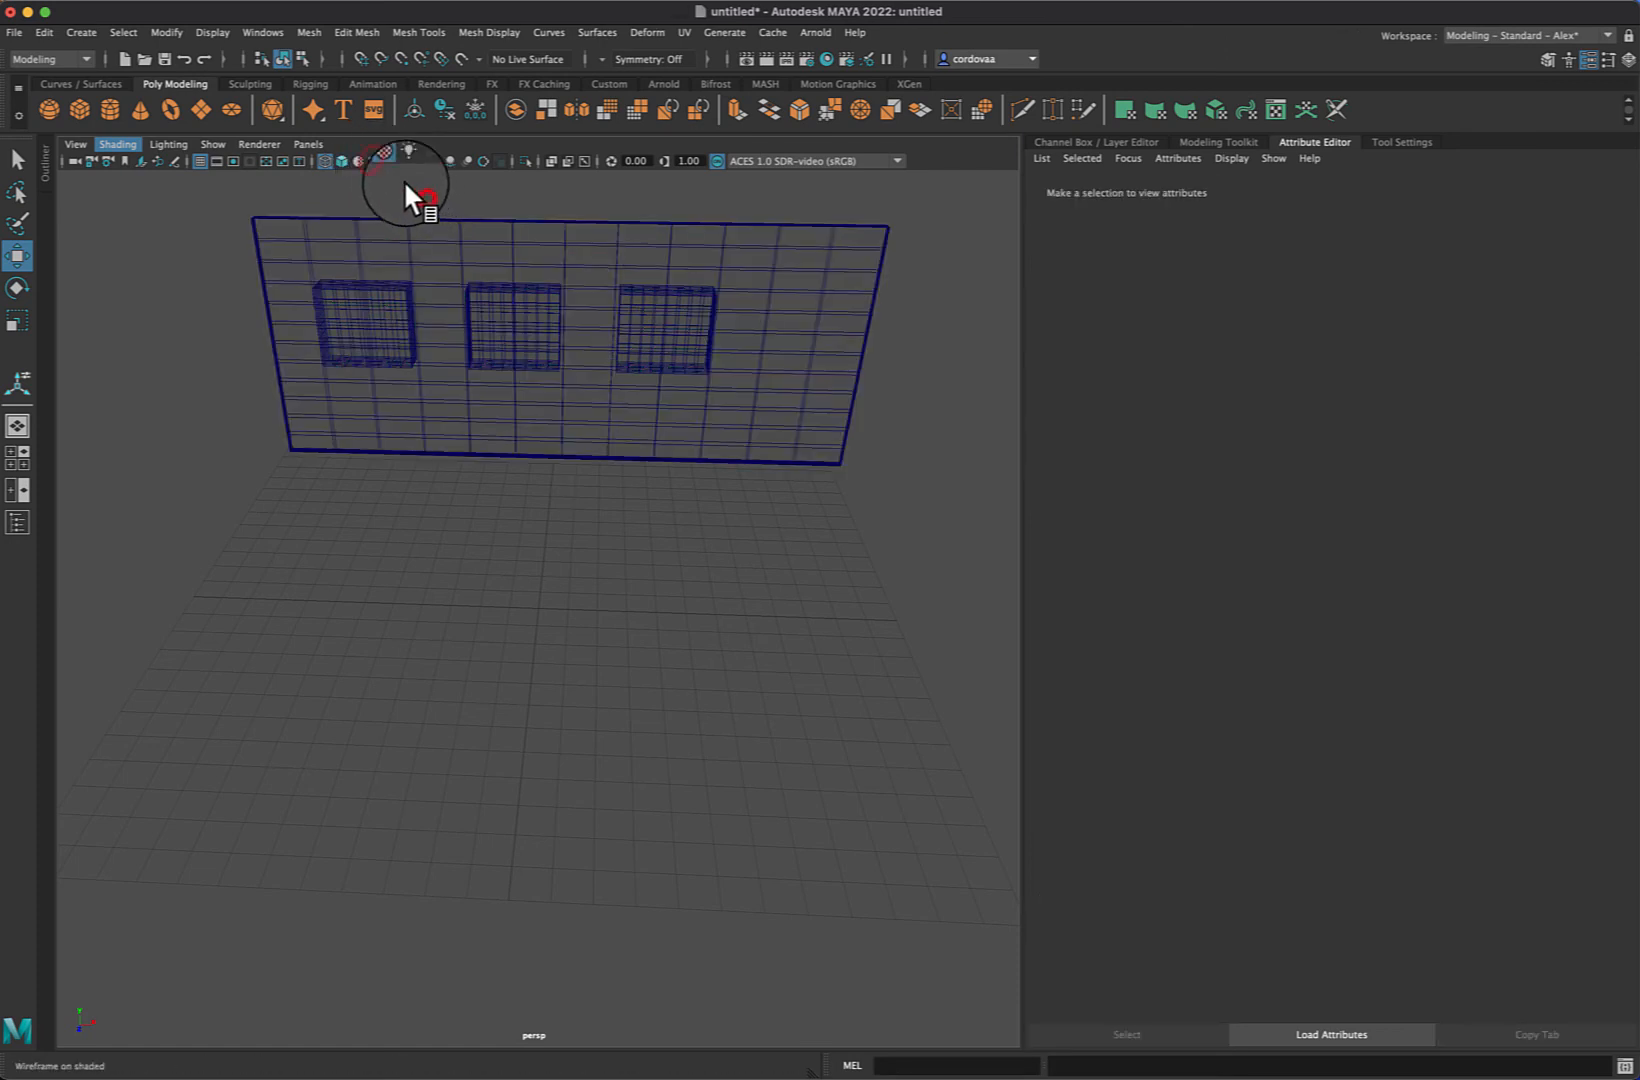
click(372, 159)
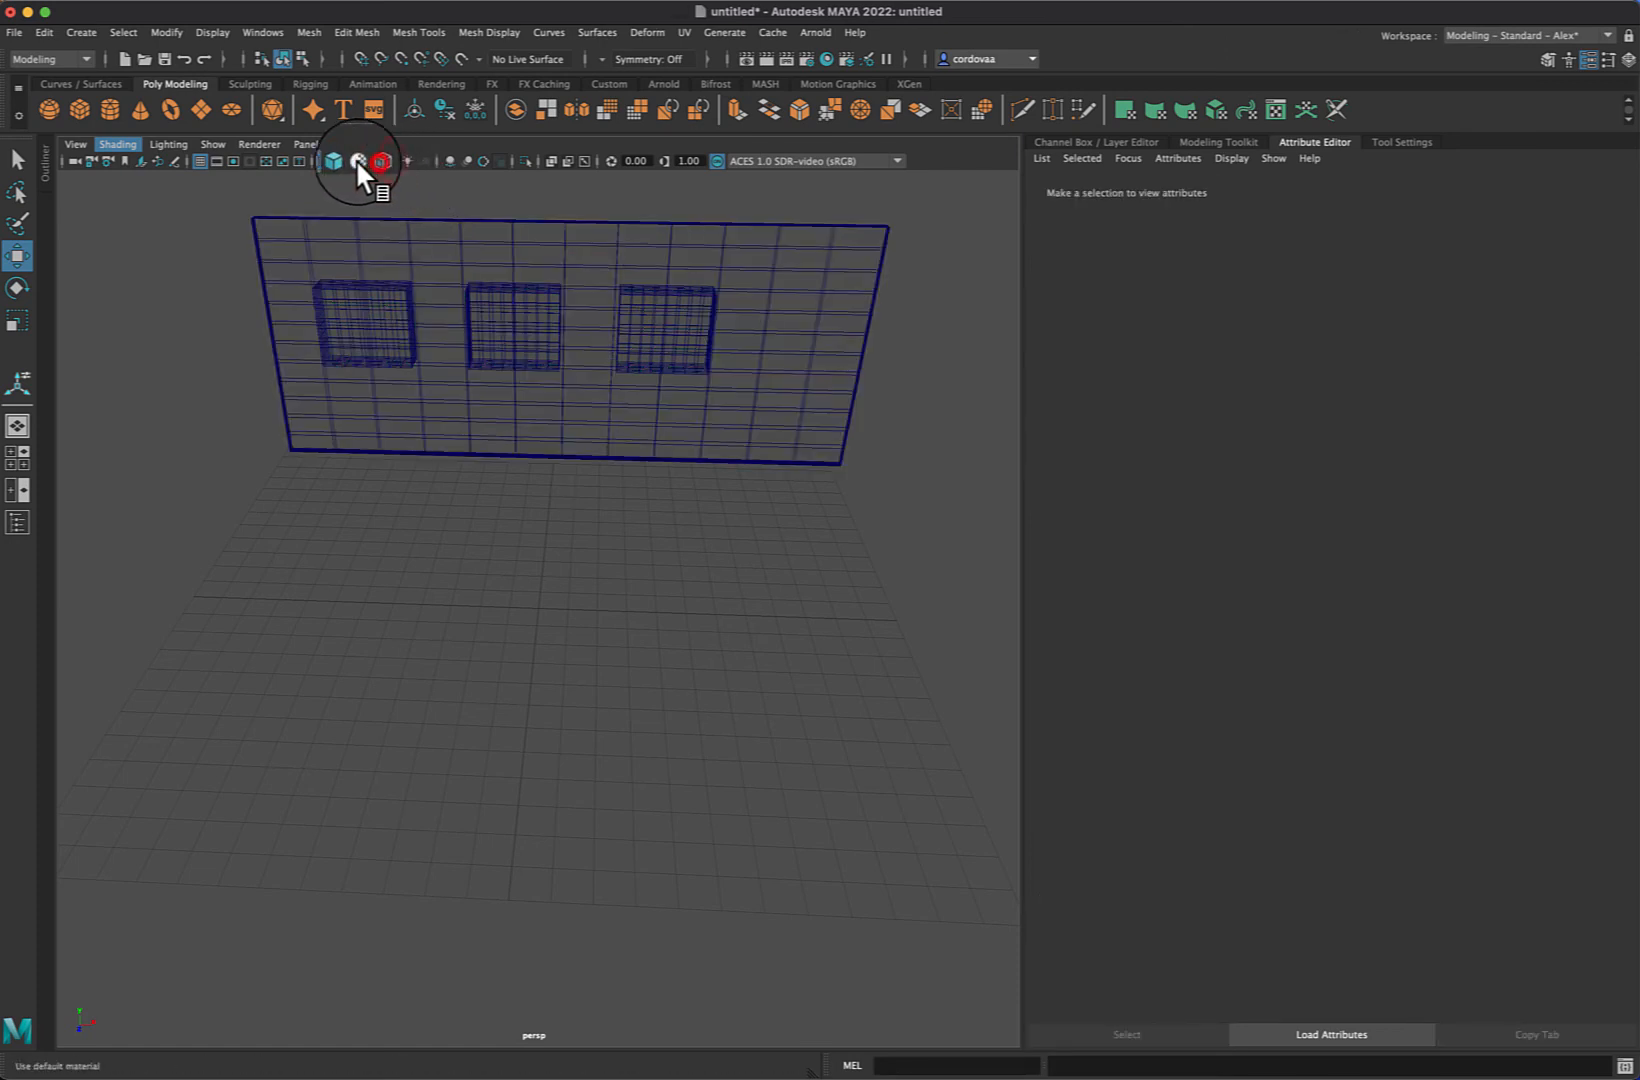
click(327, 161)
click(368, 160)
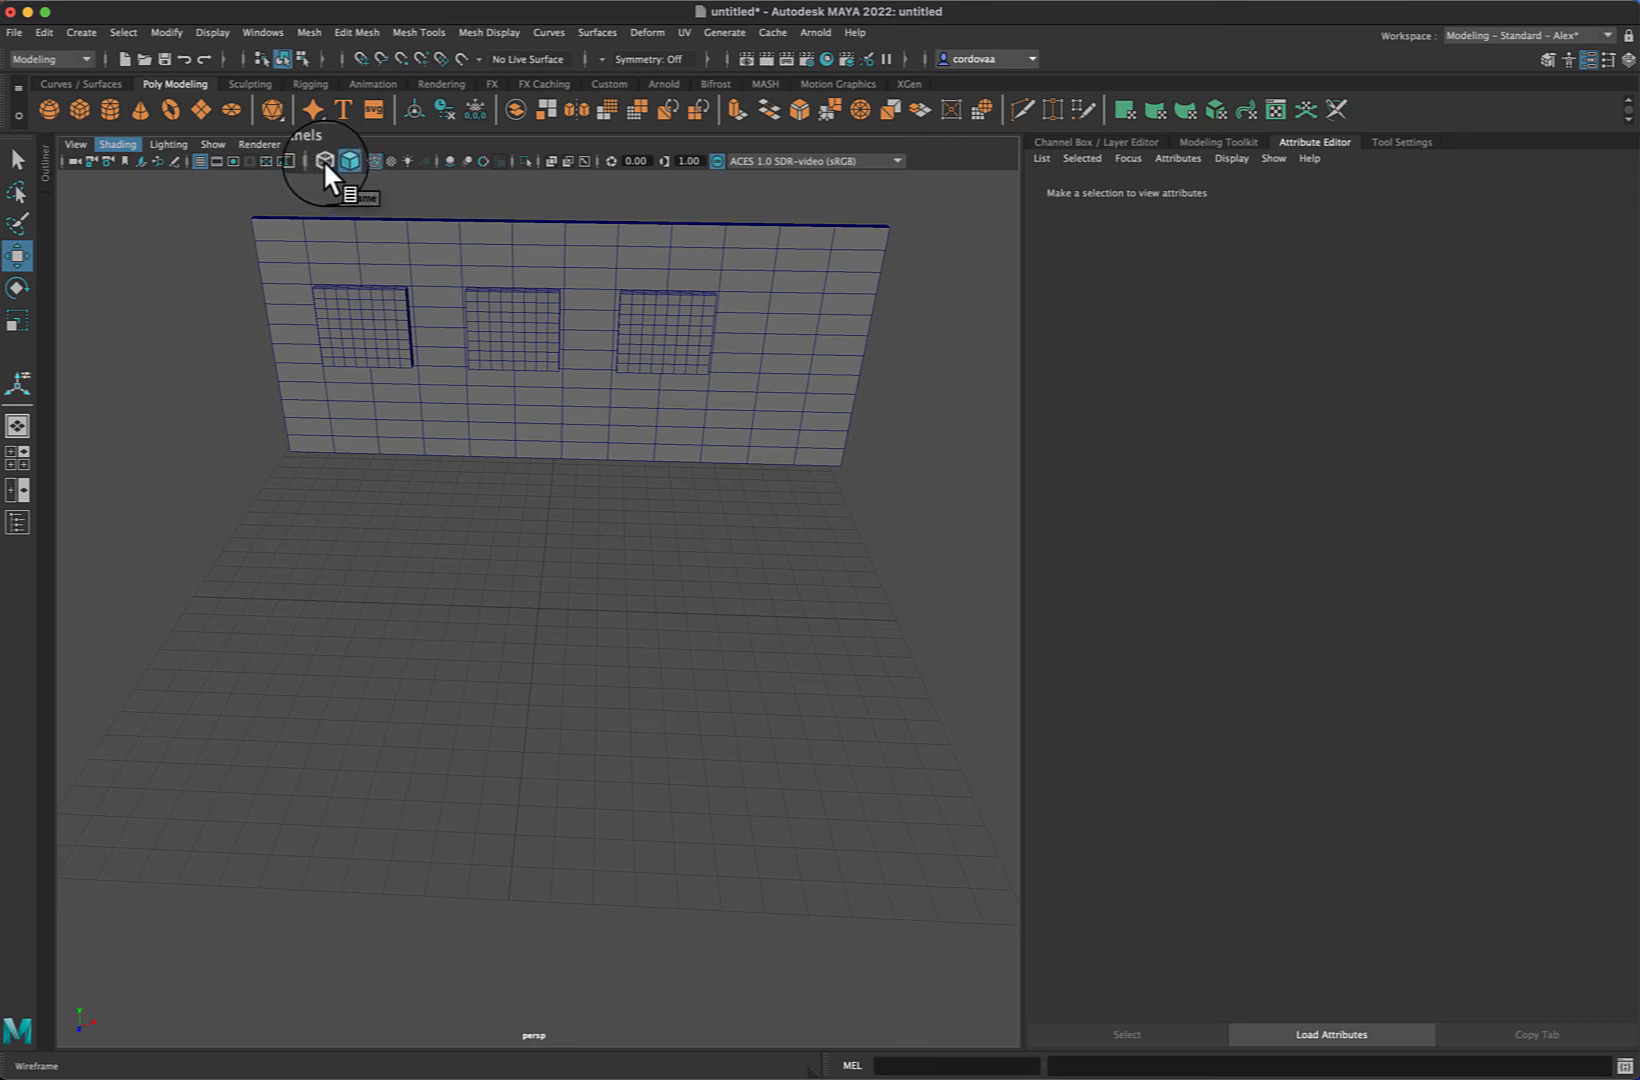
click(323, 161)
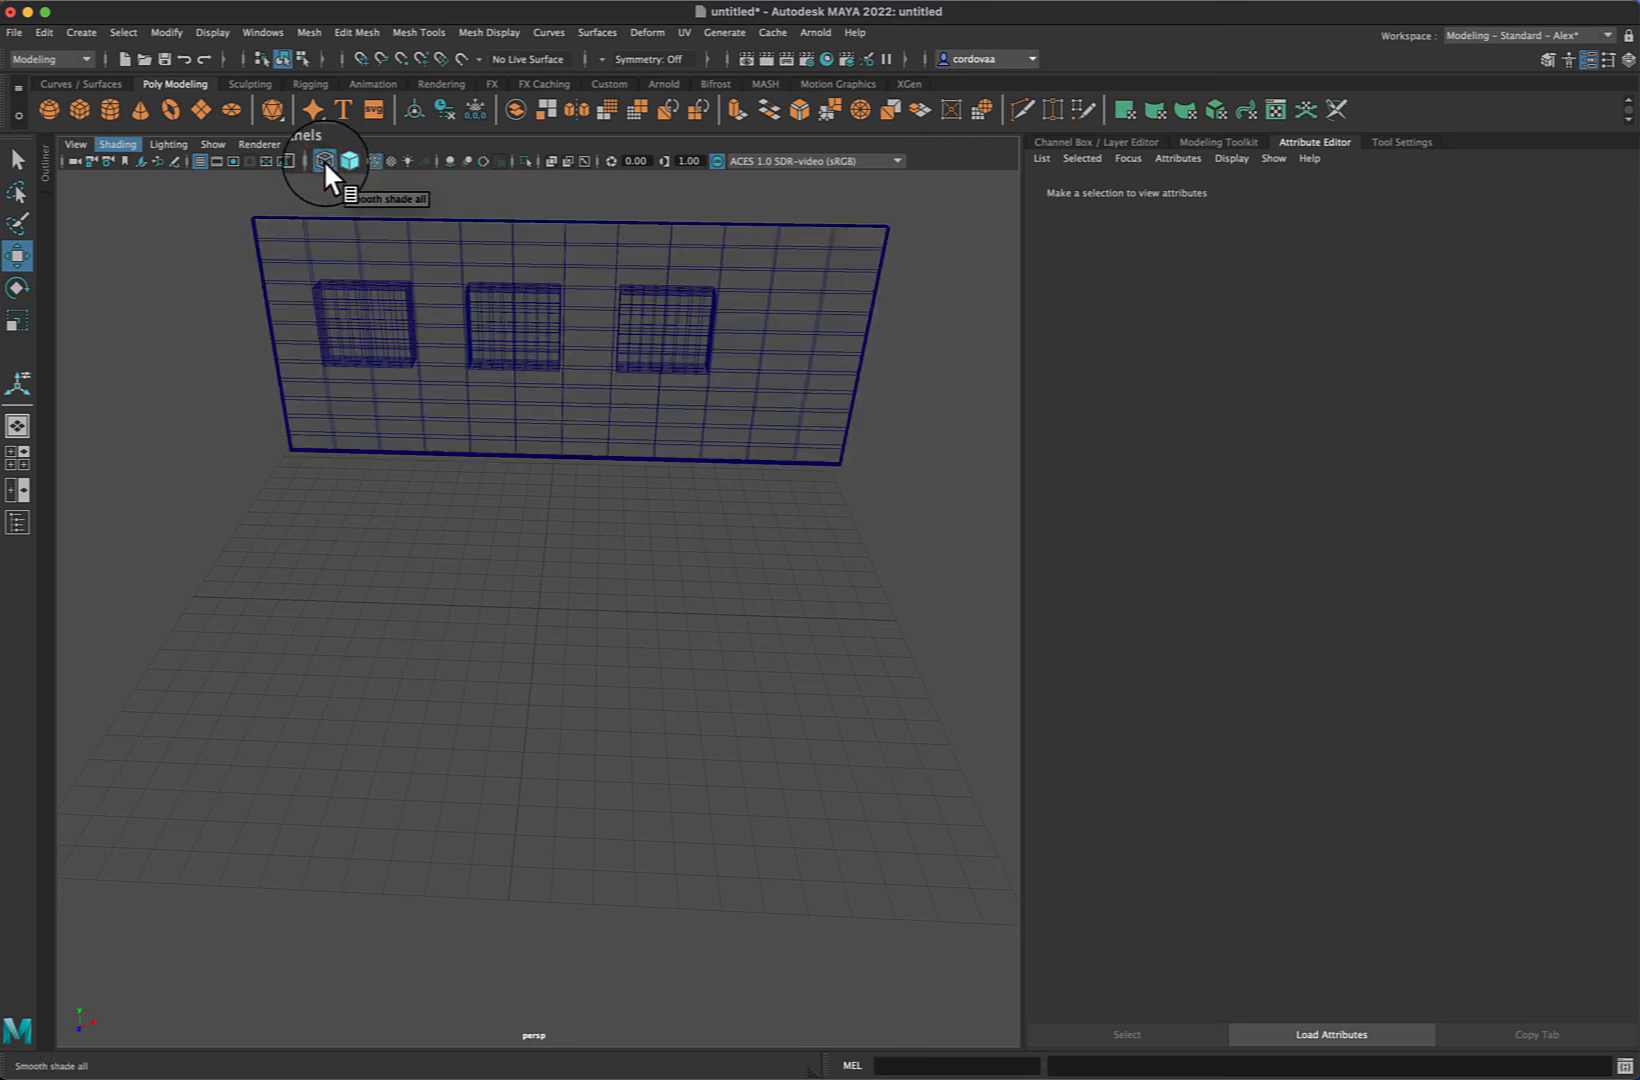
click(342, 160)
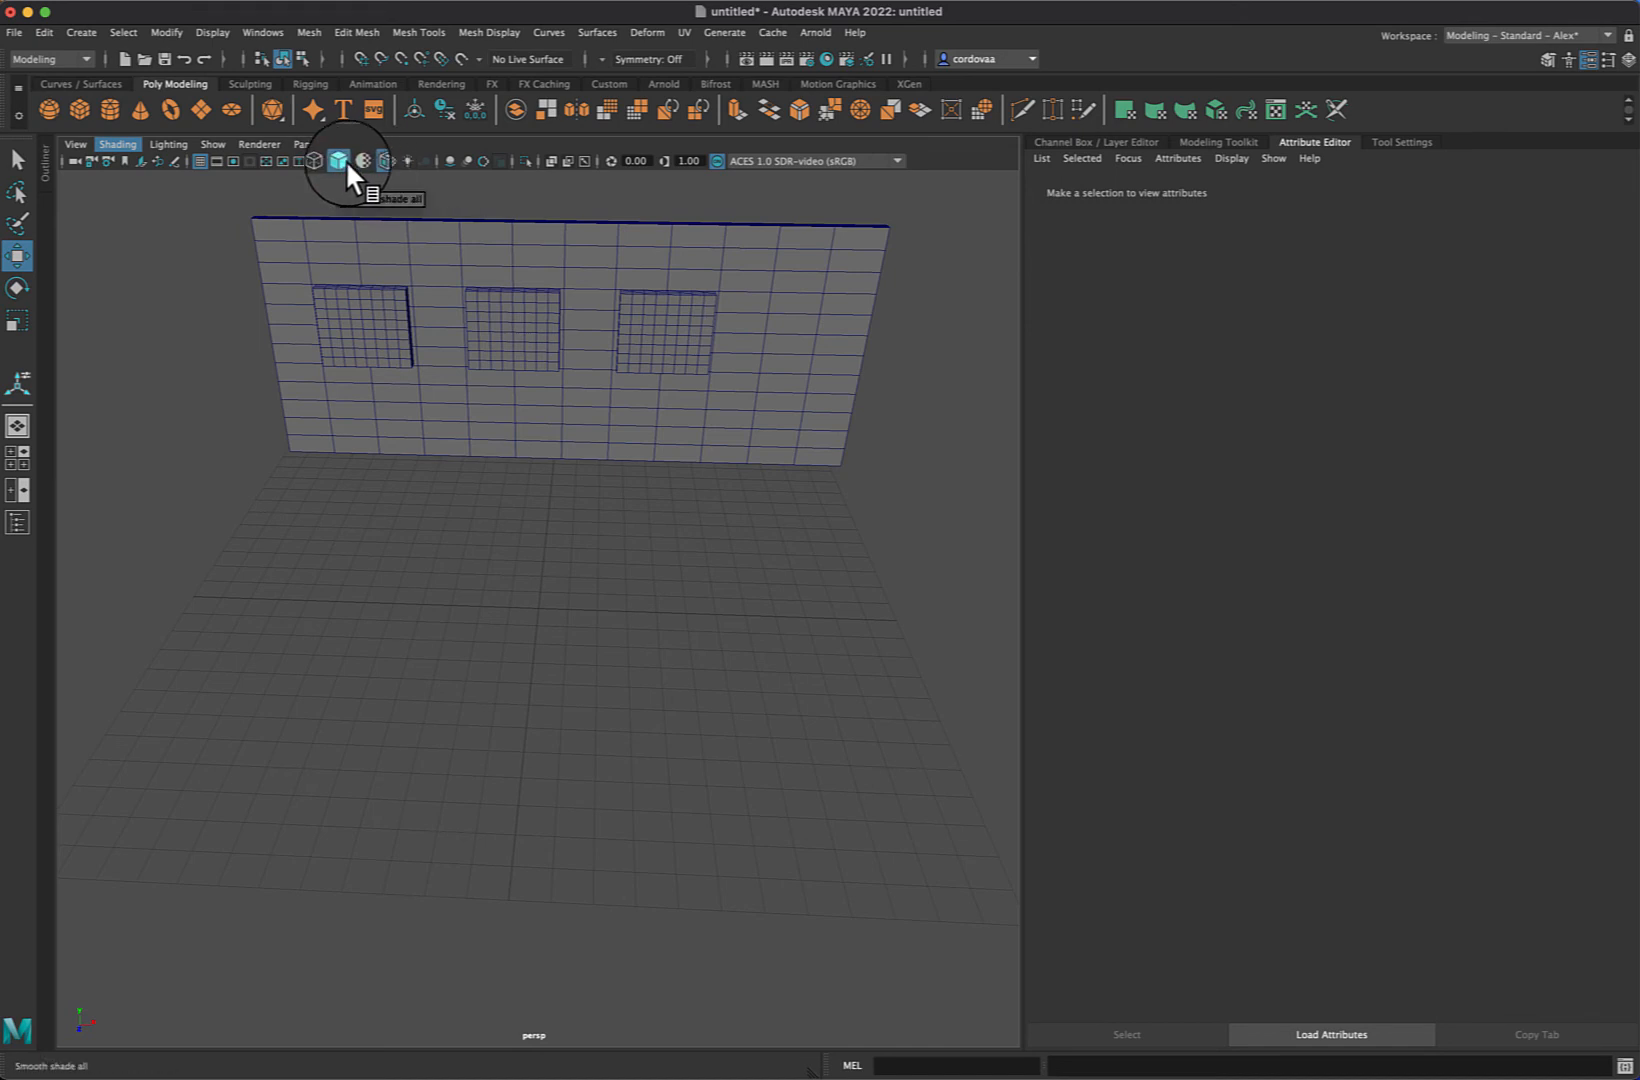
click(338, 161)
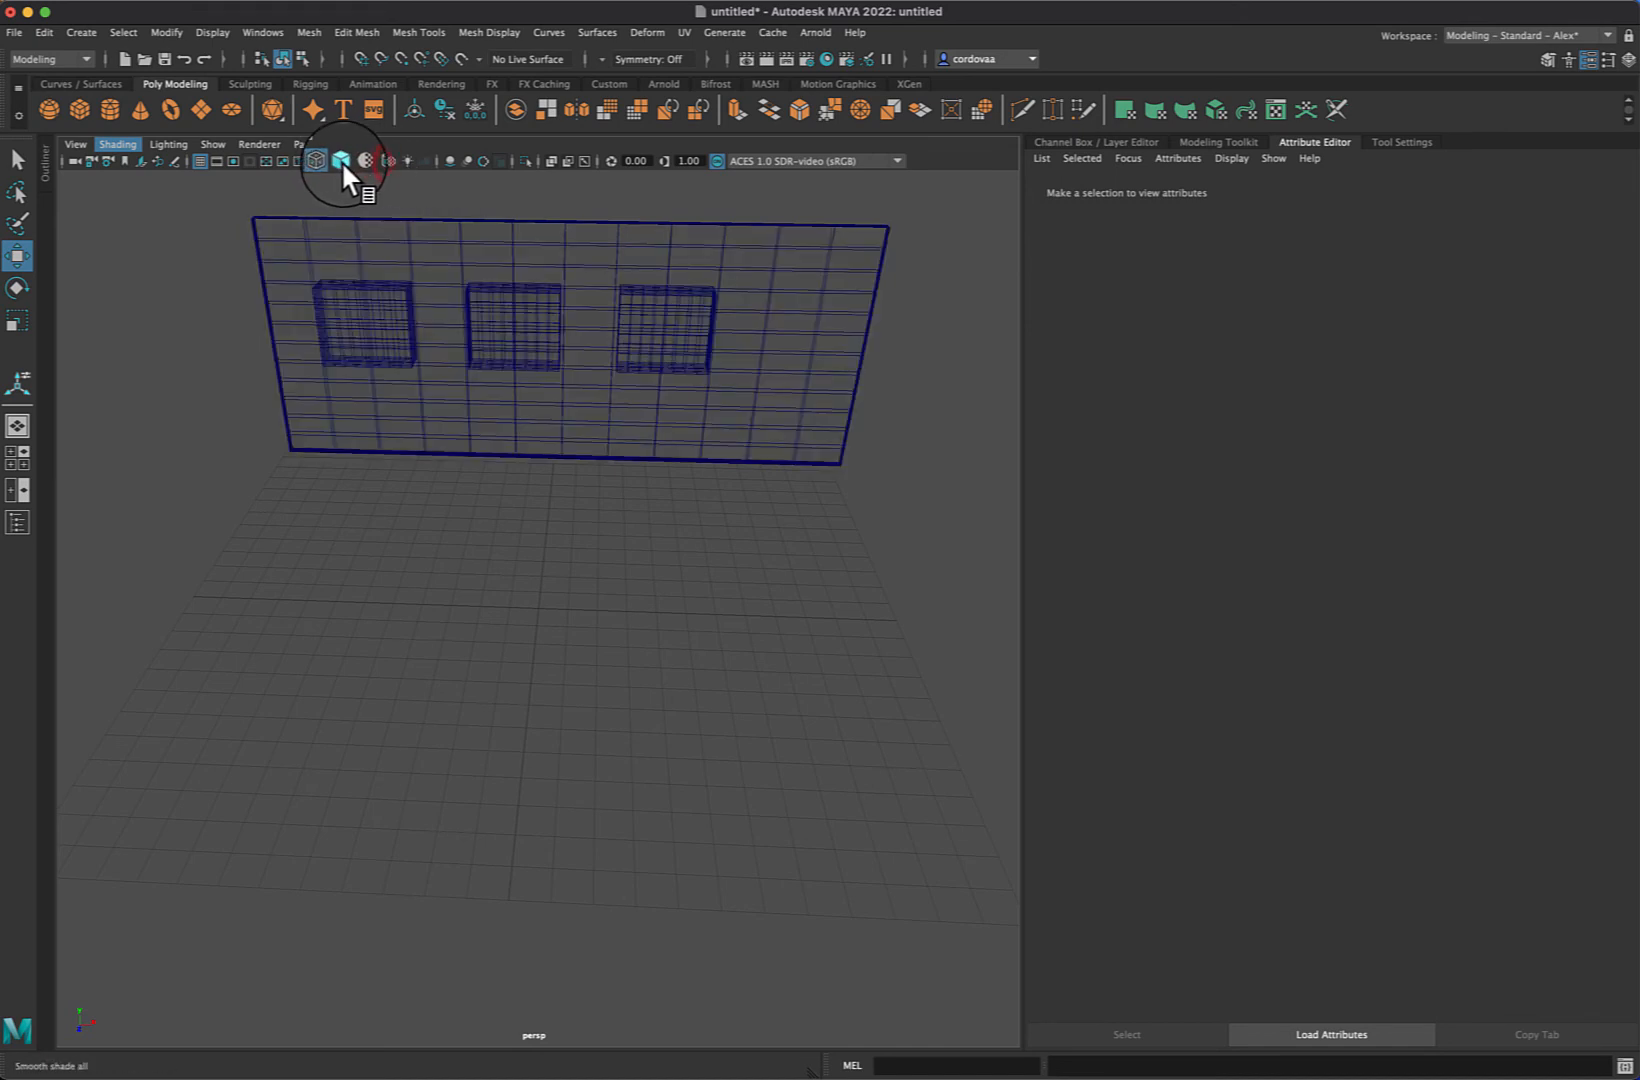
click(339, 161)
click(374, 161)
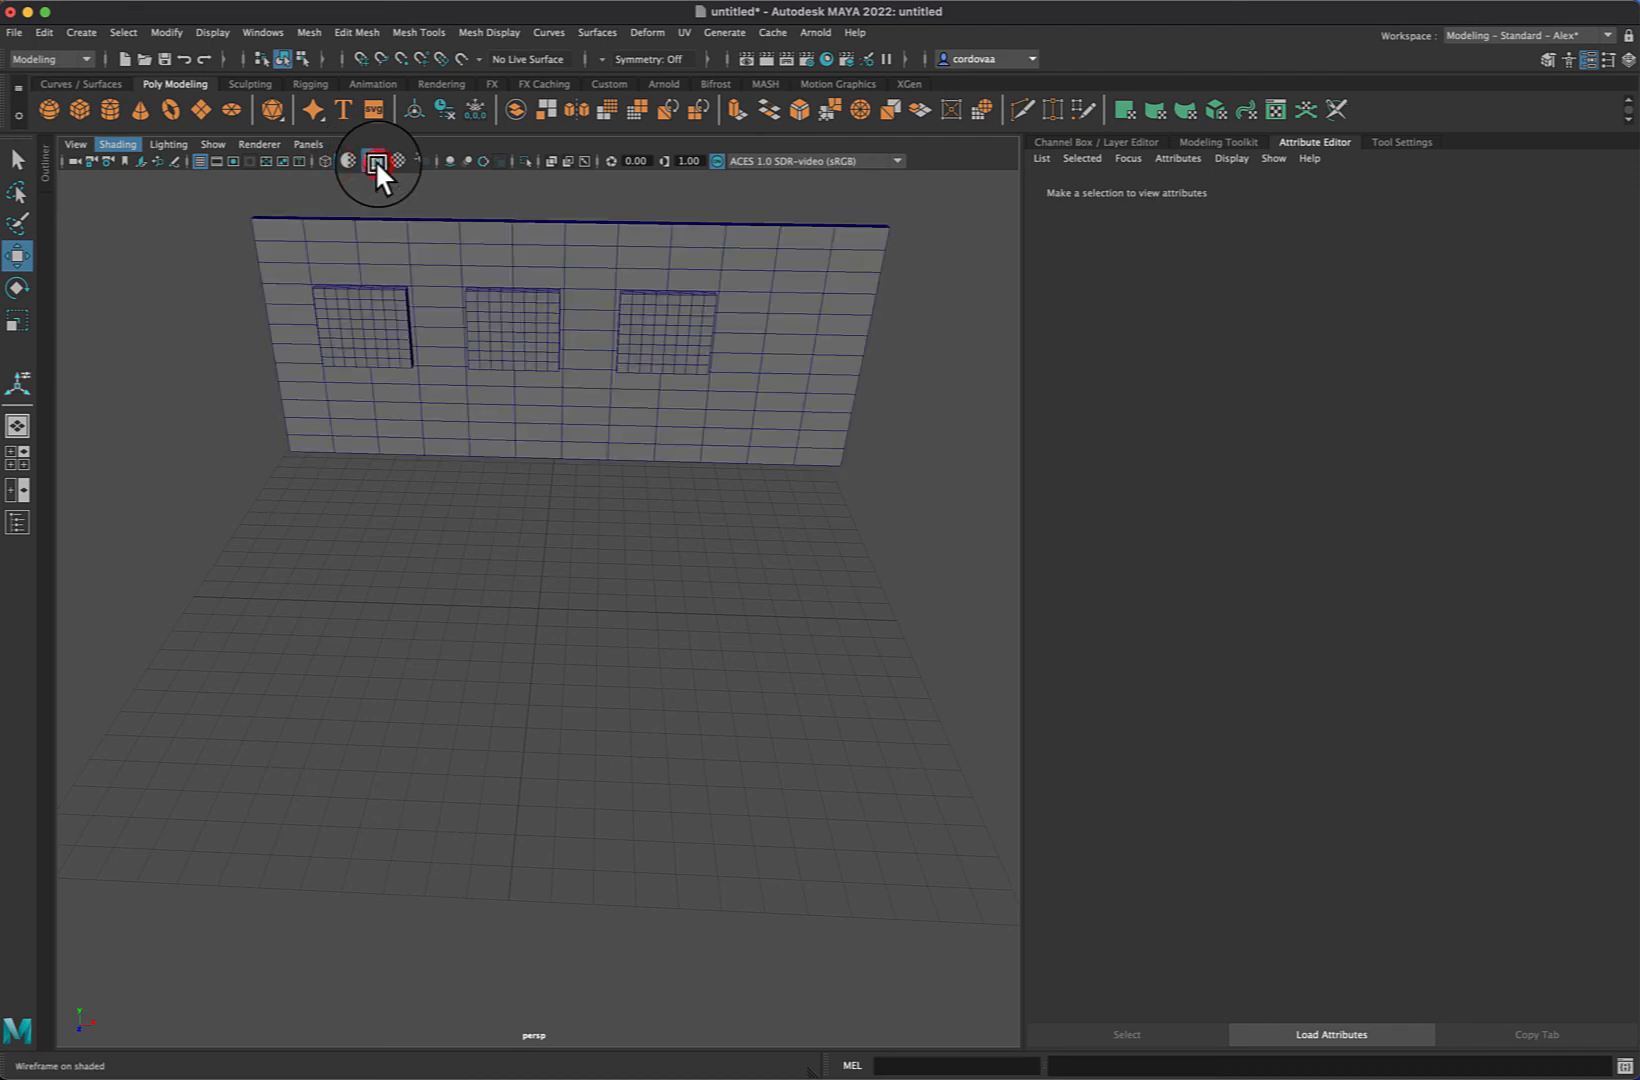
Subtract the three small cubes from the wall with a Boolean Difference to cut window openings, and select the resulting wall.
click(382, 316)
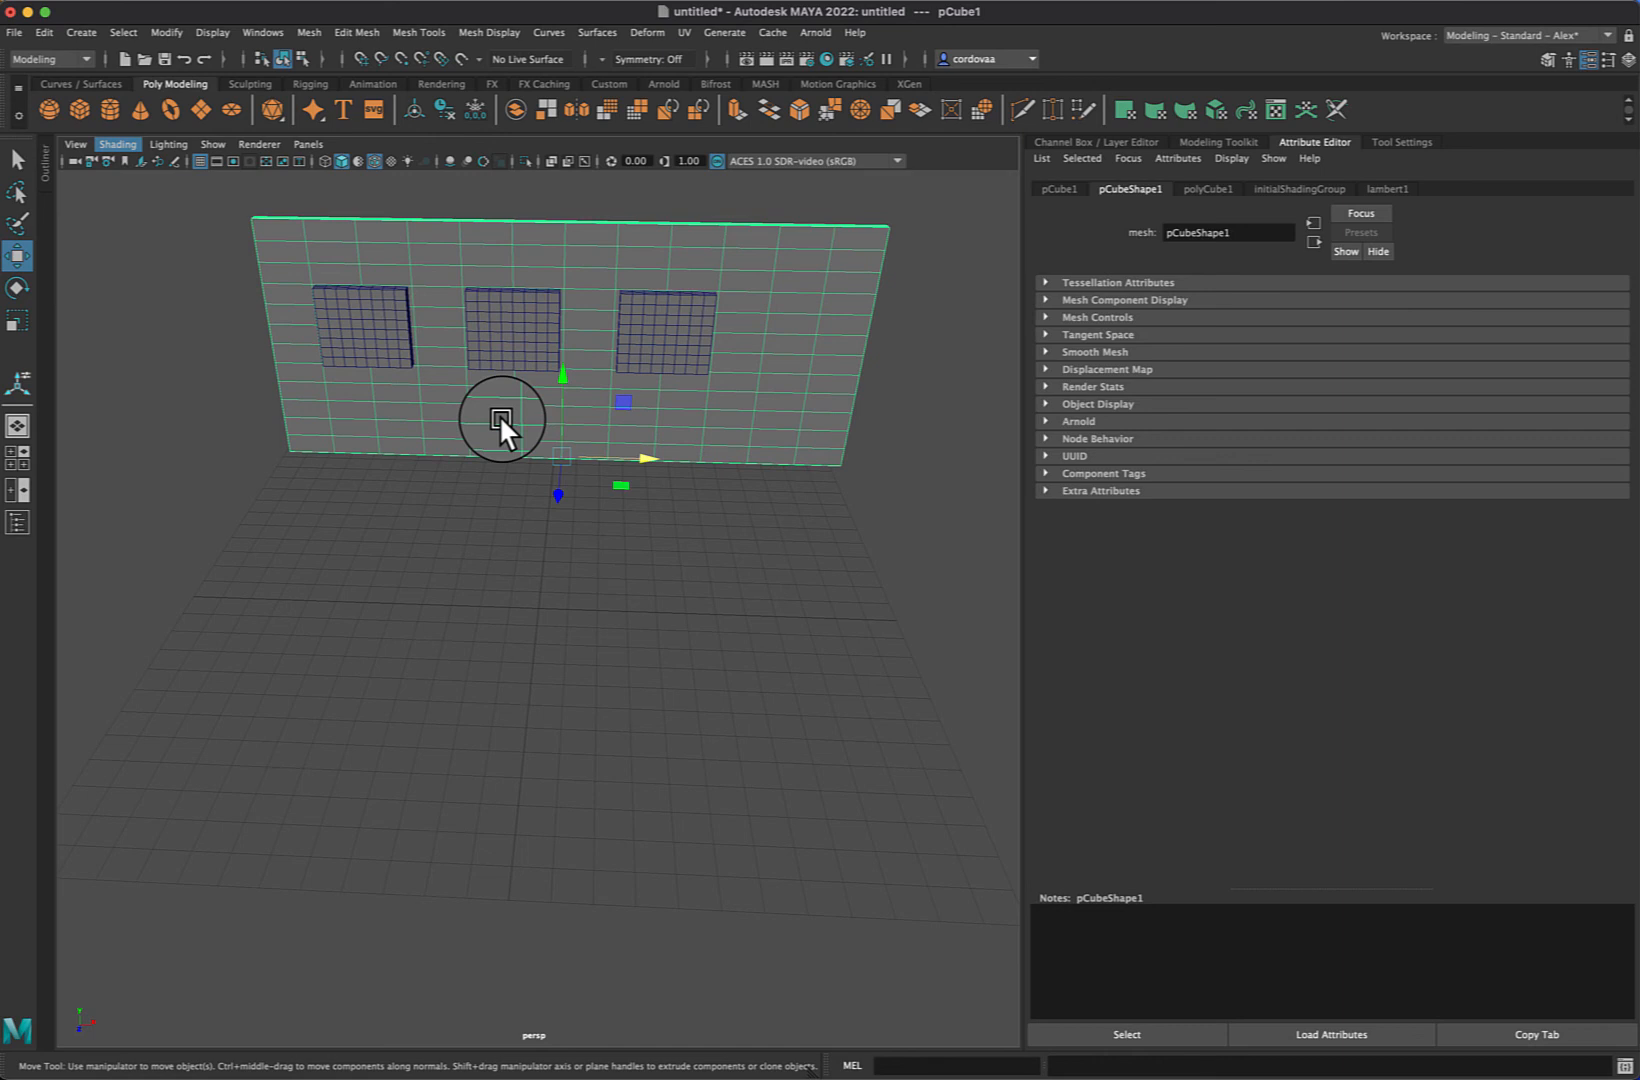
click(357, 329)
click(519, 335)
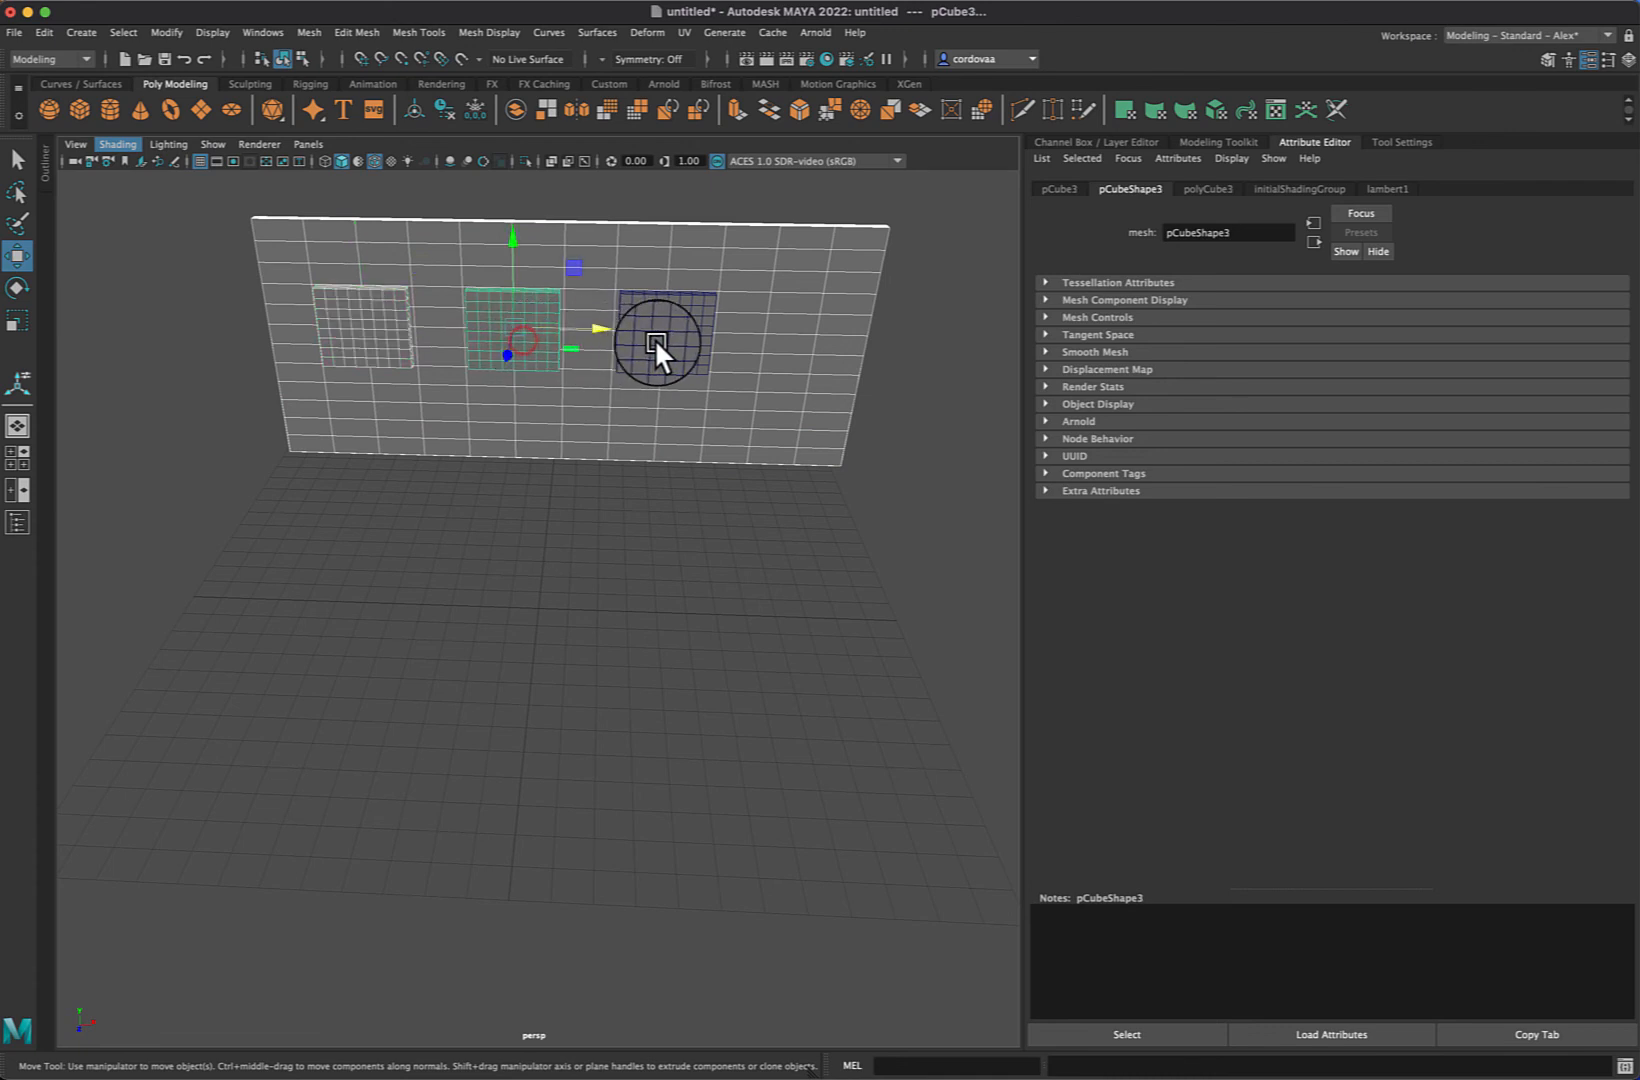
click(658, 340)
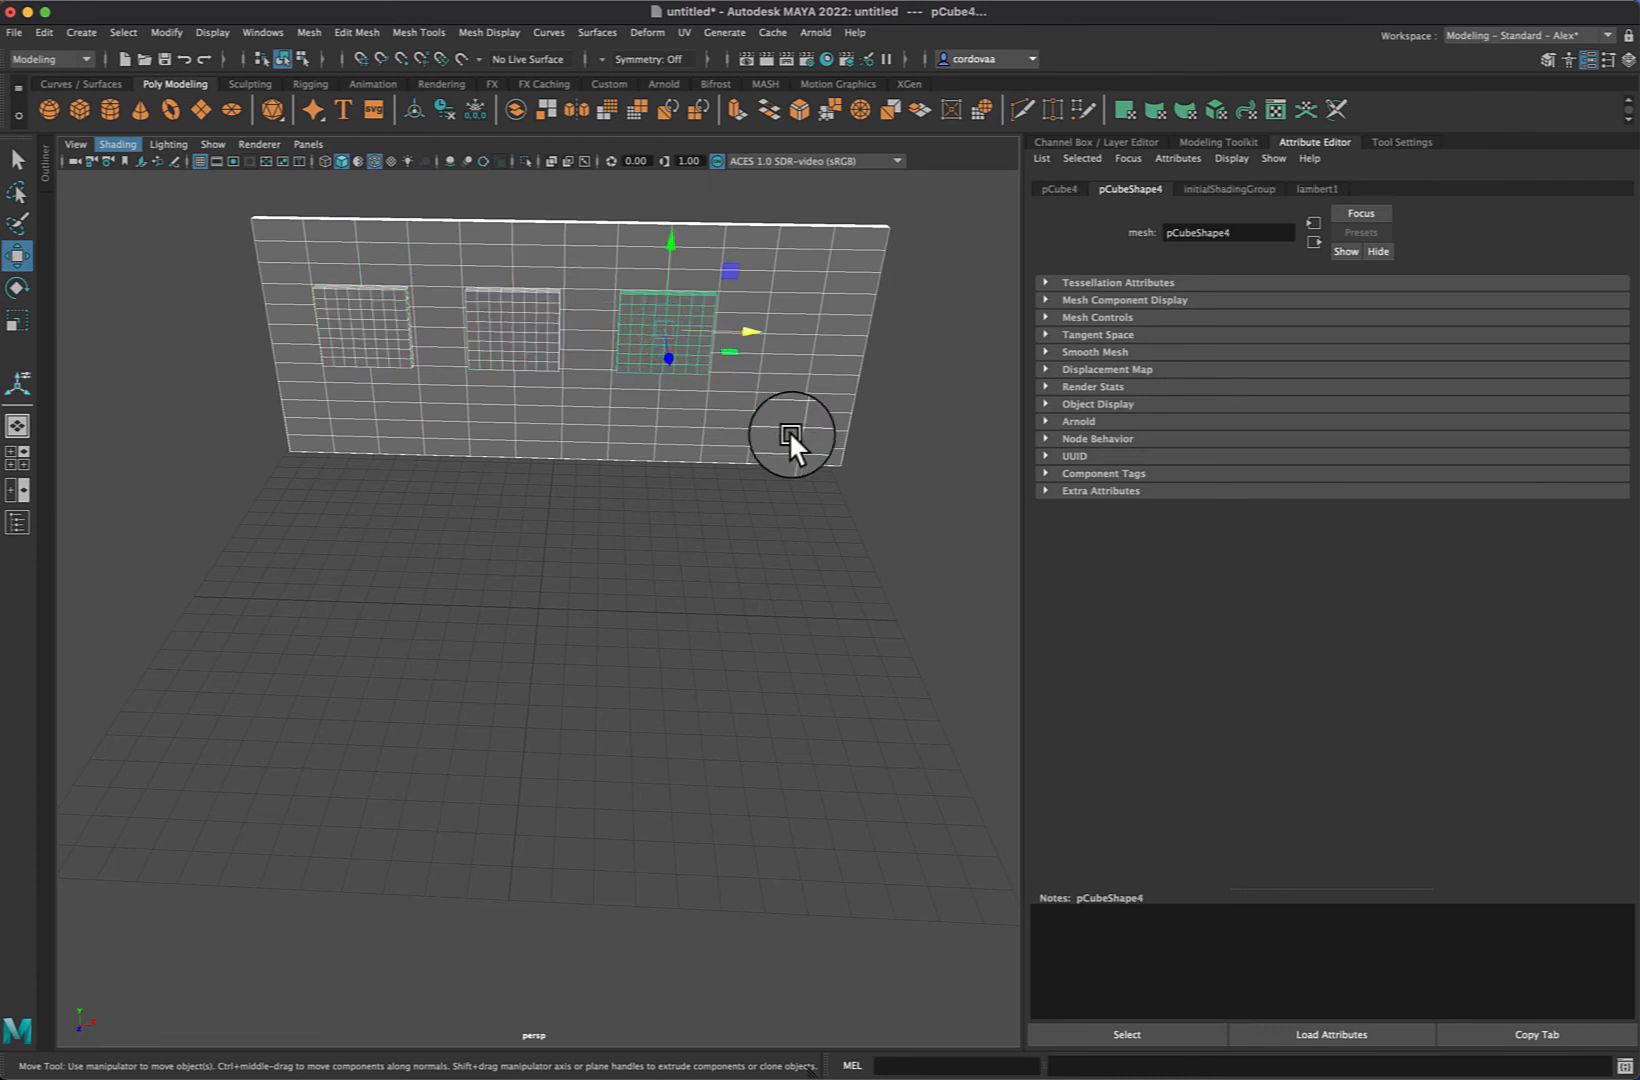
click(306, 33)
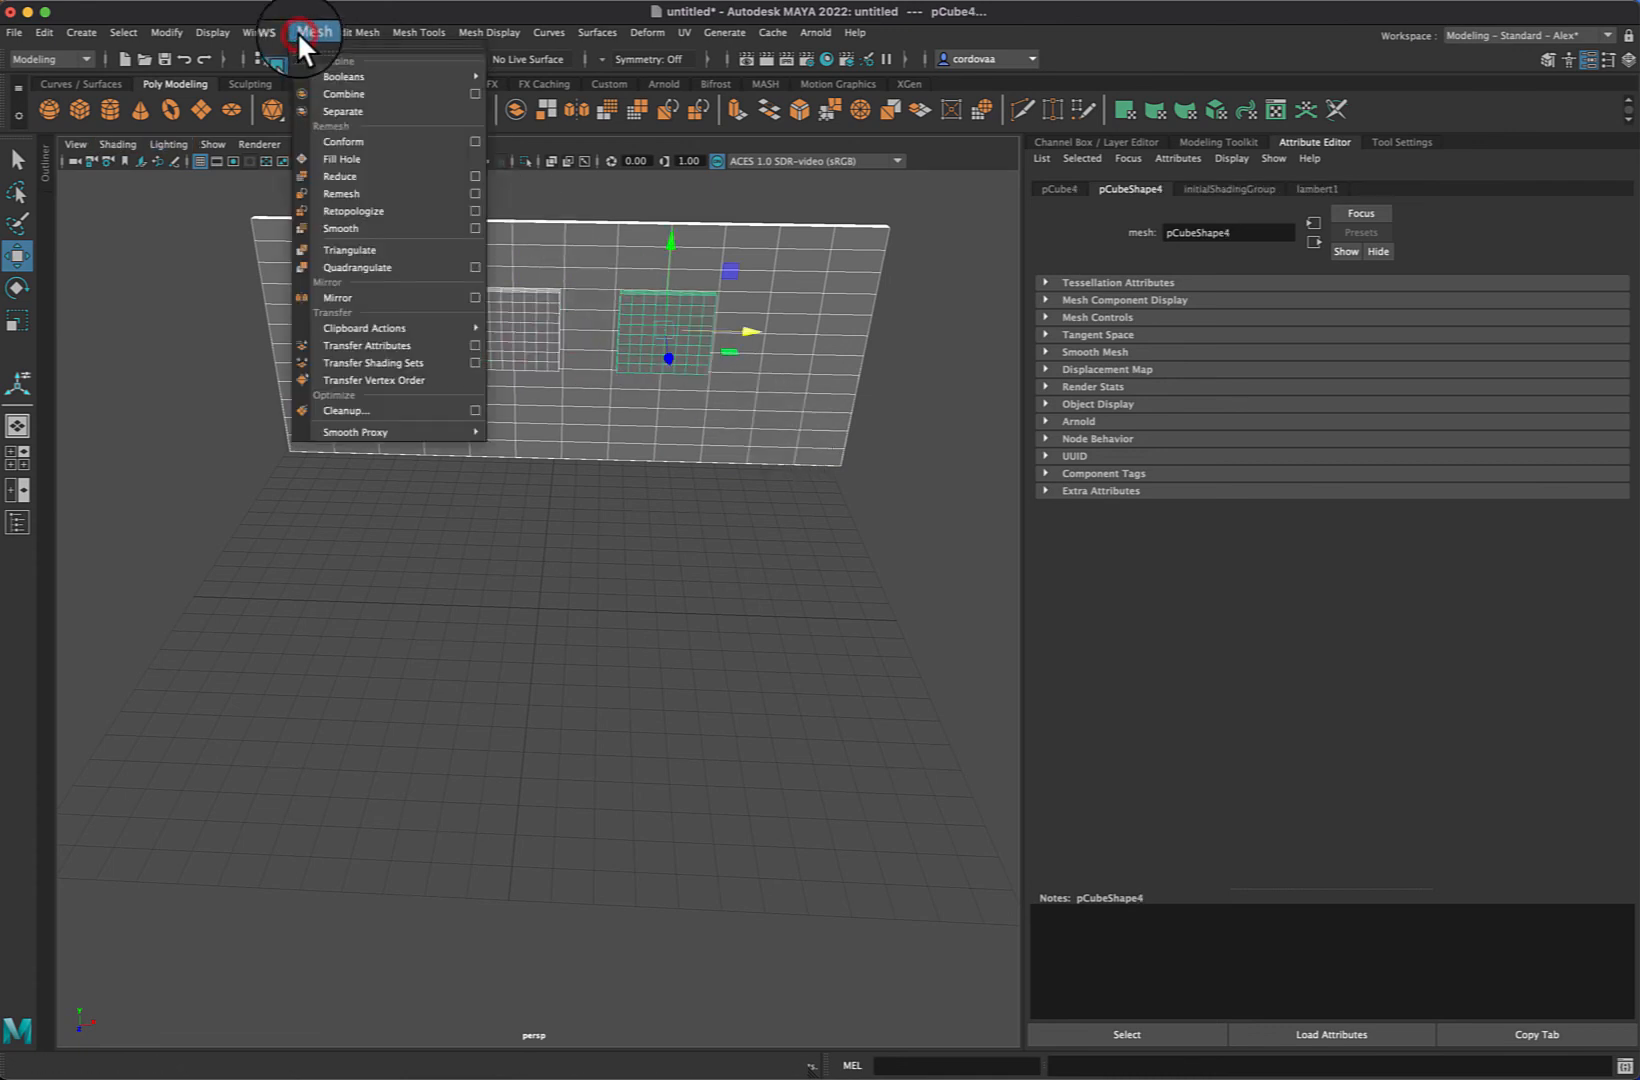
mouse_move(389, 76)
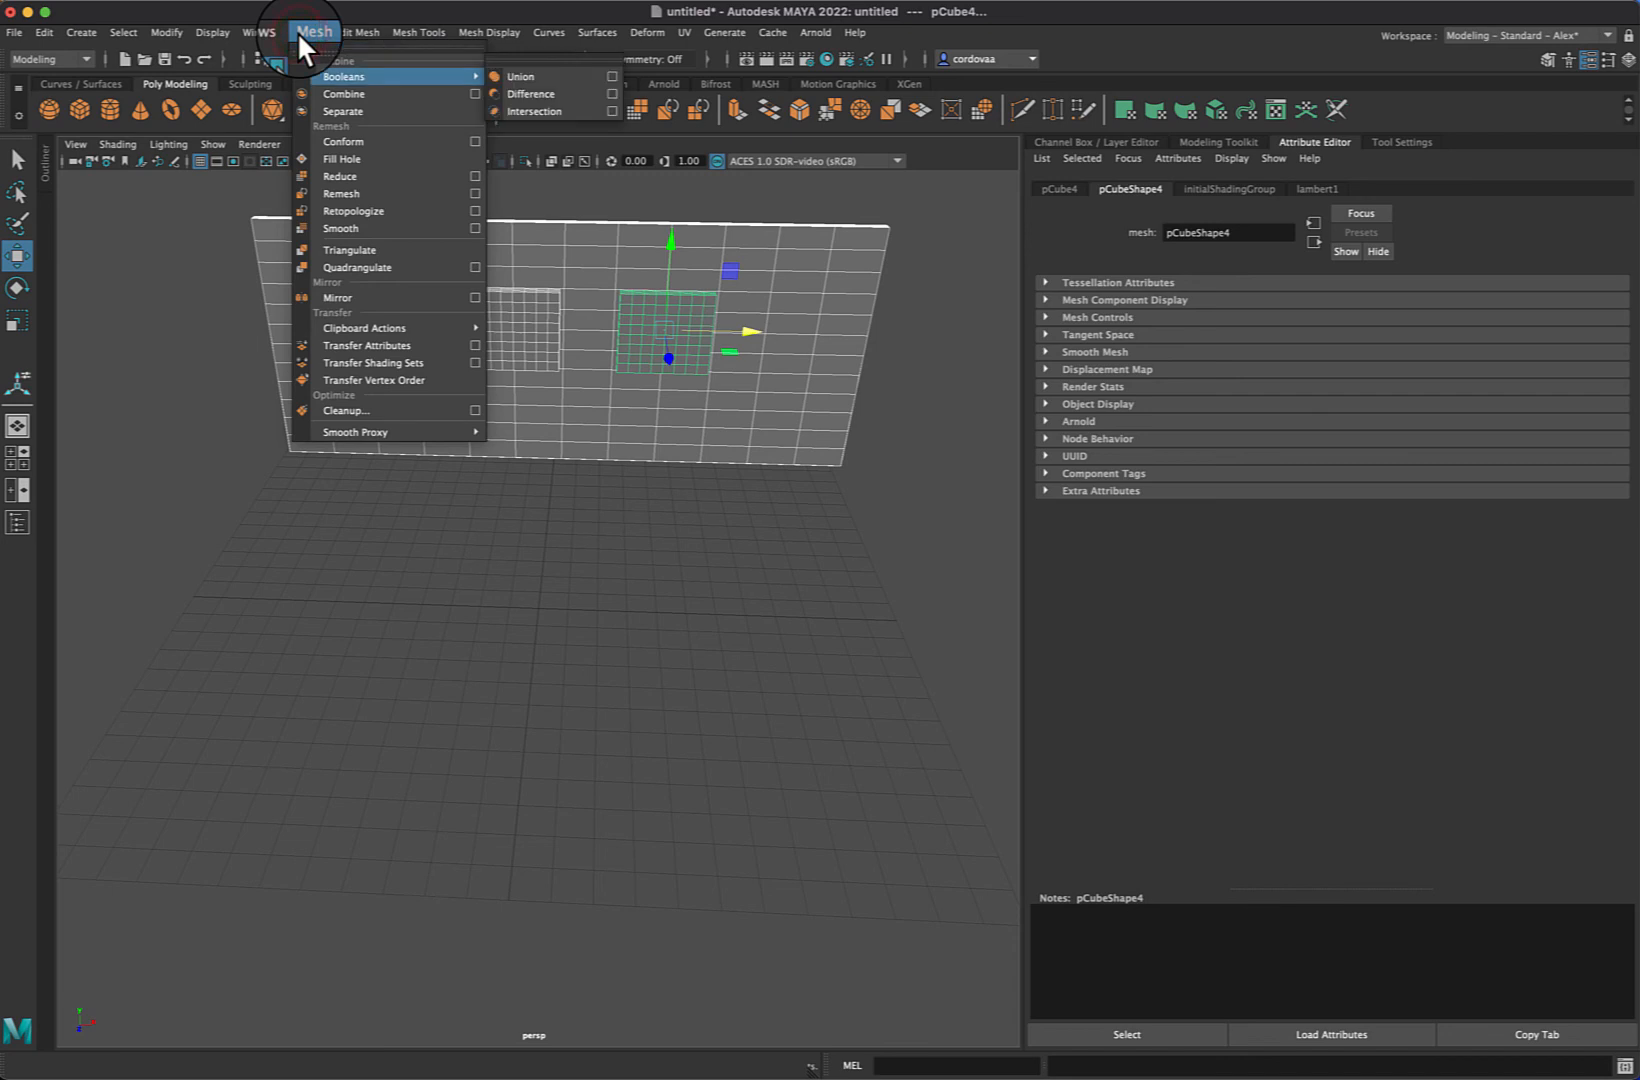
click(531, 95)
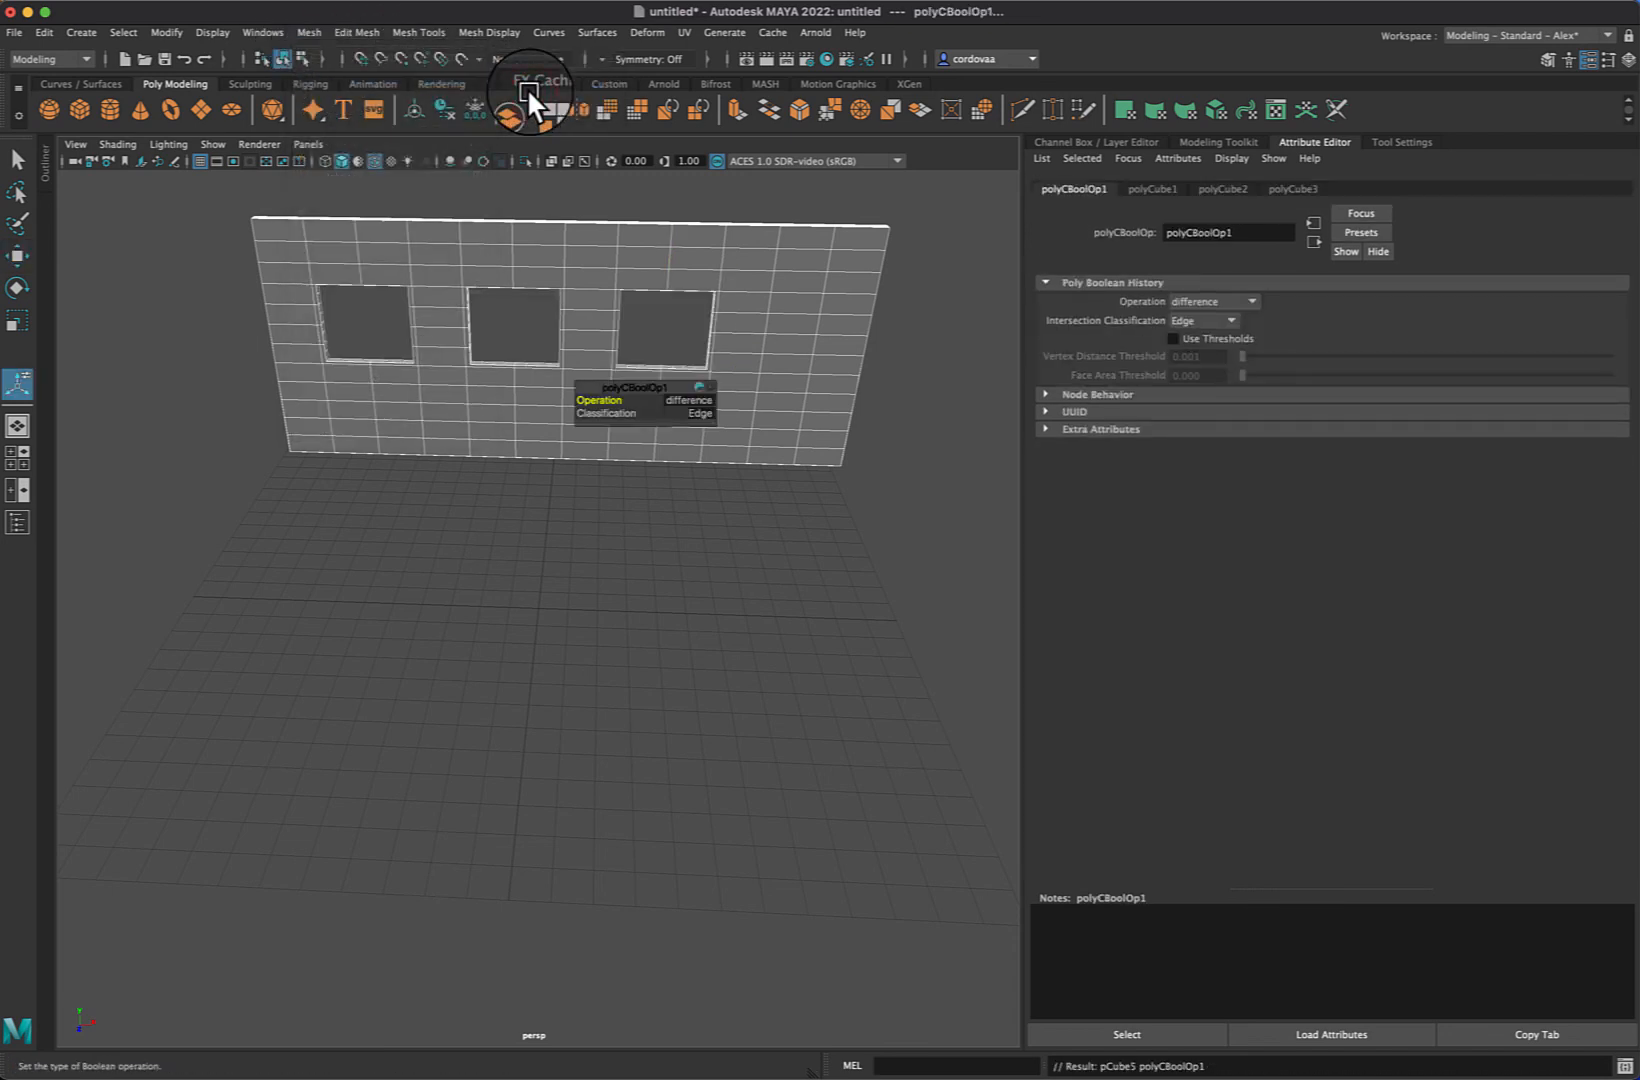
click(912, 385)
click(758, 383)
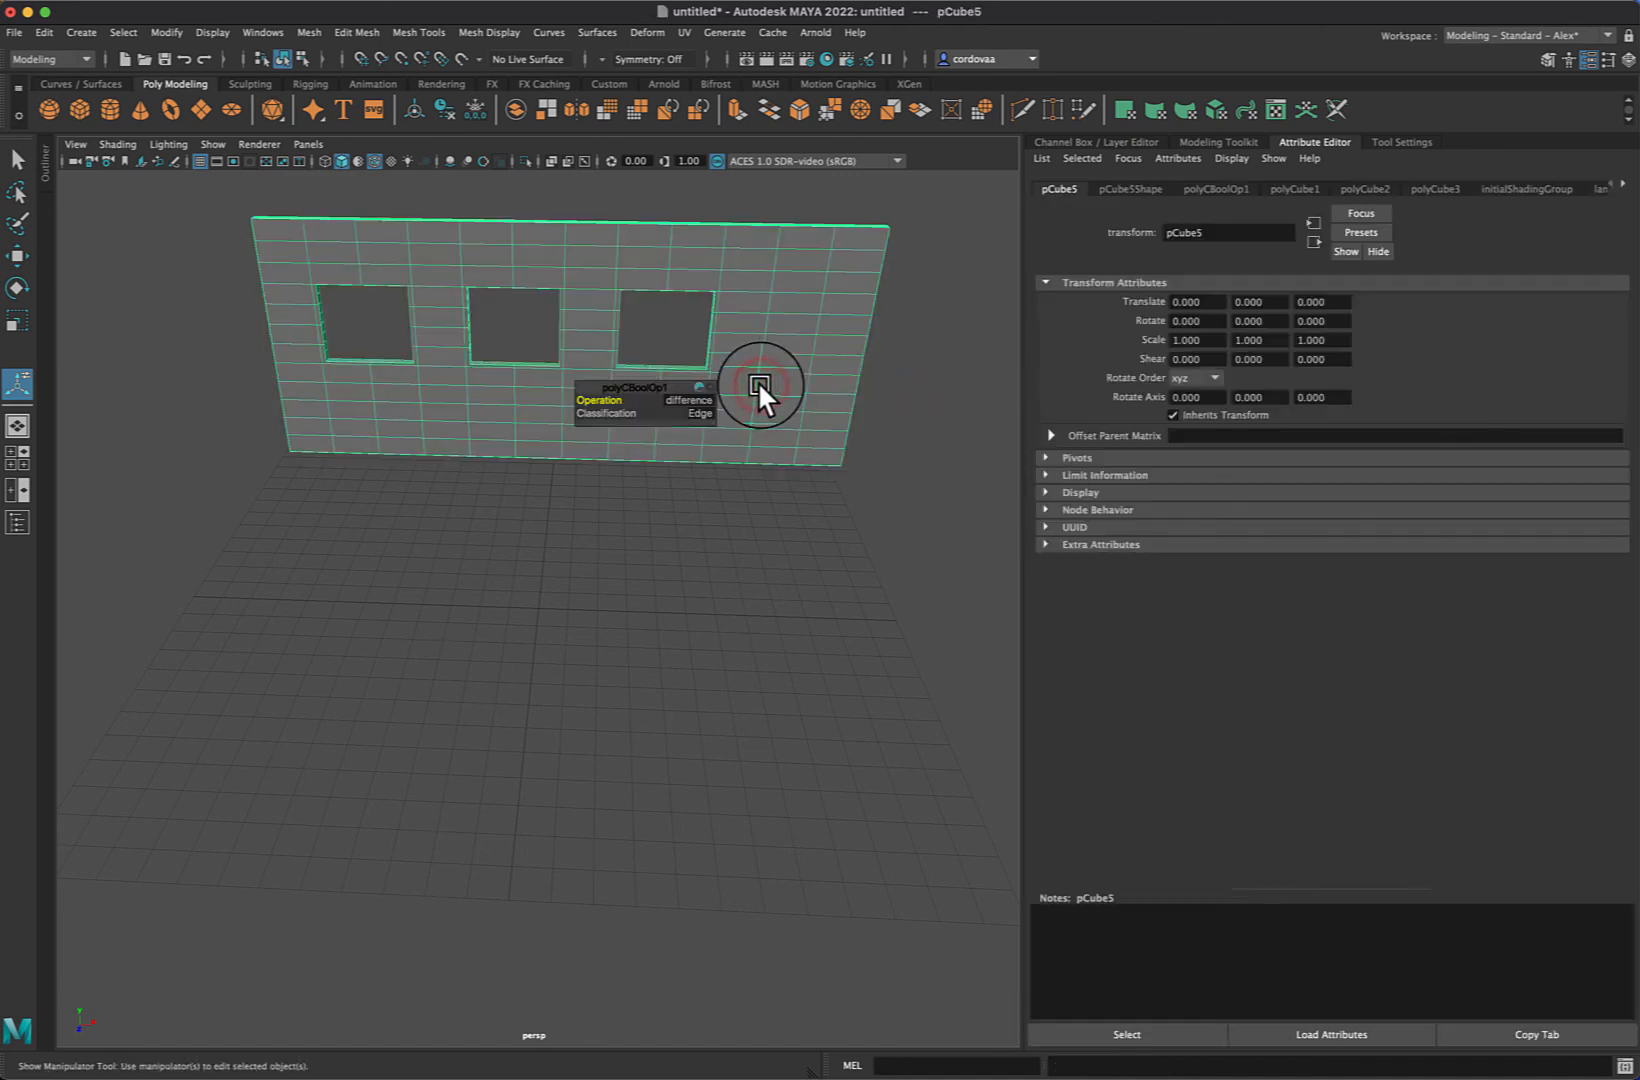
click(913, 455)
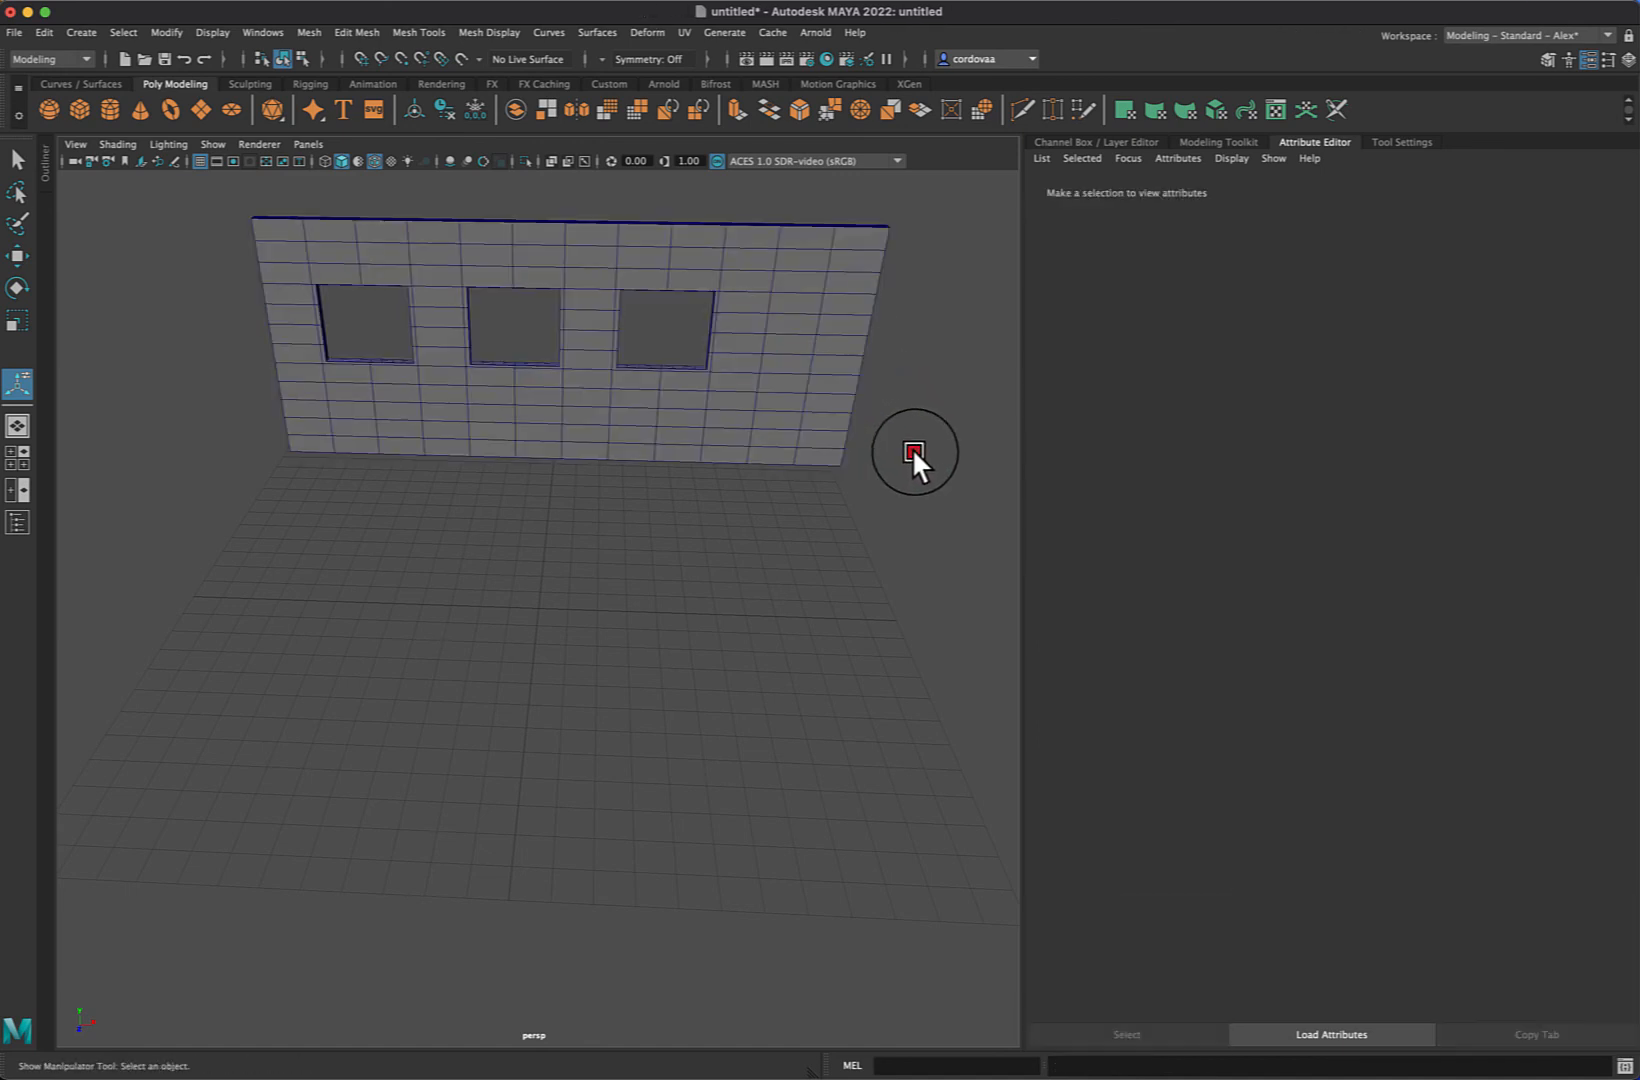
click(772, 410)
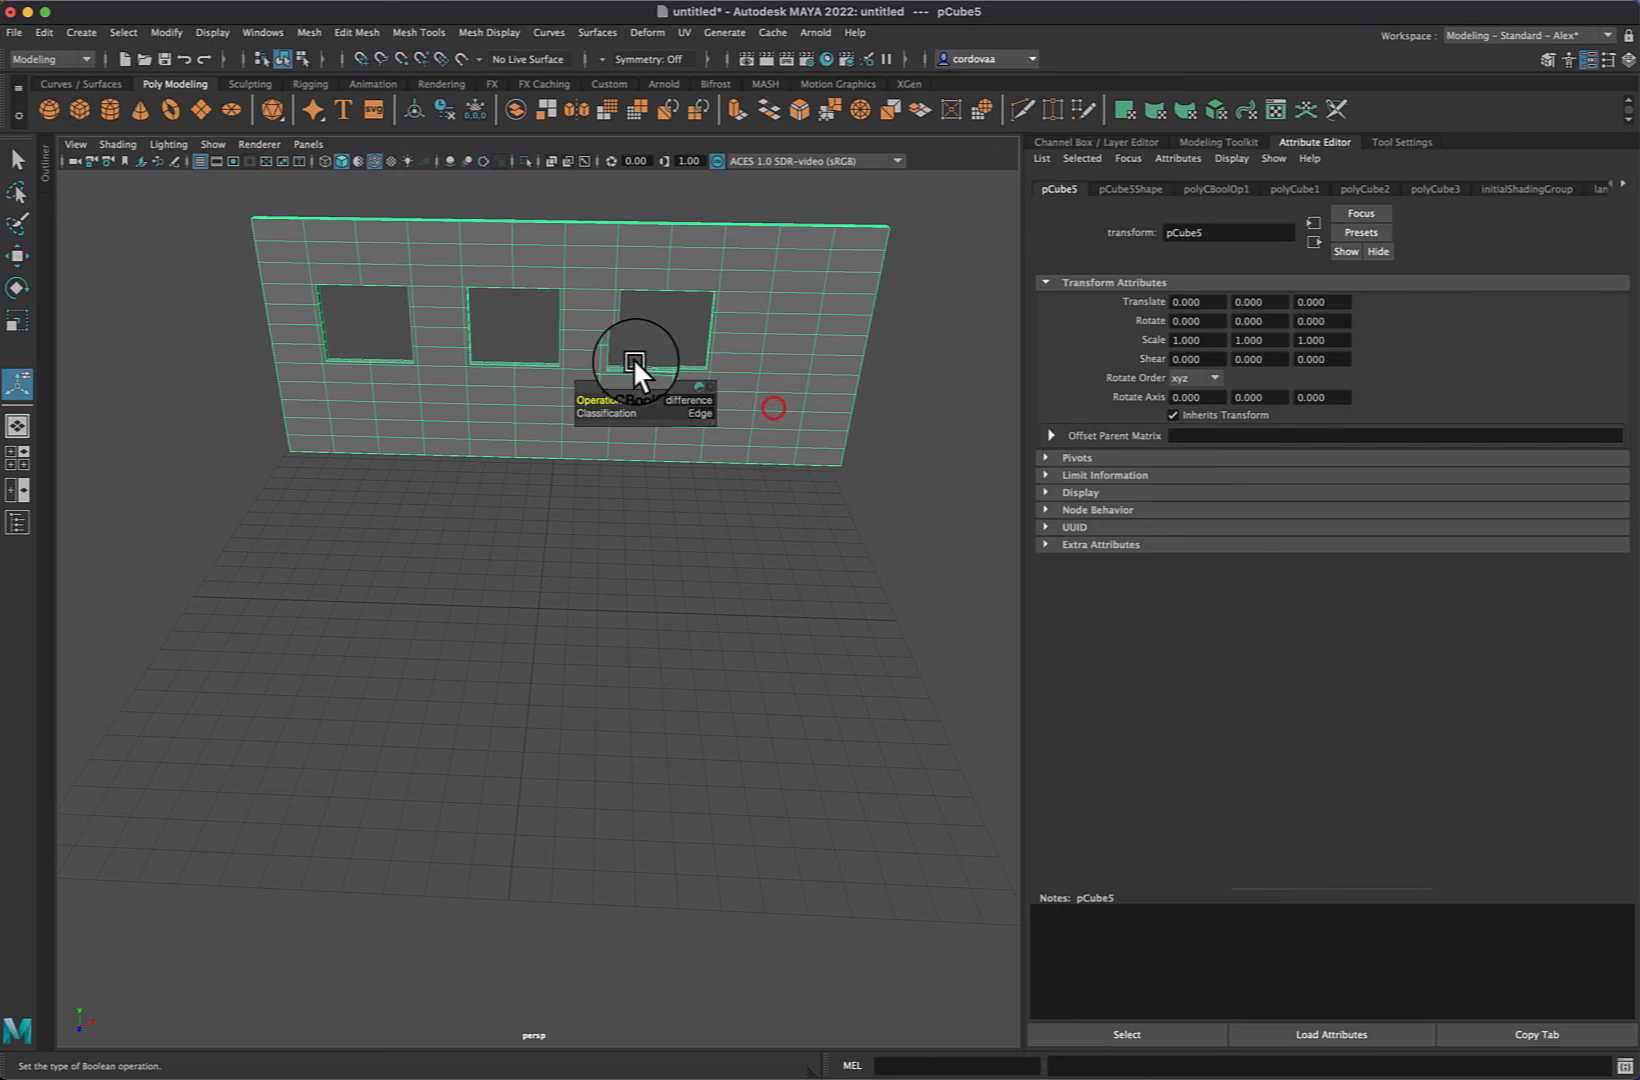
Show the Outliner and inspect the leftover pCube4, pCube3, pCube2 and pCube1 nodes, expanding the hierarchy under pCube1.
click(43, 163)
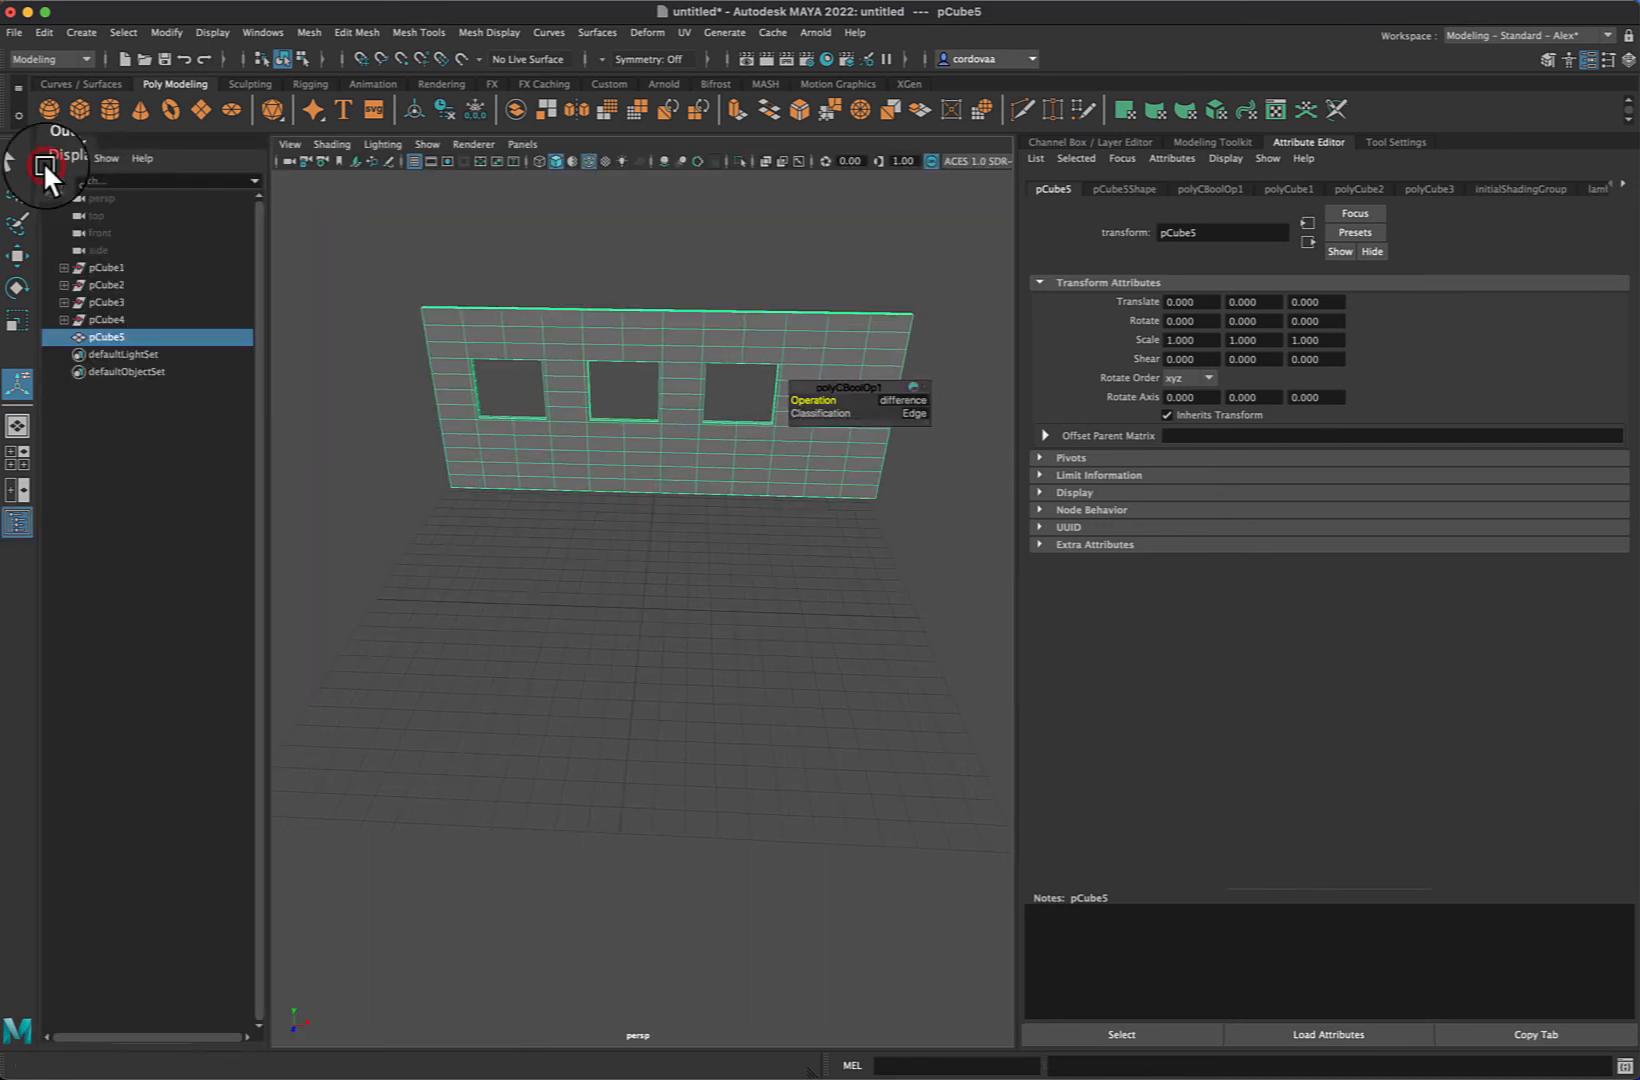
click(109, 317)
click(107, 299)
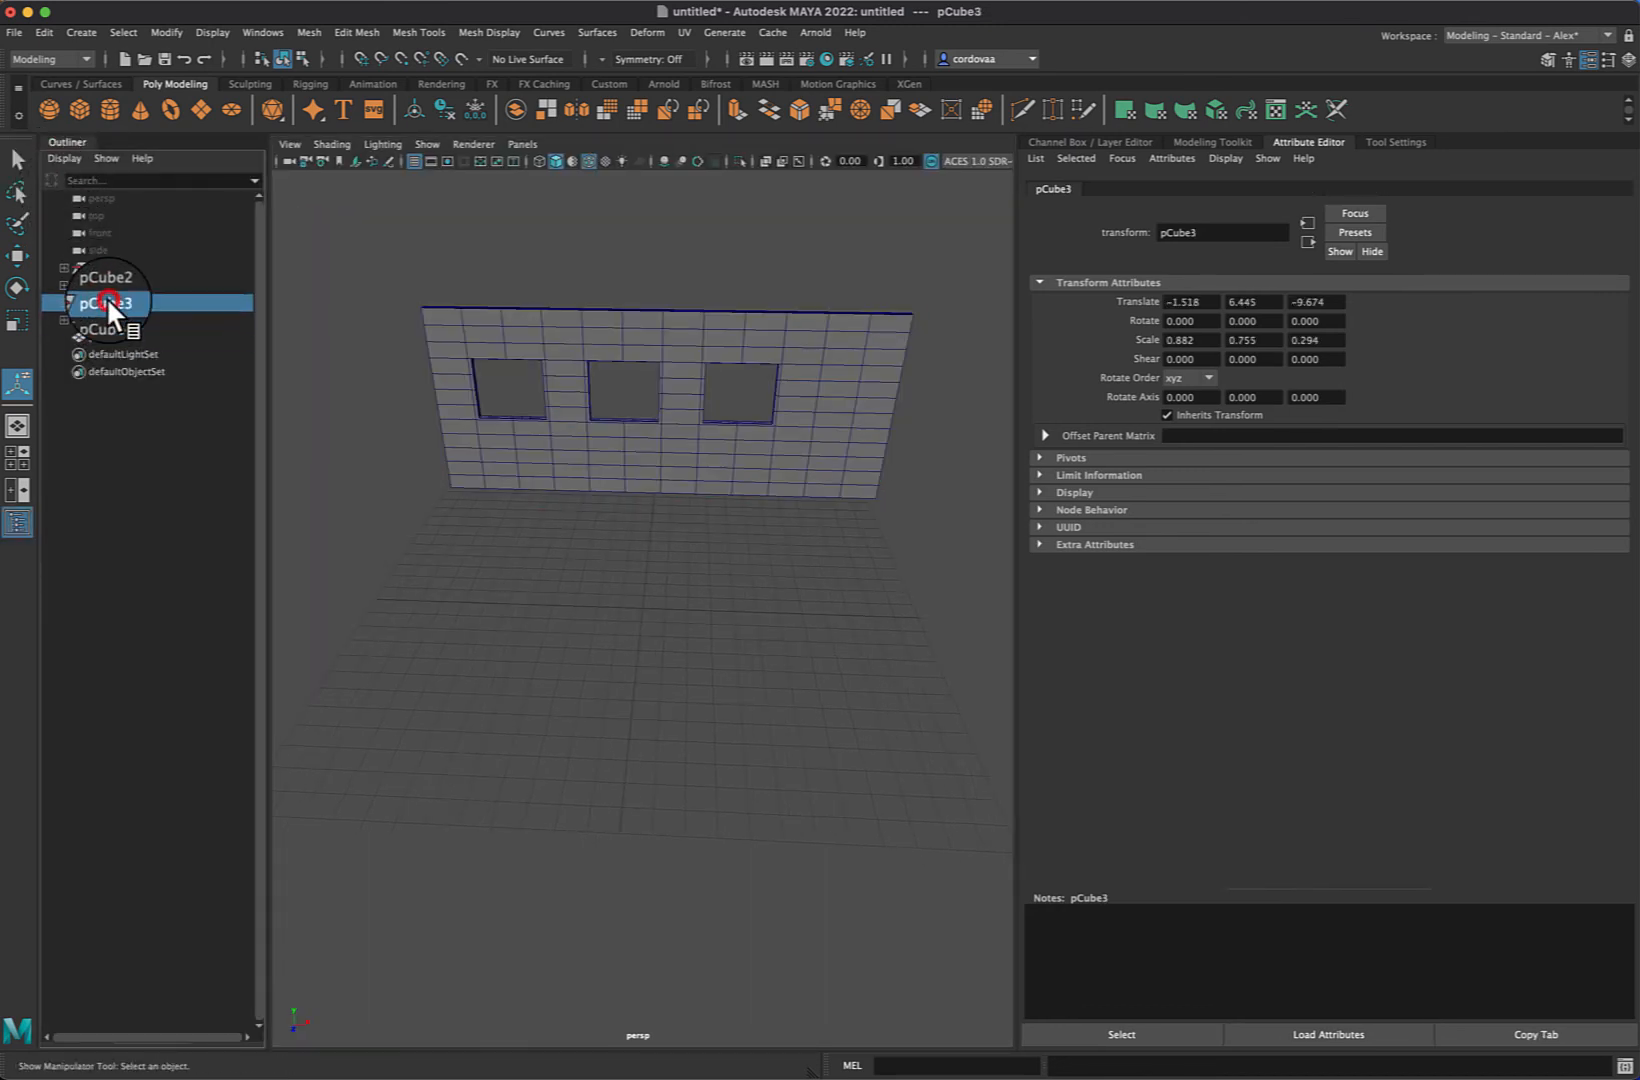
click(108, 285)
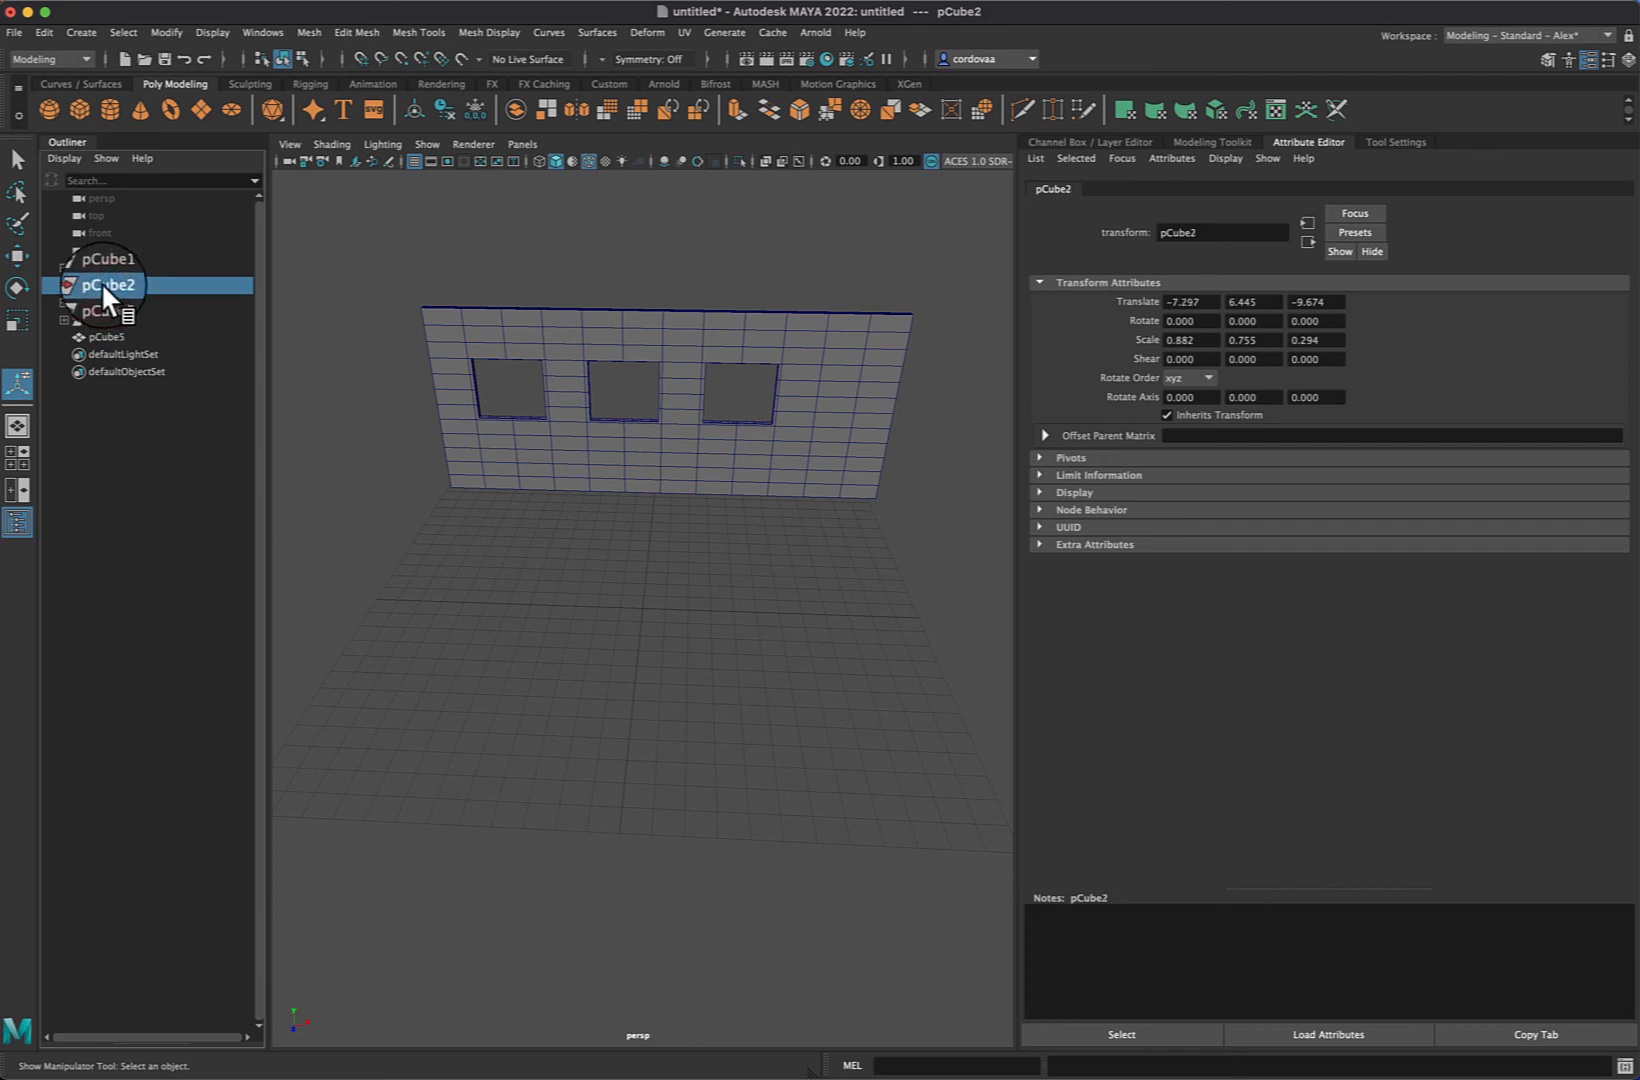
click(64, 267)
click(105, 280)
click(105, 266)
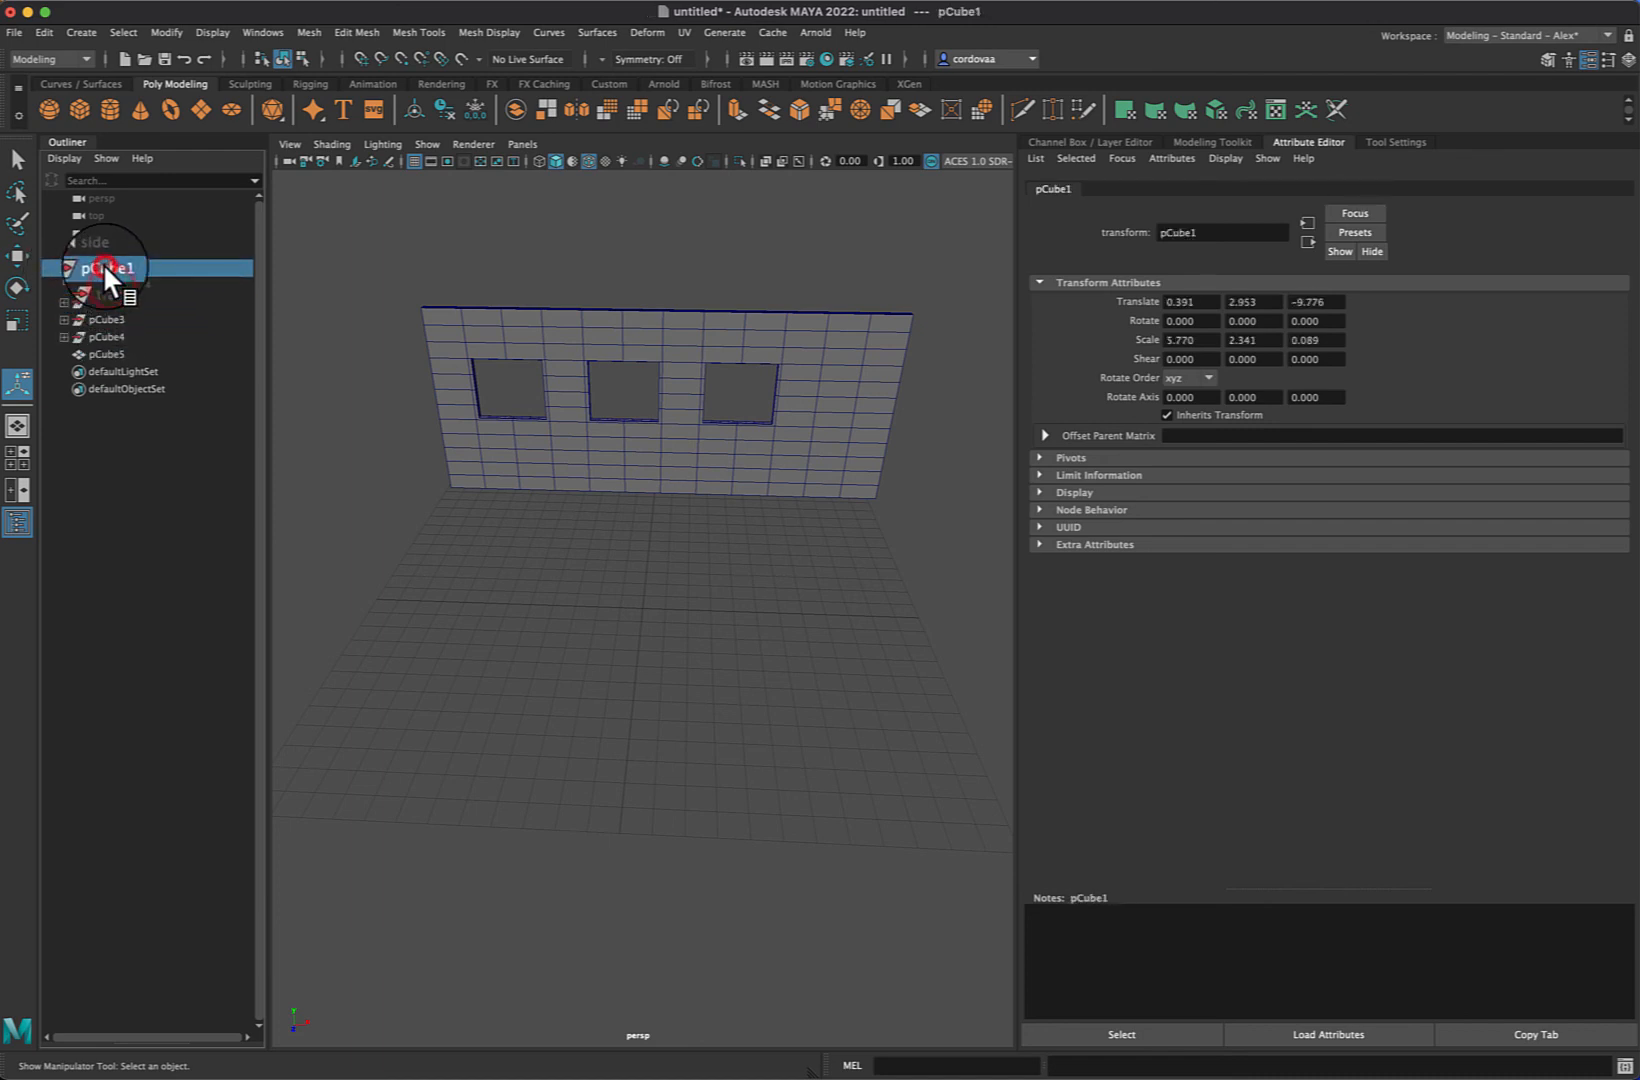
Compare selecting the leftover pCube1 node in the Outliner with selecting the cut wall in the viewport.
click(598, 278)
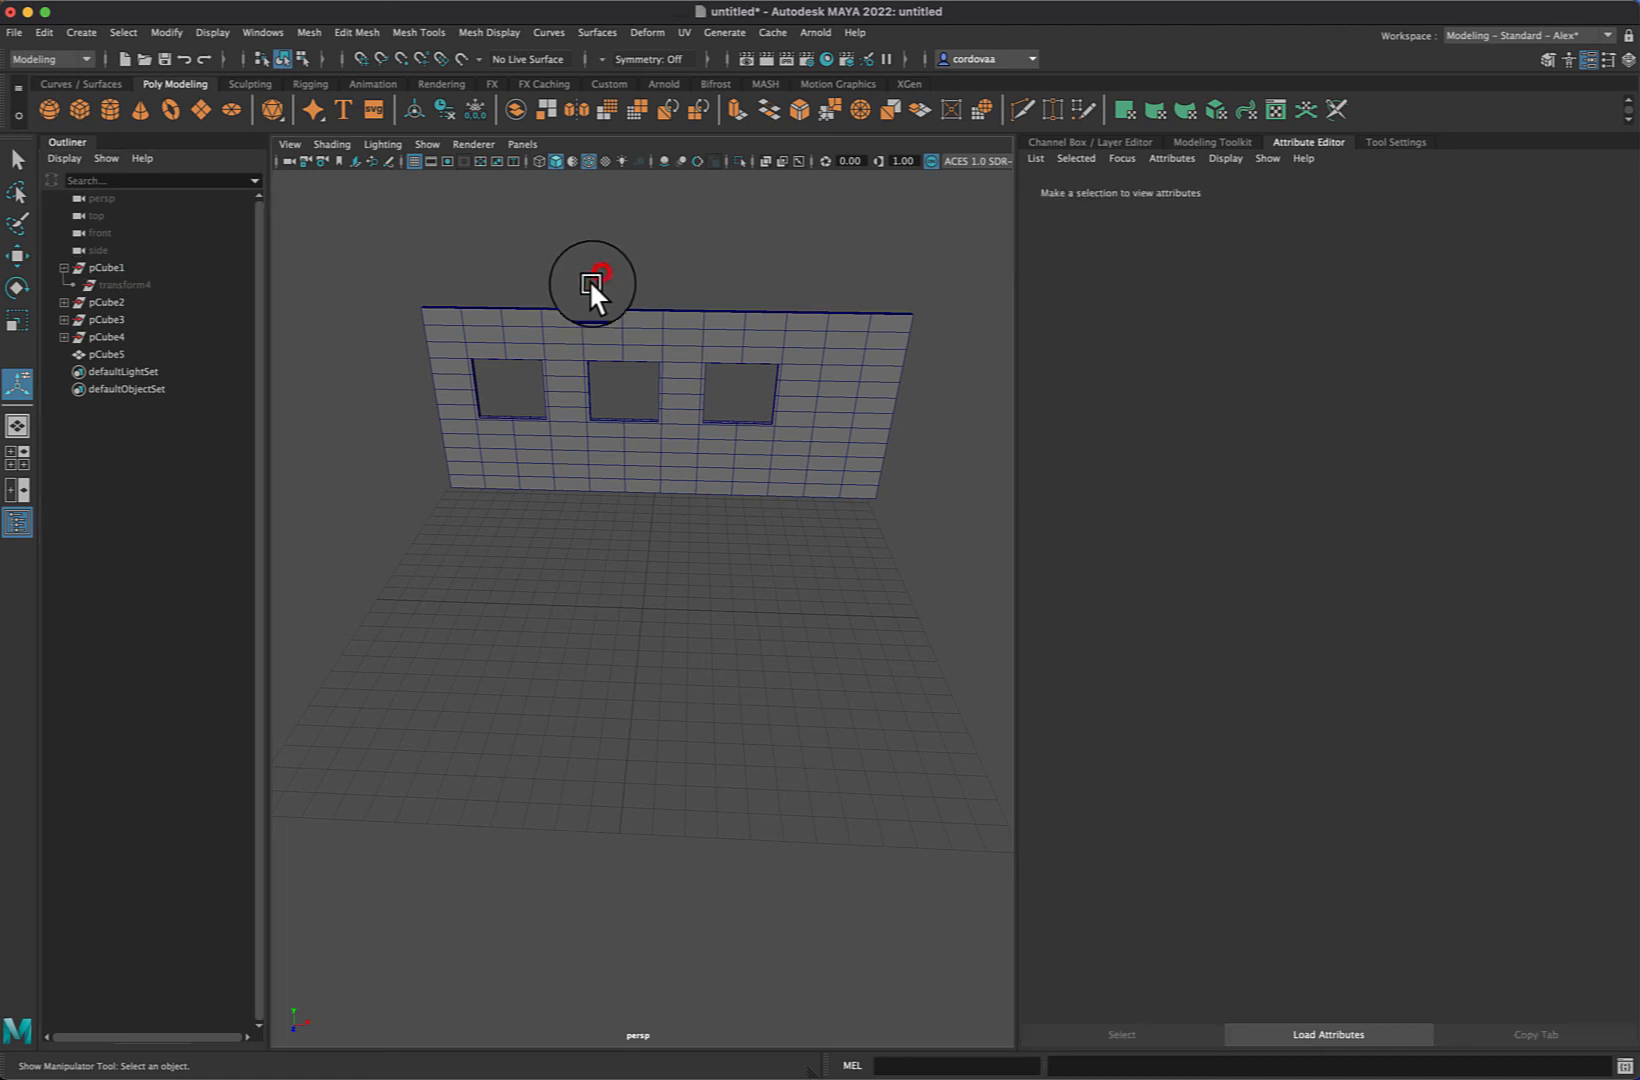
click(519, 377)
click(107, 267)
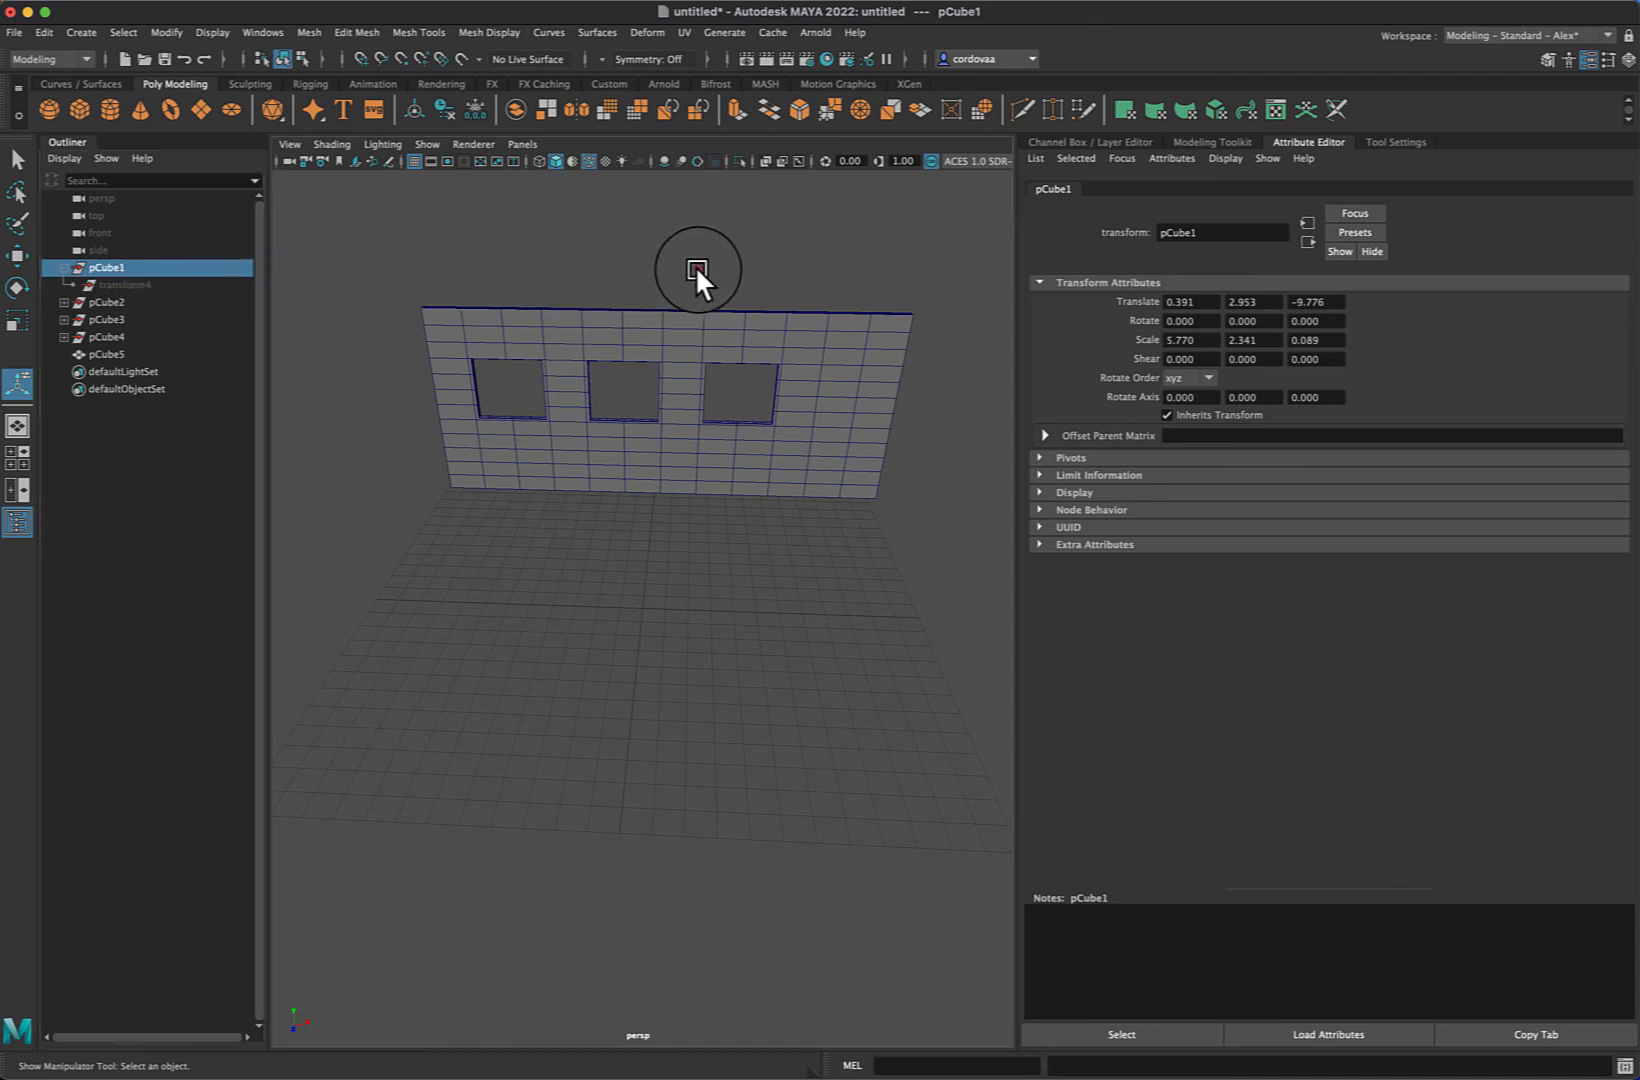
click(698, 268)
click(826, 384)
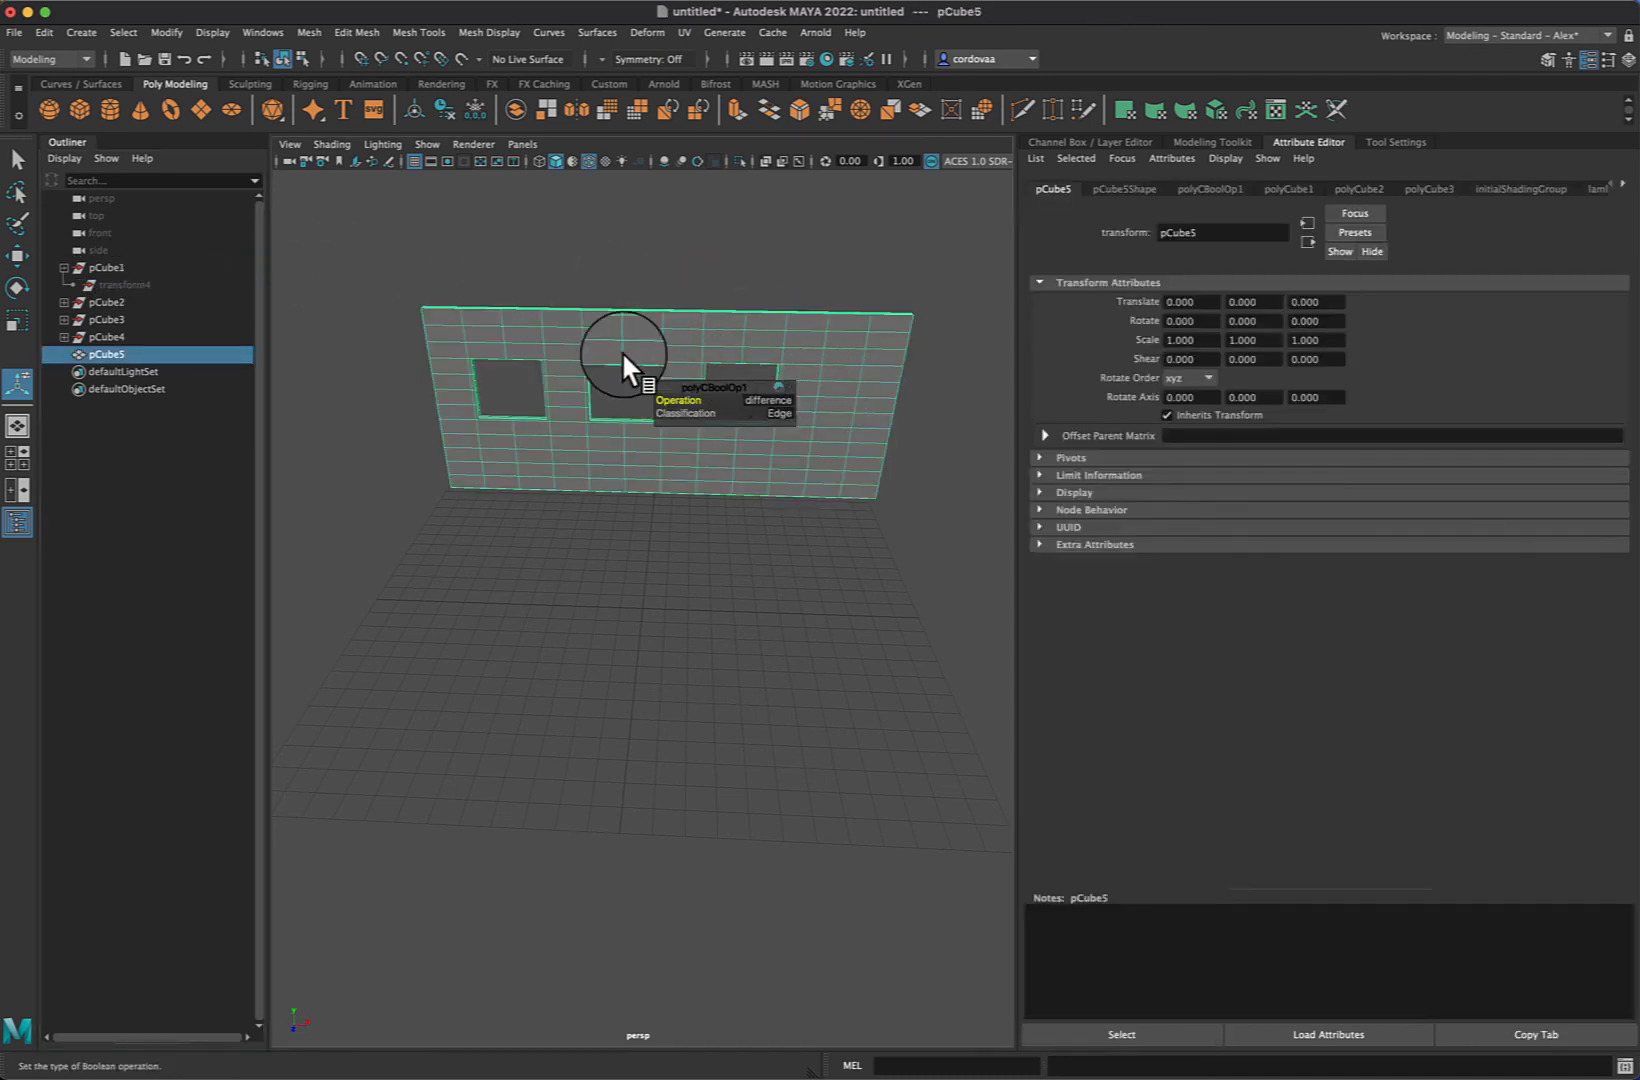
Select the wall with the window openings and create a display layer containing it in the Layer Editor.
click(443, 260)
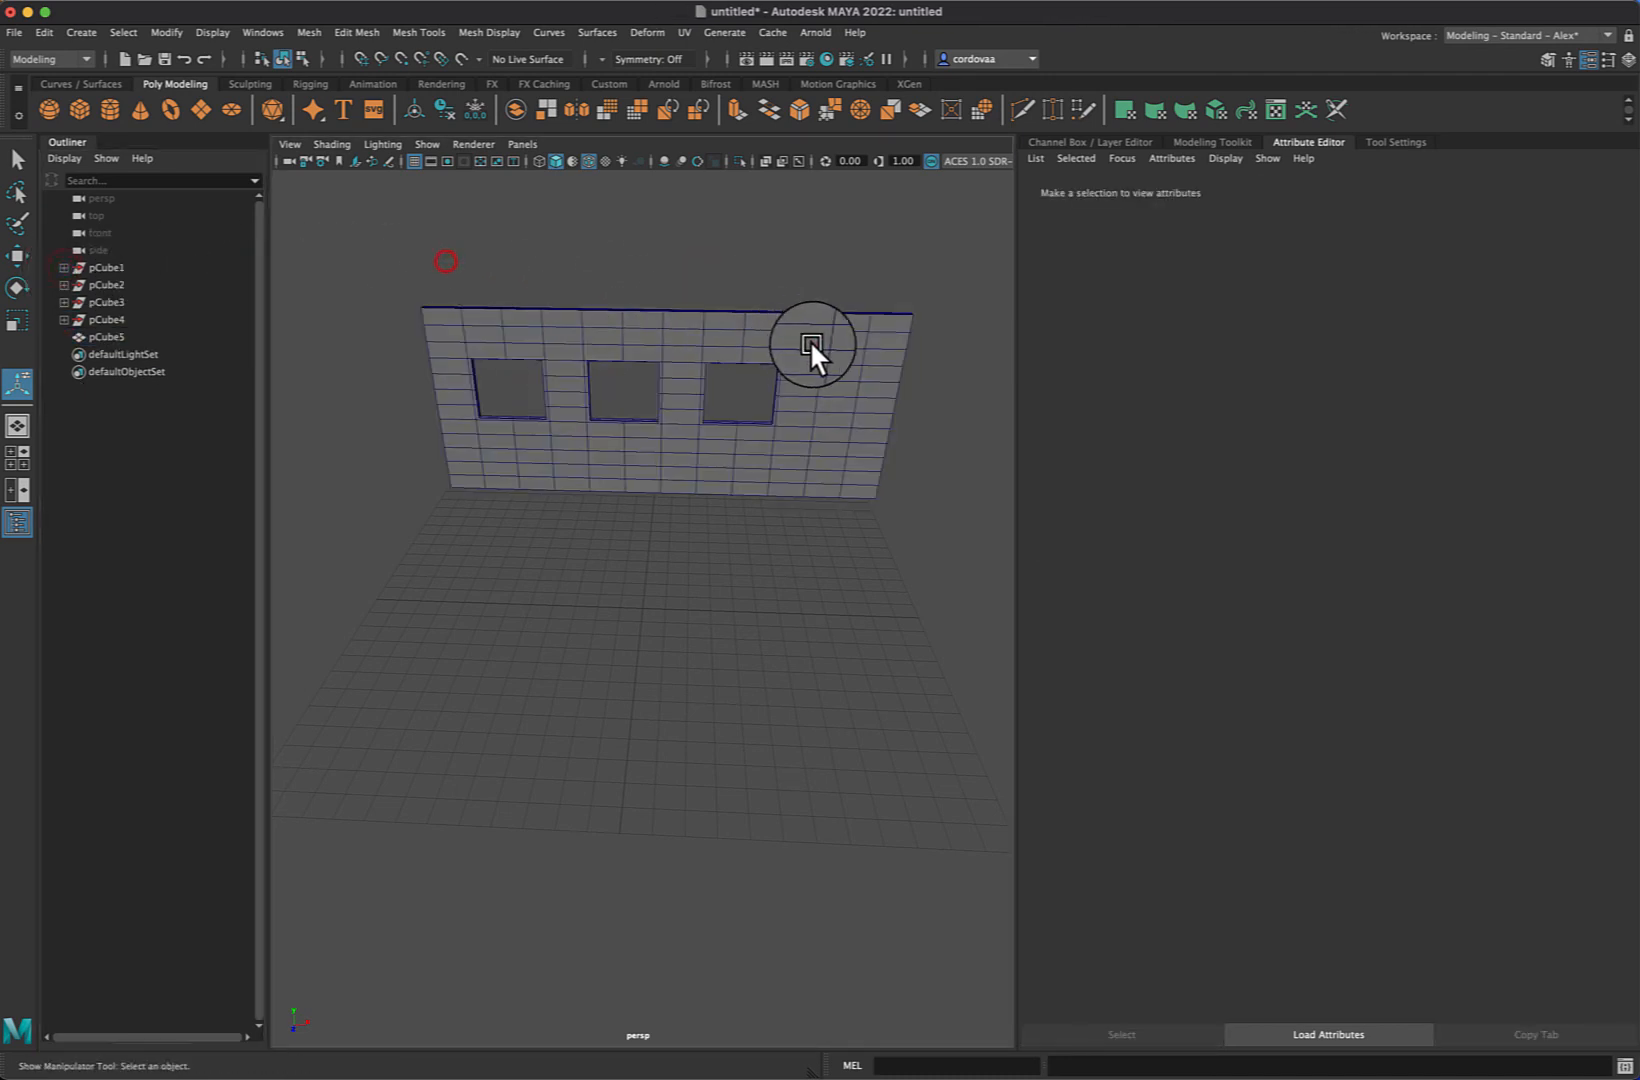
click(810, 342)
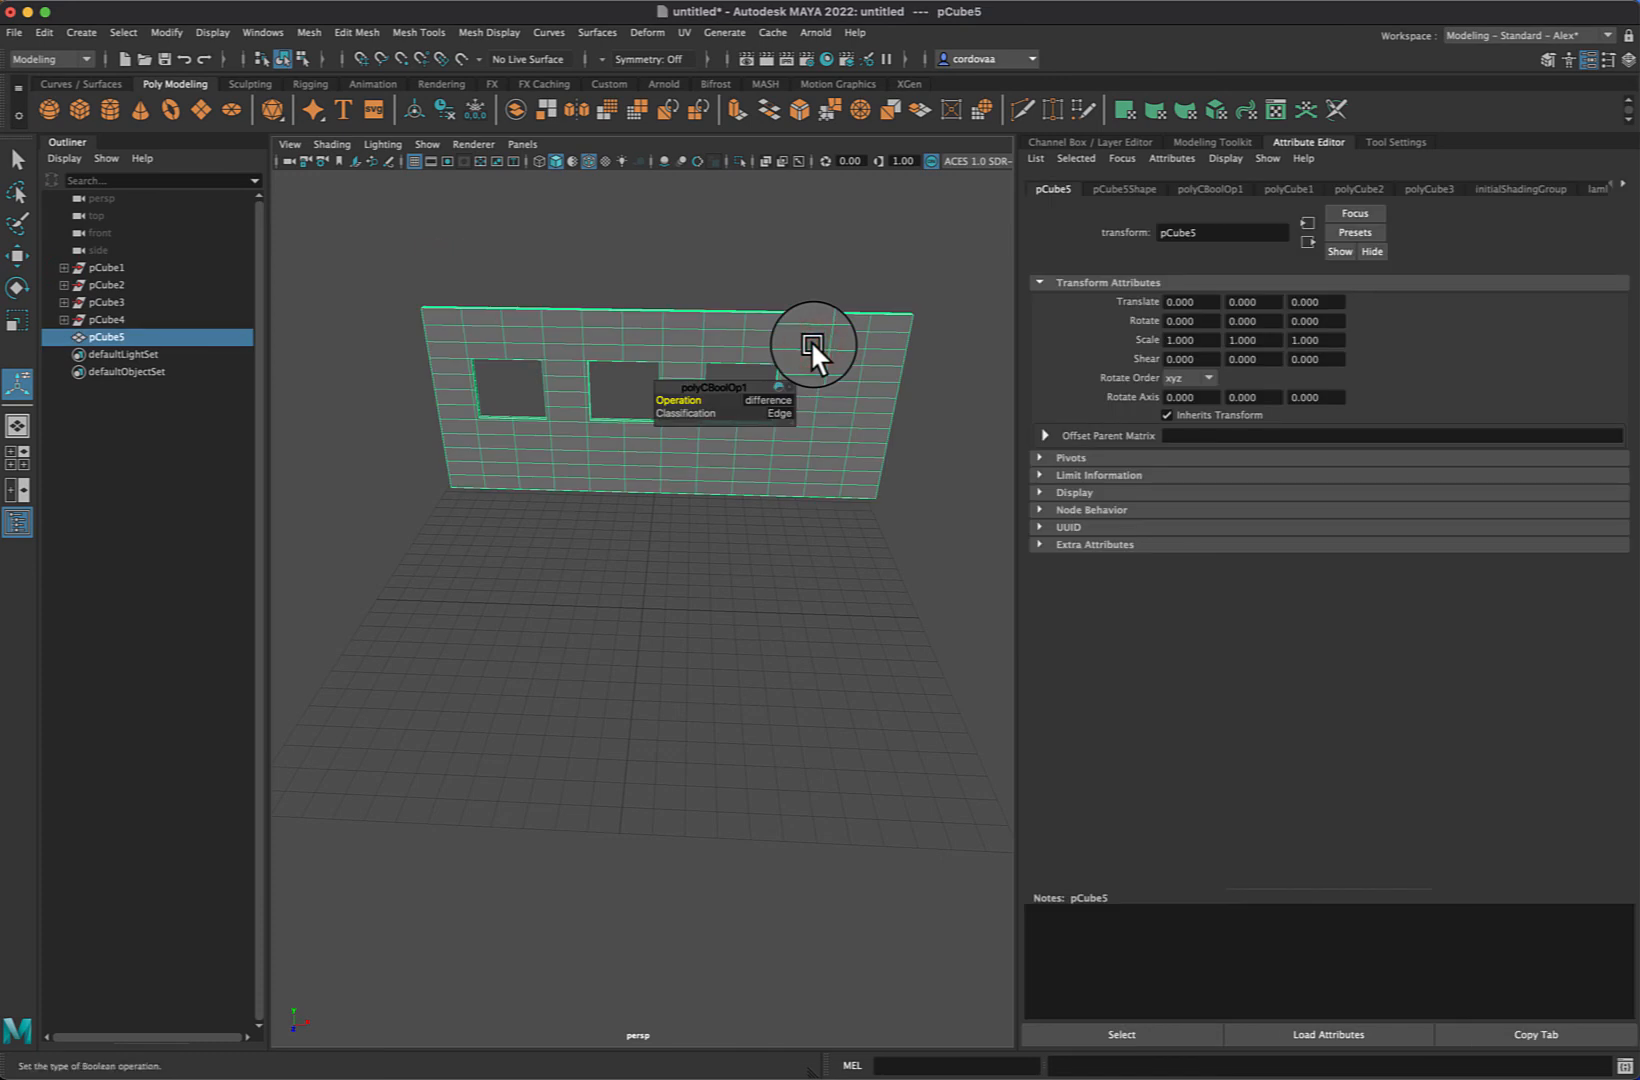
click(1080, 141)
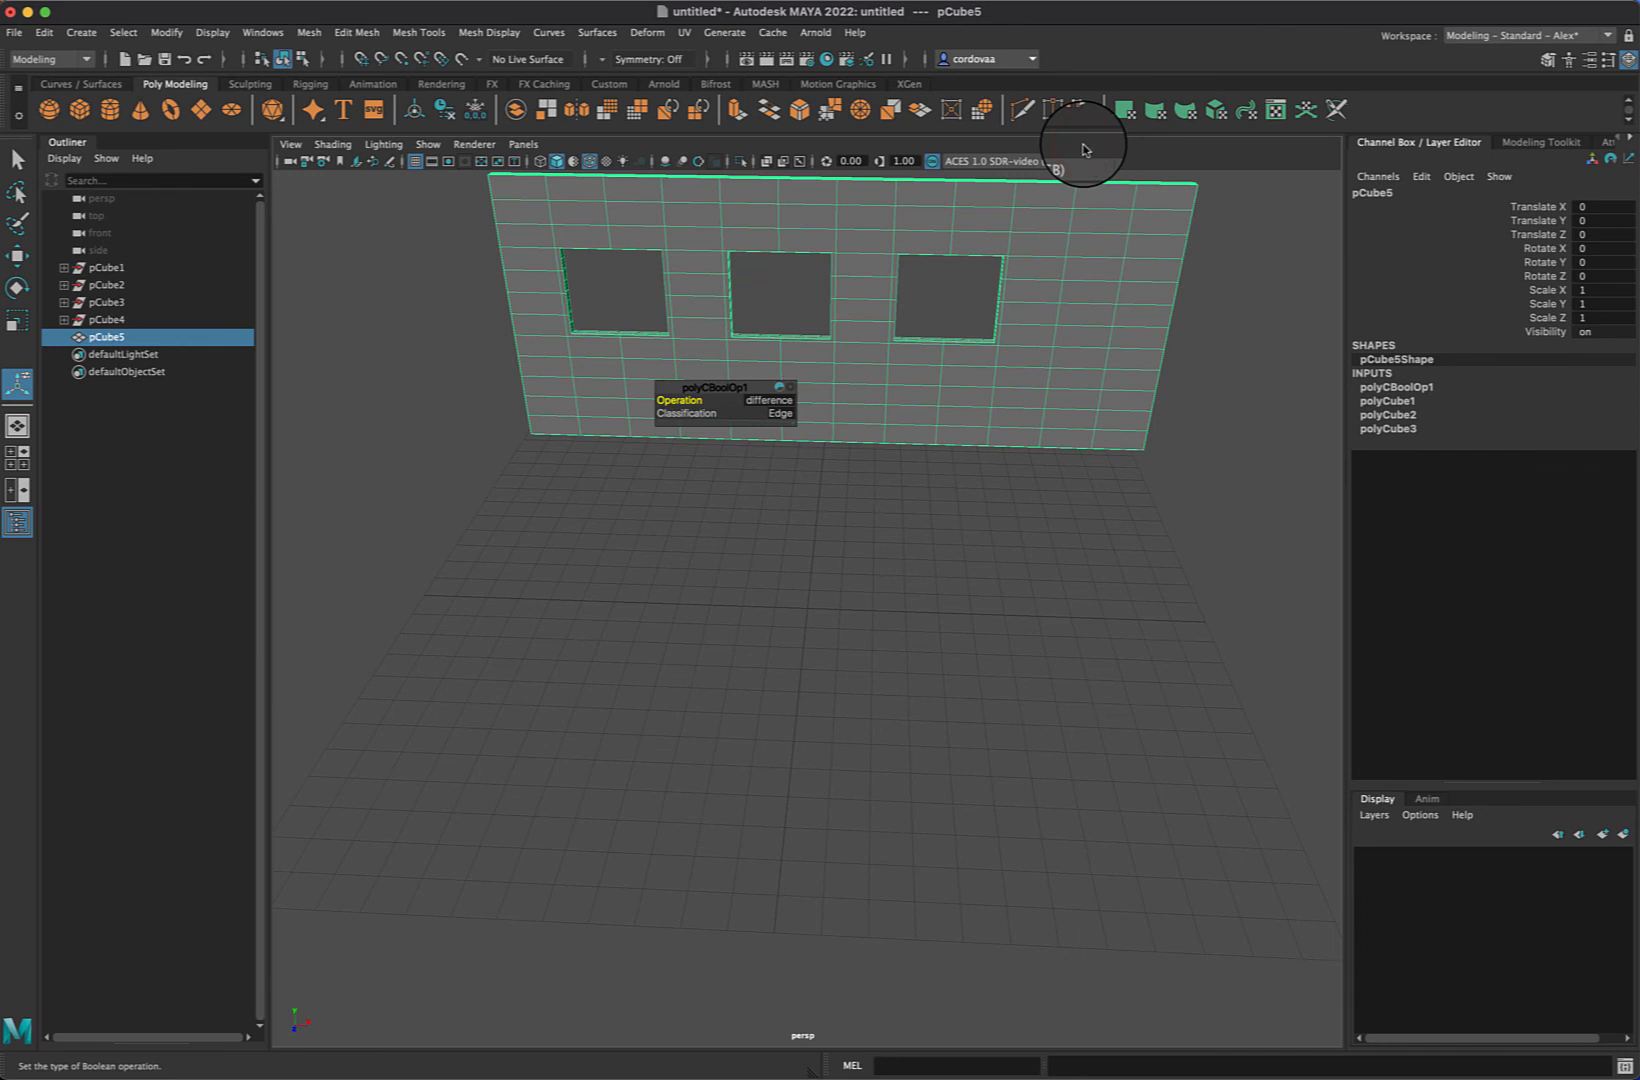
click(1628, 62)
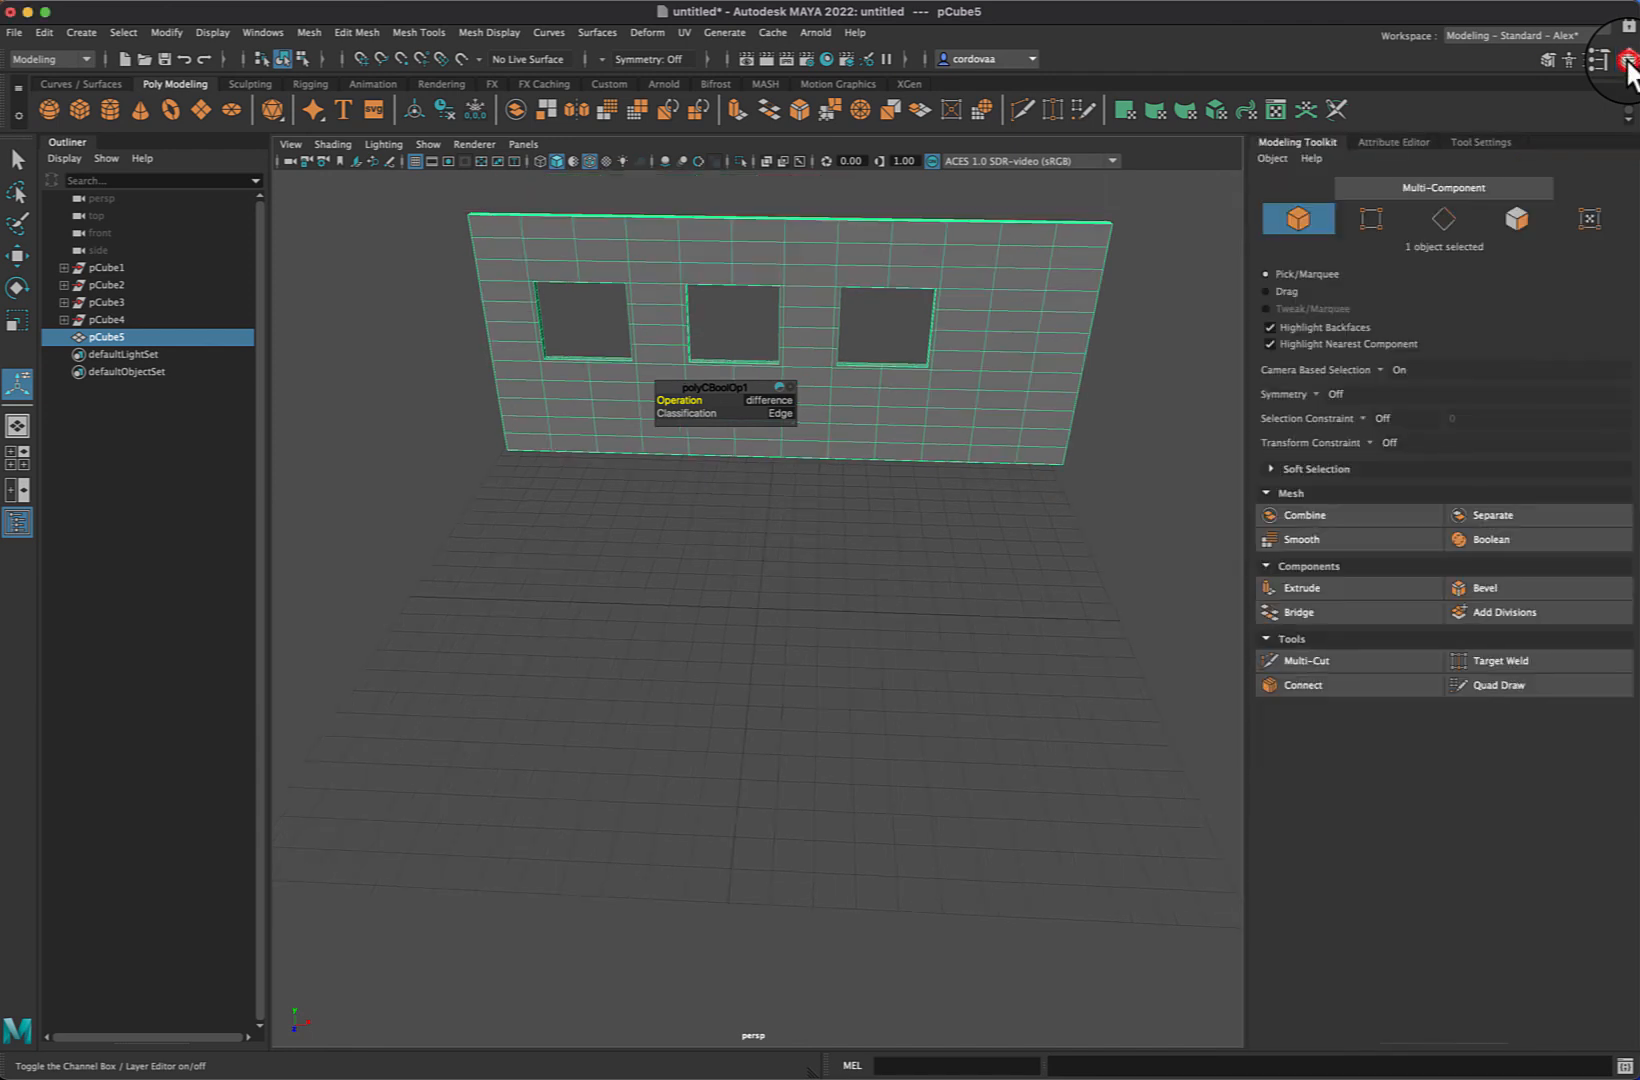
click(1629, 65)
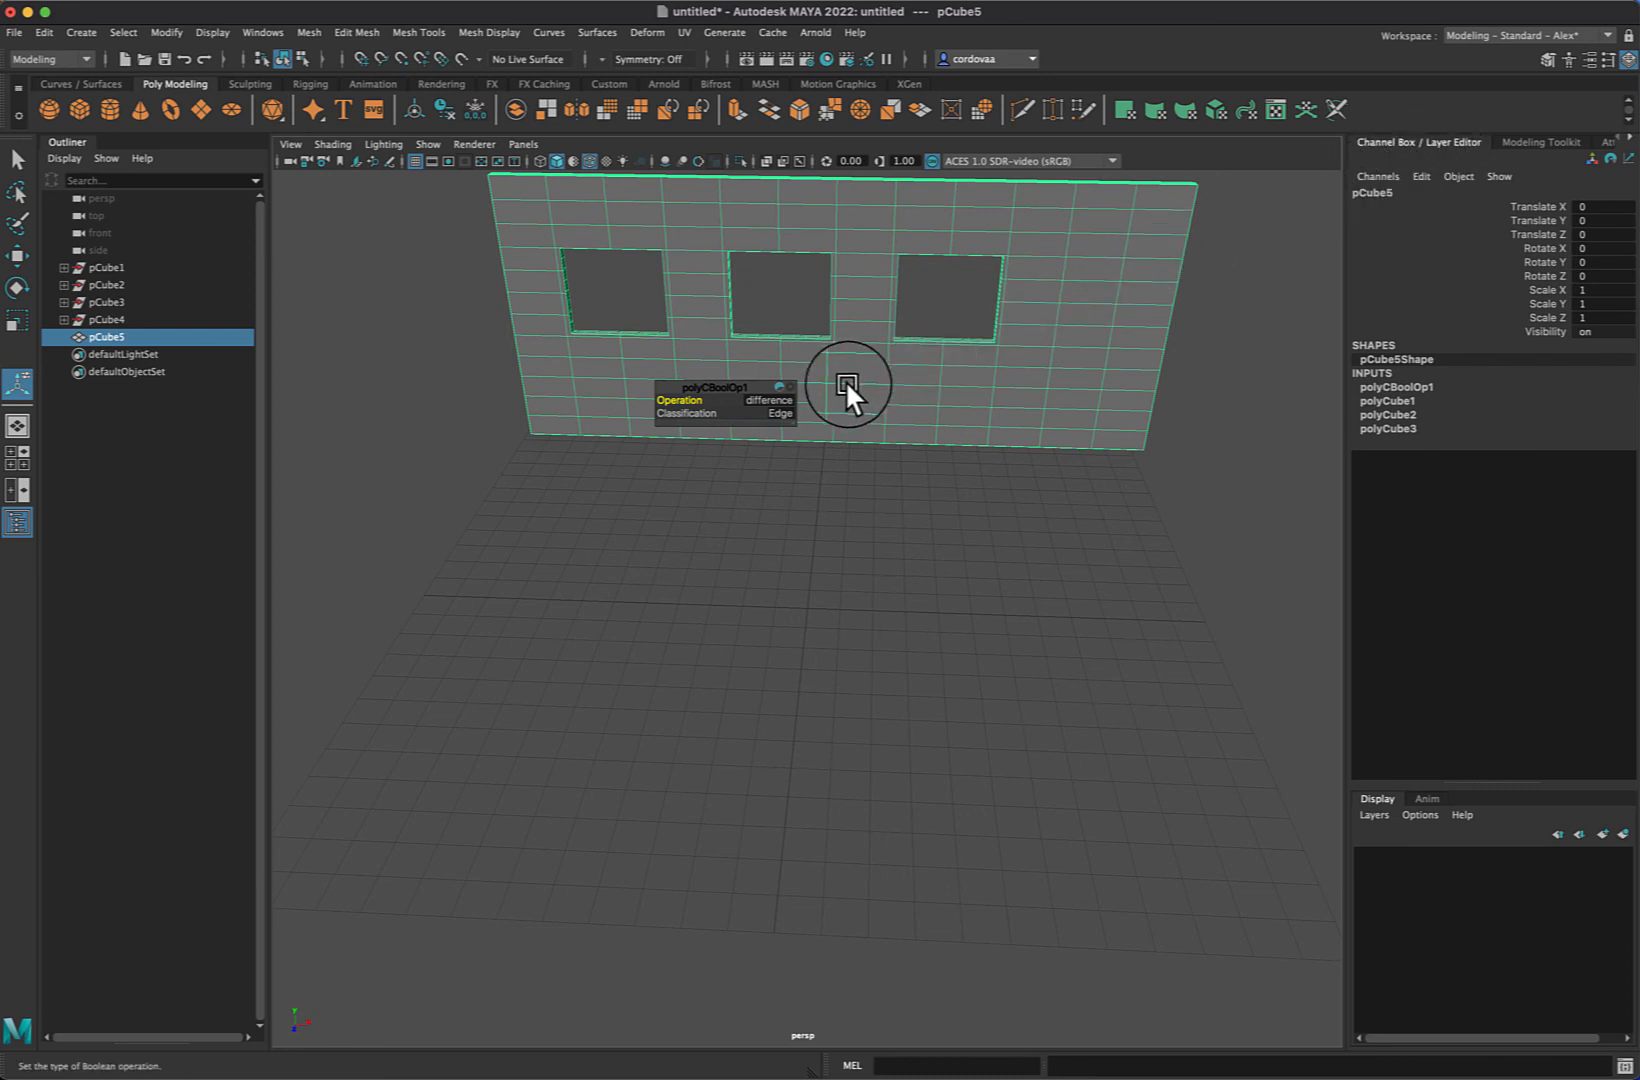
click(1379, 813)
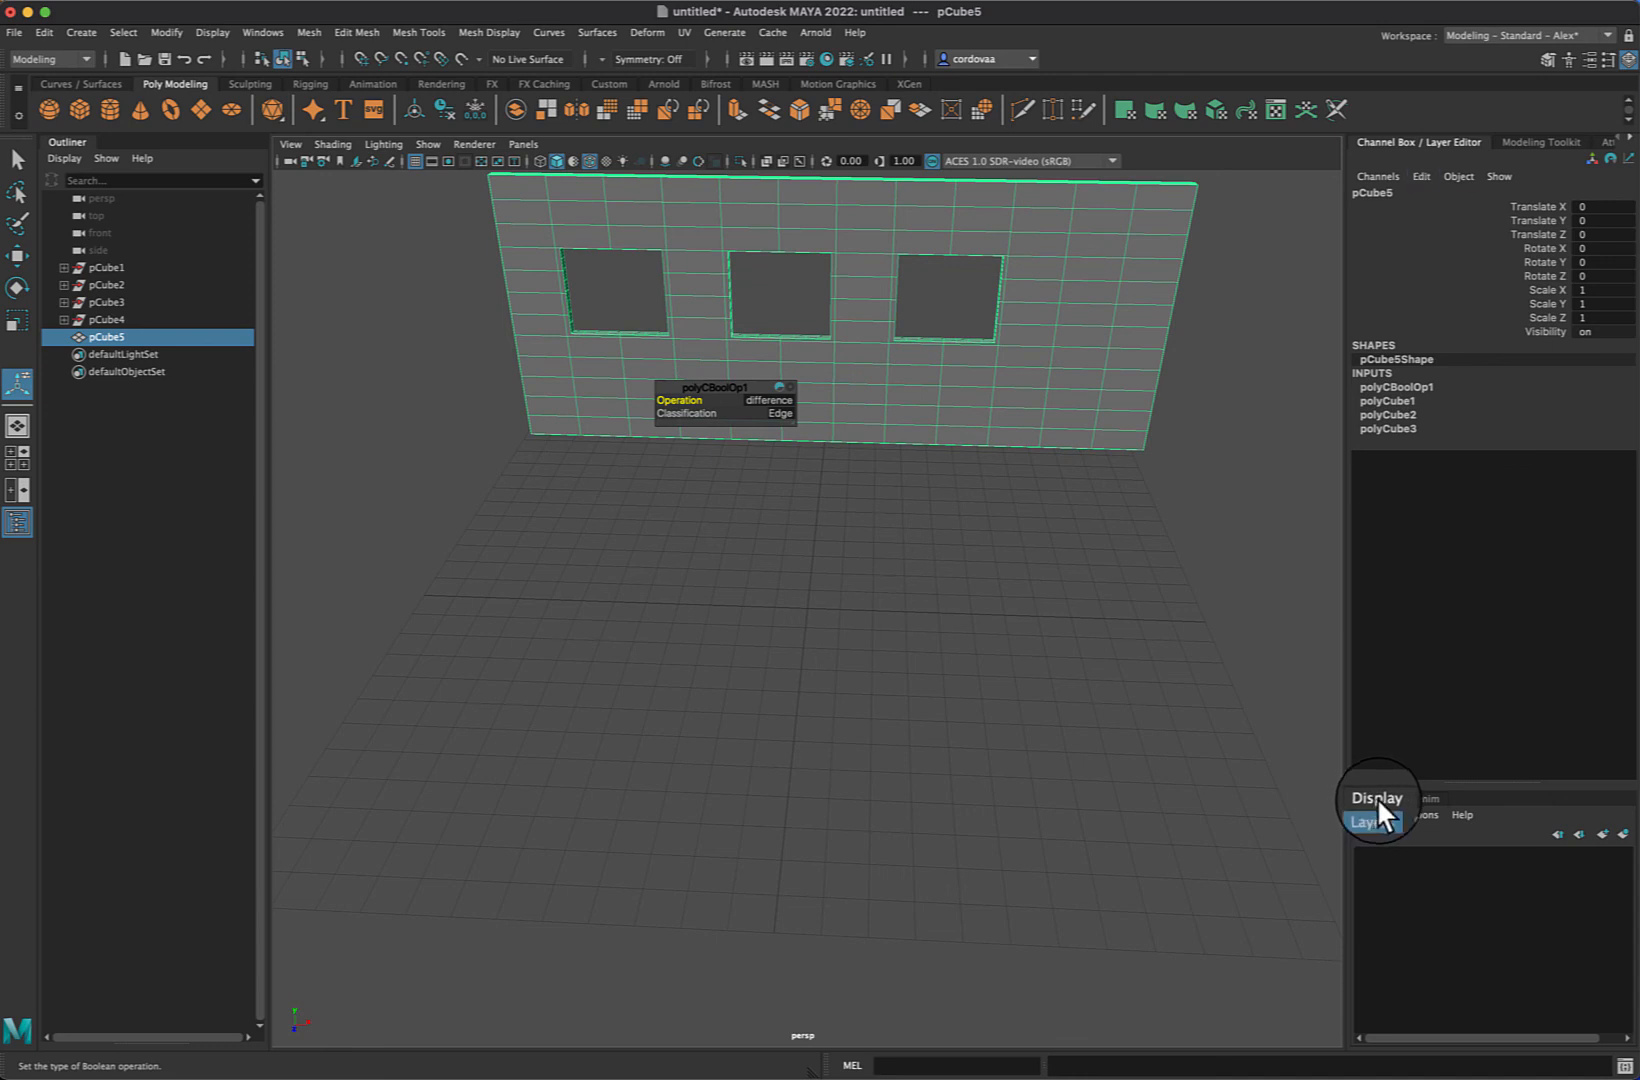
click(1622, 834)
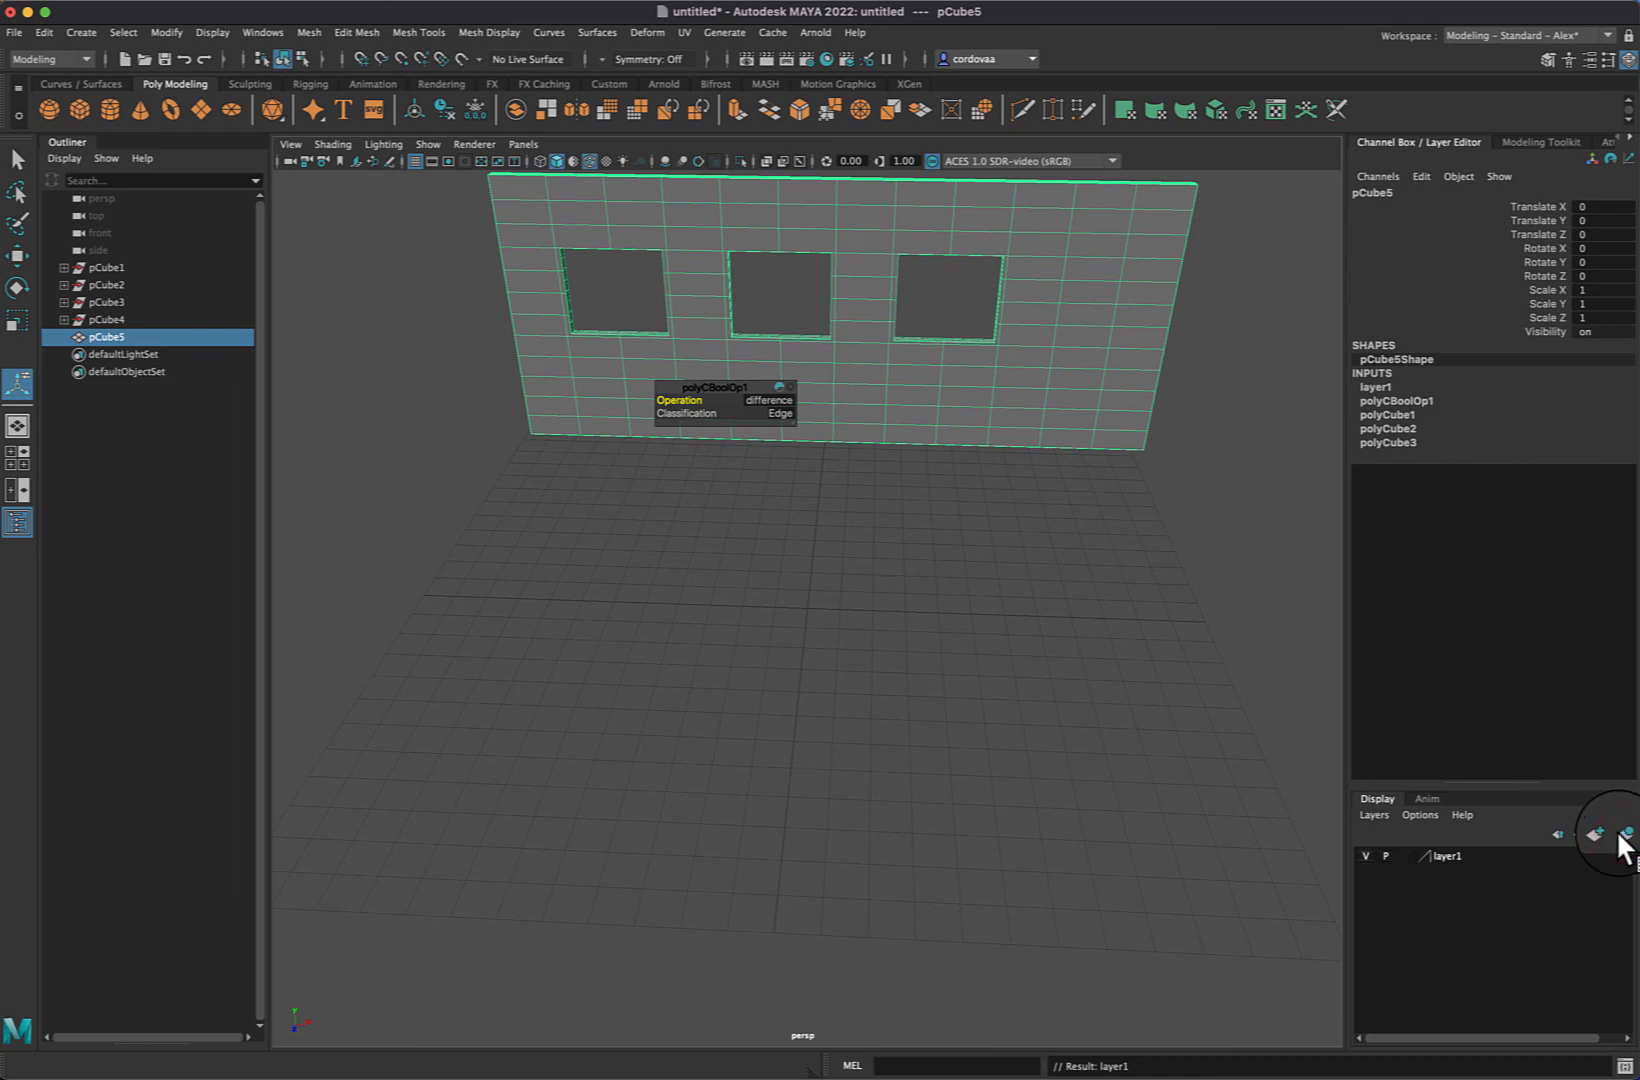
Rename the new display layer to wall_01, assign it the bright blue color, and save the layer settings.
click(1452, 859)
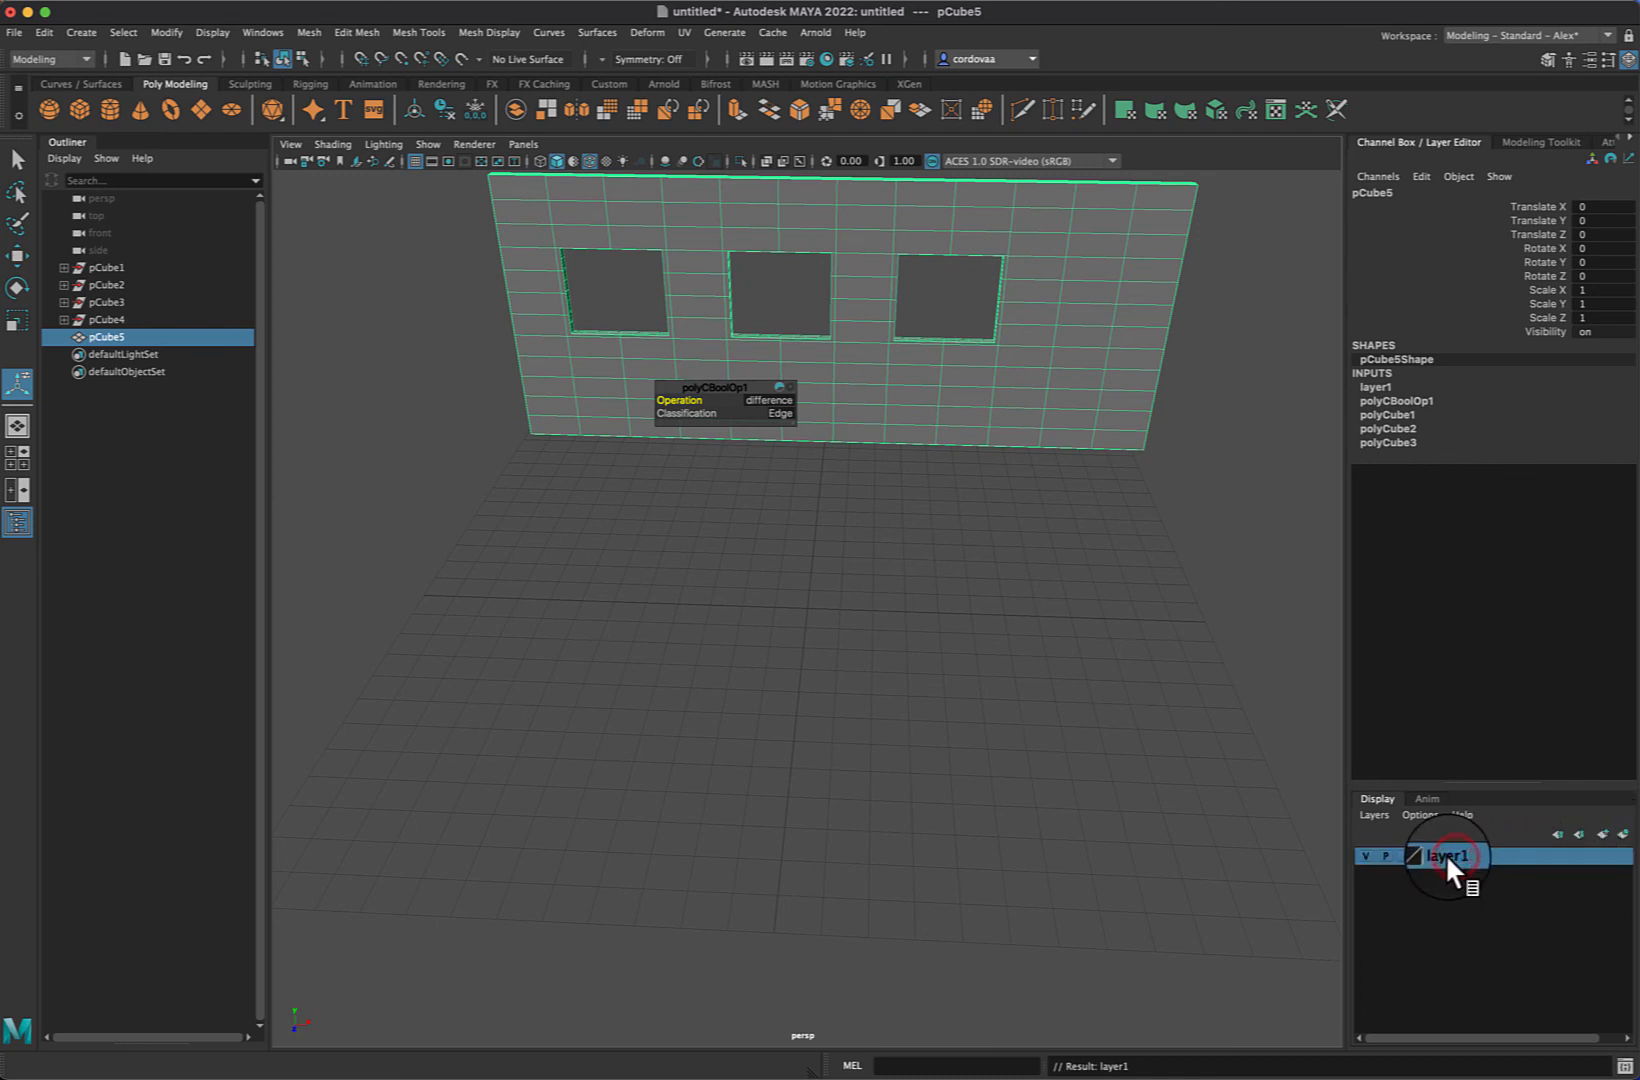
double_click(1446, 855)
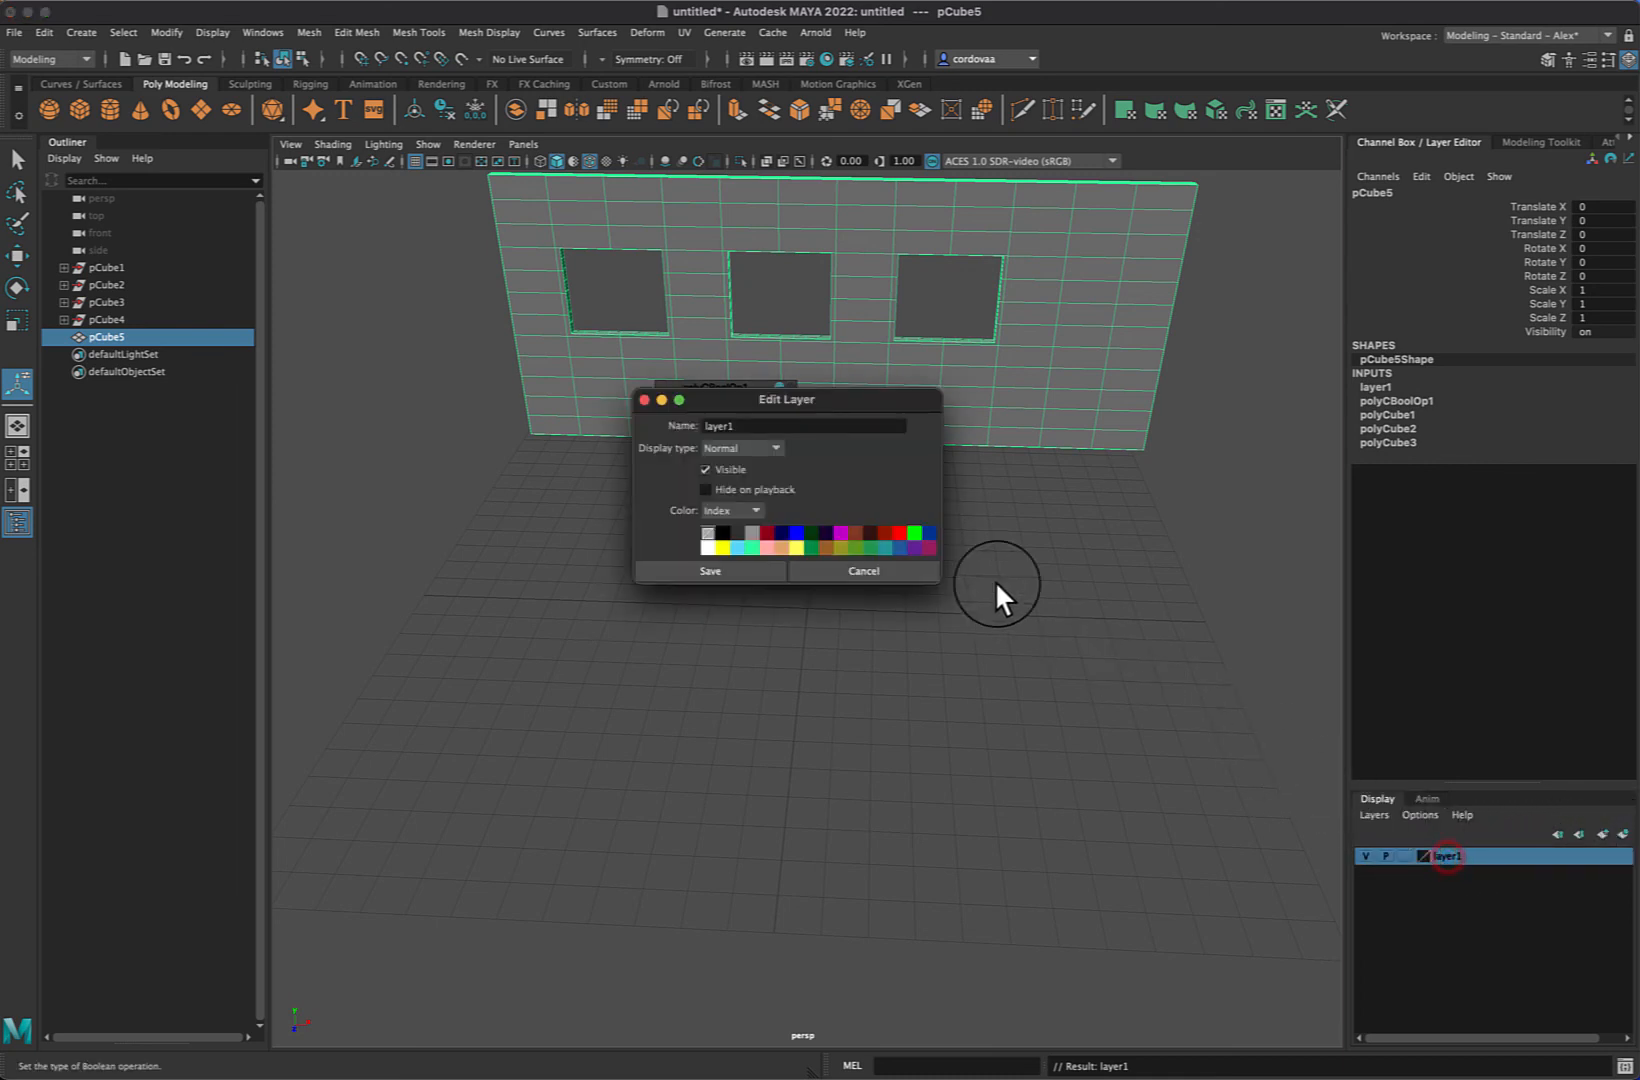
double_click(735, 425)
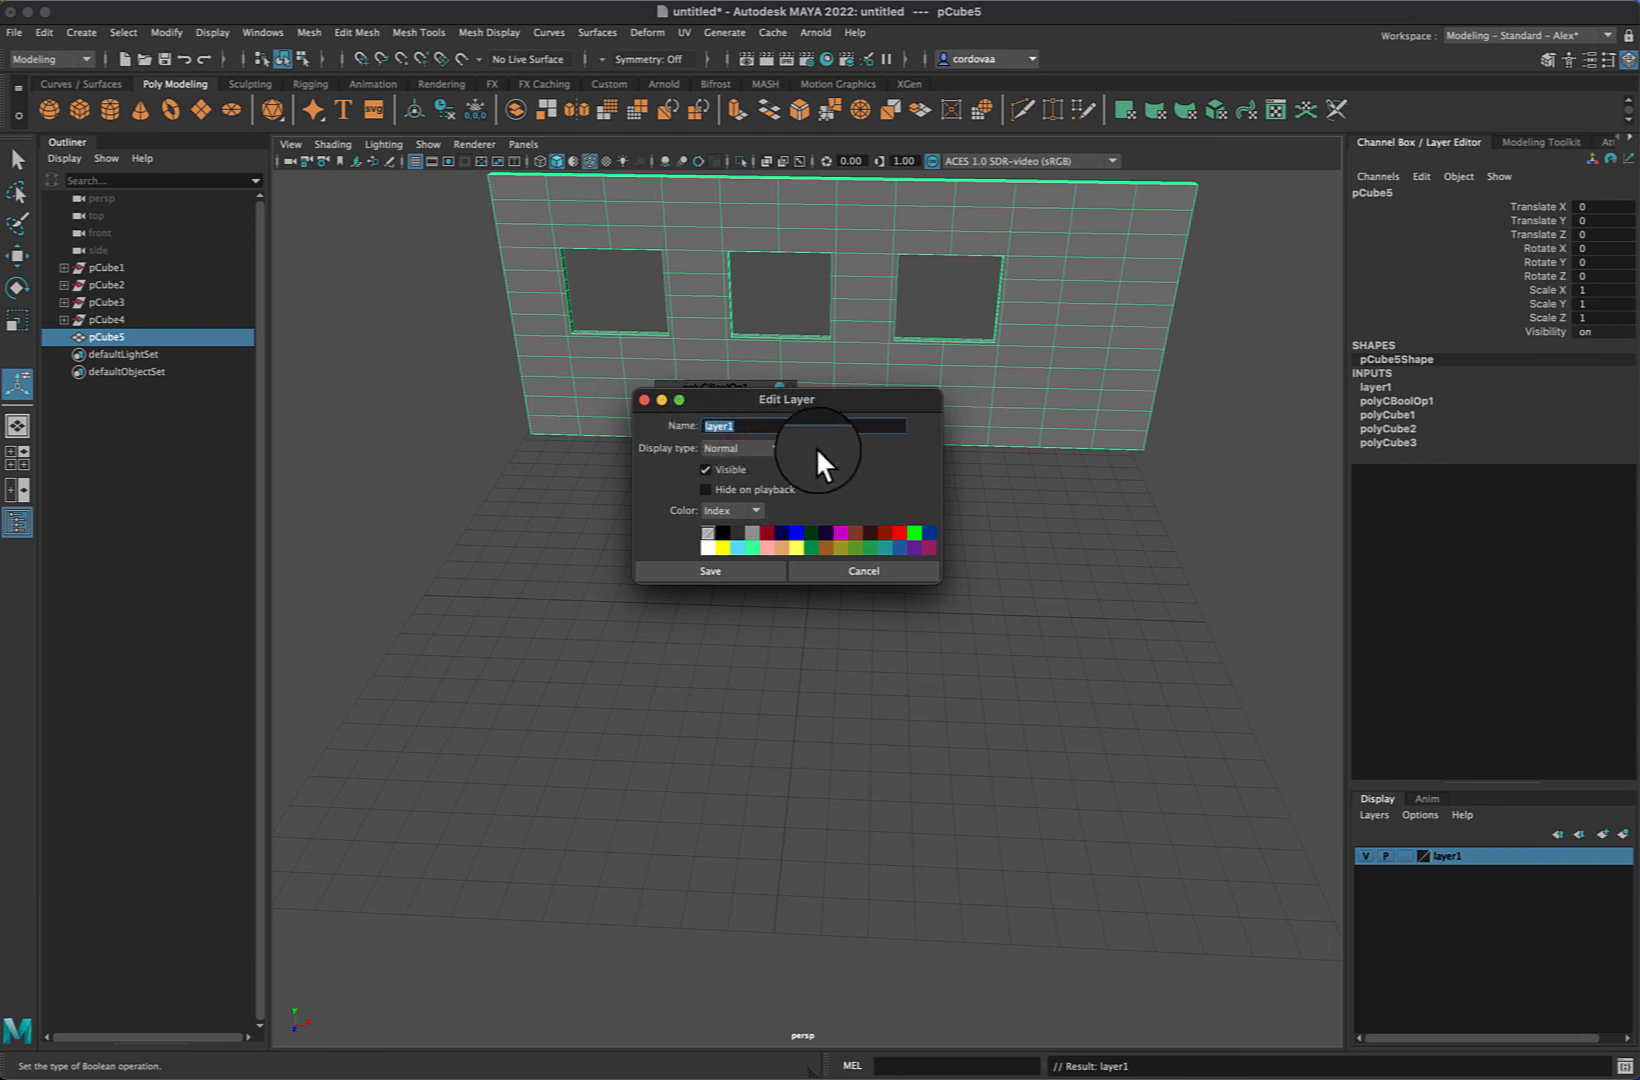
text(ll1_)
key(BackSpace)
key(BackSpace)
text(_01)
click(797, 534)
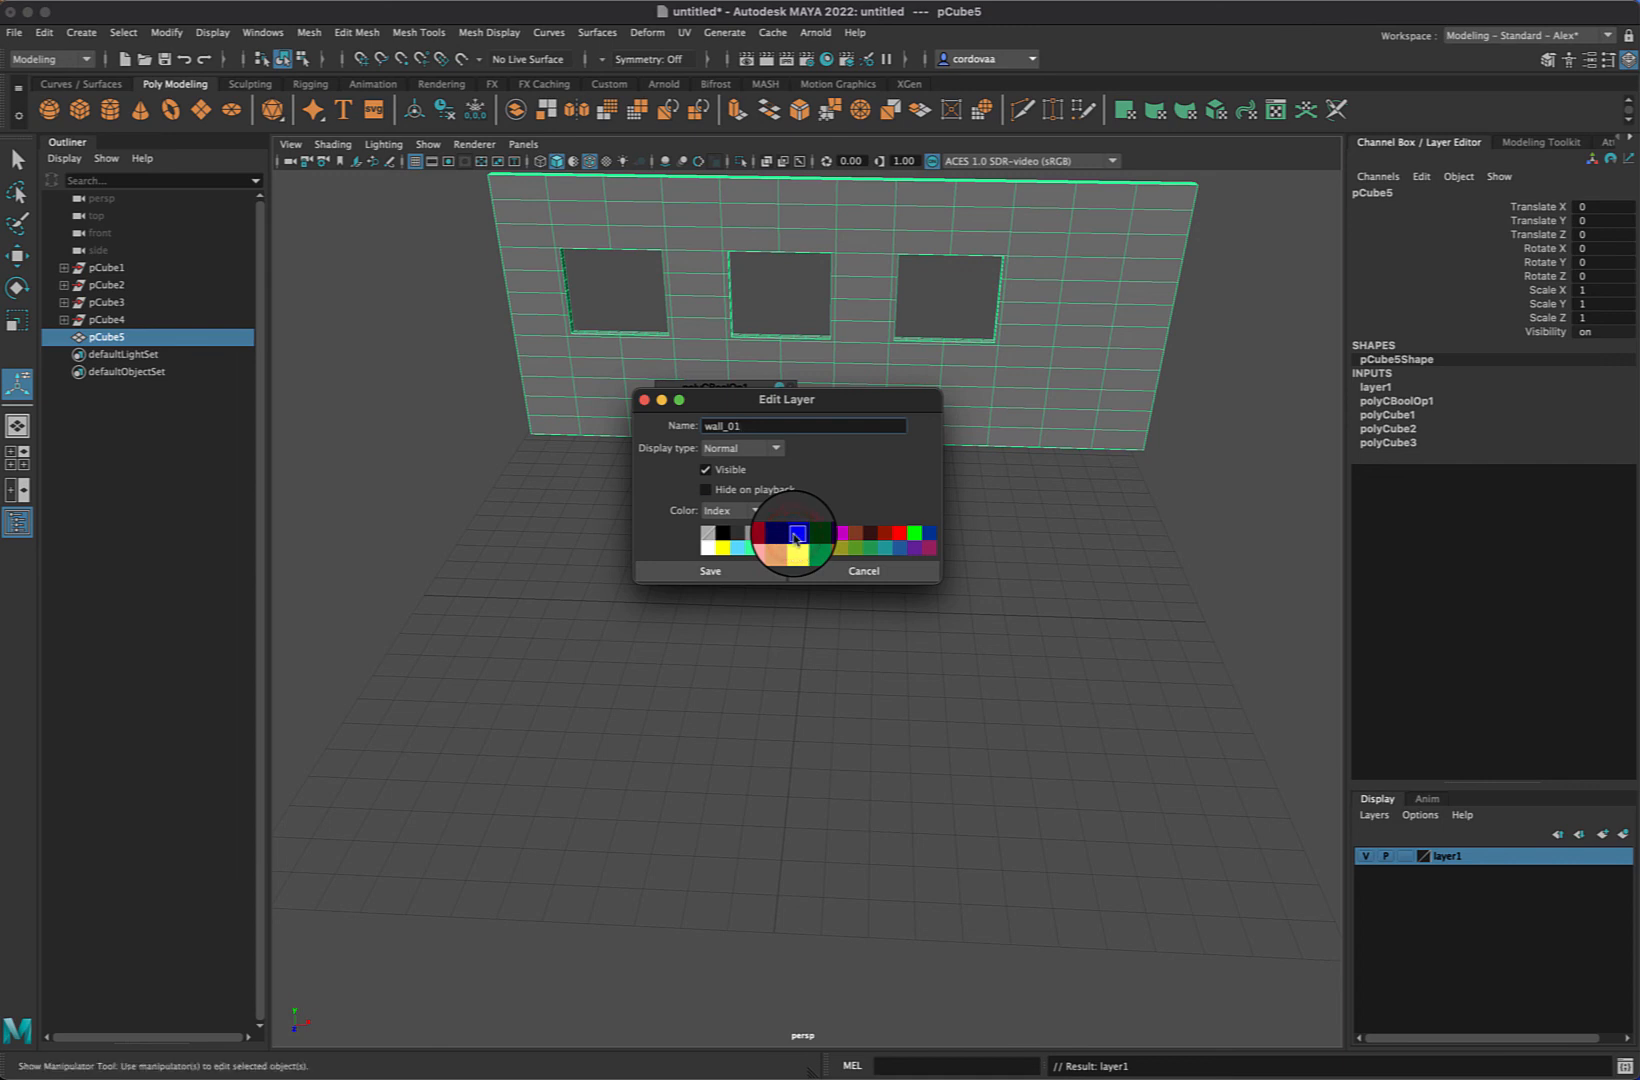
click(718, 569)
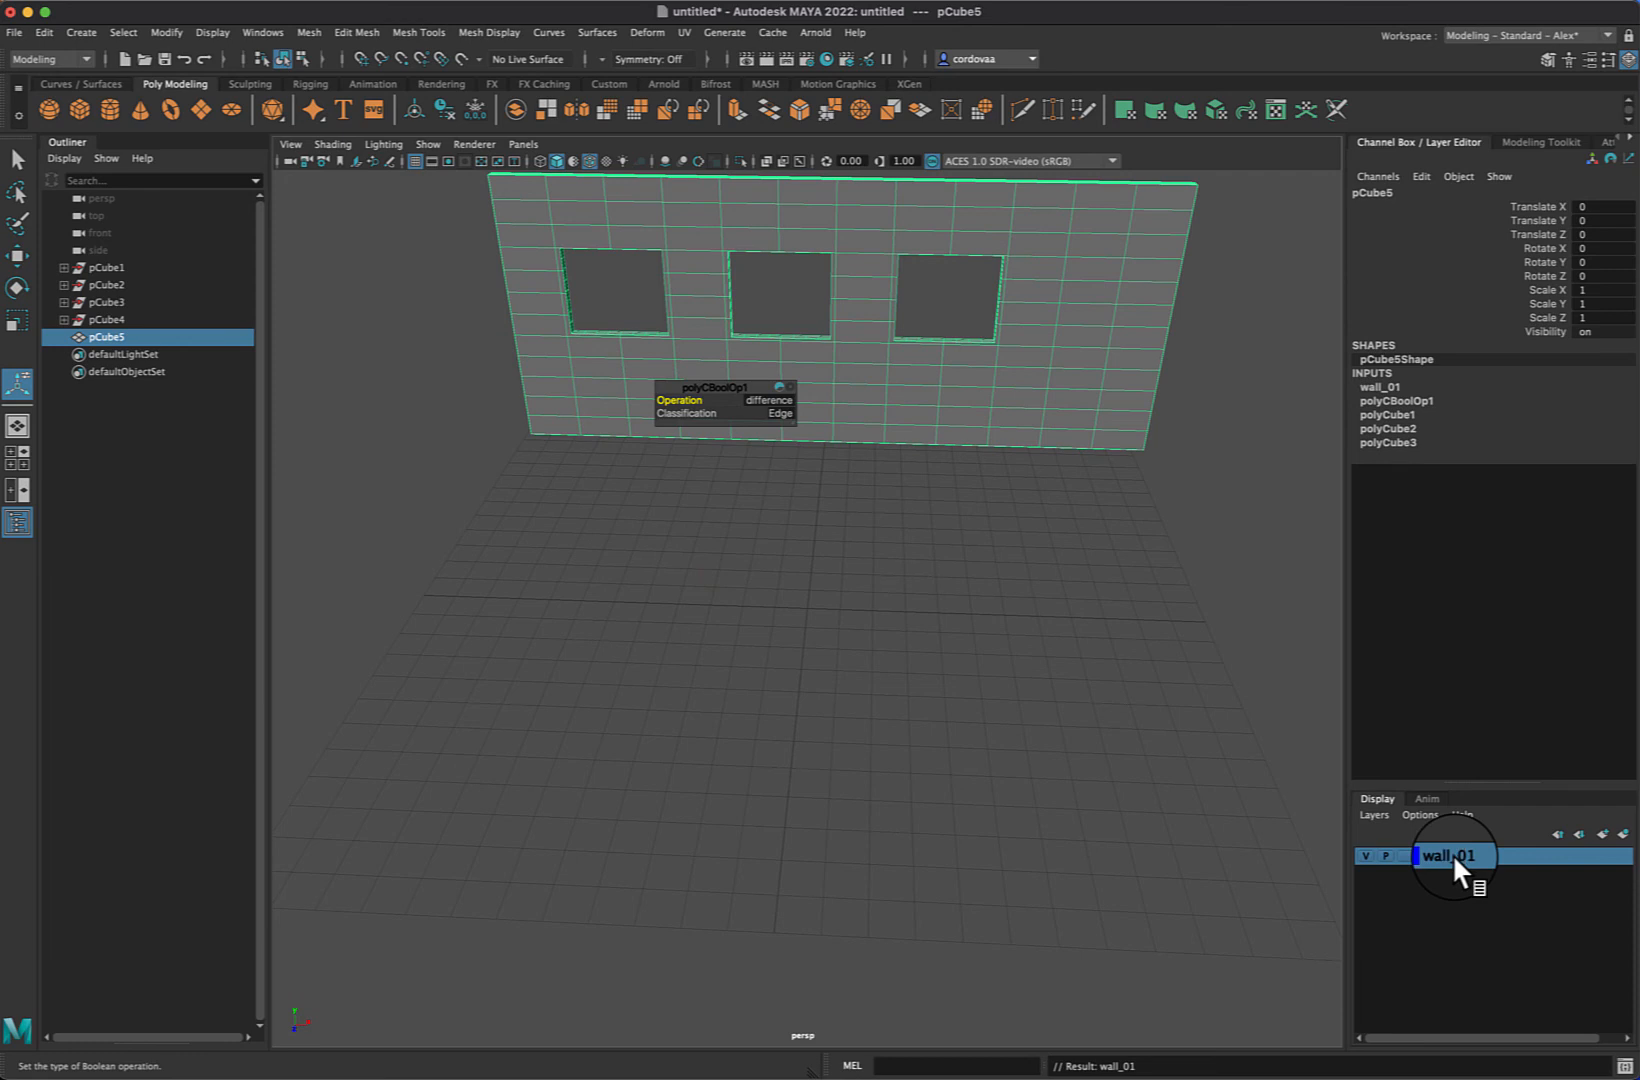
Toggle the wall_01 layer's visibility off and on twice to check that it controls the wall, leaving it visible.
click(1365, 856)
click(1365, 857)
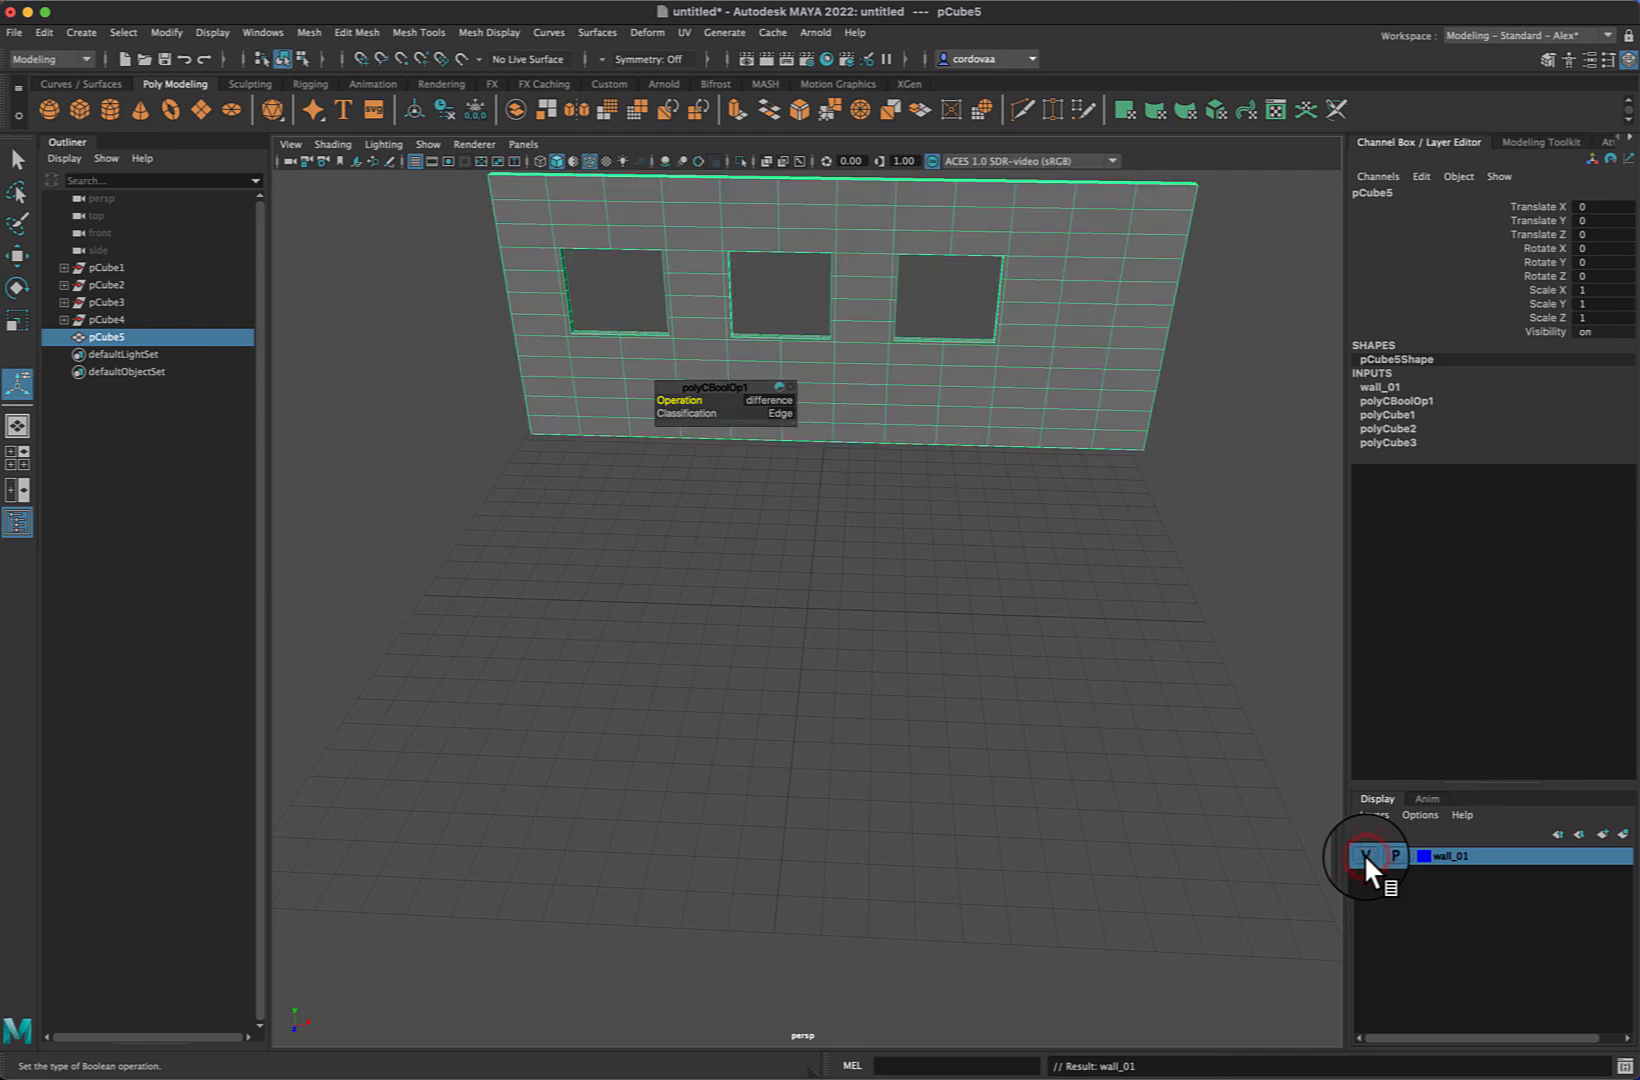
click(1364, 856)
click(1365, 856)
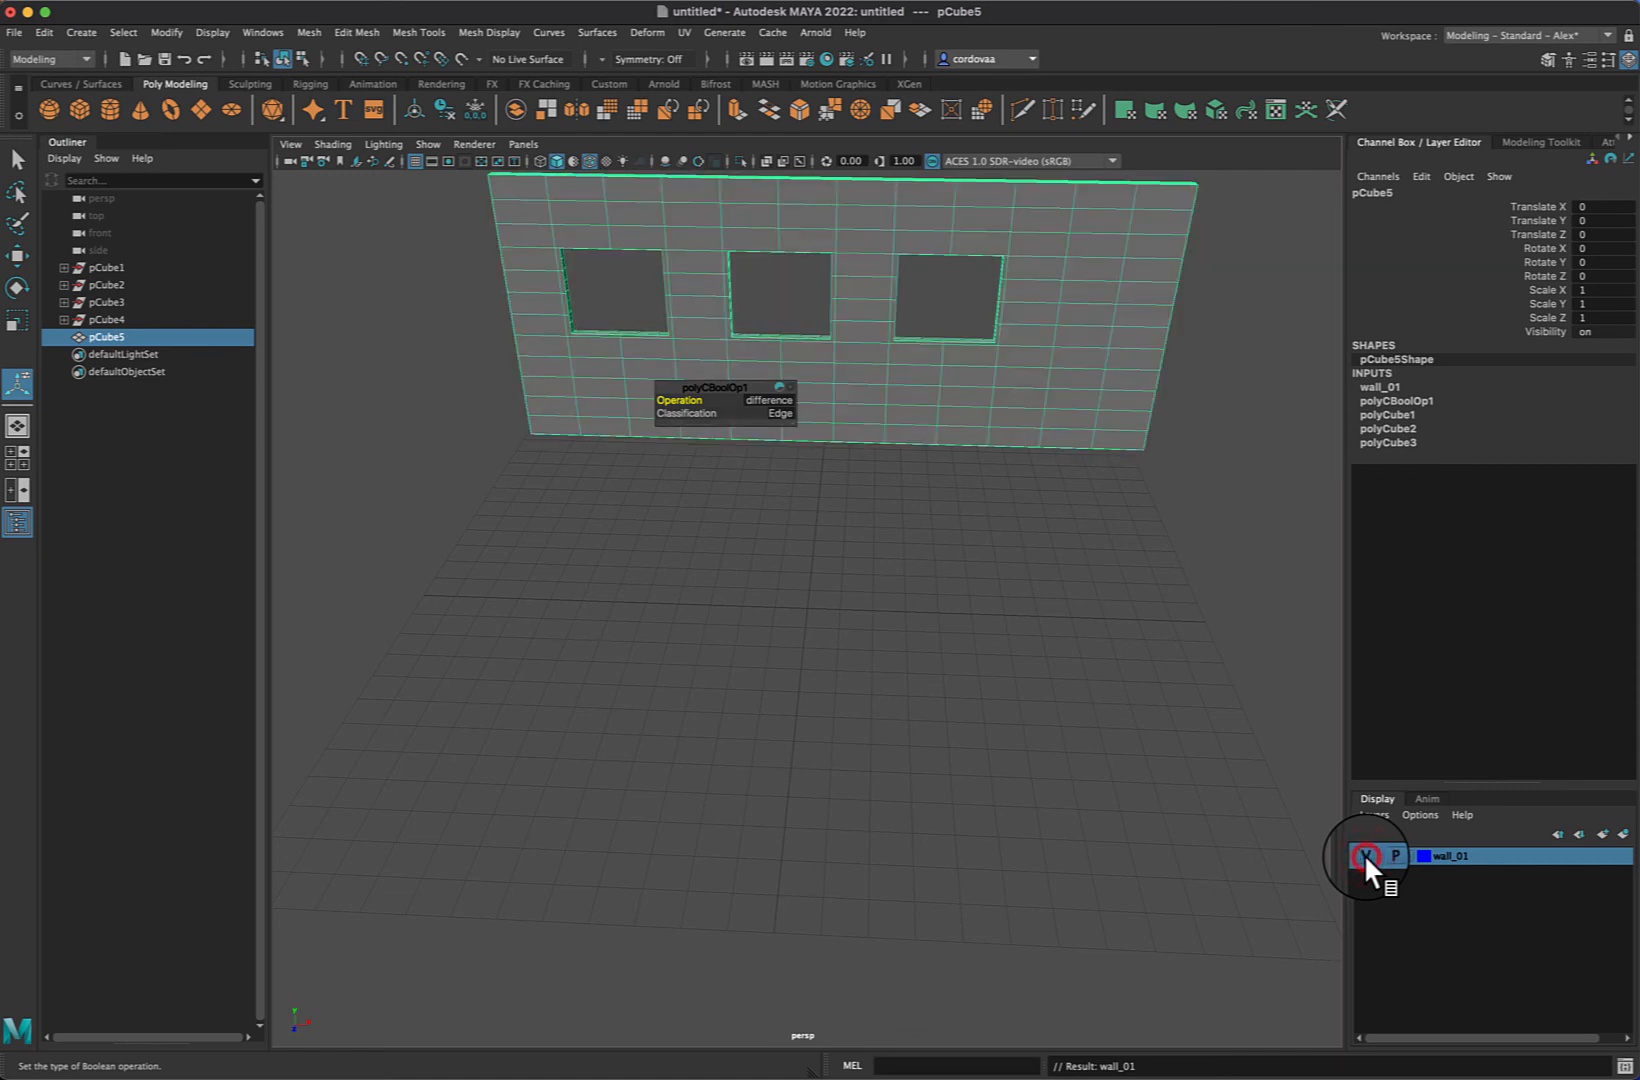